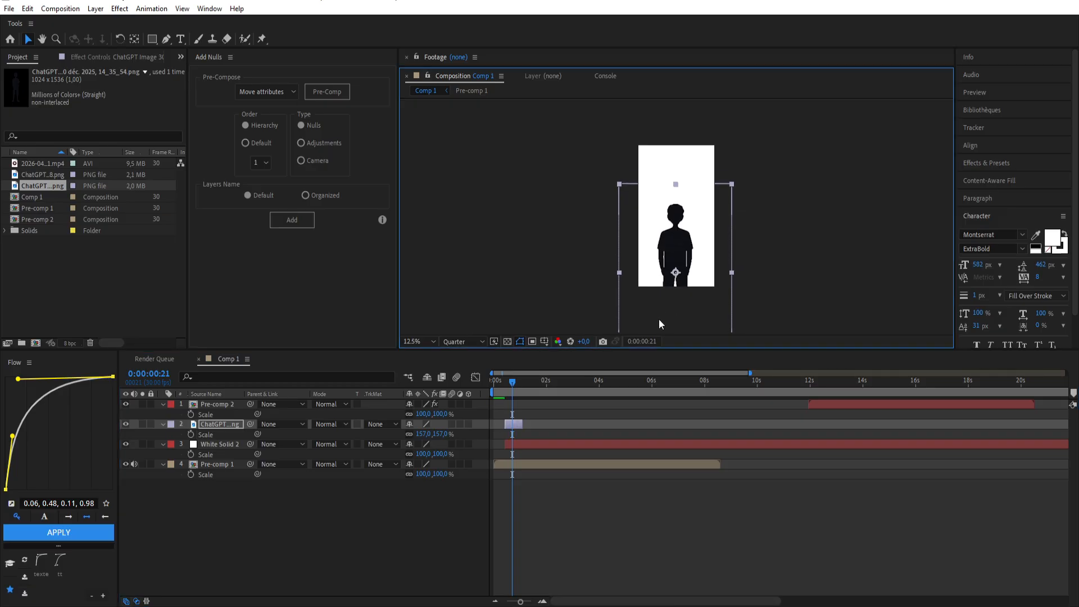
Apply the 4-Color Gradient effect to the White Solid 2 layer behind the silhouette.
left_click(559, 493)
left_click(539, 444)
key("ctrl+space")
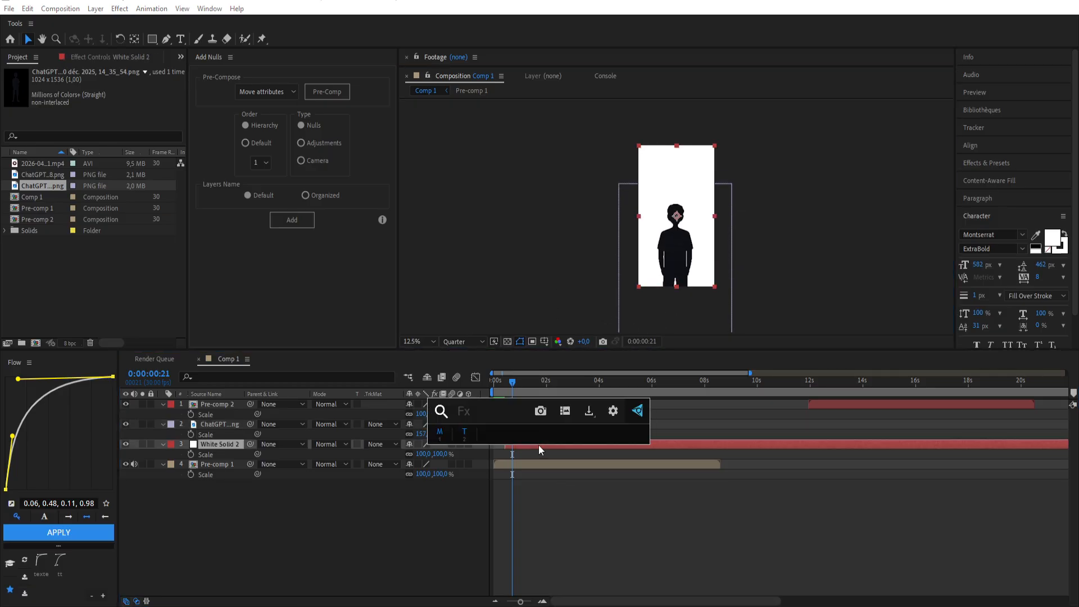
left_click(534, 444)
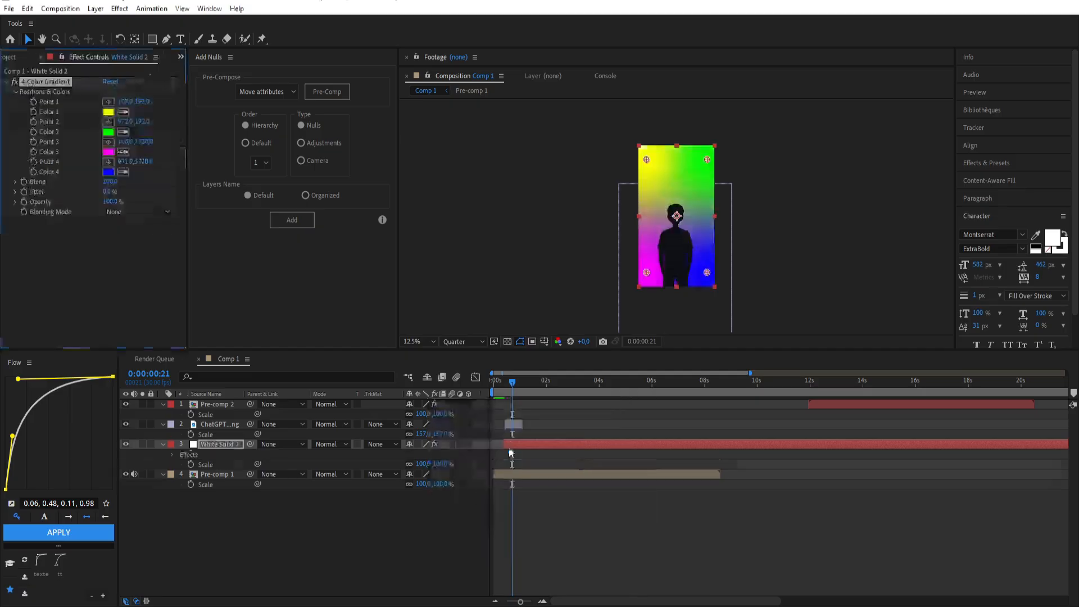
Set the gradient's Color 1 to the muted dark blue 233250.
left_click(108, 112)
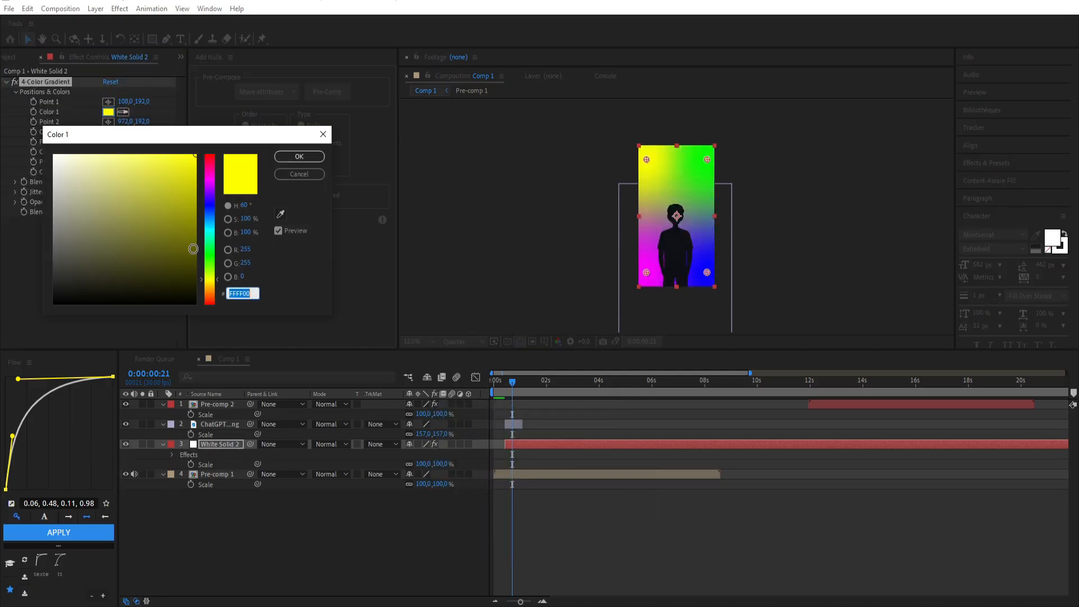
left_click_drag(213, 230, 212, 208)
left_click(134, 256)
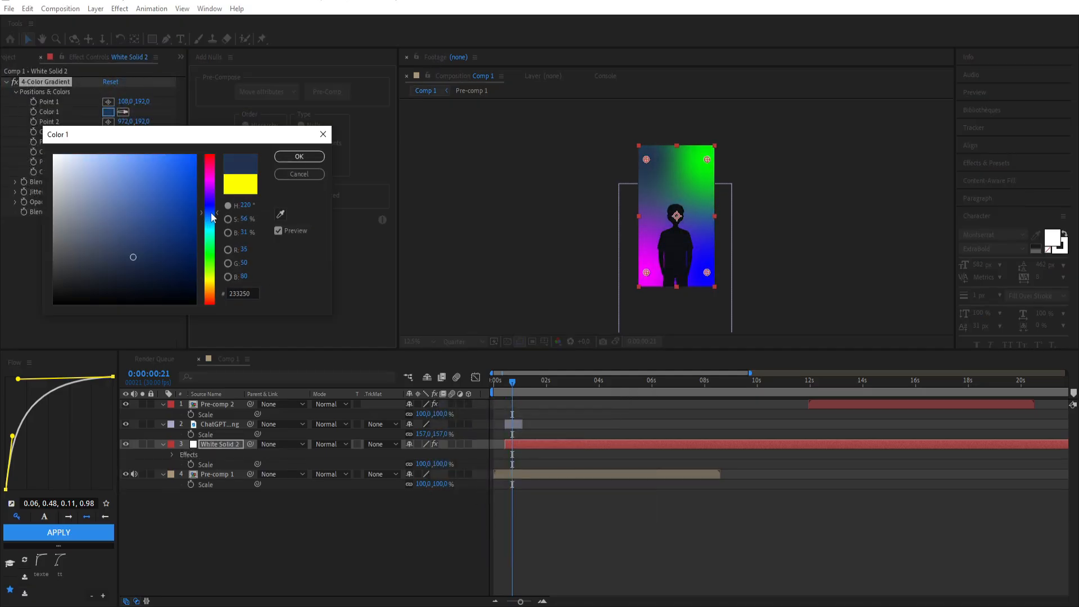
key("Return")
Set Color 2 of the gradient to a near-black navy and sample dark navy tones from the composition for Colors 3 and 4.
left_click(108, 131)
left_click_drag(210, 254, 209, 204)
left_click(186, 292)
key("Return")
left_click(123, 152)
left_click(663, 197)
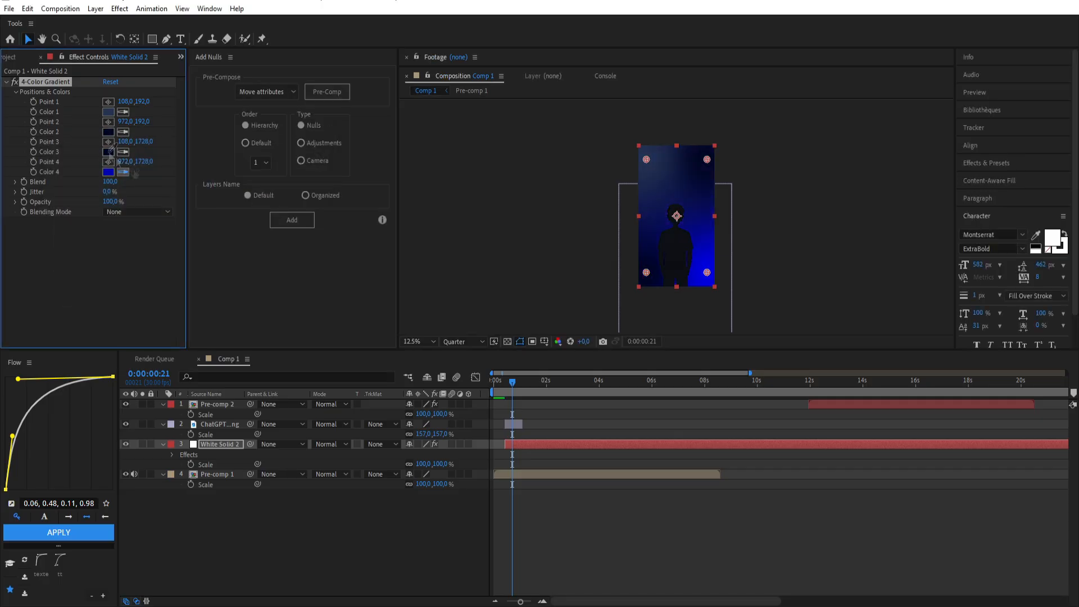
left_click(123, 171)
left_click(646, 288)
Reposition the gradient points to about 548,1320 for Point 1, 1028,-288 for Point 2, -972,904 for Point 3 and 1676,2160 for Point 4.
left_click_drag(647, 159, 571, 210)
left_click_drag(707, 159, 711, 125)
left_click_drag(707, 272, 756, 297)
left_click(484, 251)
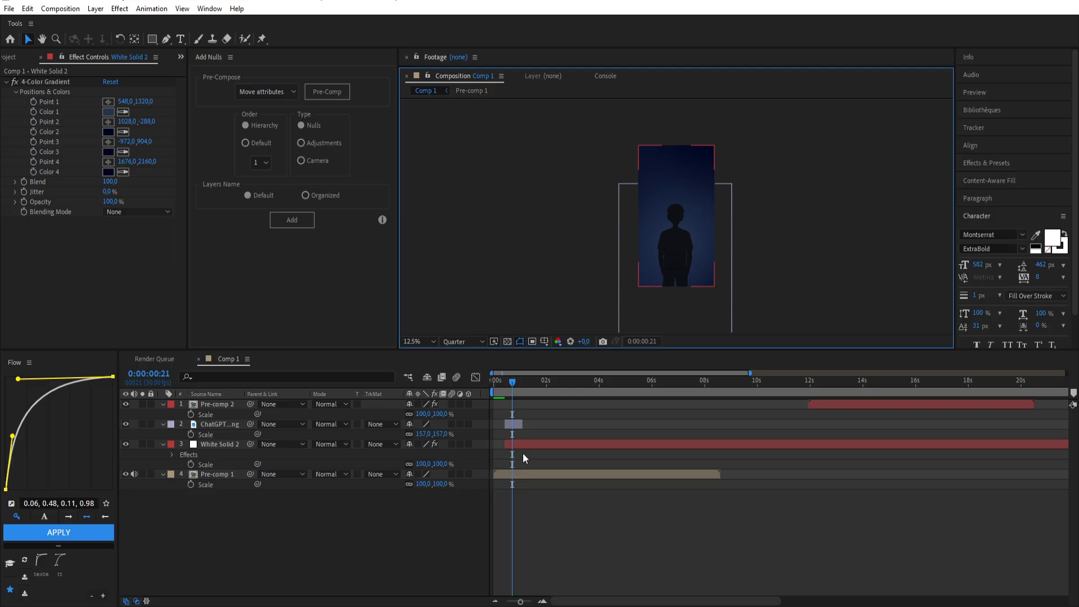
Apply the CC Light Sweep effect to the silhouette image layer.
left_click(513, 424)
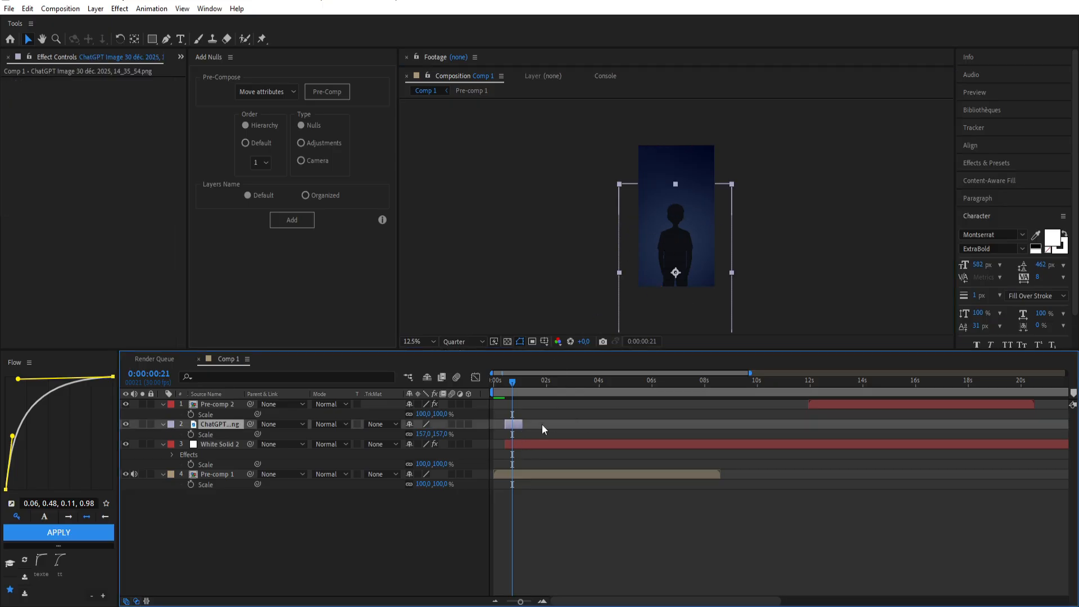
key("ctrl+space")
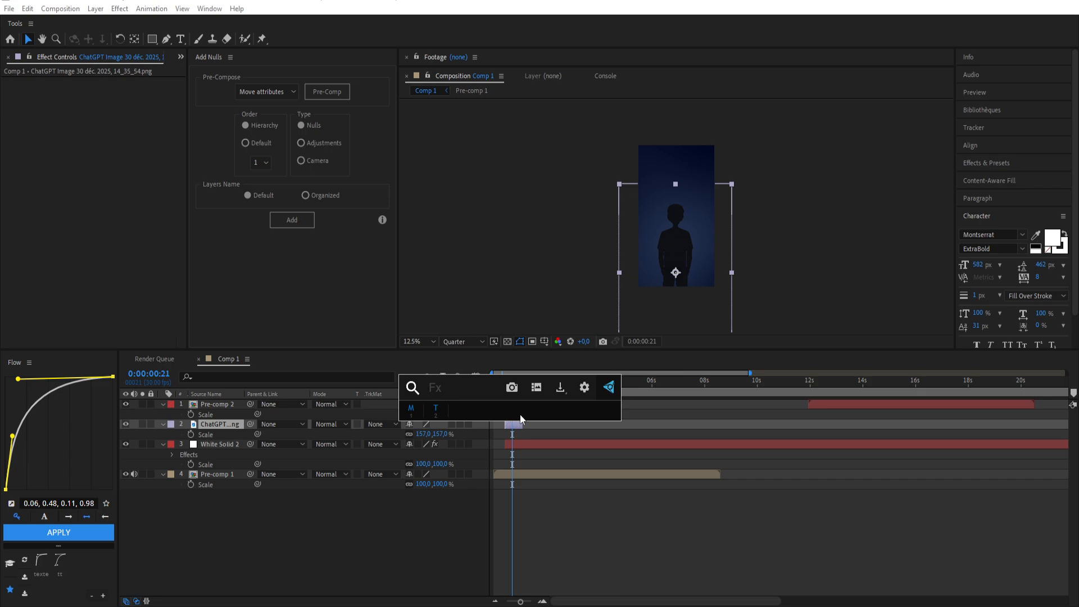
type("swe")
left_click(522, 422)
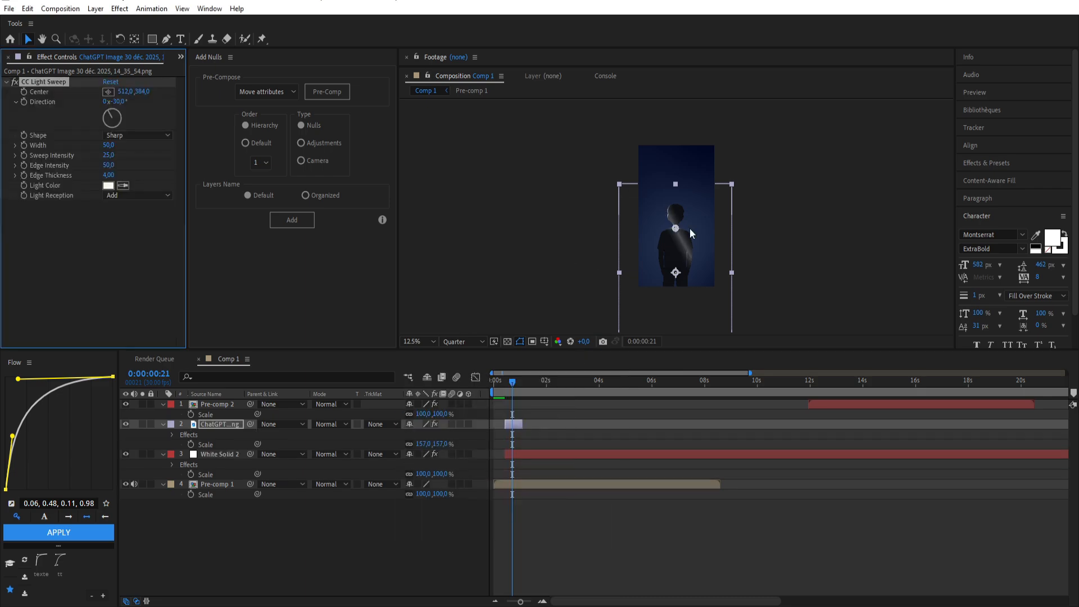
Move the light sweep's center to about 517,572 on the torso, with Width 262 and Sweep Intensity 7.
left_click(677, 237)
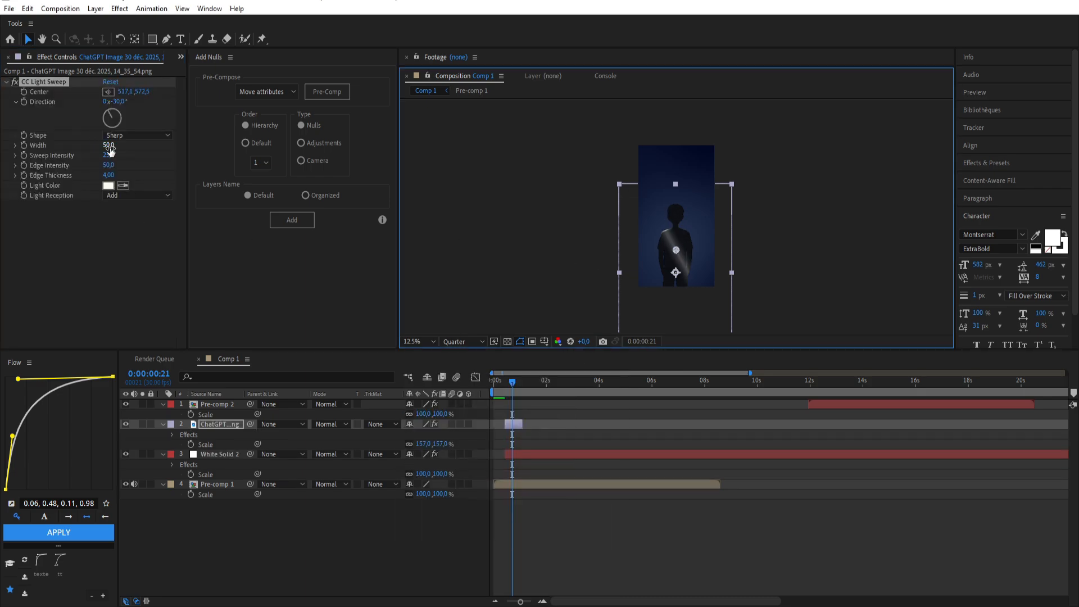
left_click_drag(109, 145, 226, 143)
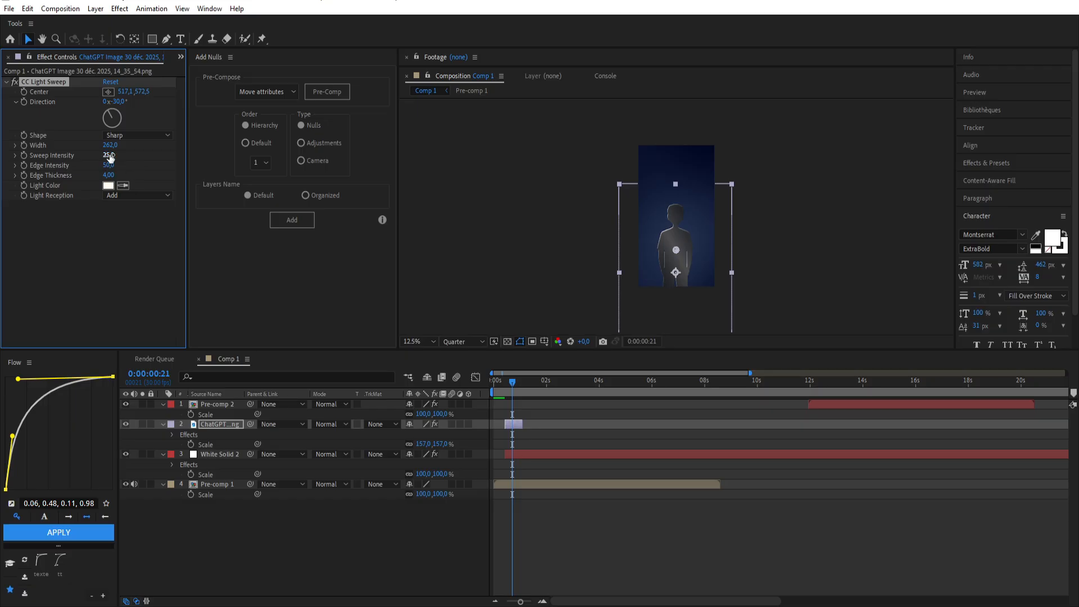
left_click_drag(110, 158, 104, 161)
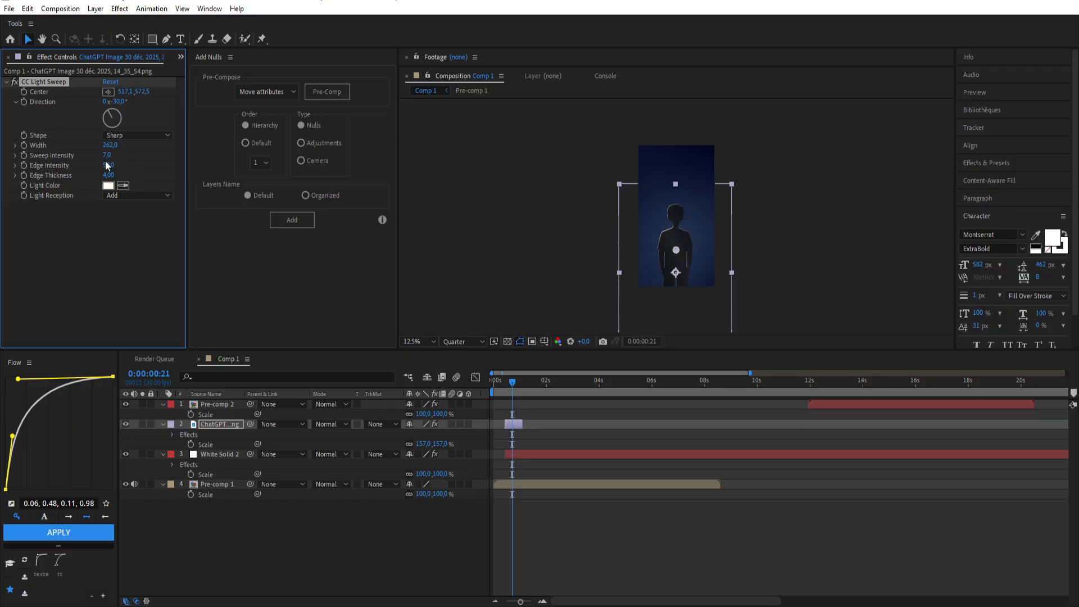
Add Deep Glow to the silhouette layer, with Unmult enabled and Exposure set to 1.24.
left_click(549, 417)
left_click(511, 423)
key("ctrl+space")
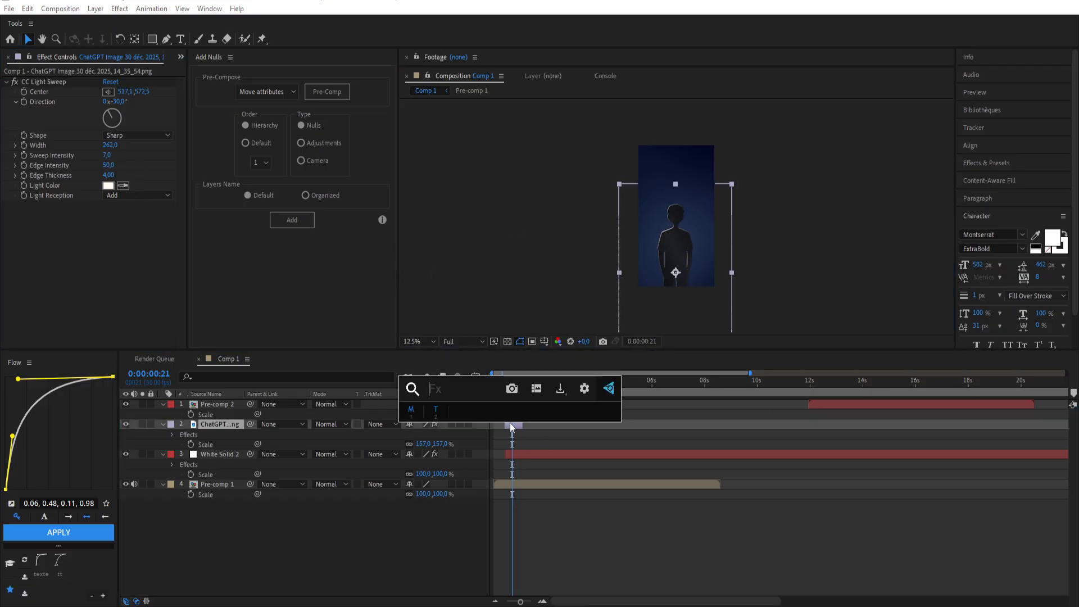
type("deep")
key("Return")
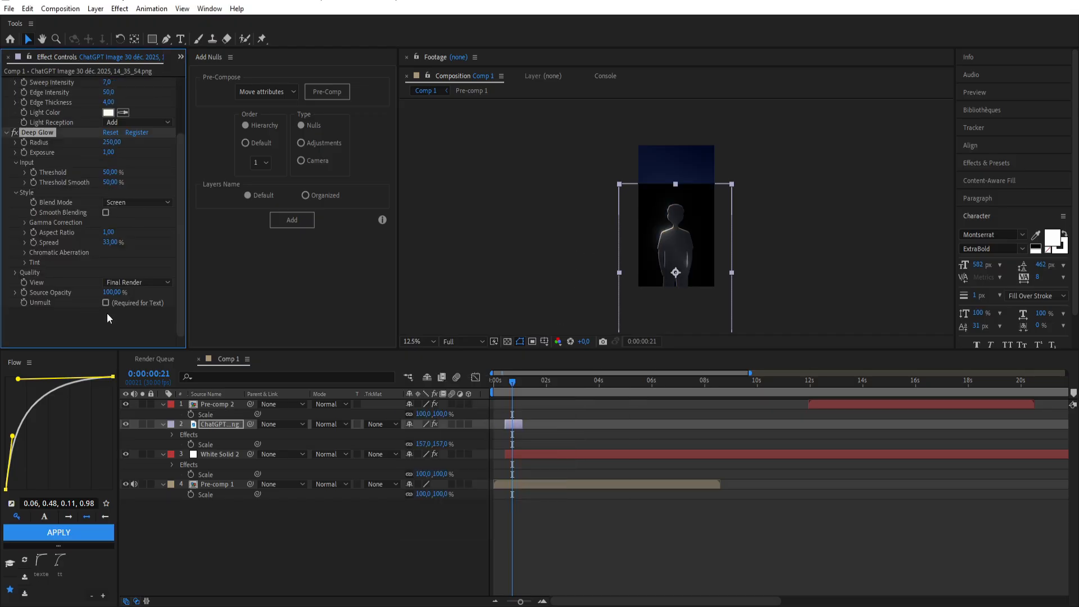
left_click(106, 303)
left_click_drag(110, 154, 63, 179)
left_click(569, 309)
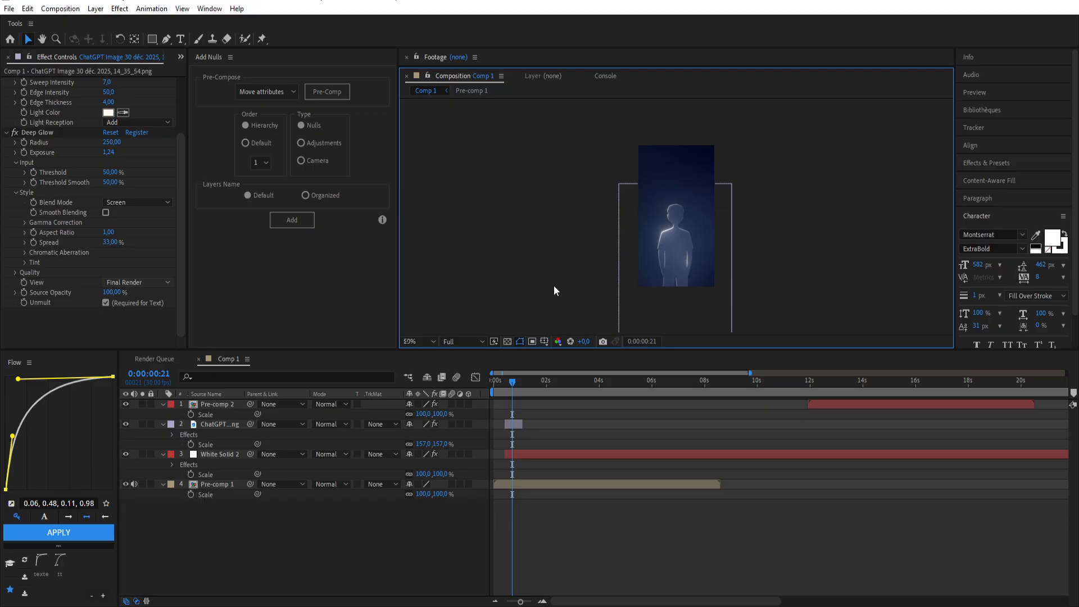
Make the silhouette image and White Solid 2 3D layers and collapse their listed properties in the timeline.
left_click(501, 425)
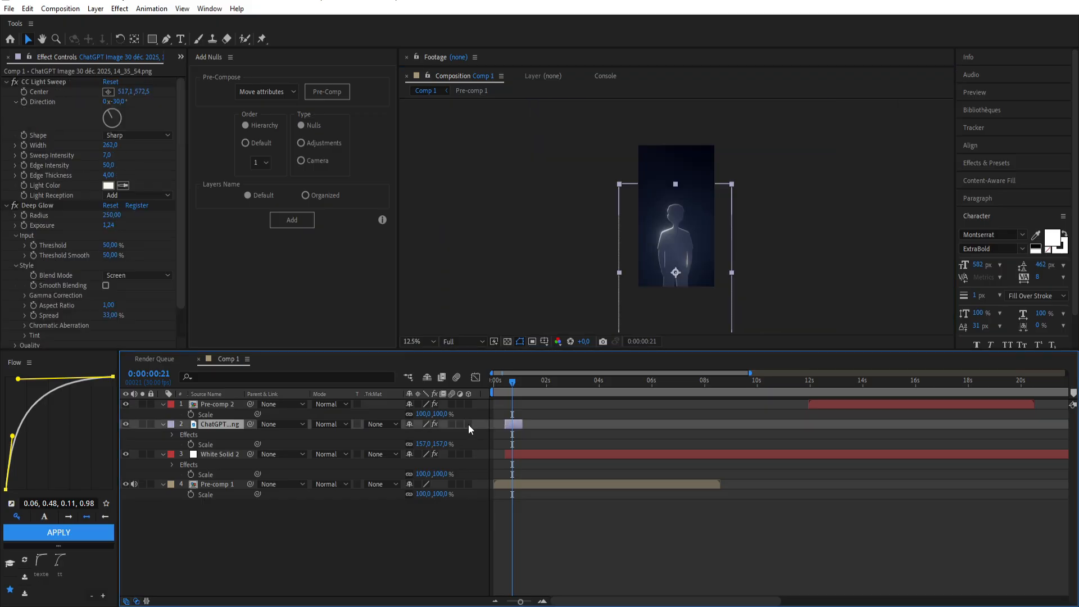
left_click(467, 423)
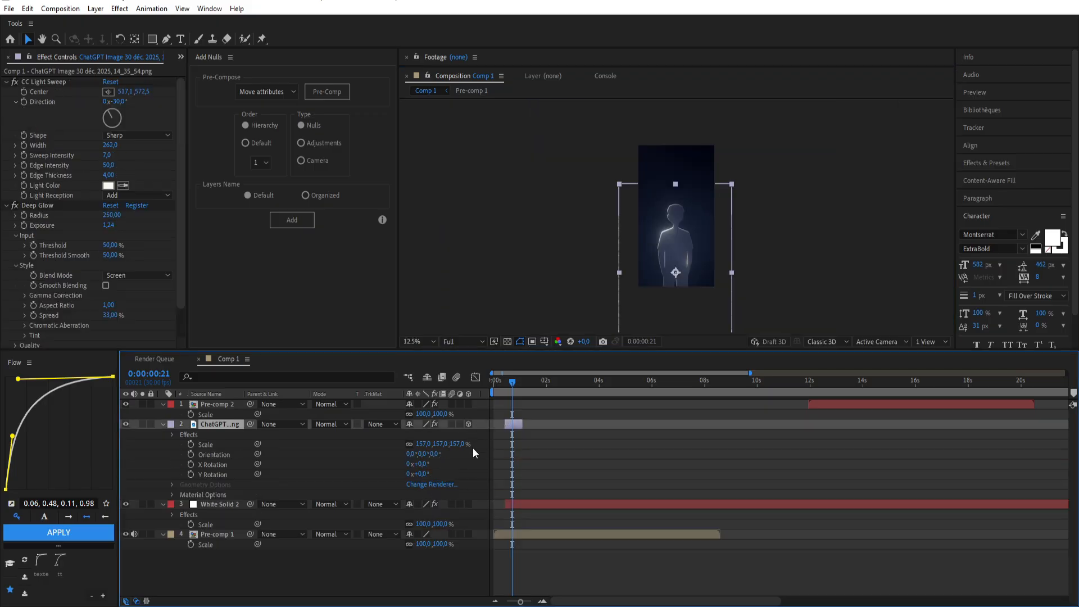
left_click(470, 503)
left_click(522, 504)
key("u")
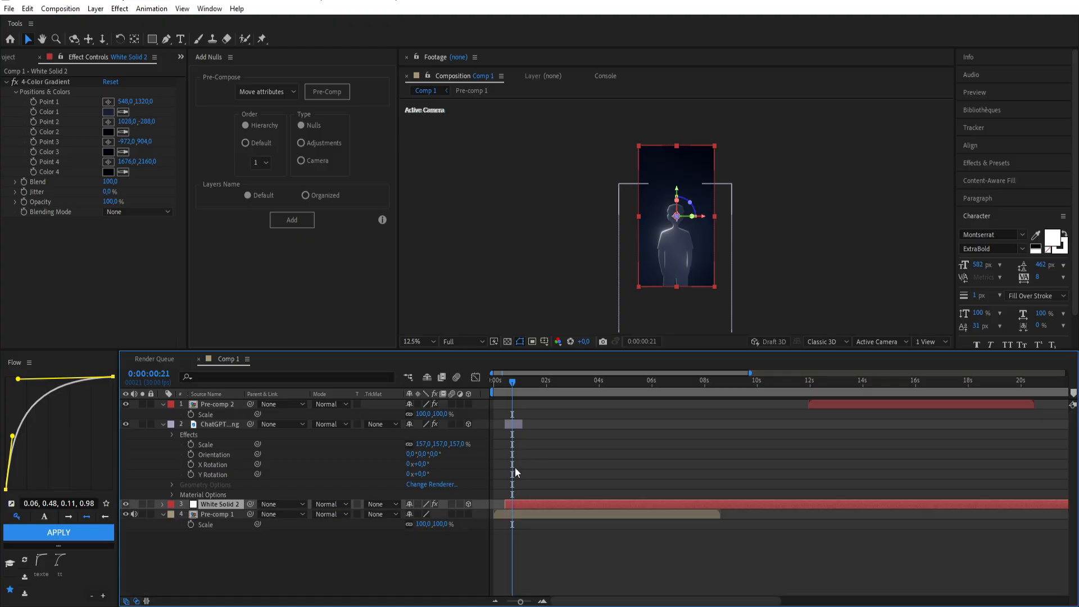
left_click(512, 430)
key("u")
Add a new two-node camera to Comp 1.
right_click(480, 421)
mouse_move(506, 430)
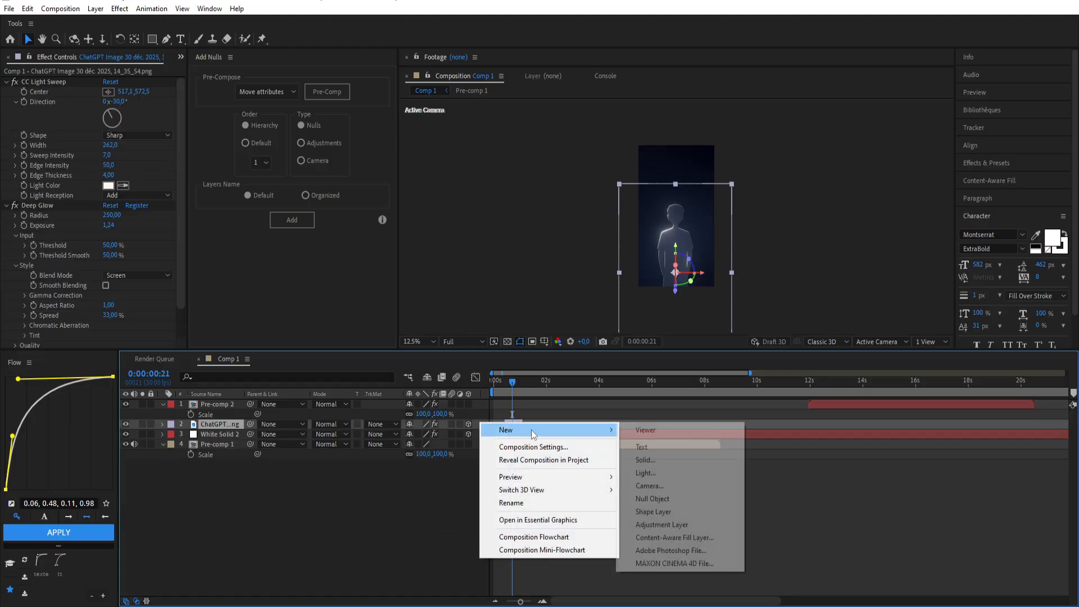
left_click(649, 486)
left_click(646, 429)
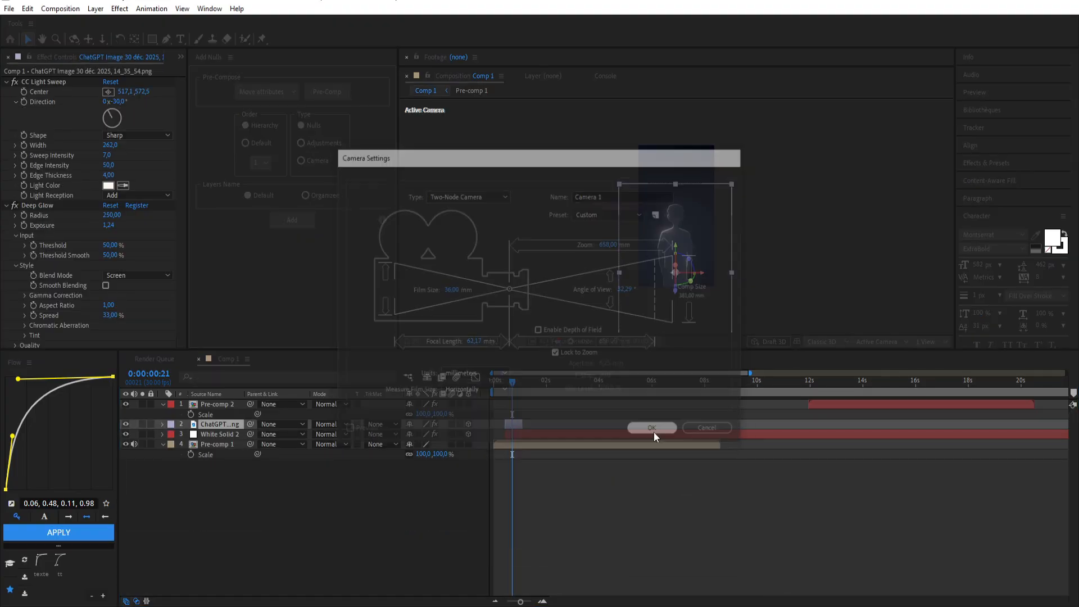
Remove the camera's earlier split piece and trim the remaining camera layer to the silhouette layer's duration.
left_click(508, 434)
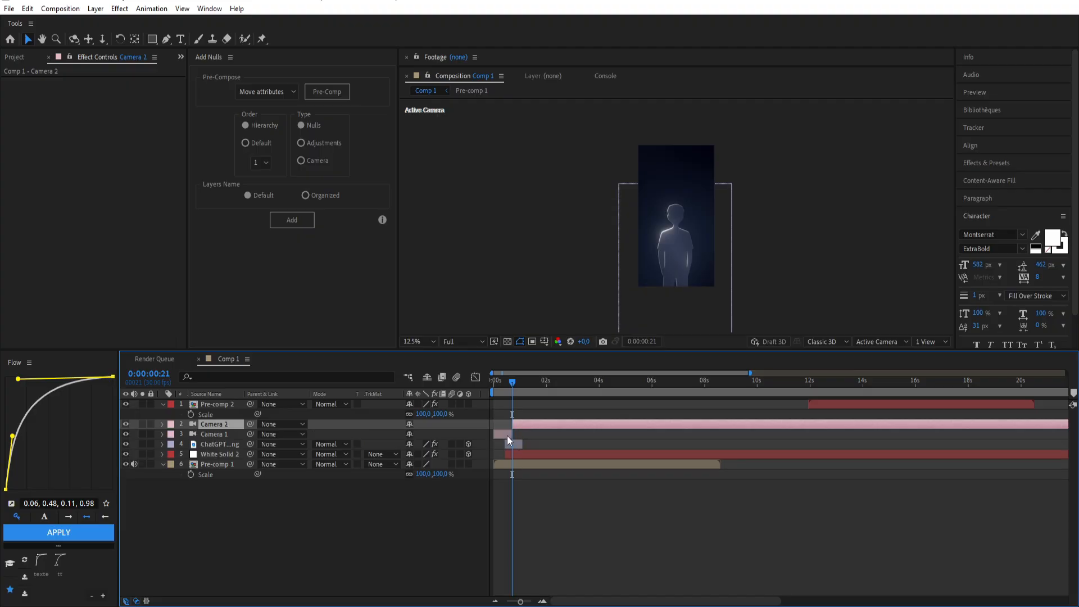
left_click_drag(524, 426, 519, 426)
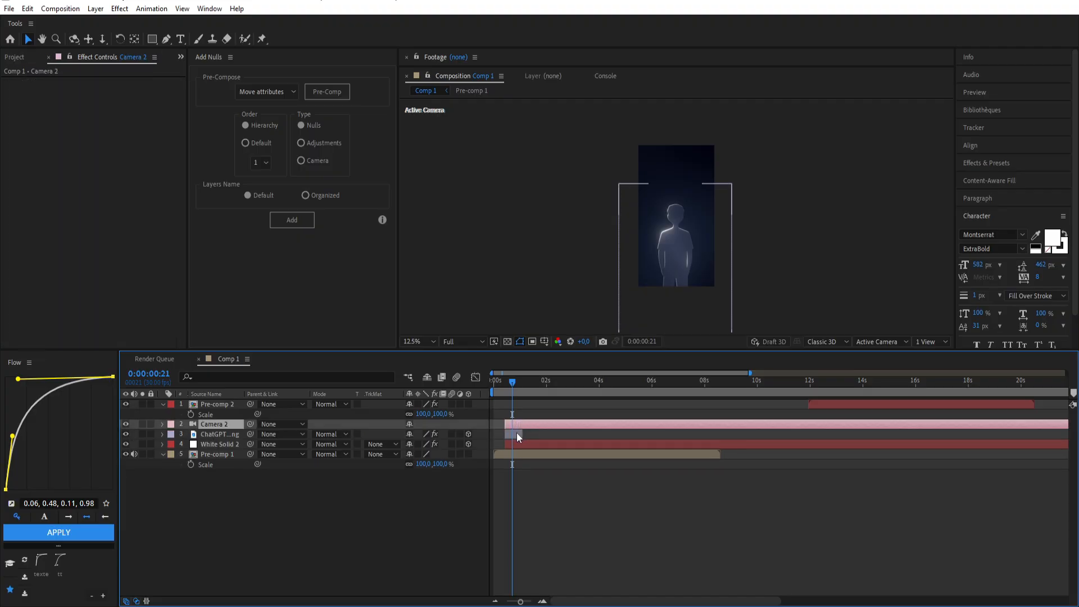
key("alt+]")
left_click(519, 433)
left_click_drag(515, 423, 523, 422)
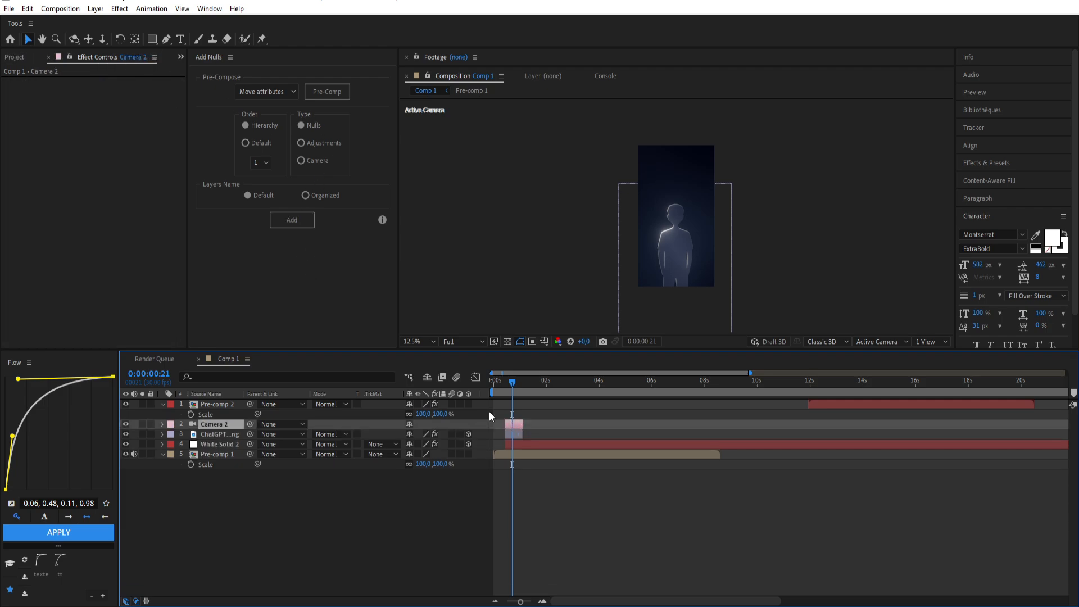
Create a 3D null object starting with the silhouette layer, show its Position, and parent the camera to it.
right_click(485, 426)
mouse_move(554, 437)
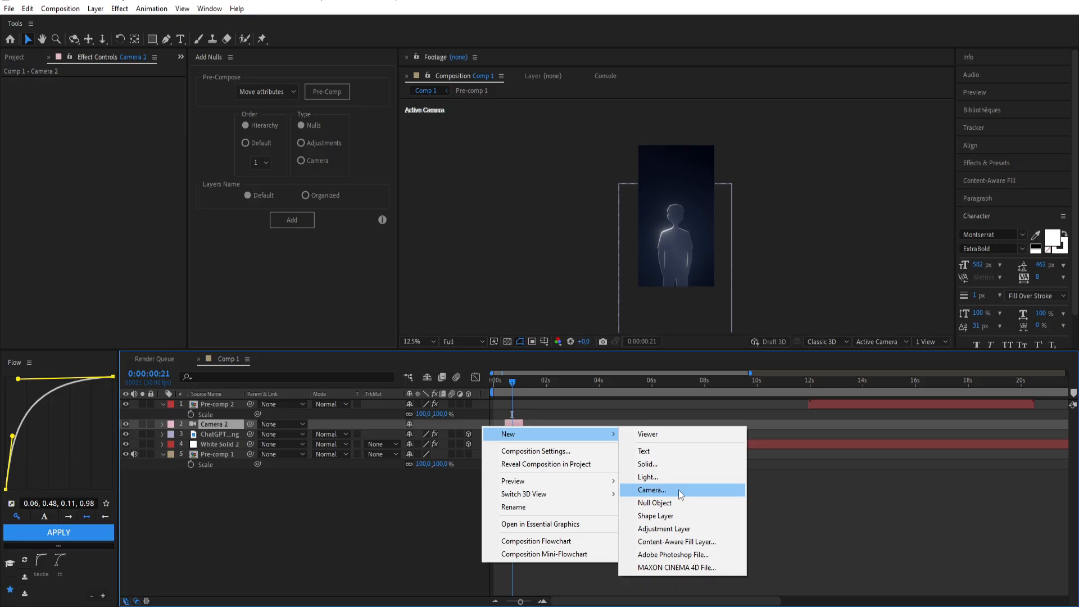
left_click(655, 503)
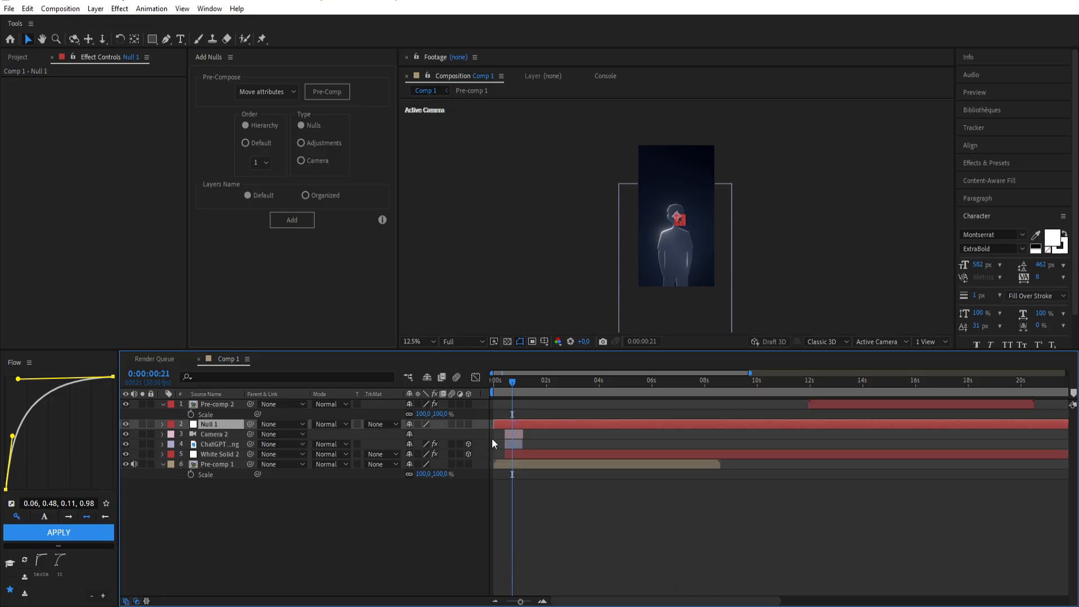
key("p")
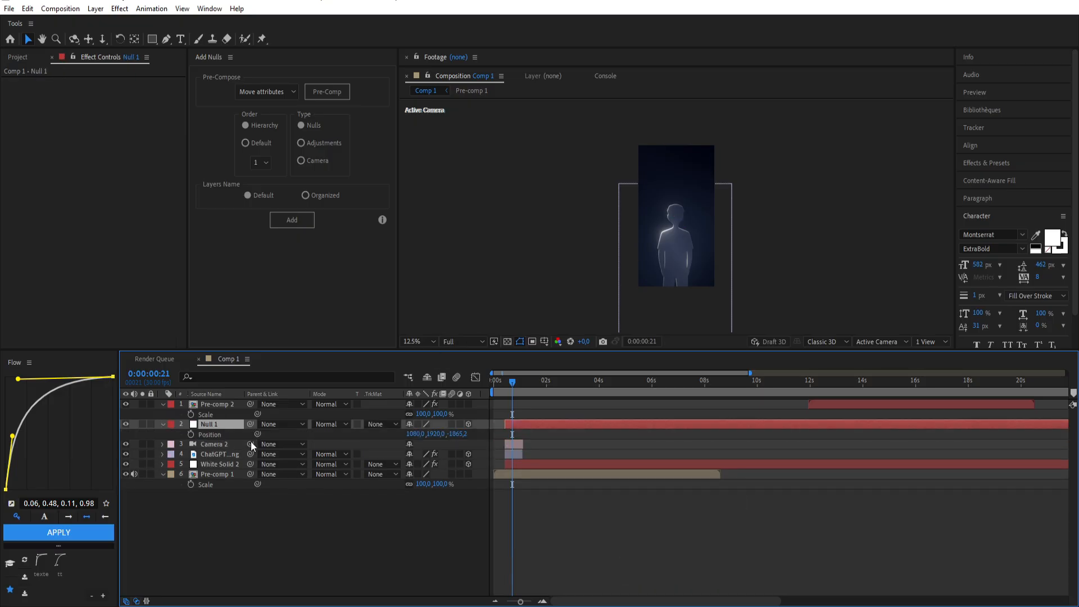
left_click_drag(250, 444, 224, 424)
Keyframe the null's Position at the layer's start, with Z at -847.2 for a close-up of the silhouette.
key("alt+shift+p")
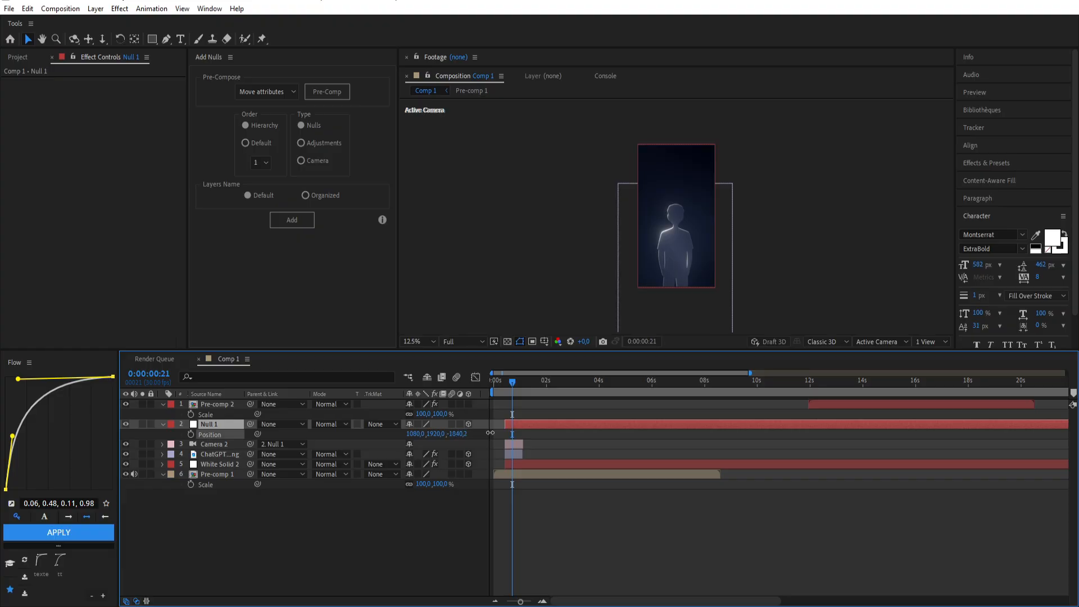
left_click_drag(453, 433, 1025, 440)
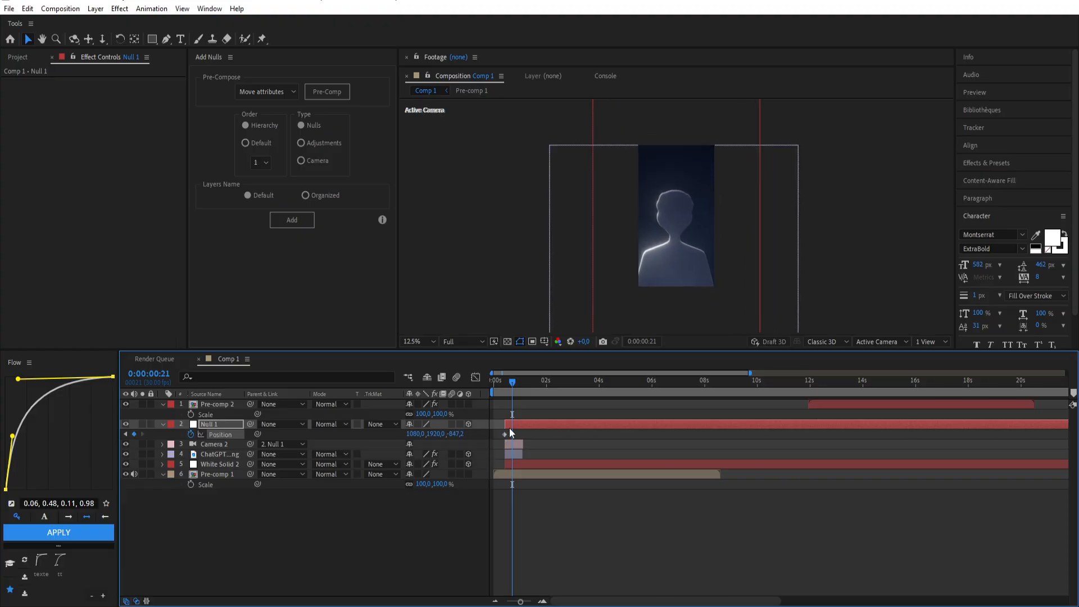
scroll(562, 416, "up", 4)
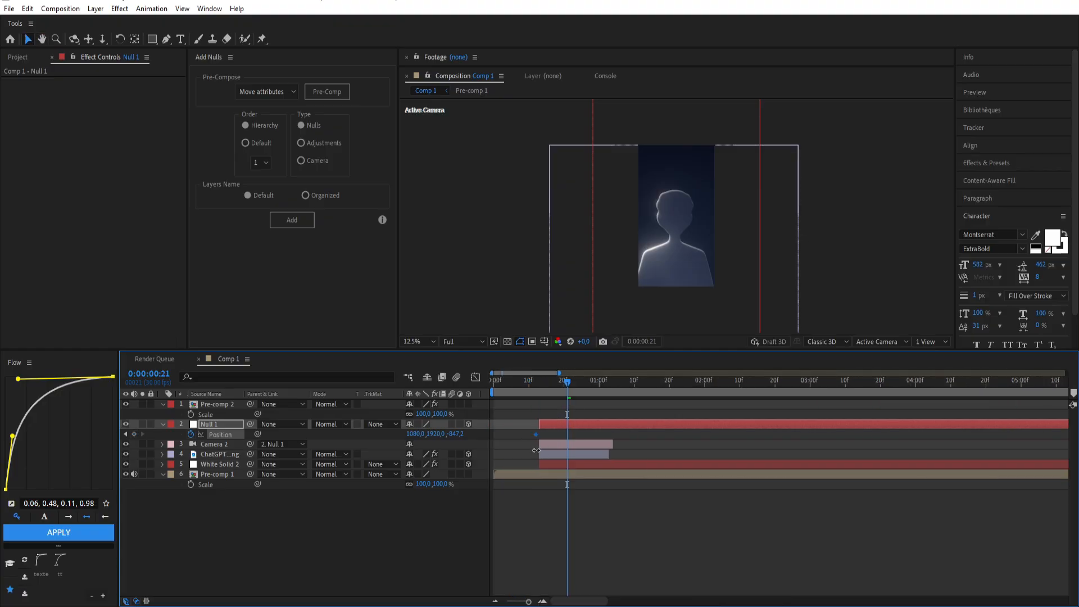
Add a second Position keyframe that pulls the null back to frame the whole silhouette, placed at the silhouette layer's end.
left_click_drag(580, 392, 589, 387)
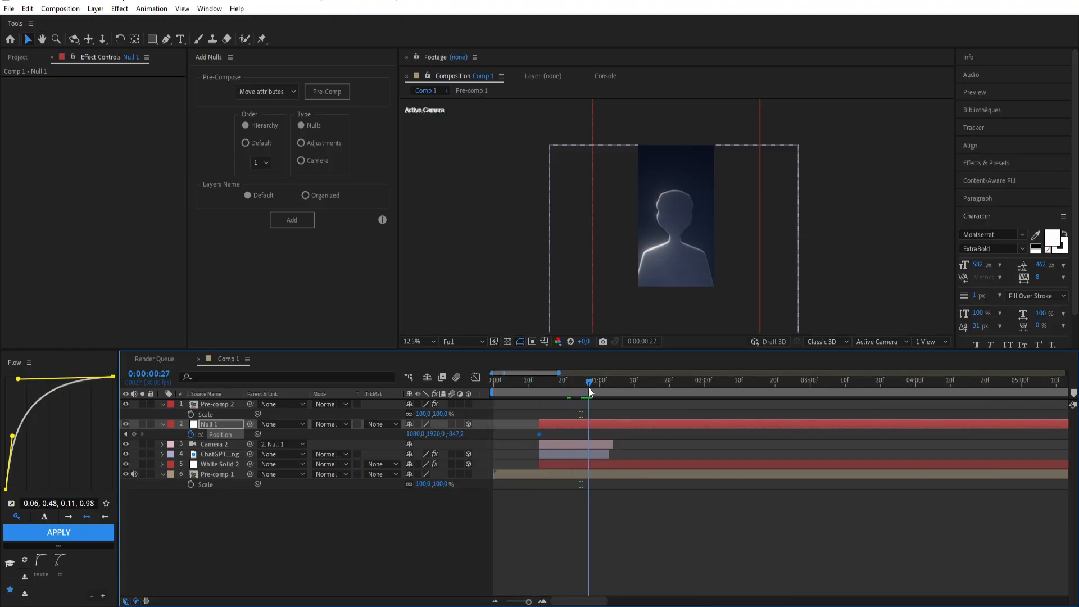
left_click_drag(456, 434, 66, 478)
left_click_drag(394, 450, 389, 460)
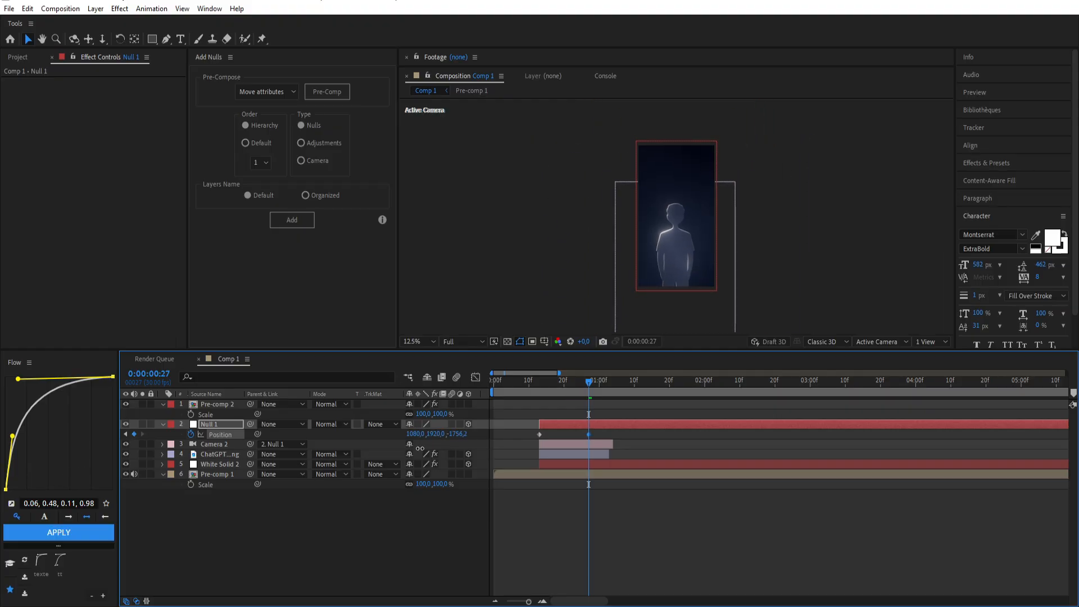
left_click_drag(589, 434, 609, 435)
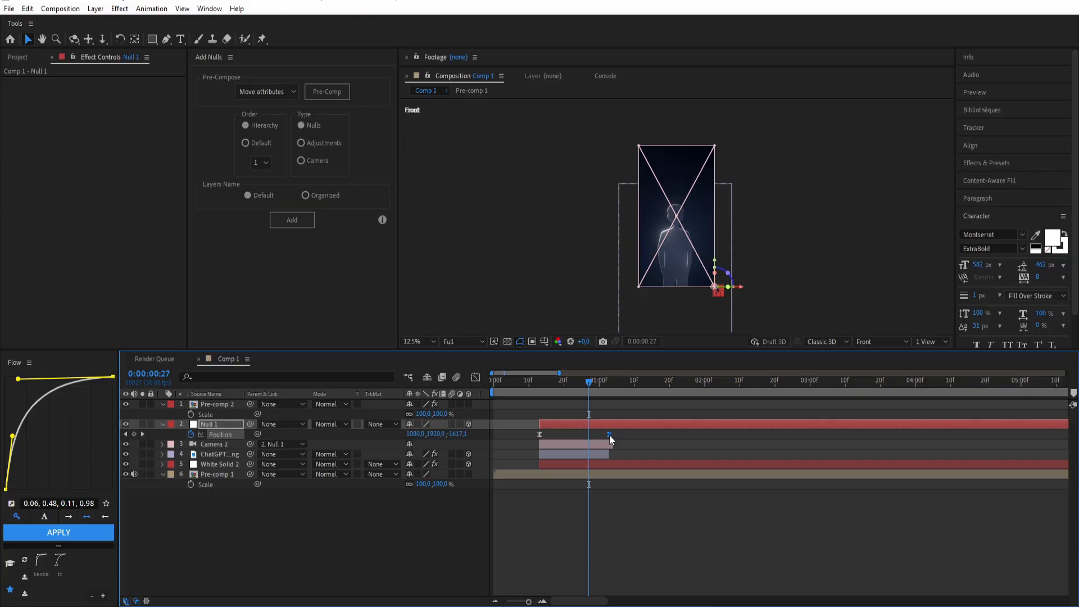
Shape the null's position speed graph into a sharp initial peak with a long ease-out, and preview from frame 12.
left_click(475, 377)
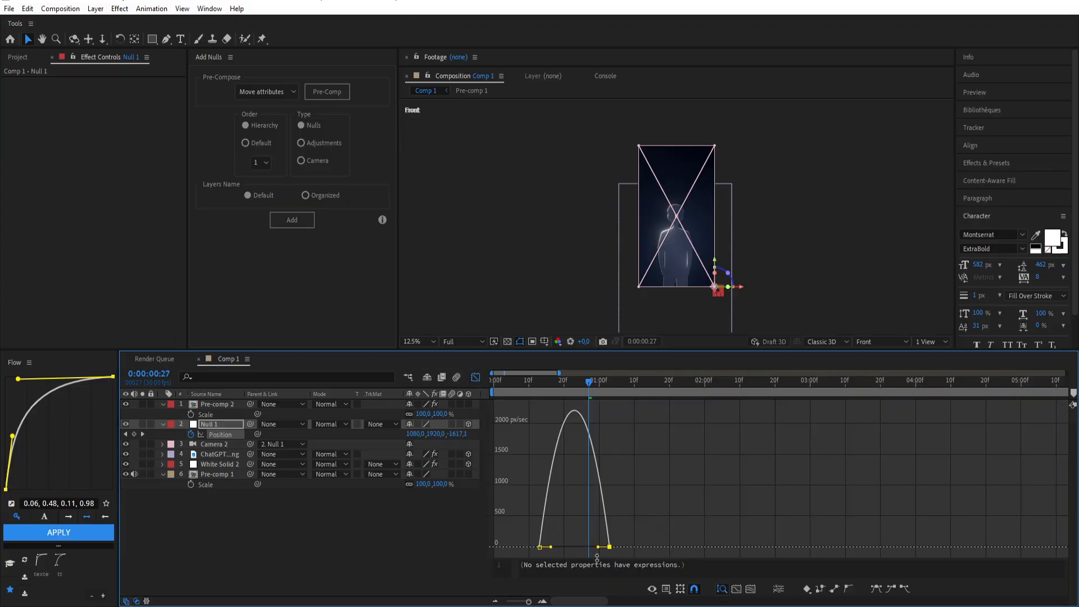
left_click_drag(599, 547, 540, 547)
left_click(536, 385)
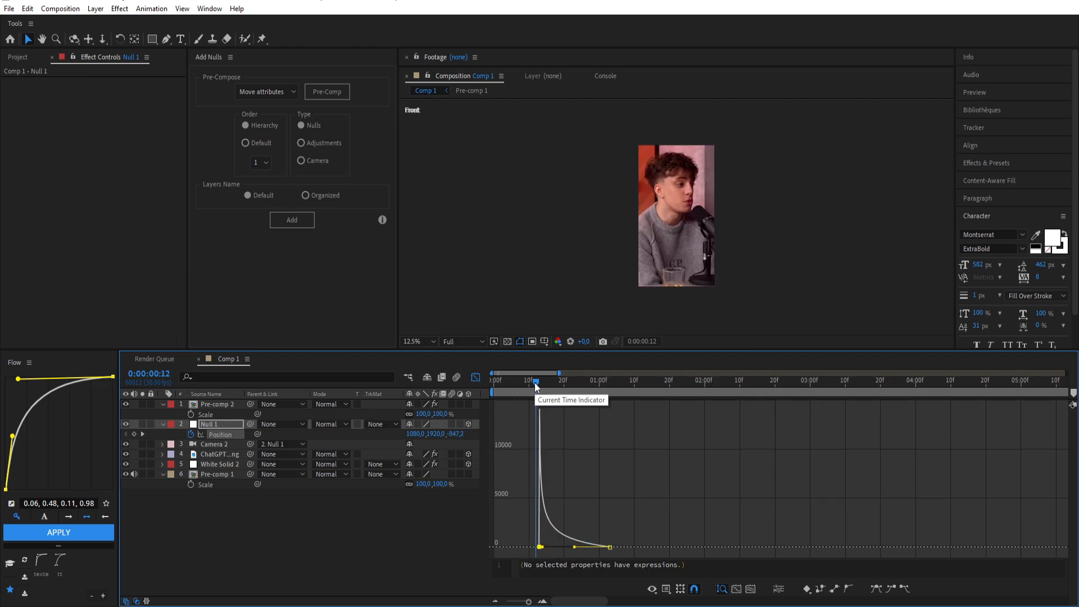
key("space")
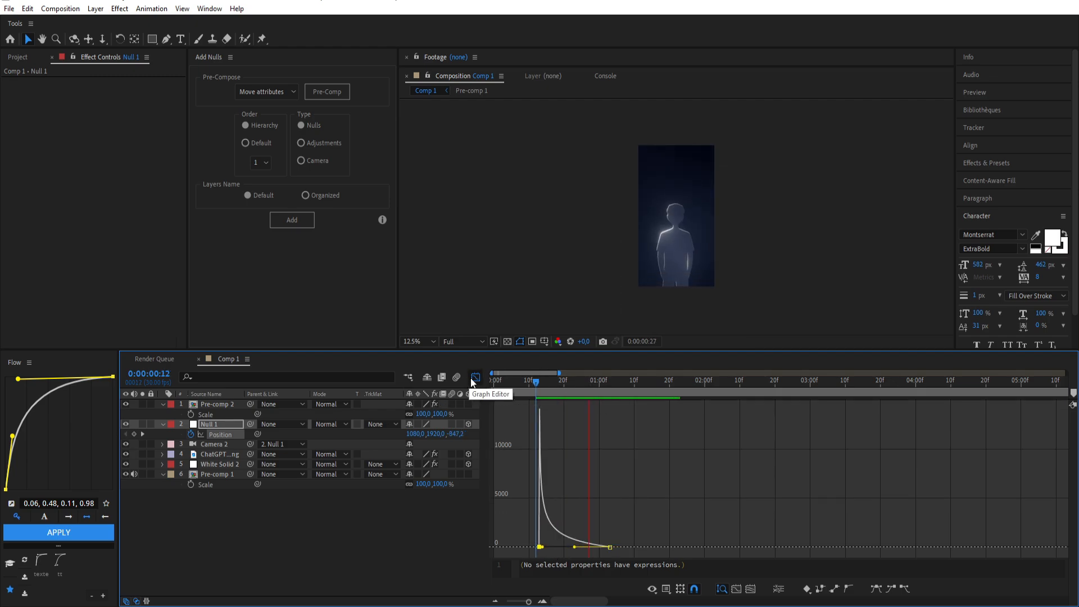
Extend the camera and silhouette layers, and cut them together with the null so all three end at 0:00:01:21.
left_click(471, 379)
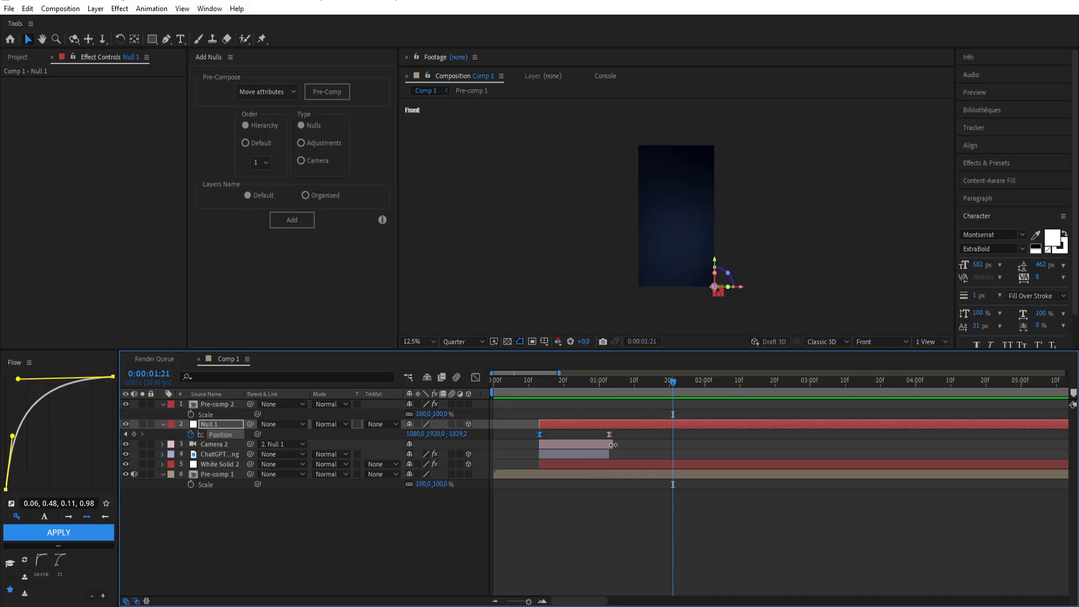
left_click_drag(614, 445, 701, 455)
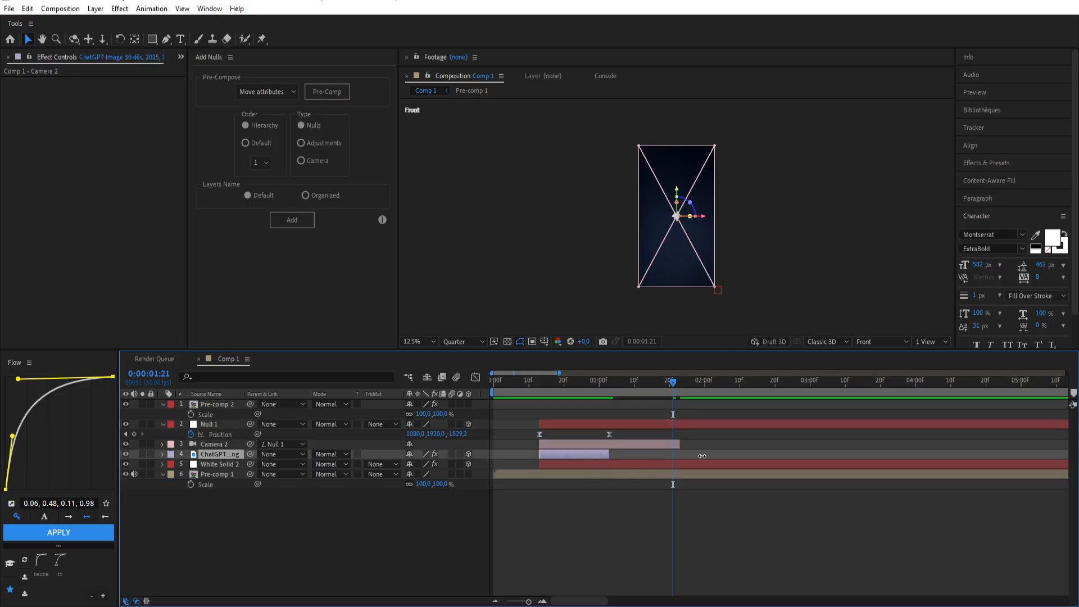
left_click(671, 446, "ctrl")
left_click(672, 426, "ctrl")
key("ctrl+shift+d")
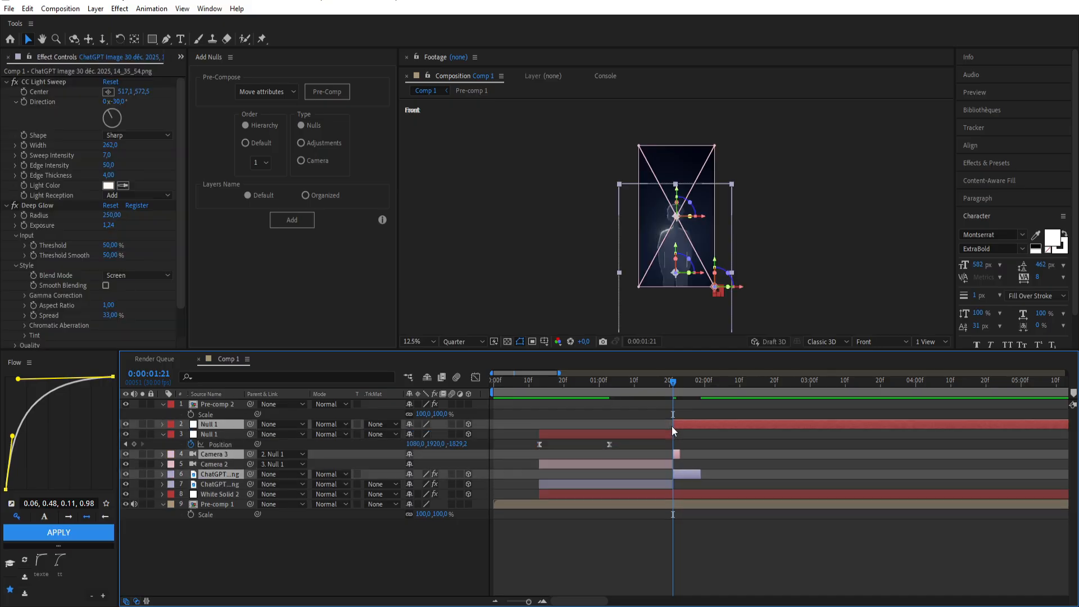
key("Delete")
Move the null's second Position keyframe out to just before the shortened layer's end, and preview the pull-back from frame 9.
left_click(540, 384)
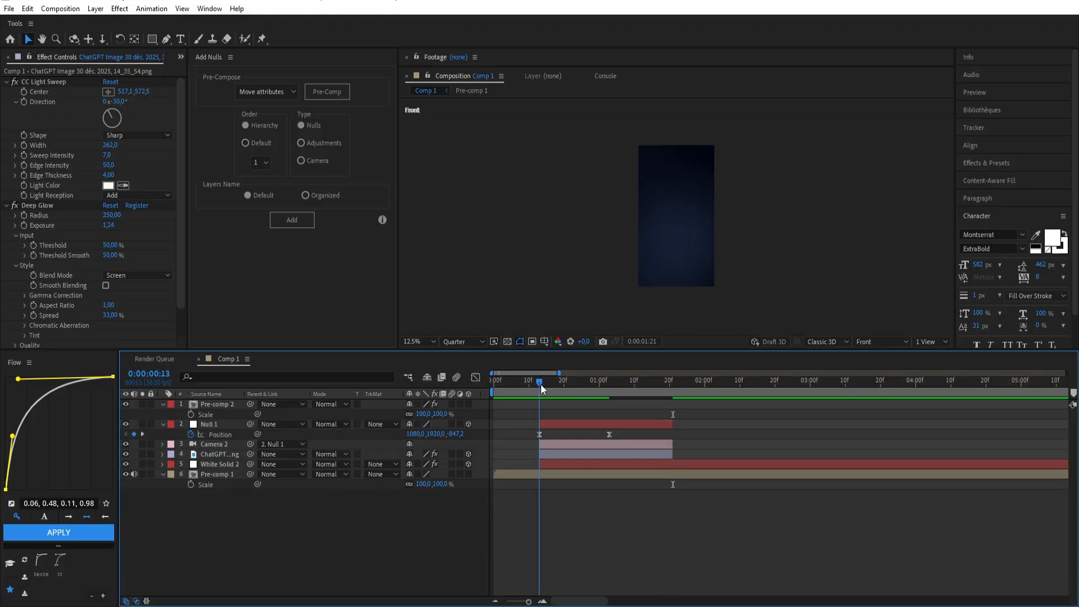
left_click_drag(610, 435, 670, 436)
left_click(555, 437)
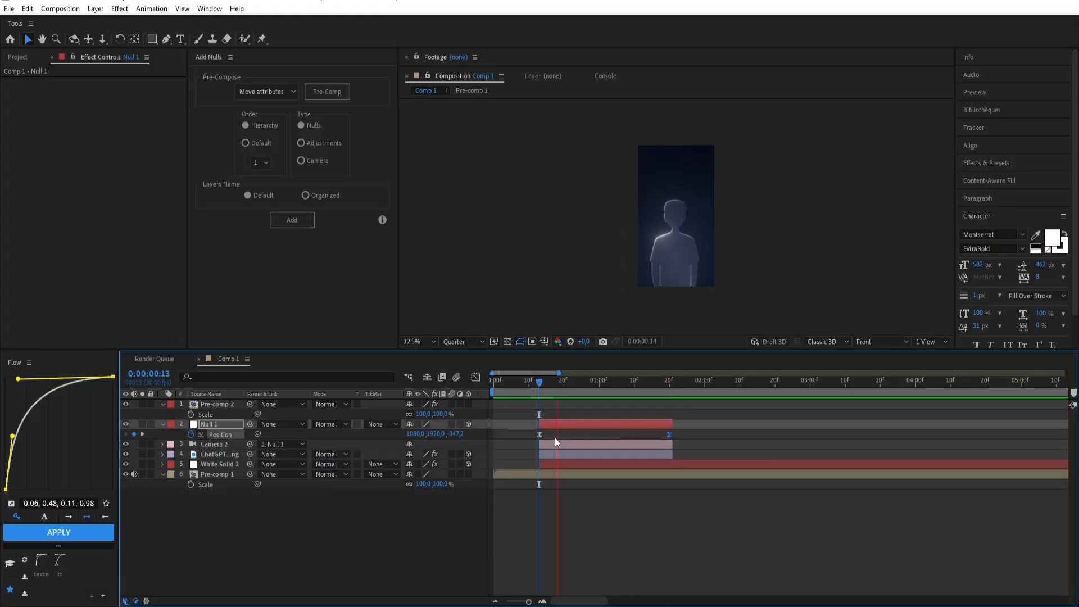
left_click(526, 383)
key("space")
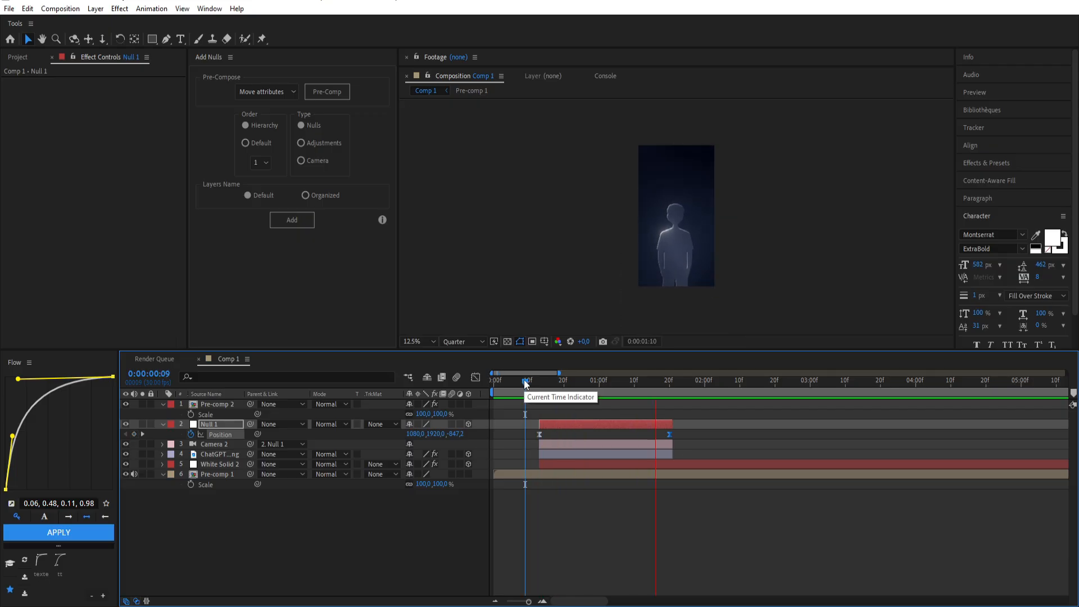
key("space")
Trim the end of the gradient background solid to 0:00:01:21, level with the silhouette layer.
left_click_drag(572, 386, 677, 398)
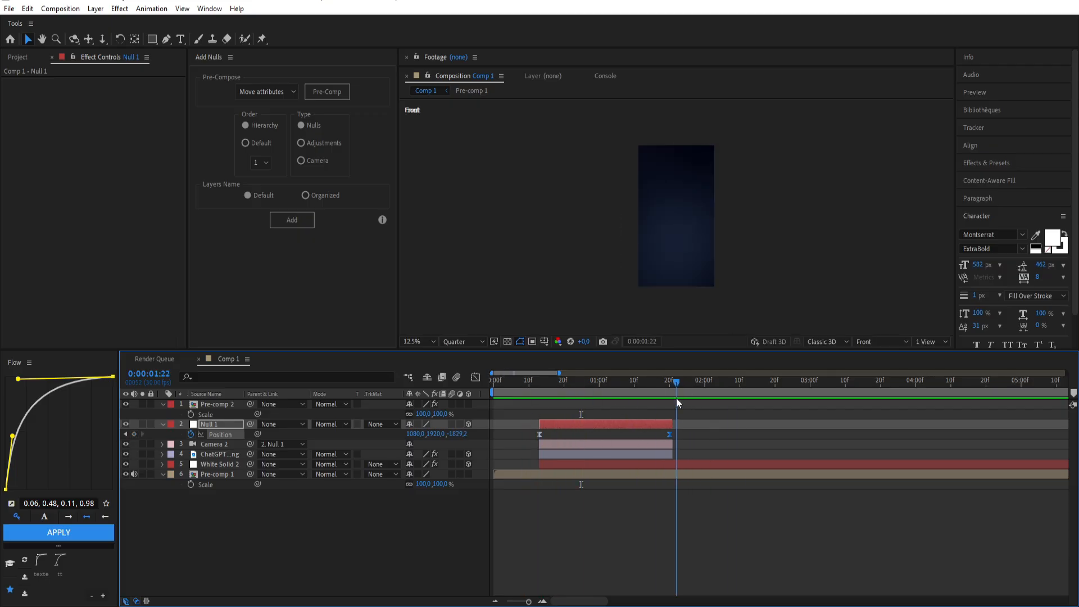
key("Page_Up")
left_click(685, 463)
key("alt+]")
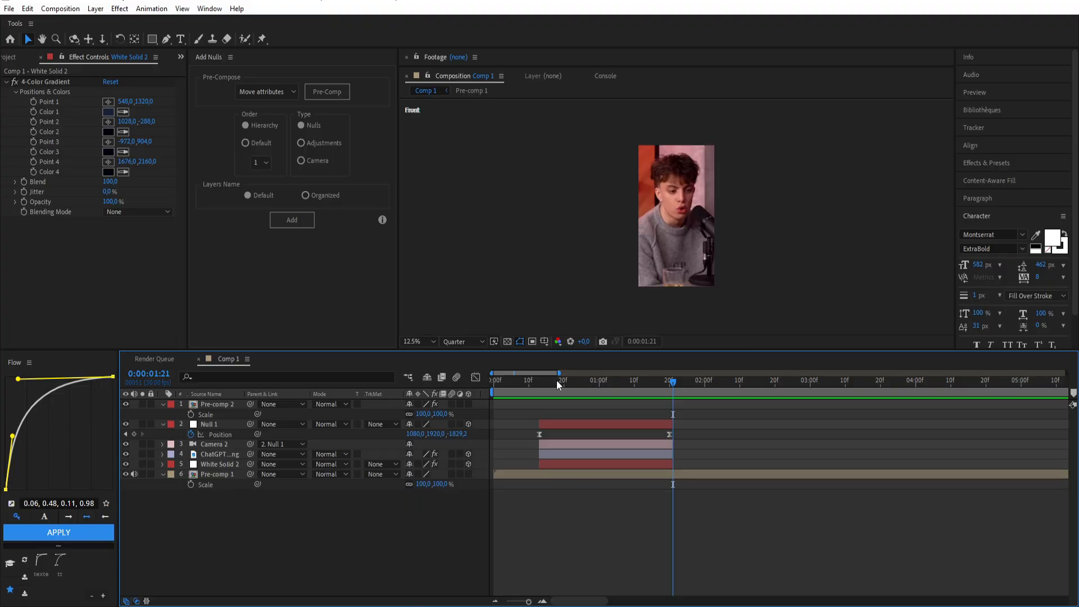
At frame 20, paste the "Quand" text layer and change its text to "Quand tu grandis" on two lines.
left_click(562, 382)
key("ctrl+v")
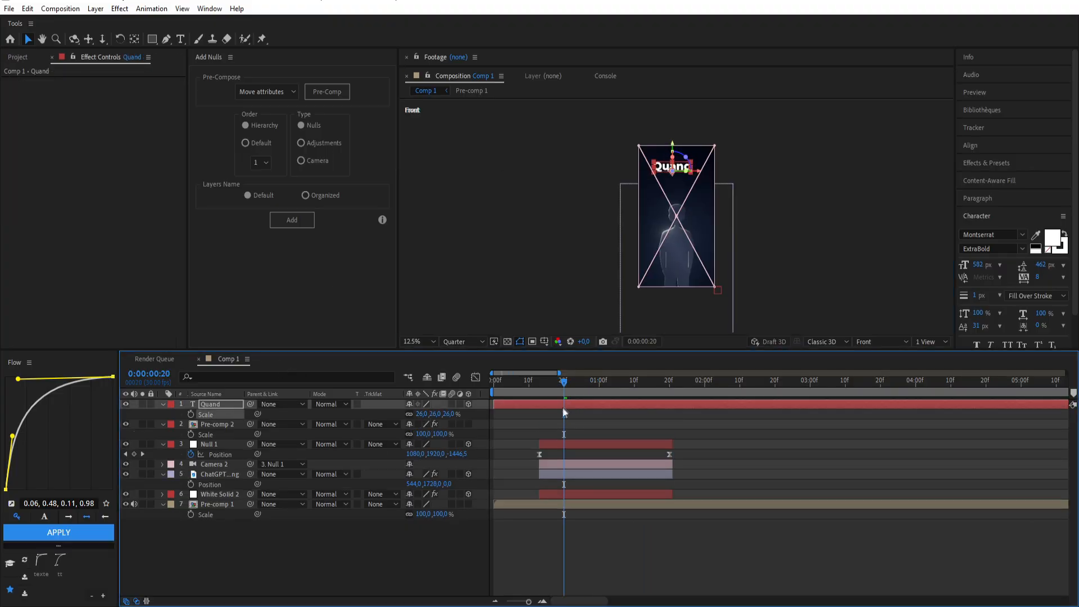
type("tu Gr")
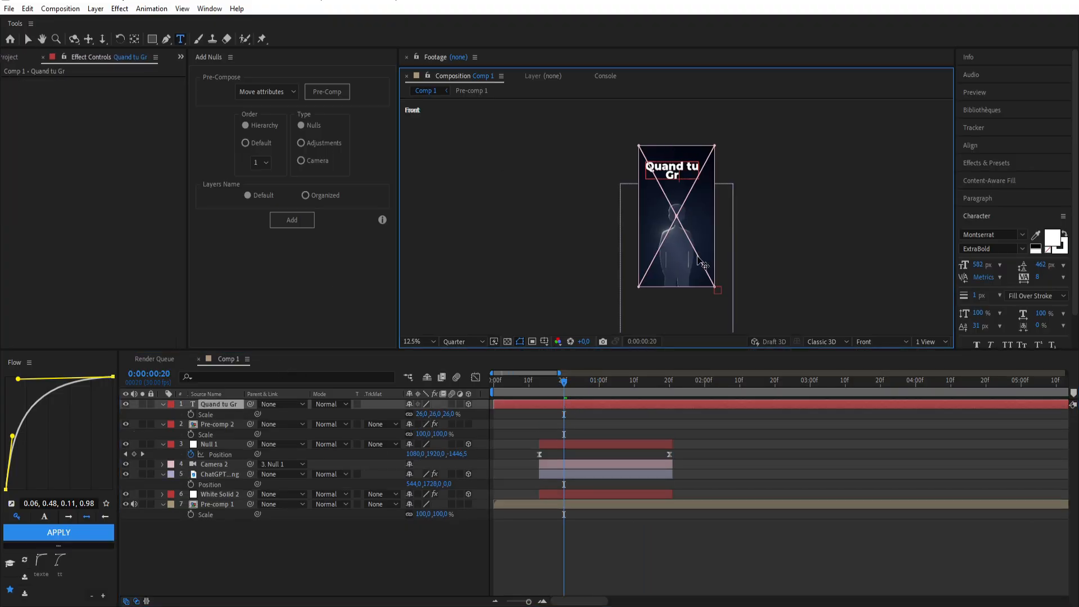
type("andis")
key("ctrl+a")
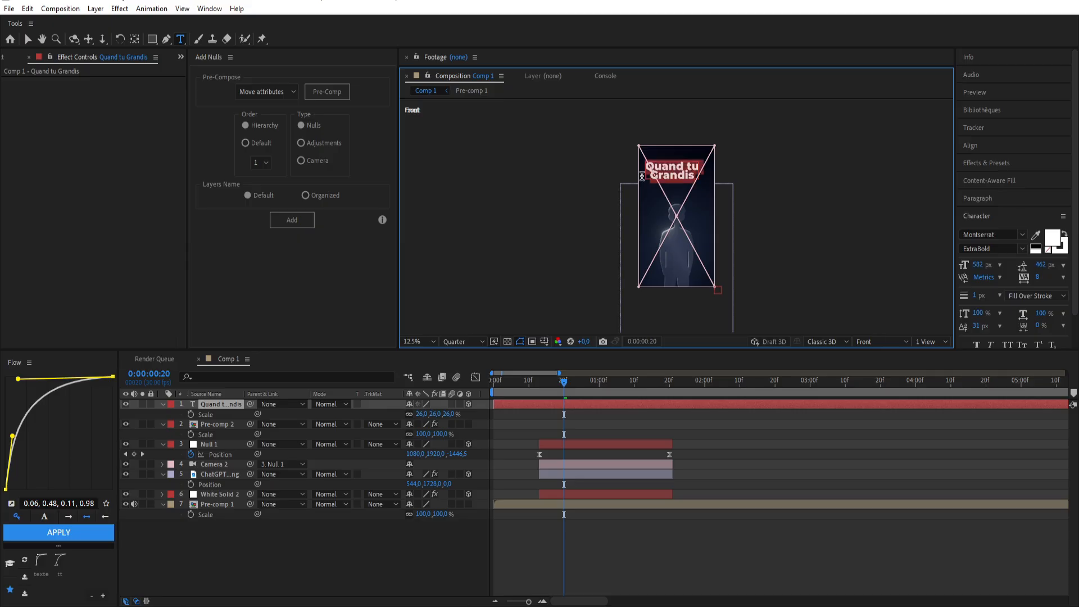
left_click(655, 176)
key("BackSpace")
type("g")
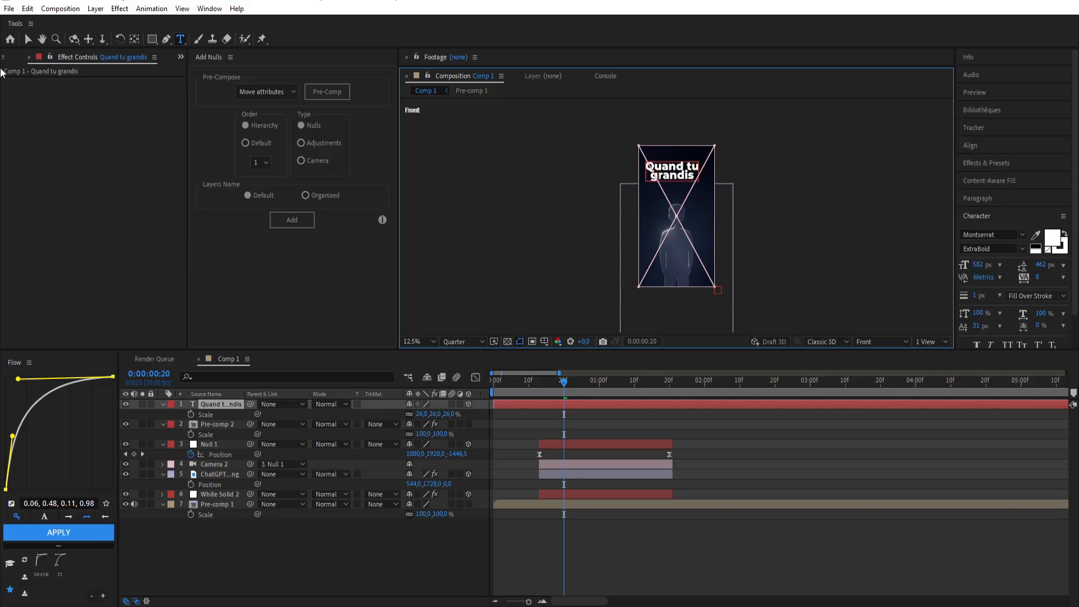
left_click(27, 39)
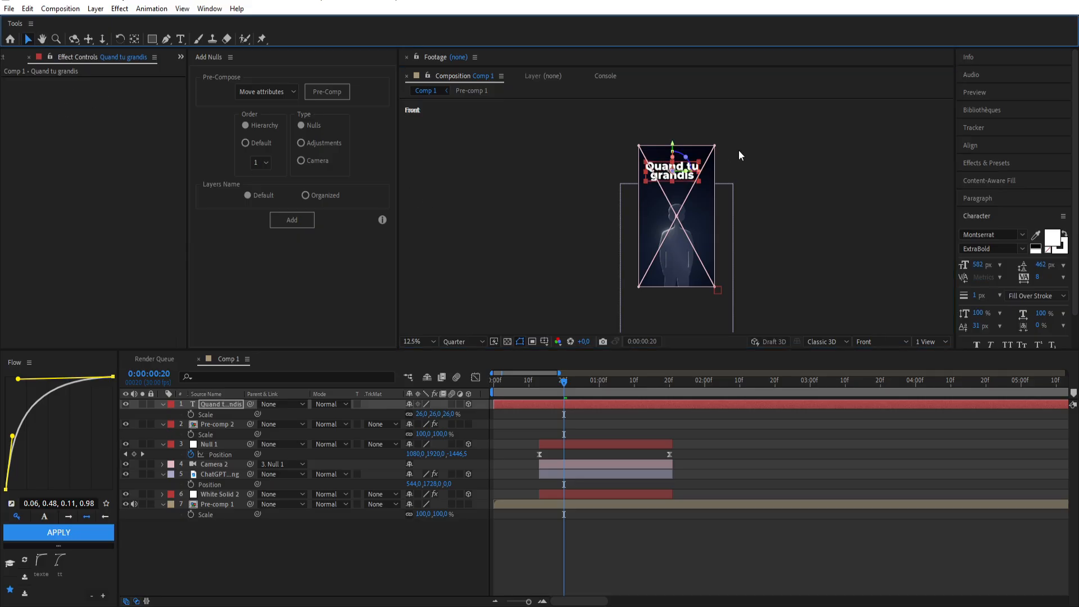
Set the "Quand tu" line's font size to 404 px and color the word "grandis" bright blue.
double_click(697, 170)
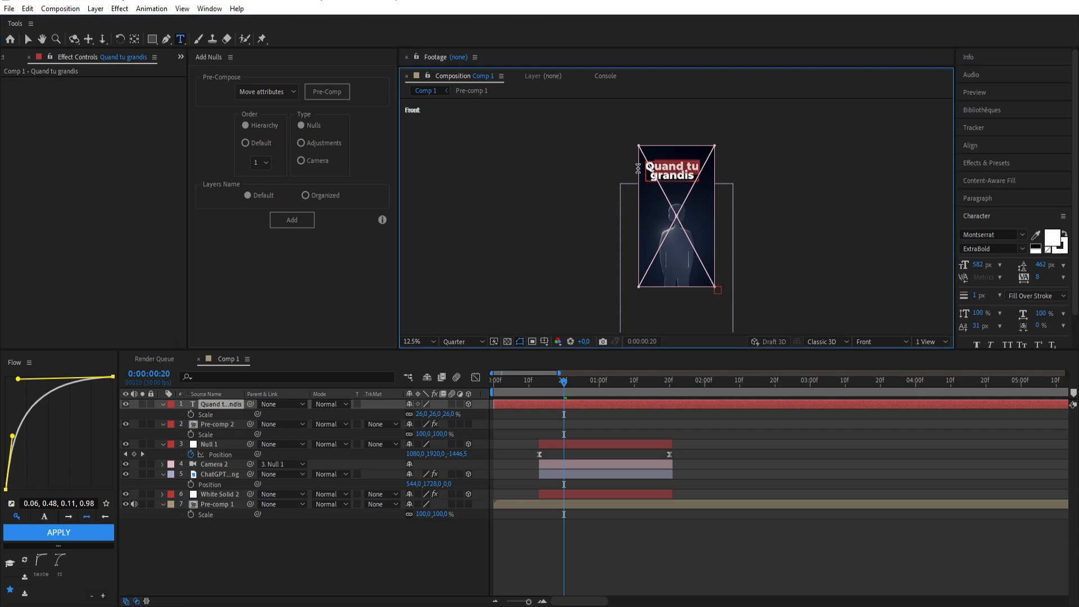
left_click_drag(978, 265, 899, 287)
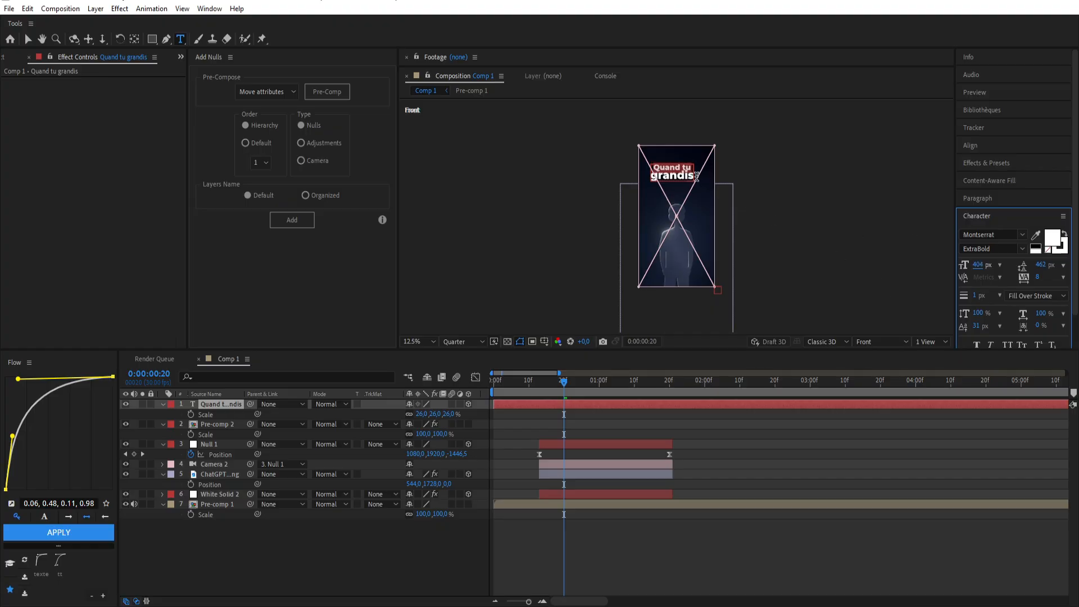
left_click_drag(696, 176, 643, 178)
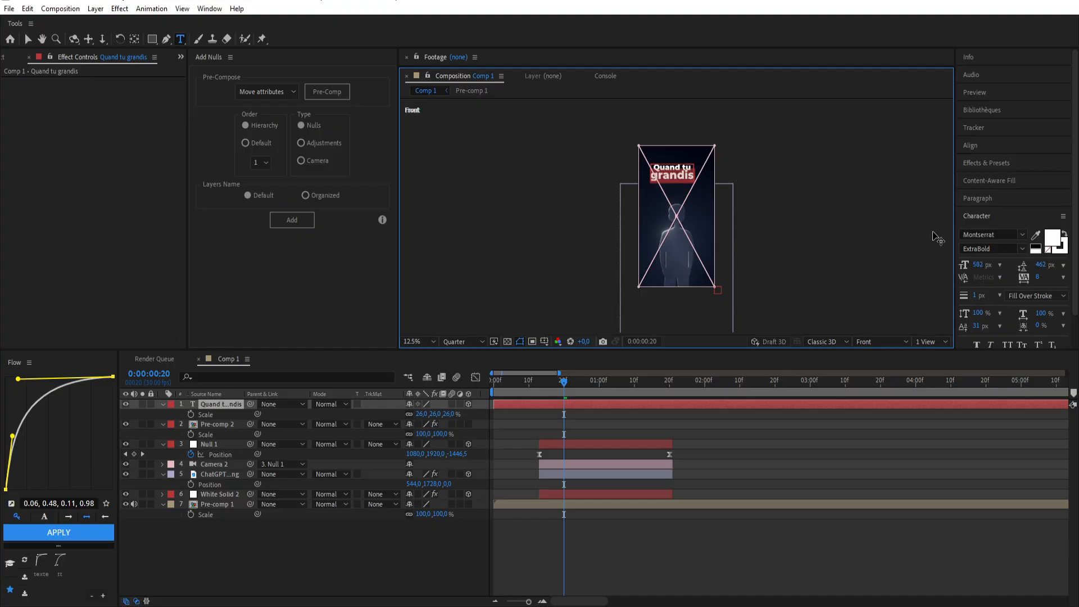
left_click(1051, 238)
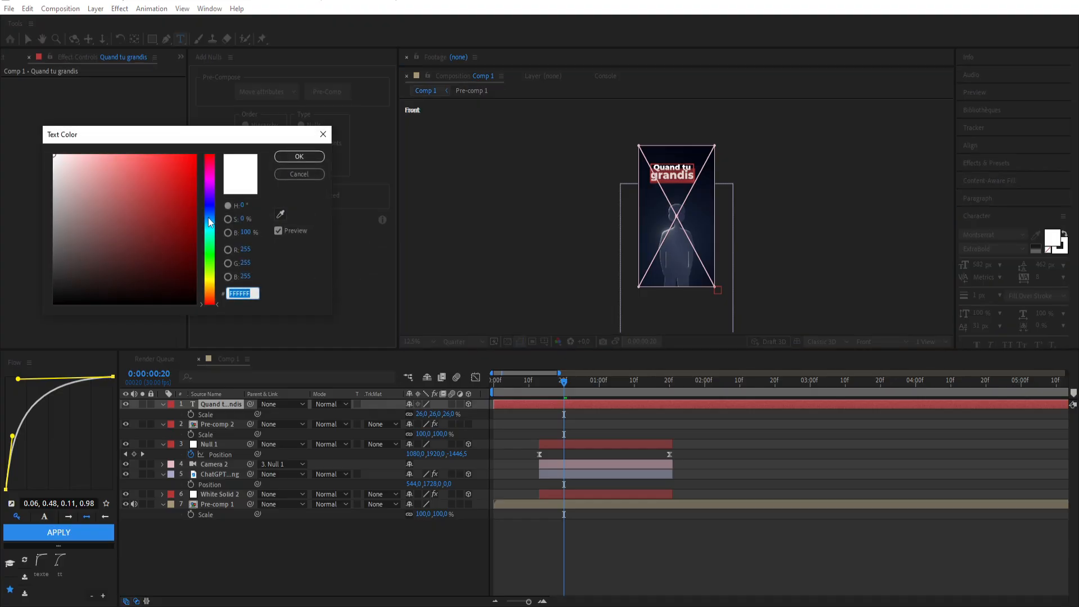
left_click(209, 218)
left_click_drag(186, 163, 222, 133)
left_click(299, 157)
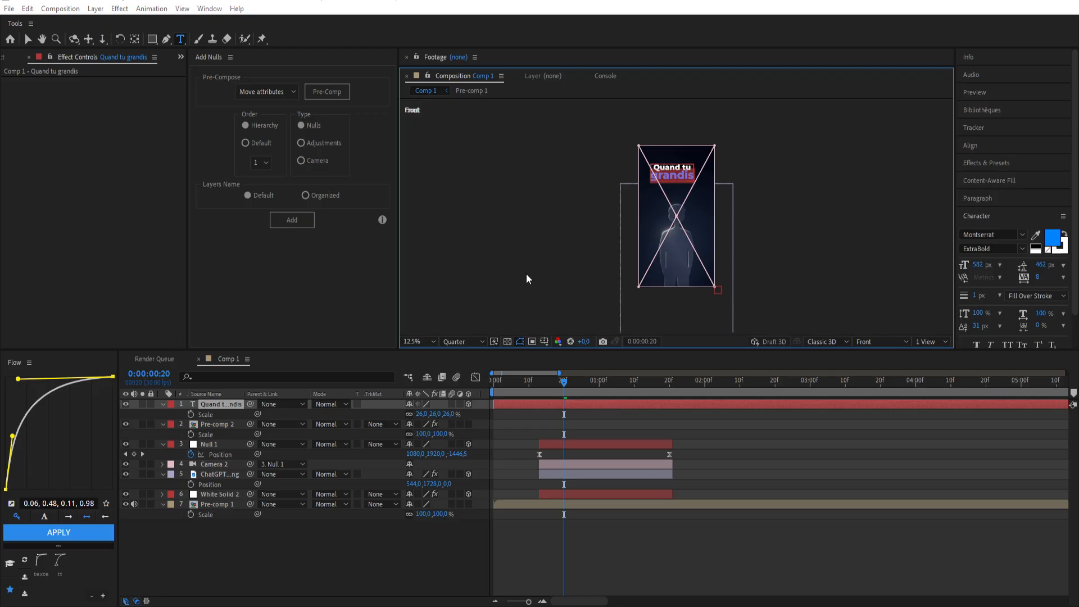
Apply Deep Glow to the text layer with Unmult enabled and Exposure at about 0.41.
key("ctrl+space")
type("de")
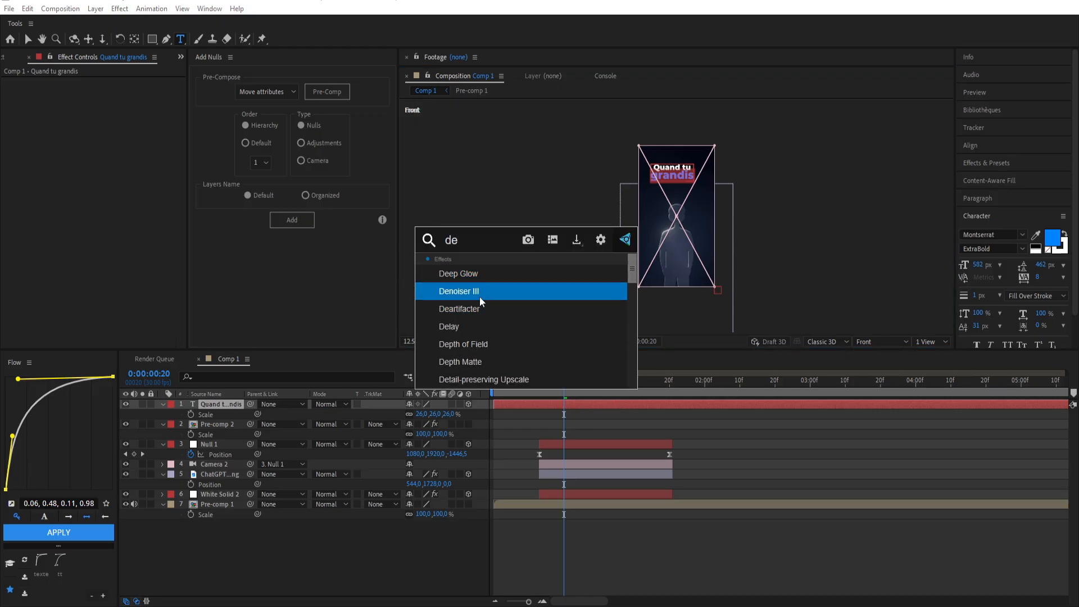
left_click(489, 277)
left_click(106, 252)
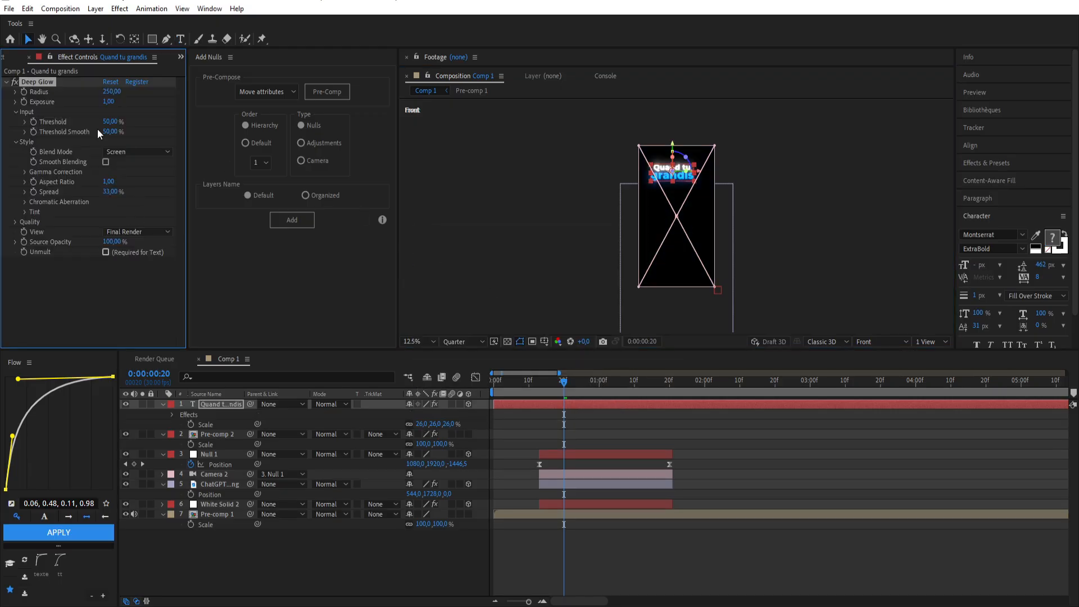
left_click_drag(107, 101, 22, 122)
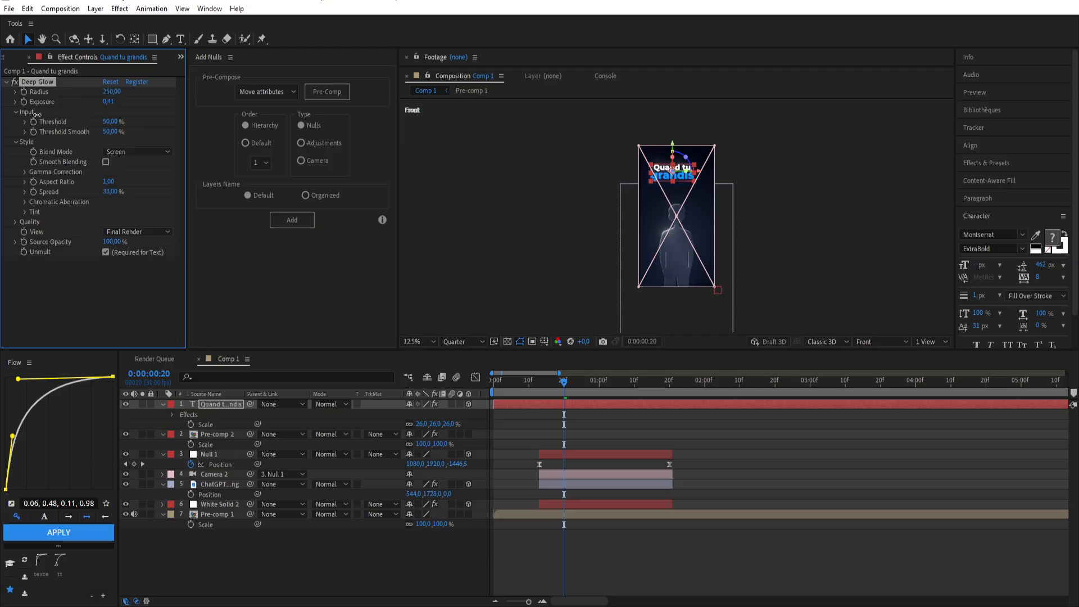
Add a Drop Shadow effect to the "Quand tu grandis" text layer.
key("ctrl+space")
type("de")
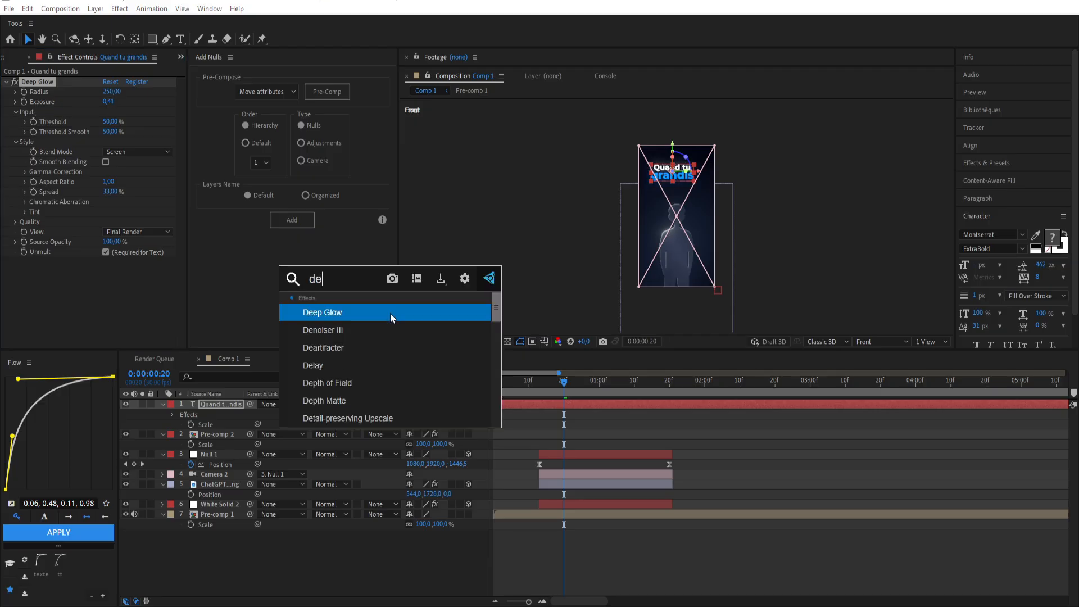
key("BackSpace")
type("rop")
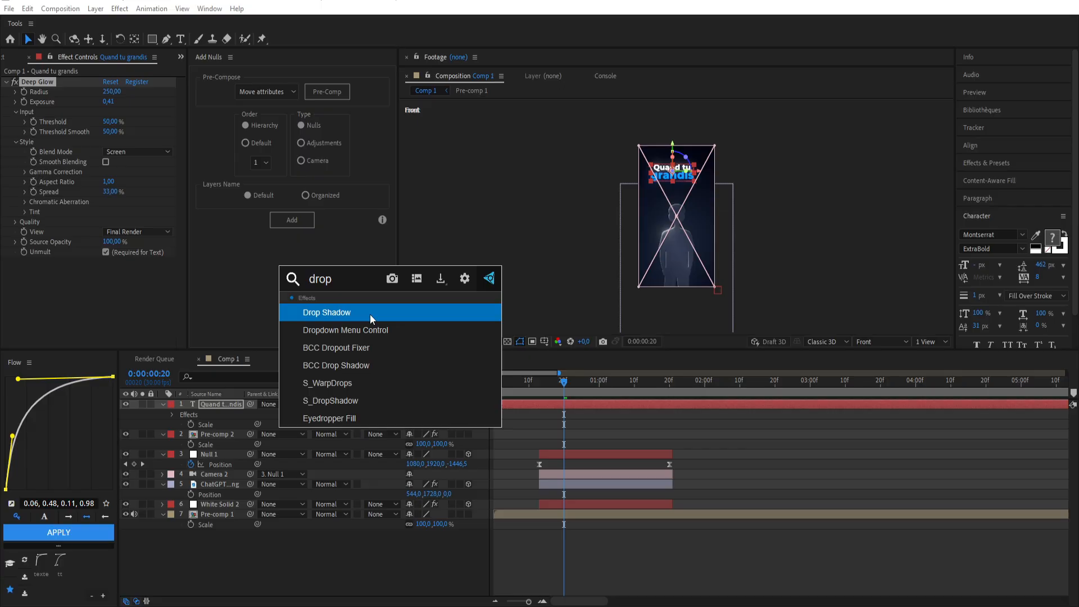
key("Return")
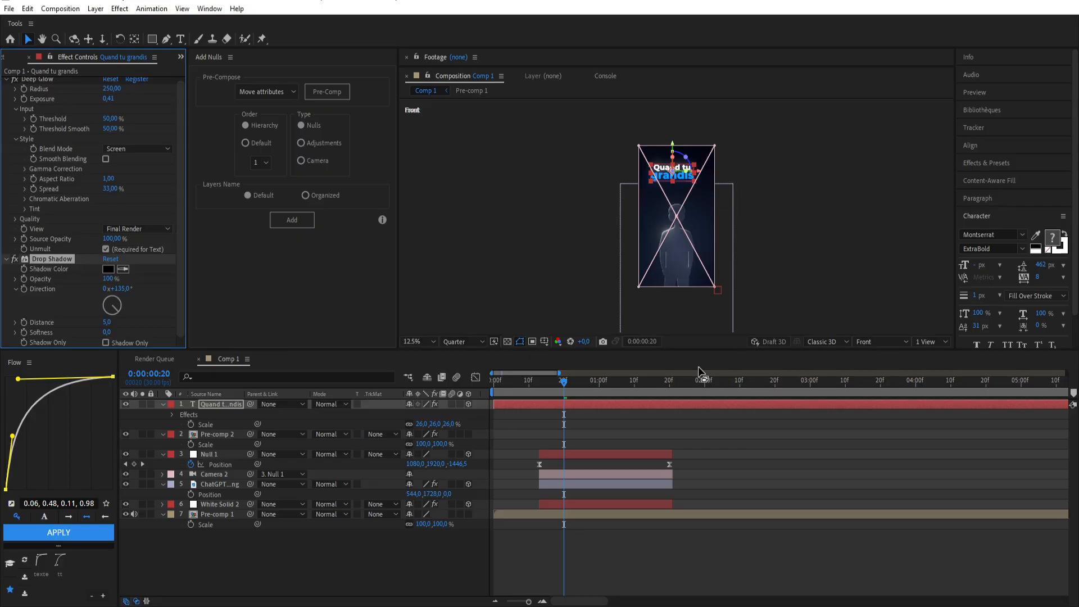
Add the CC Light Sweep effect to the "Quand tu grandis" text layer.
key("ctrl+space")
type("swee")
key("Return")
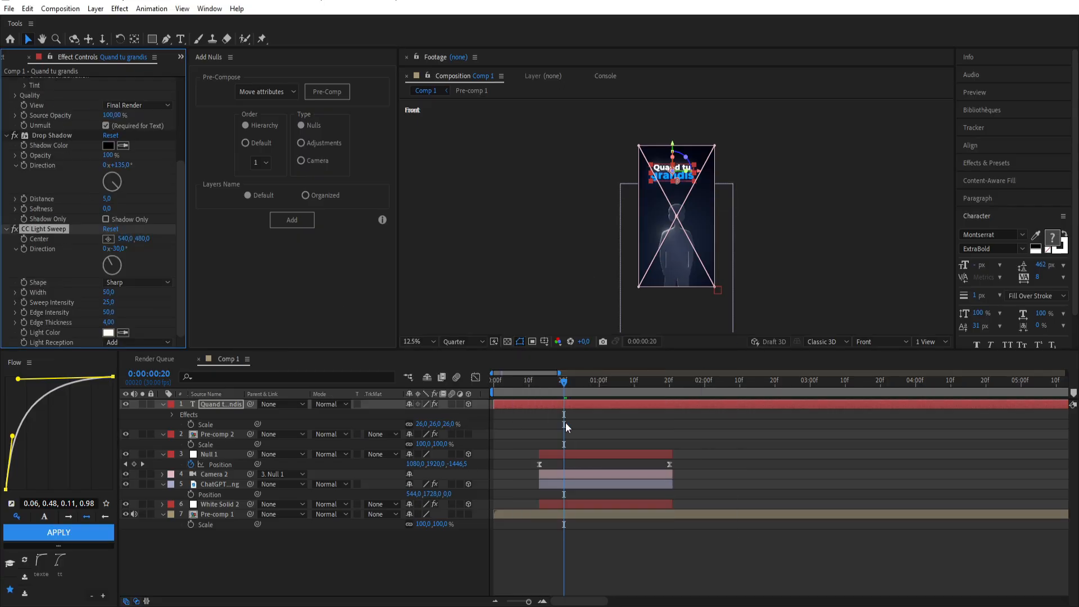
Delete Drop Shadow from the text layer and reorder CC Light Sweep above Deep Glow.
left_click(51, 183)
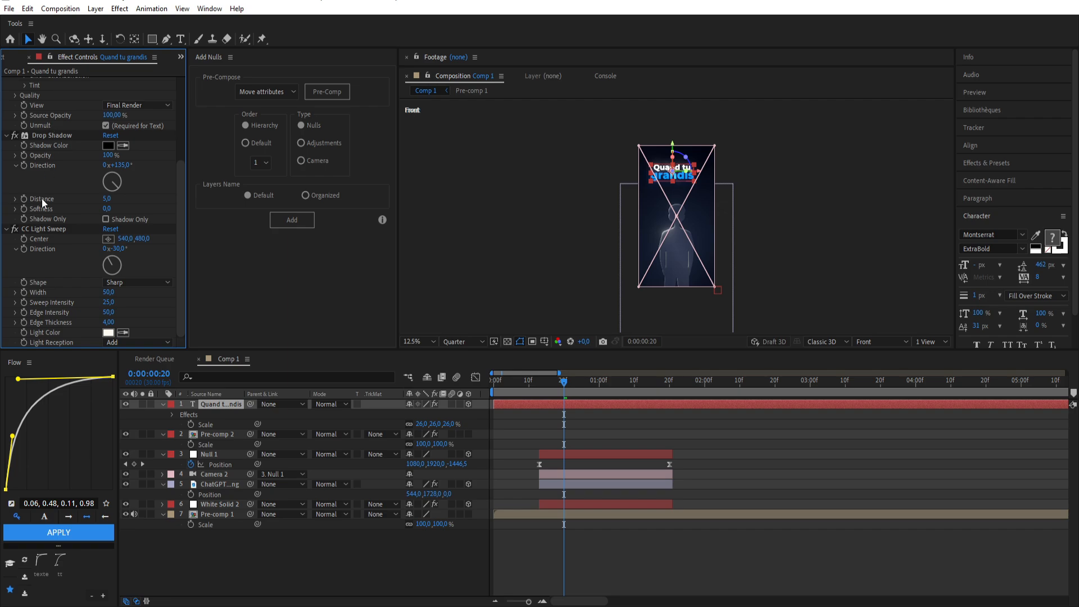
left_click(42, 202)
key("Delete")
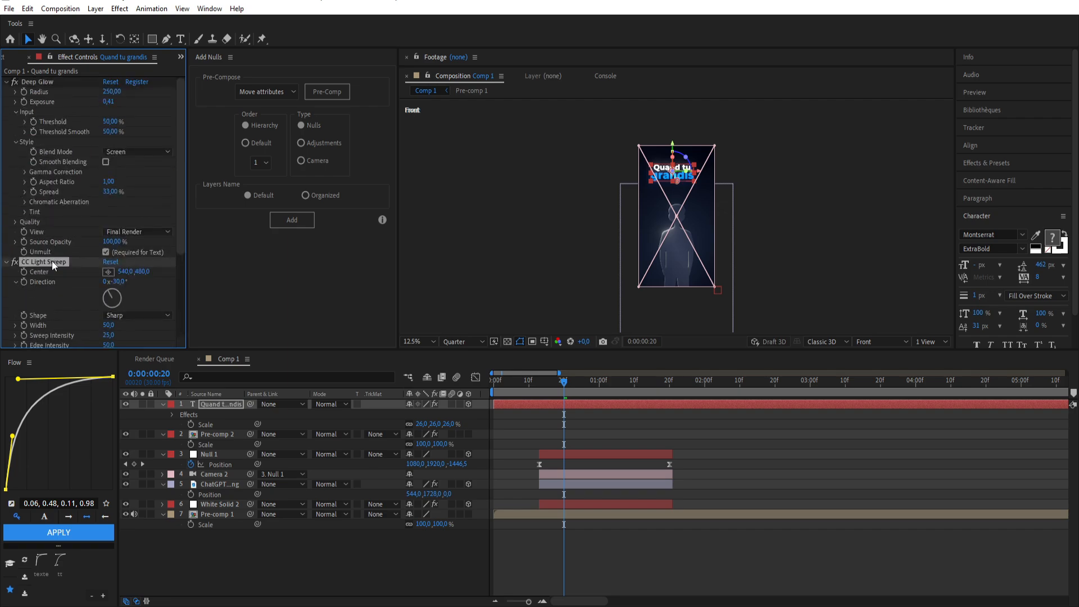
left_click_drag(53, 265, 50, 83)
At full preview resolution, set the text's CC Light Sweep to Center 498, 390, Width 282, Sweep Intensity 7 and Edge Intensity 99.
scroll(696, 264, "up", 4)
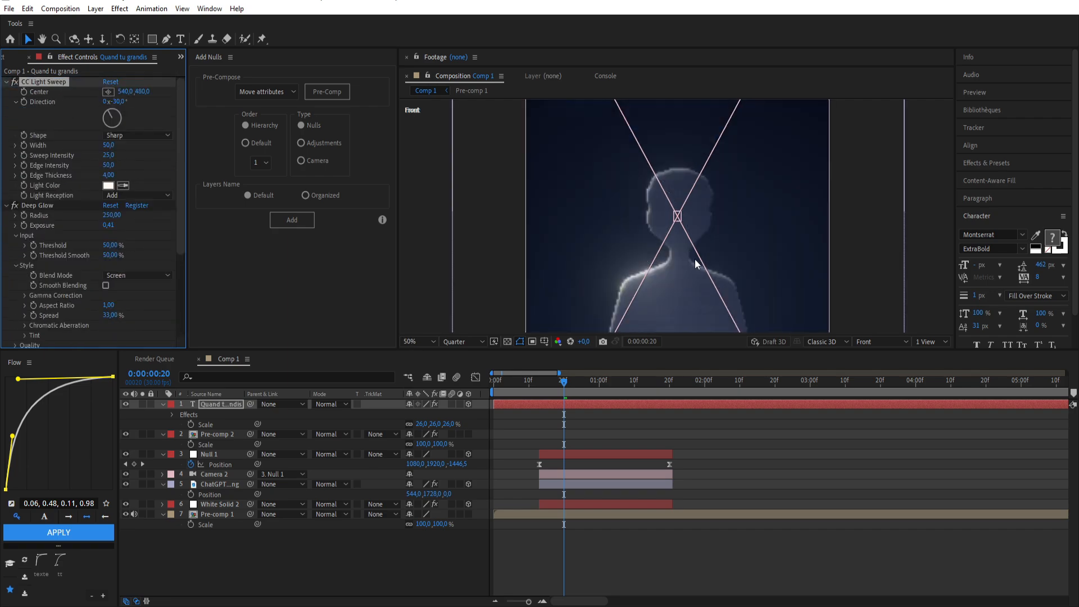
left_click(664, 174)
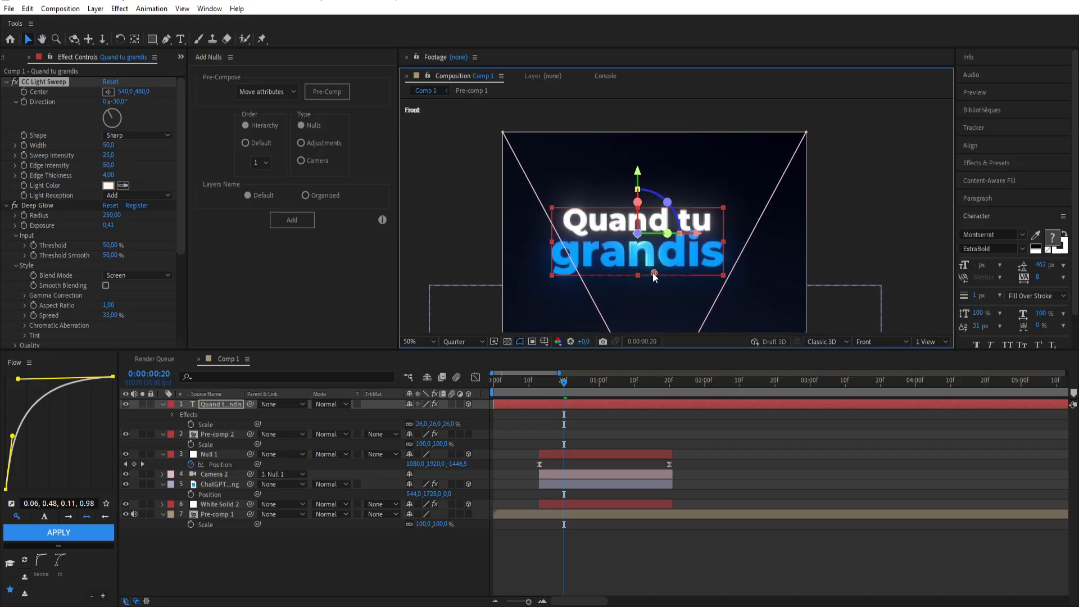
left_click_drag(107, 145, 163, 140)
left_click(475, 342)
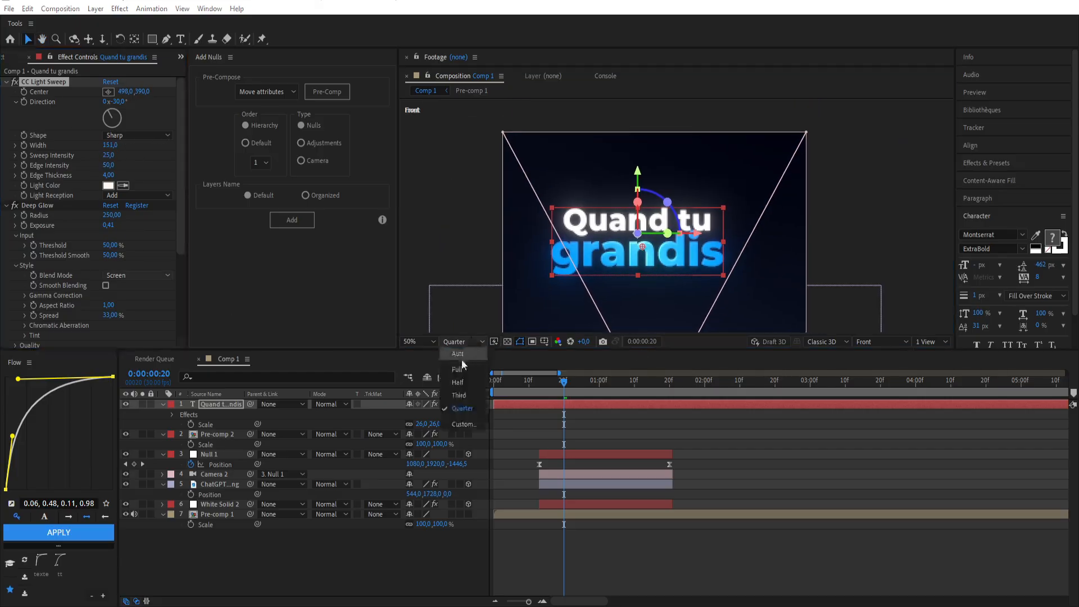
left_click(461, 371)
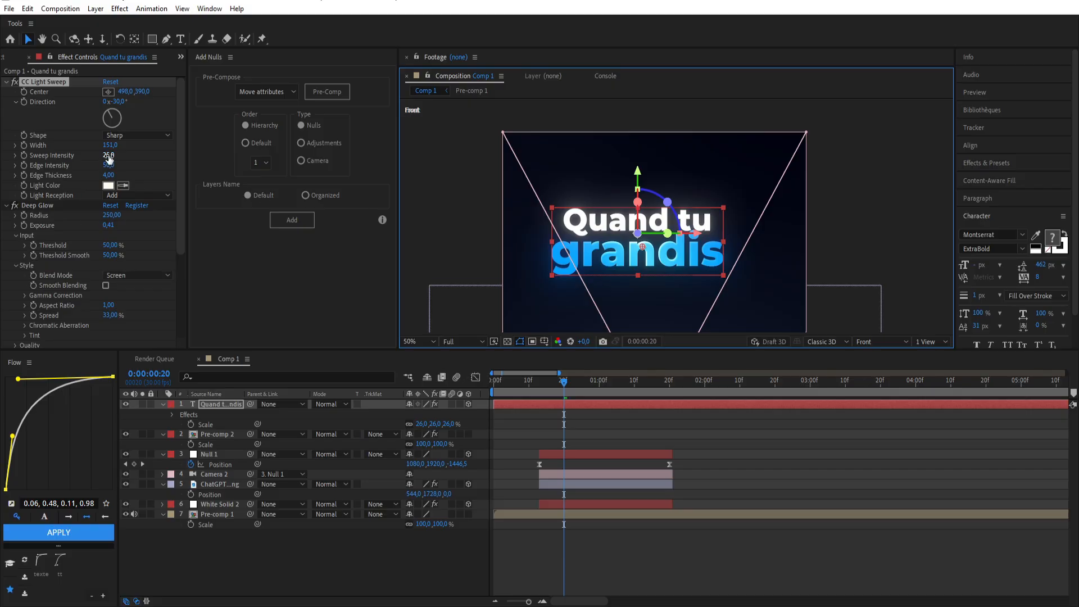
left_click_drag(108, 156, 191, 141)
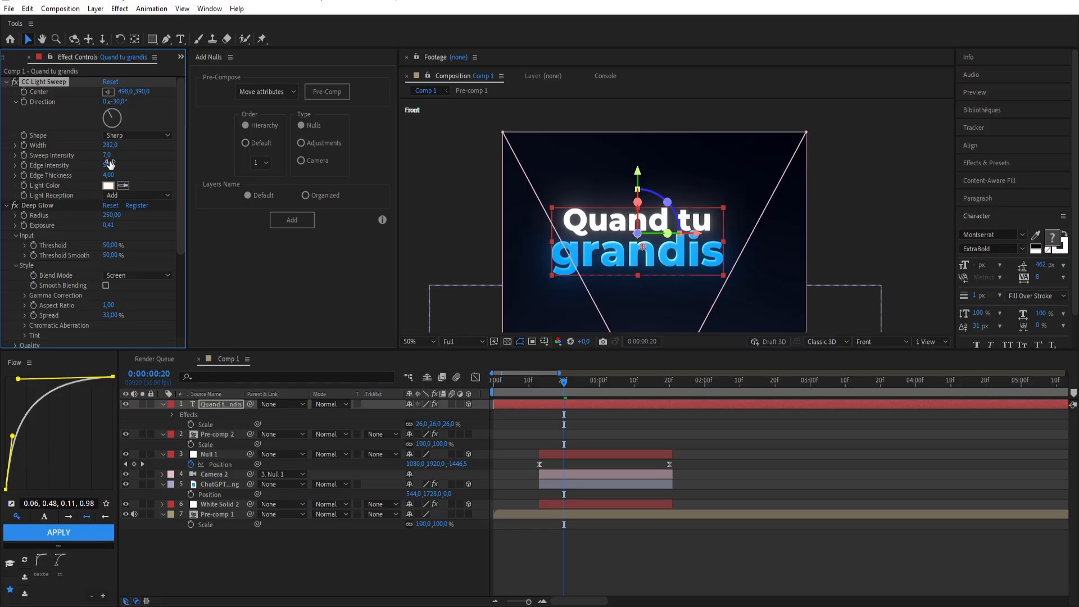
left_click_drag(108, 166, 131, 162)
Split the text layer at frame 13, delete the part before it, and check the title at frame 20.
left_click(537, 387)
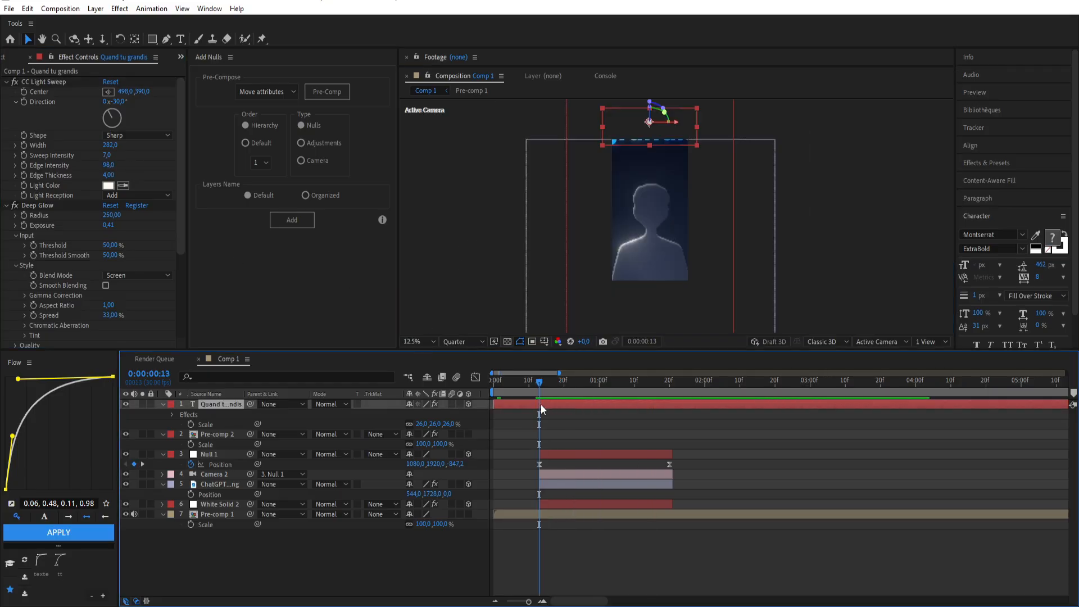
left_click(524, 412)
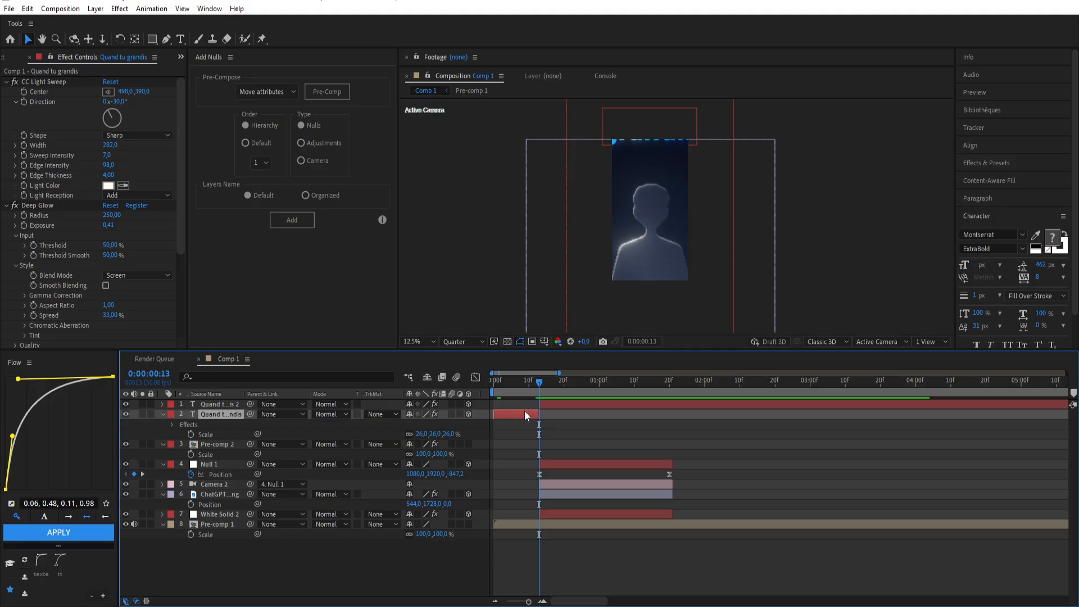
left_click(564, 381)
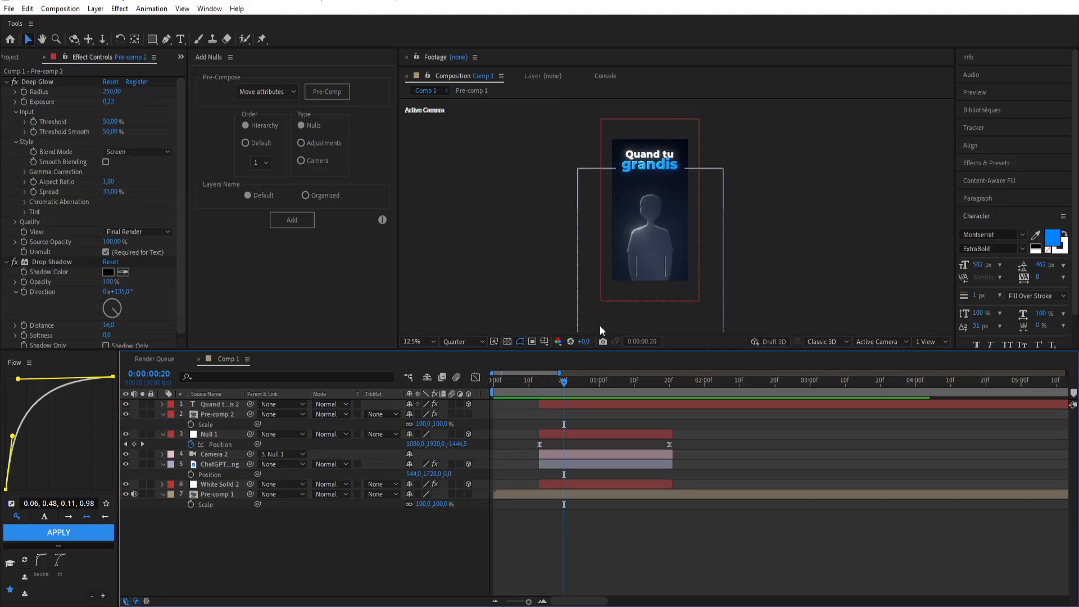
Add a text animator with Position and Opacity properties to the "Quand tu grandis" layer.
left_click(571, 404)
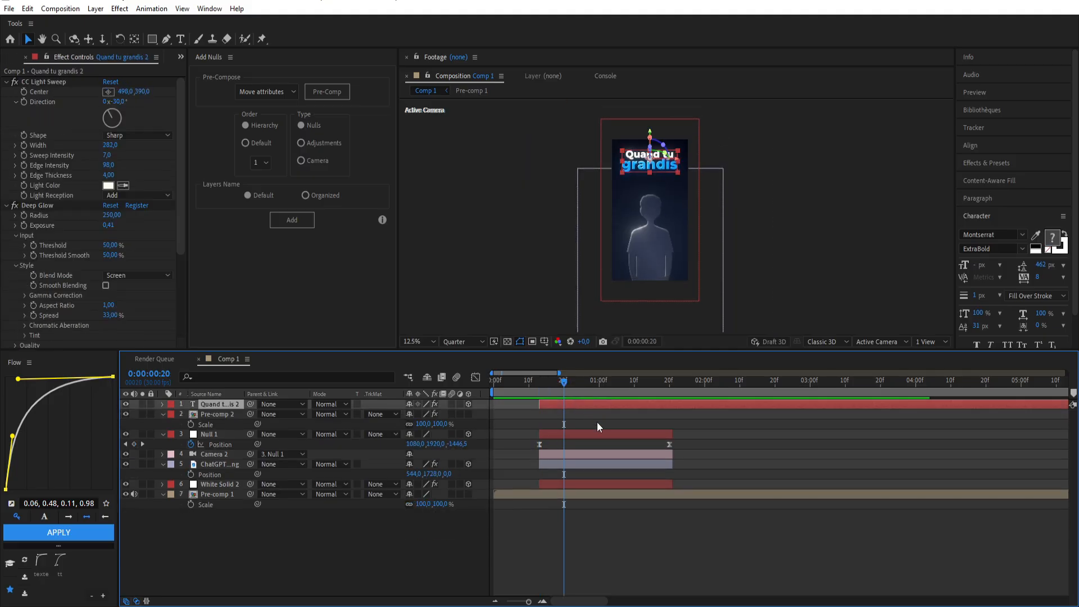
left_click(162, 405)
left_click(474, 415)
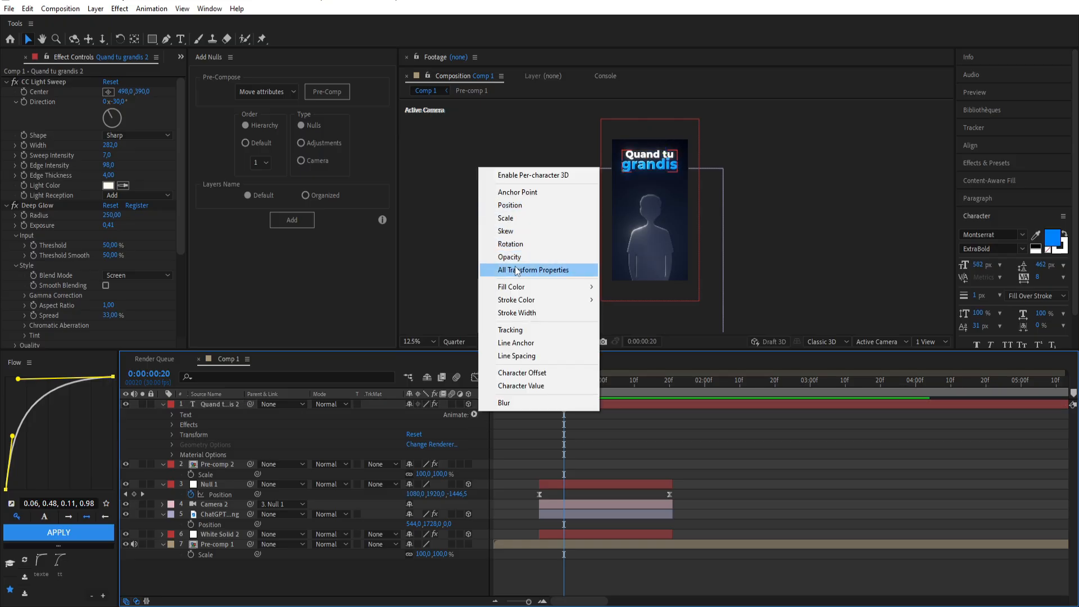
left_click(522, 206)
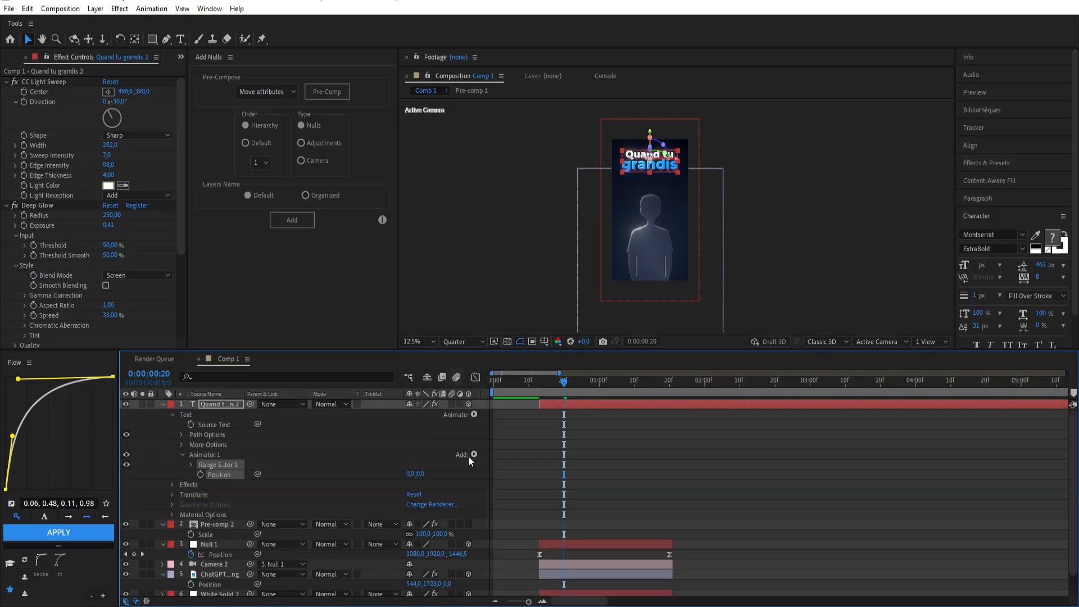
left_click(462, 455)
mouse_move(531, 459)
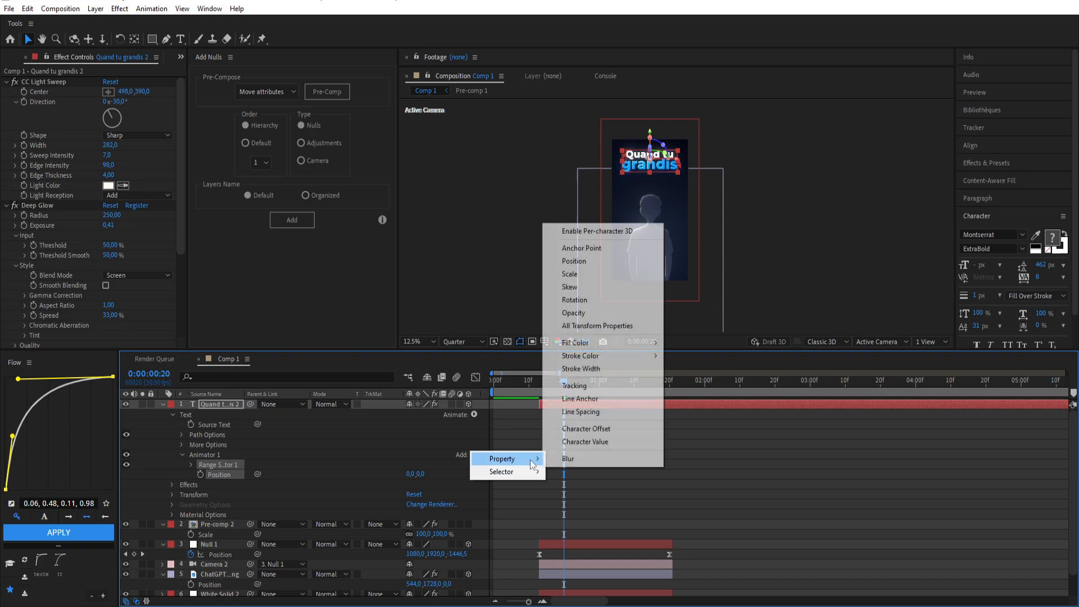
left_click(579, 312)
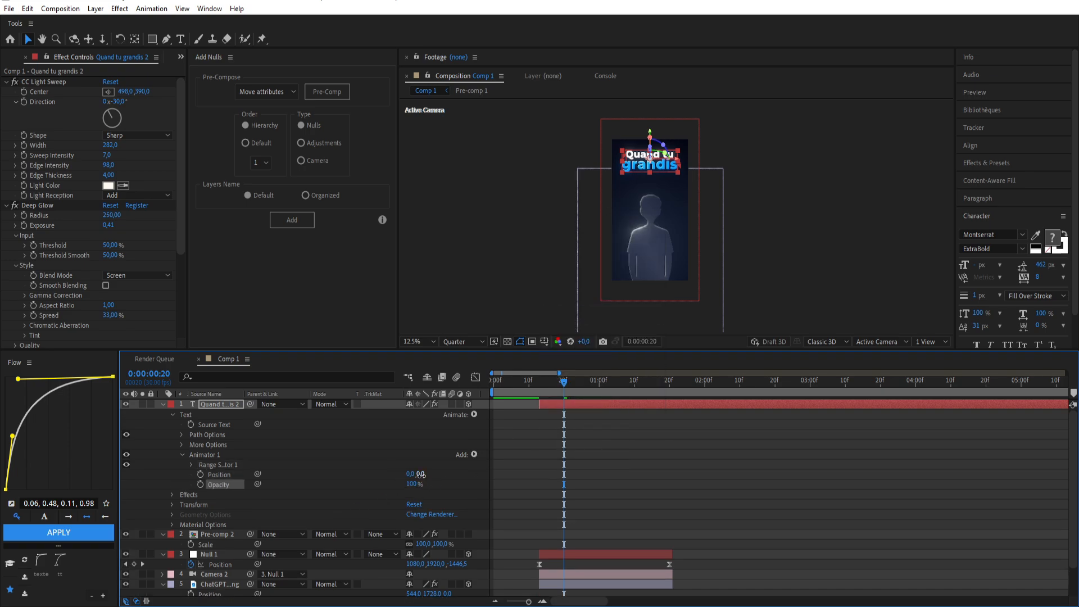
Set the title animator's Position to 0, 101 and its Opacity to 0%, with the range selector's settings expanded.
mouse_move(420, 475)
left_mouse_down()
mouse_move(481, 463)
mouse_move(432, 474)
mouse_move(439, 472)
left_mouse_up()
left_click(192, 465)
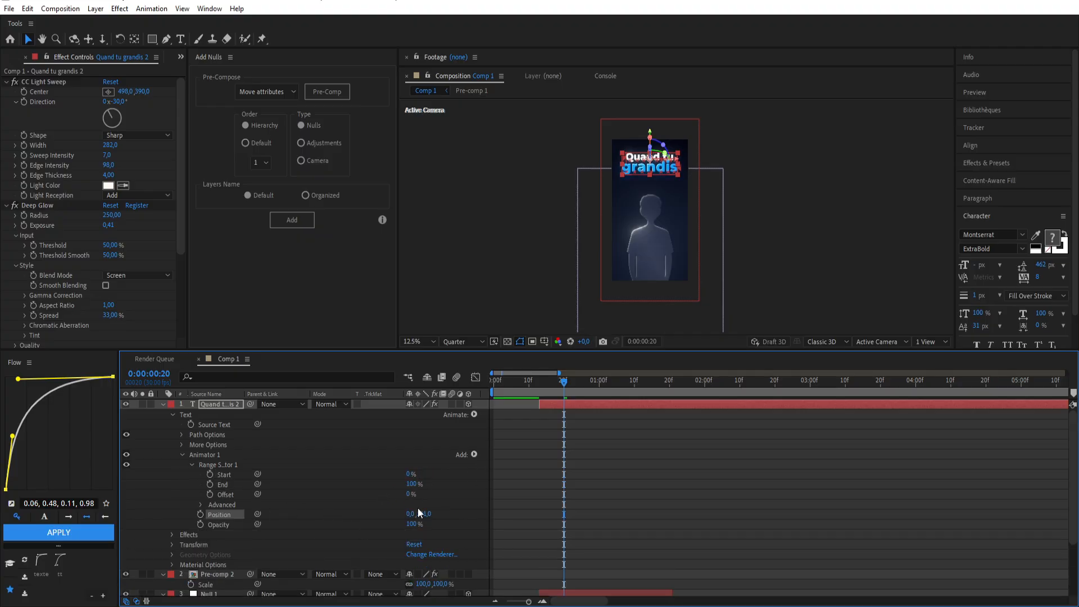
left_click_drag(411, 523, 226, 524)
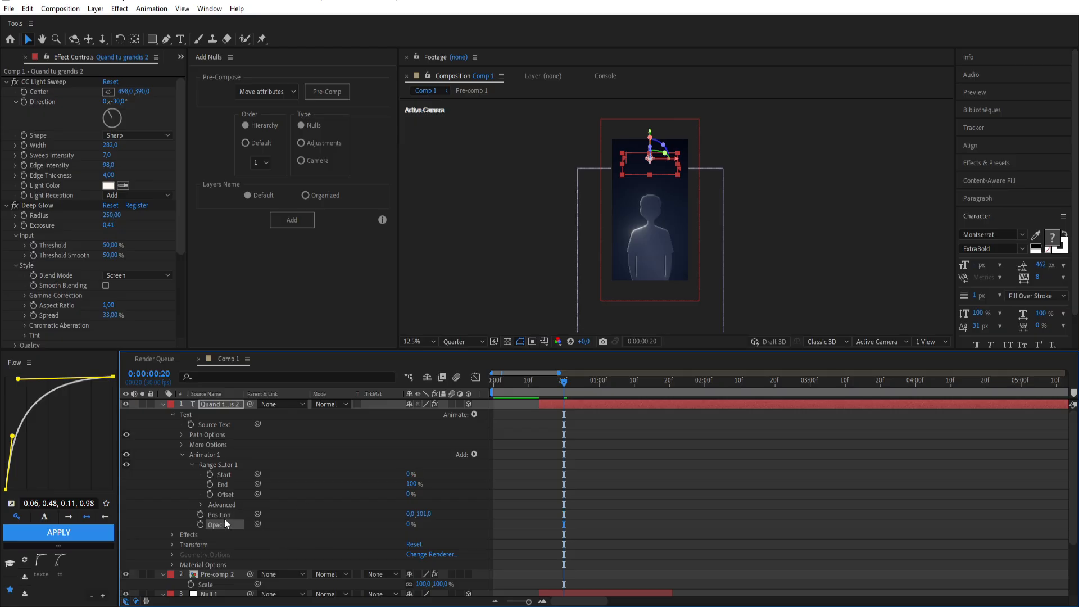
Keyframe the range selector's Offset from -100% at frame 13 to 100% at frame 20.
left_click_drag(404, 496, 163, 497)
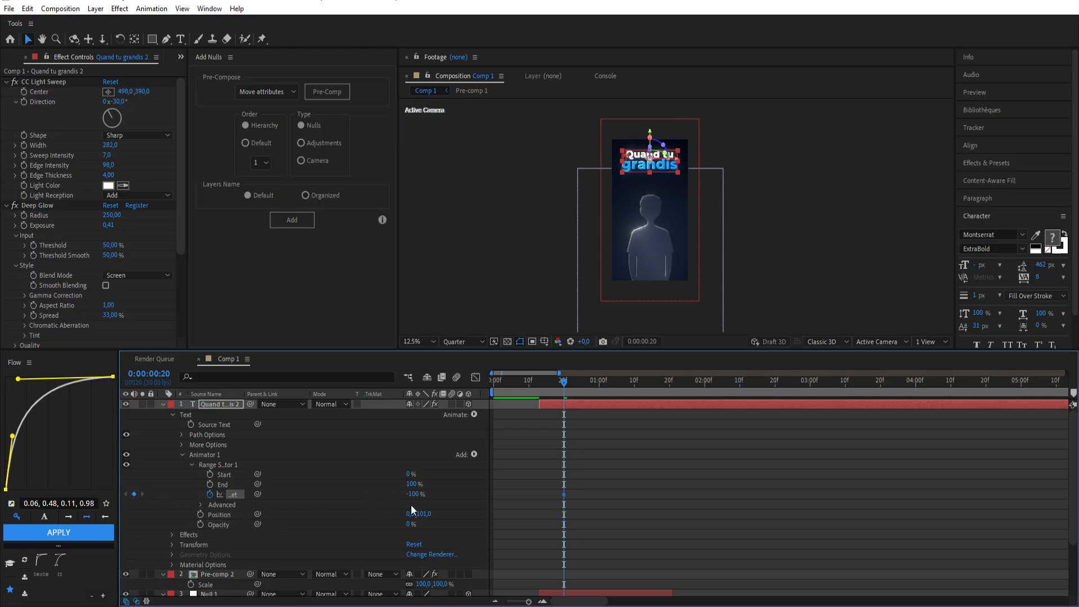
left_click_drag(550, 495, 540, 494)
left_click_drag(411, 494, 545, 495)
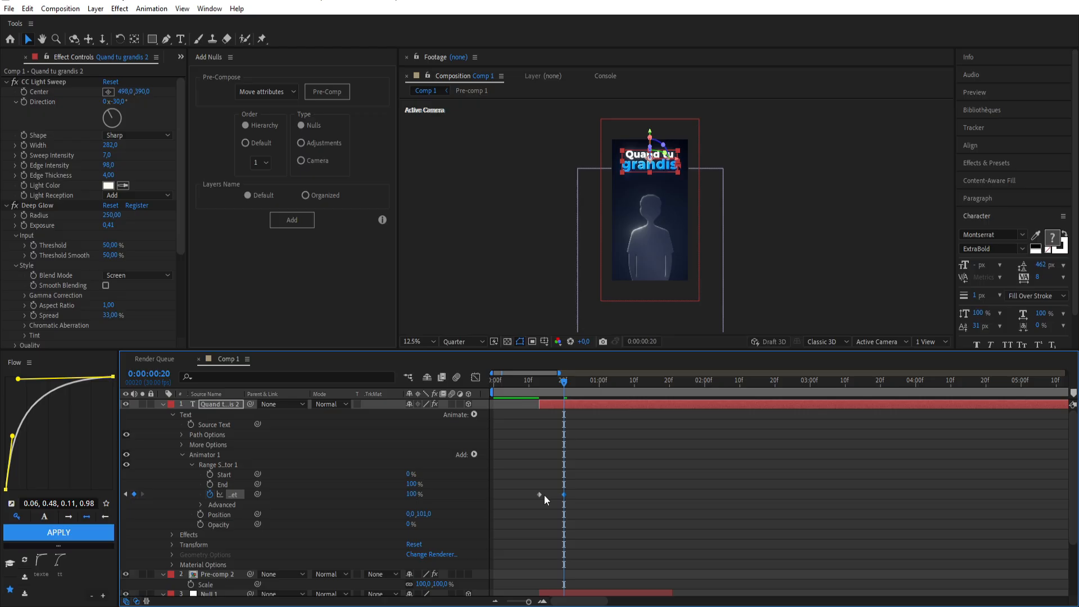
In the range selector's advanced settings, use the Ramp Up shape based on Words, with Ease High -10% and Ease Low 100%.
left_click(201, 505)
left_click(427, 552)
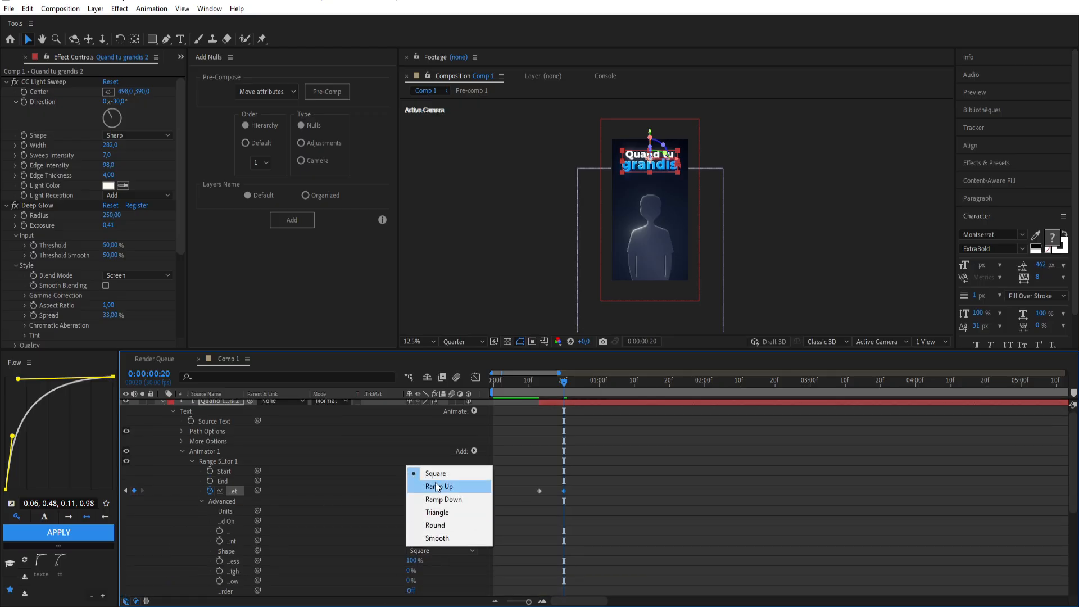
left_click(438, 486)
left_click(443, 521)
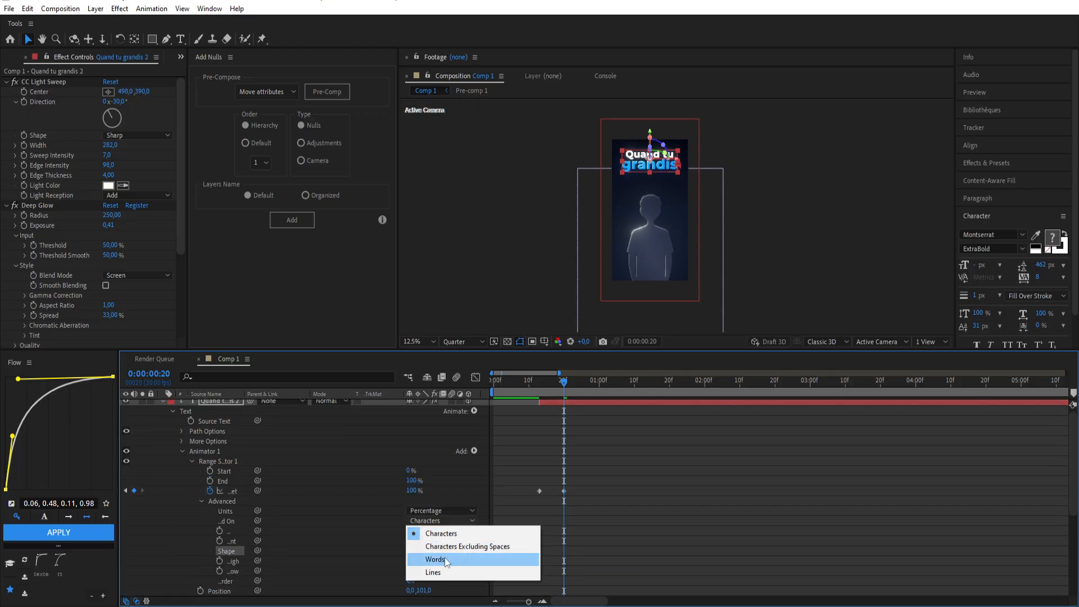
left_click(445, 559)
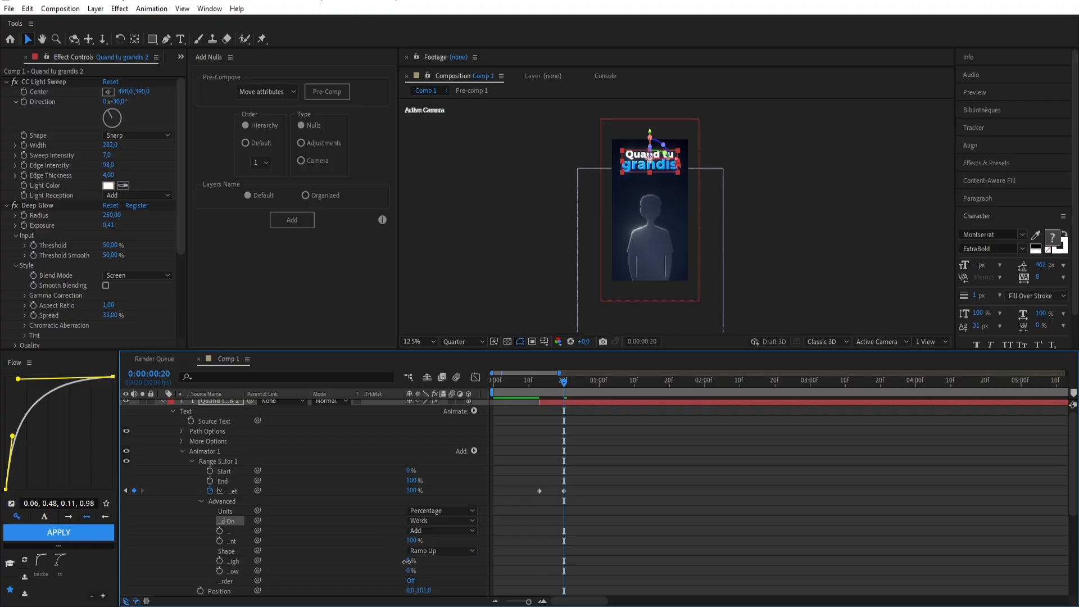
left_click_drag(406, 562, 736, 569)
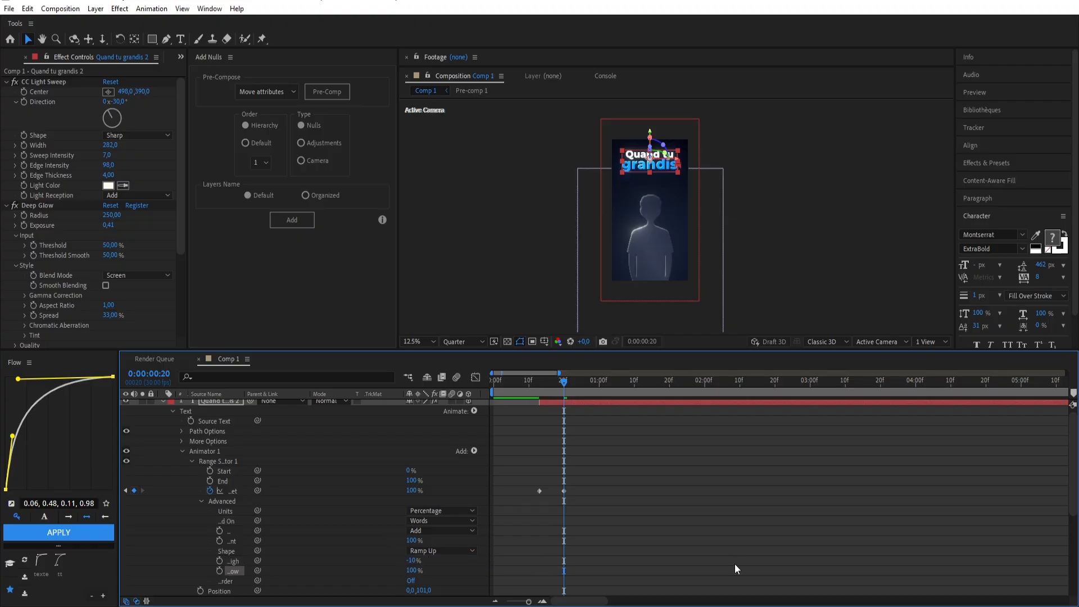
Ease both Offset keyframes, move the last one to about 0:00:01:10, and reshape the speed graph for an early peak and slow finish.
left_click_drag(580, 489, 519, 506)
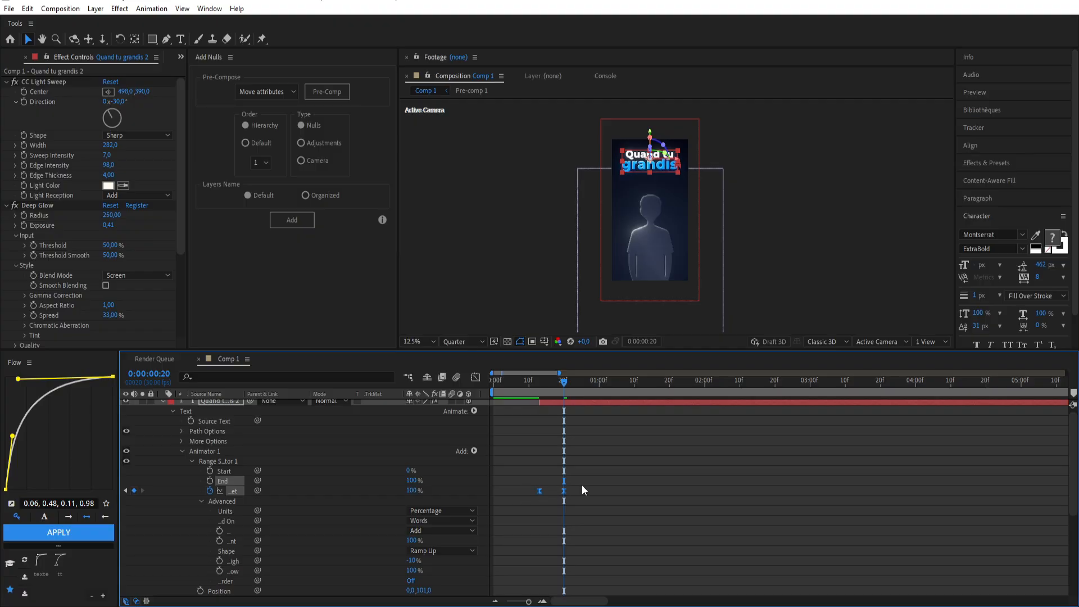
key("u")
left_click_drag(565, 424, 633, 425)
left_click(474, 379)
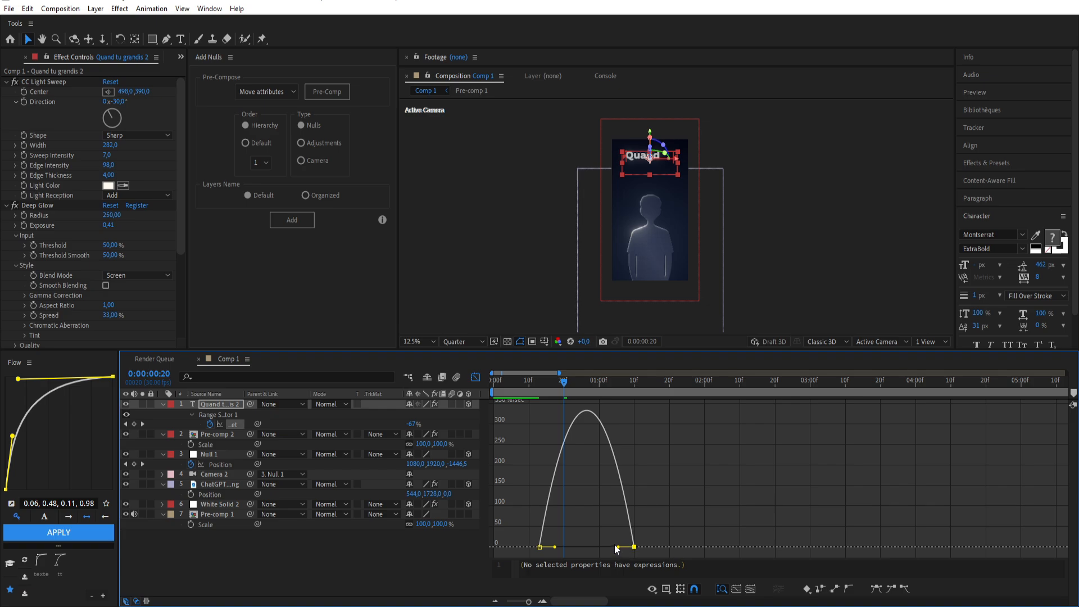
left_click_drag(618, 547, 603, 547)
Preview the word-by-word title reveal and move the last Offset keyframe out to about 0:00:02:09.
left_click(535, 387)
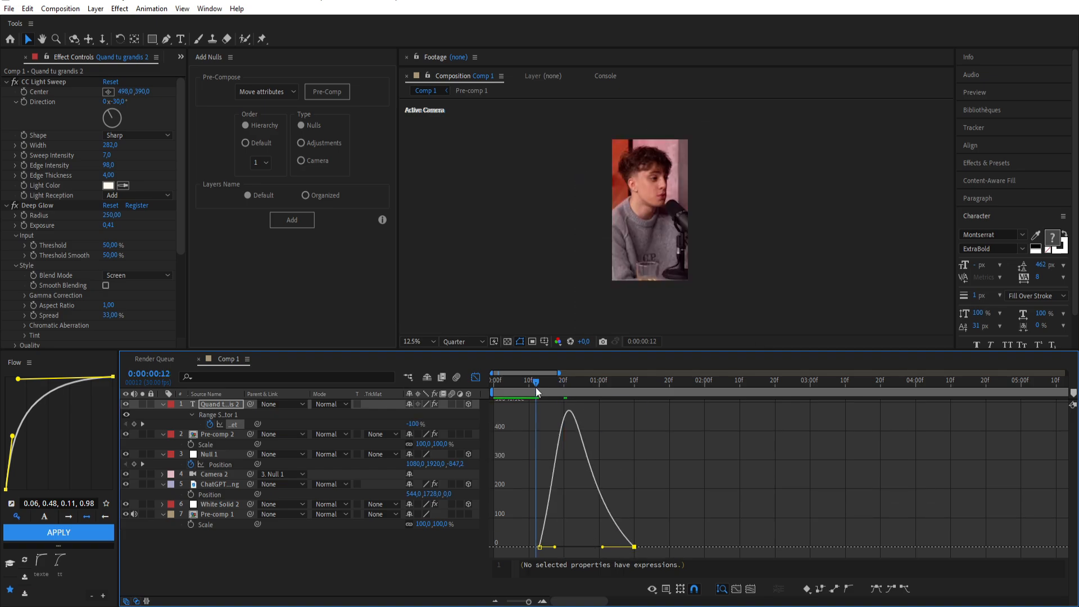
key("space")
key("space")
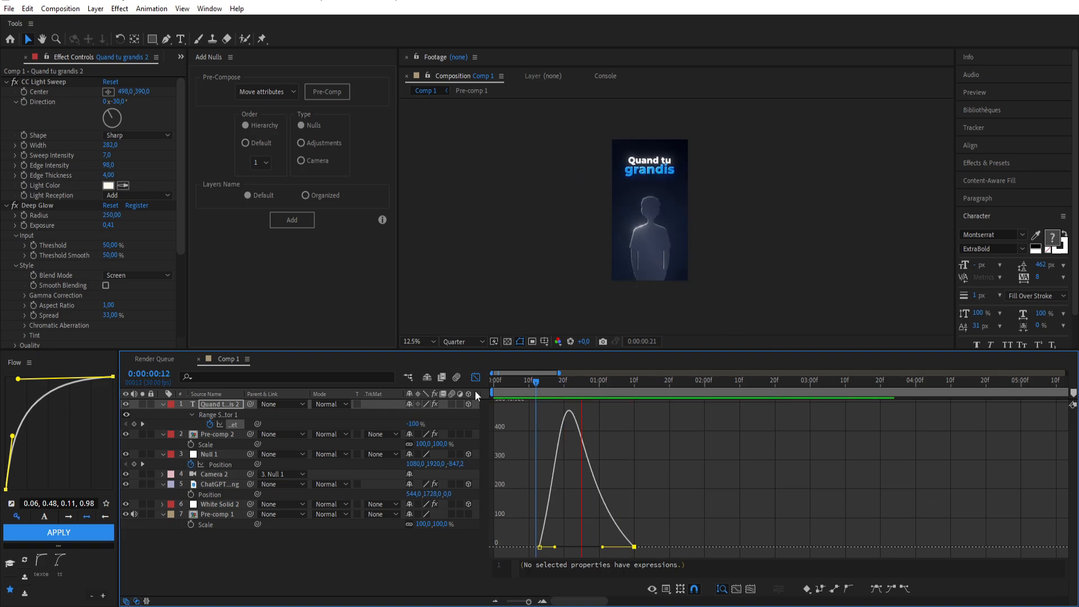
left_click(475, 377)
left_click_drag(636, 424, 738, 422)
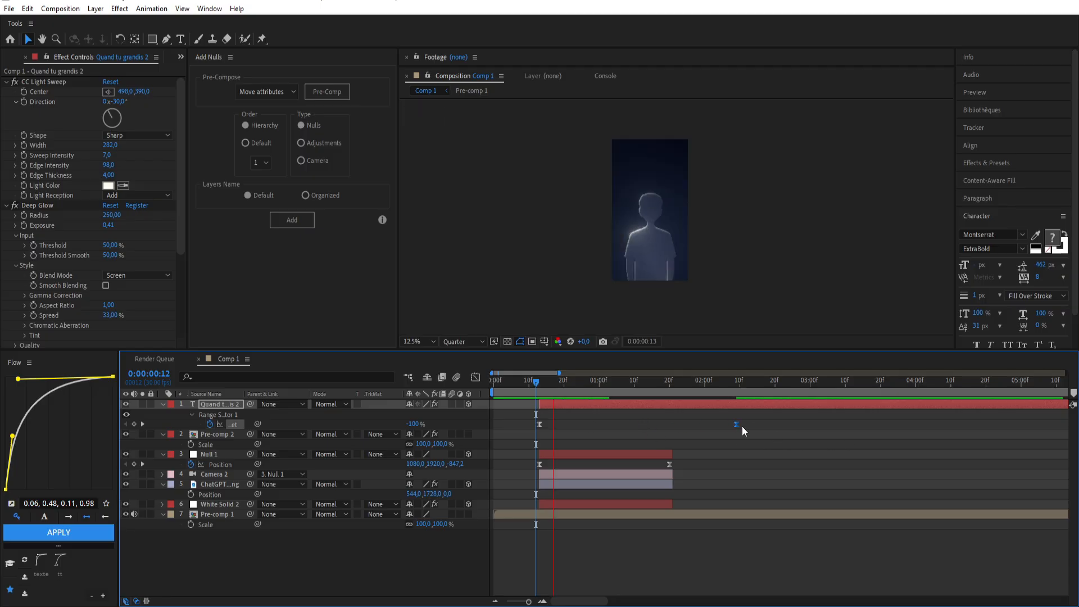
Shift the title layer to start at about frame 5 and set its Scale to 35%.
left_click_drag(678, 404, 627, 386)
key("s")
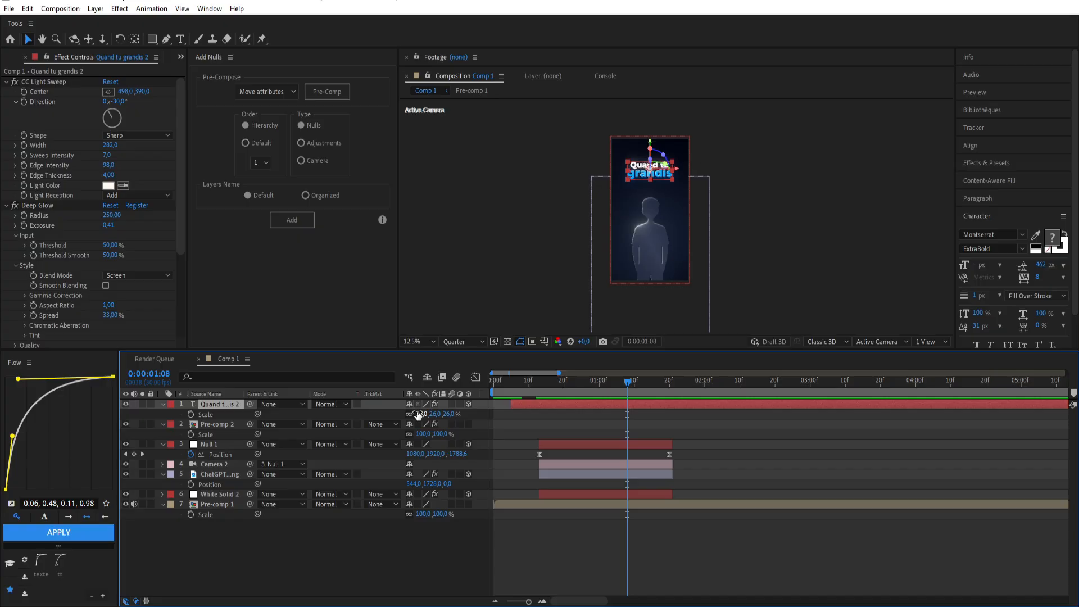
left_click_drag(418, 415, 424, 415)
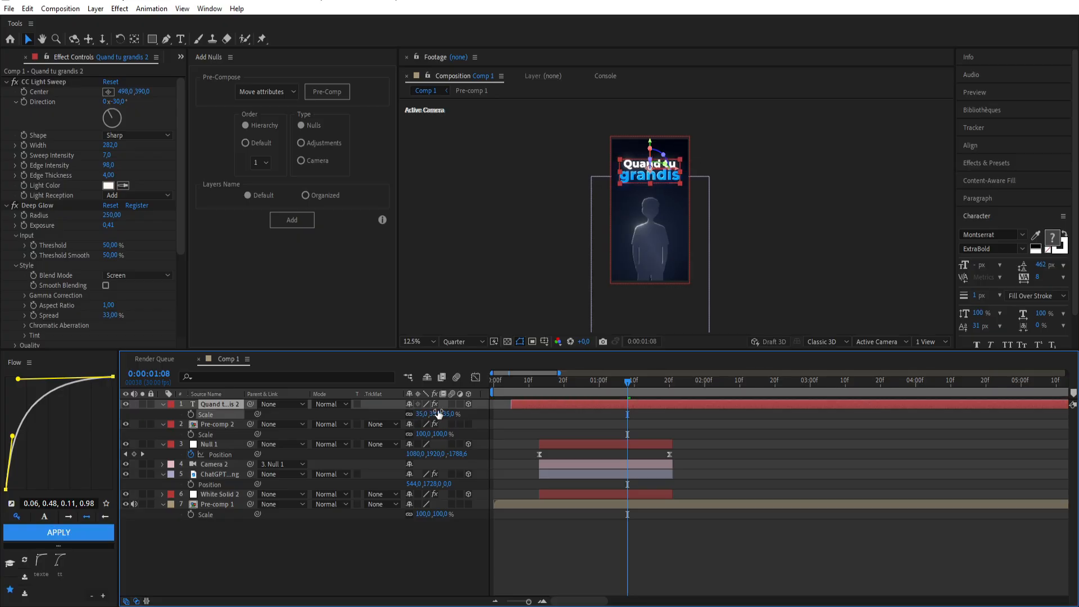
Set the silhouette image's Scale to 172% and preview the scene from frame 11.
left_click(580, 447)
left_click(584, 475)
key("s")
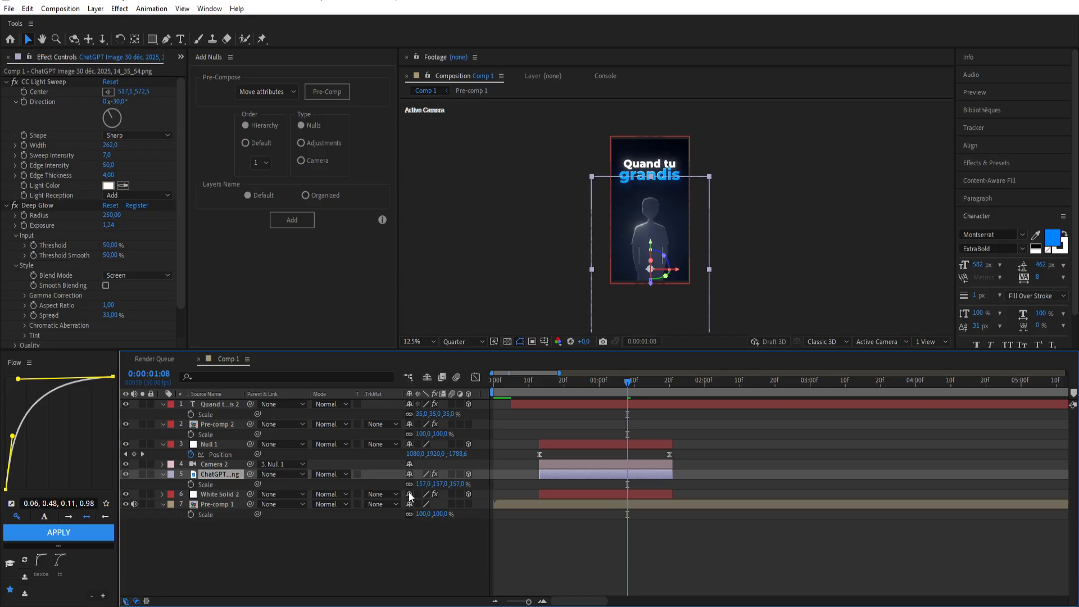
left_click_drag(423, 484, 550, 492)
left_click(506, 382)
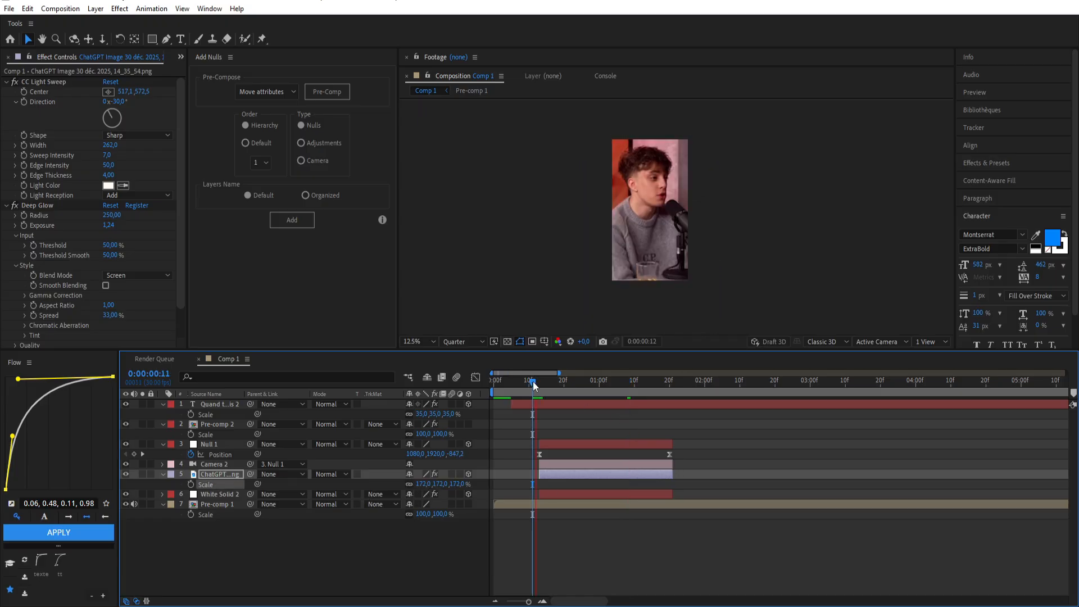
left_click(533, 382)
key("space")
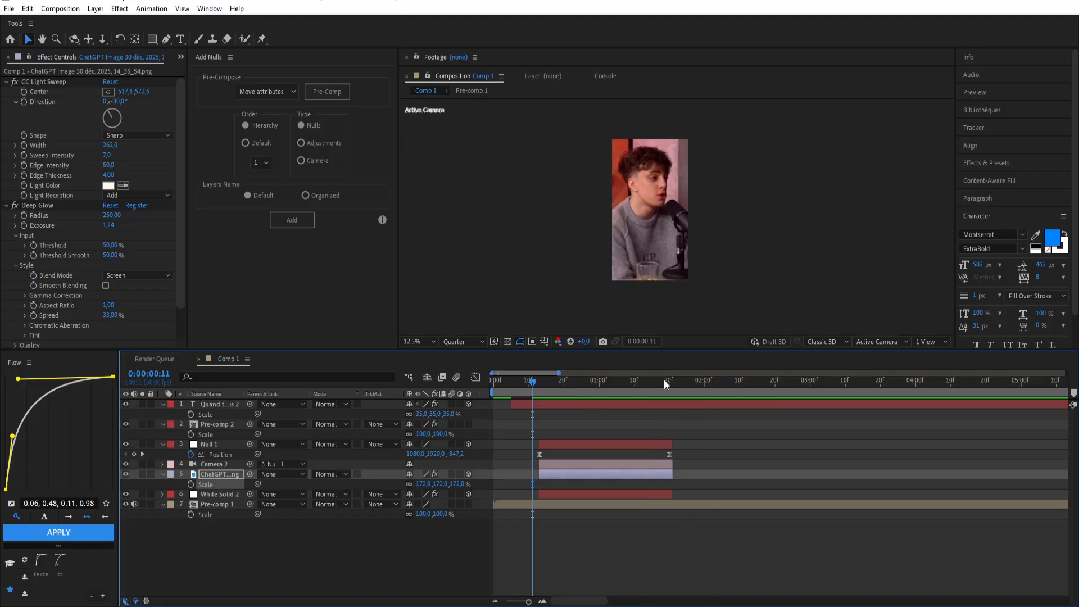
Trim the title layer to run from frame 13 to 0:00:01:21 and preview the composition.
left_click(661, 381)
left_click_drag(661, 382, 676, 383)
left_click(677, 403)
key("alt+bracketright")
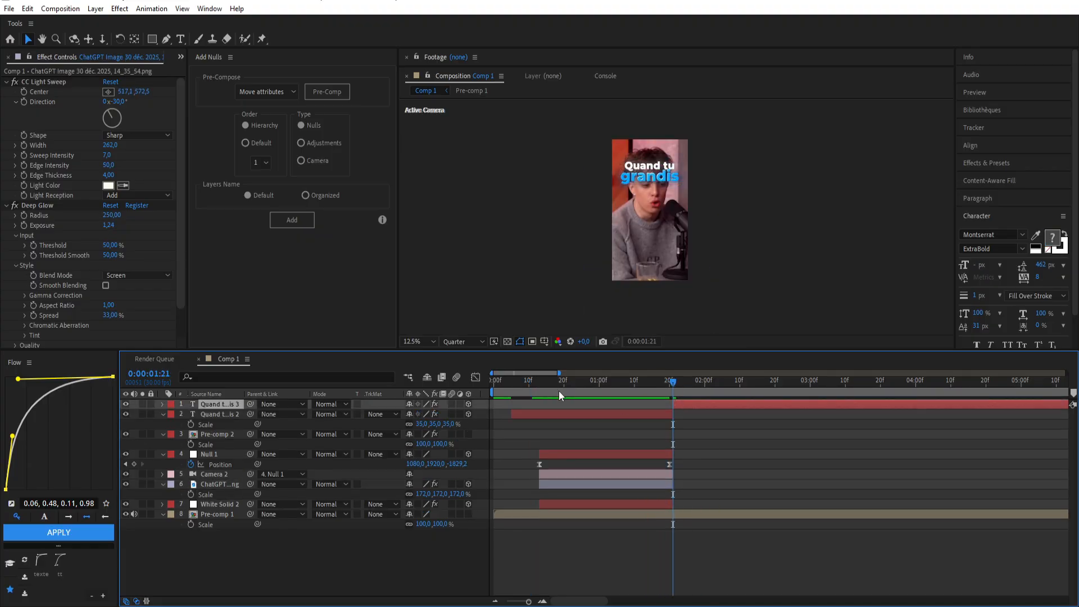
left_click_drag(558, 382, 539, 387)
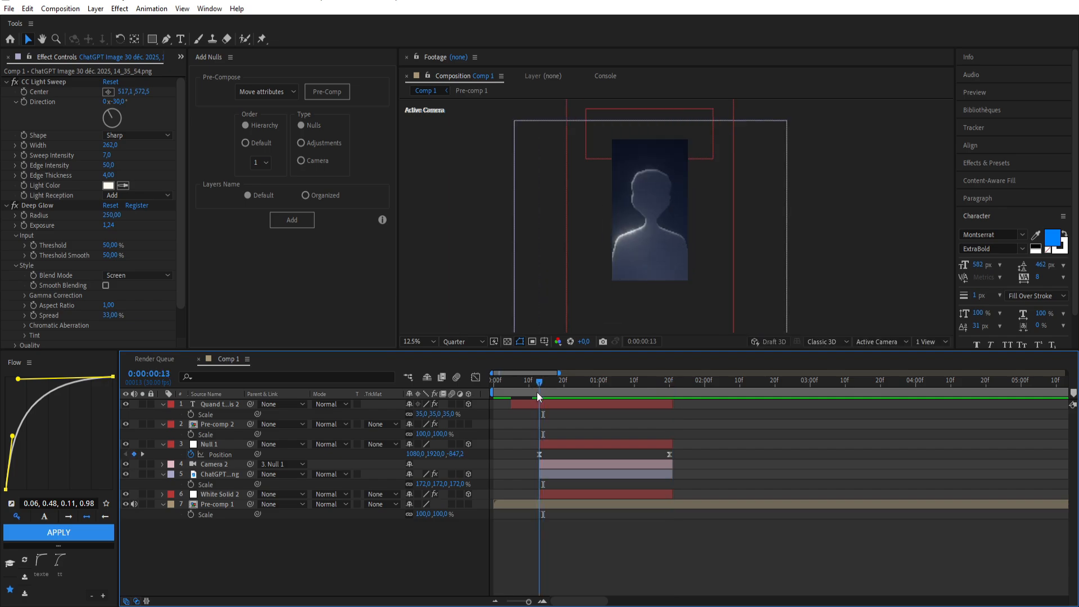
left_click(535, 404)
key("alt+bracketleft")
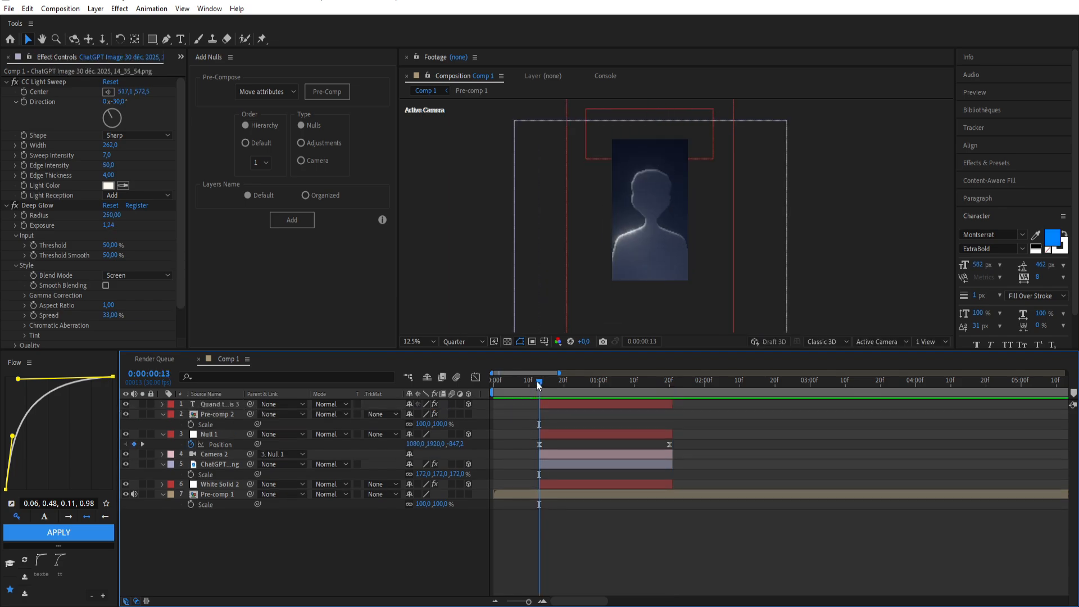
key("Home")
key("space")
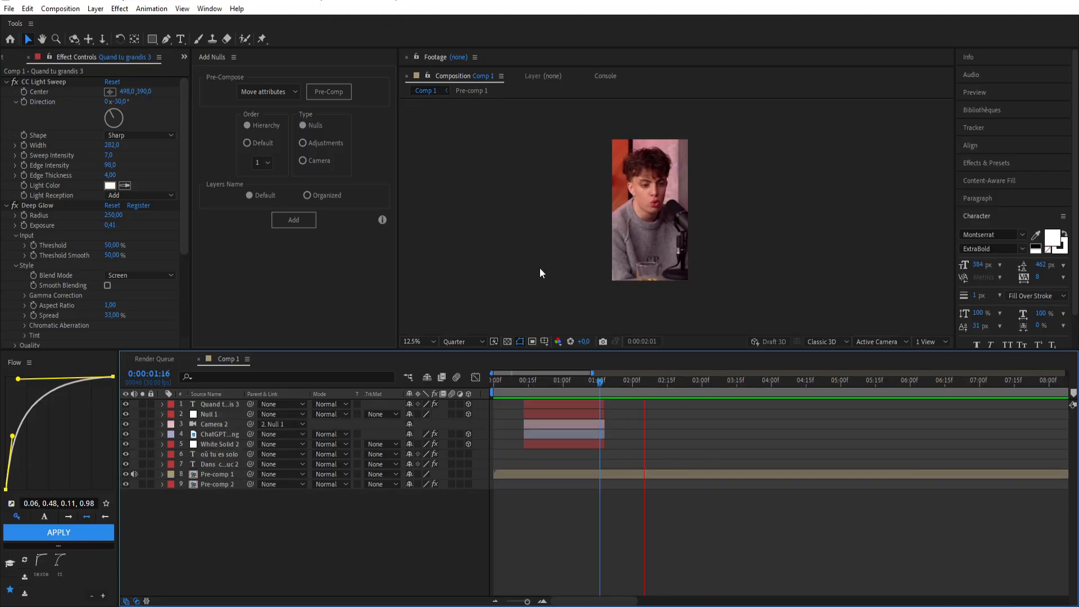
At 0:00:01:18, create a two-line text layer reading "Dans" and "ce truc" over the speaker.
mouse_move(599, 382)
left_mouse_down()
mouse_move(625, 377)
mouse_move(605, 385)
left_mouse_up()
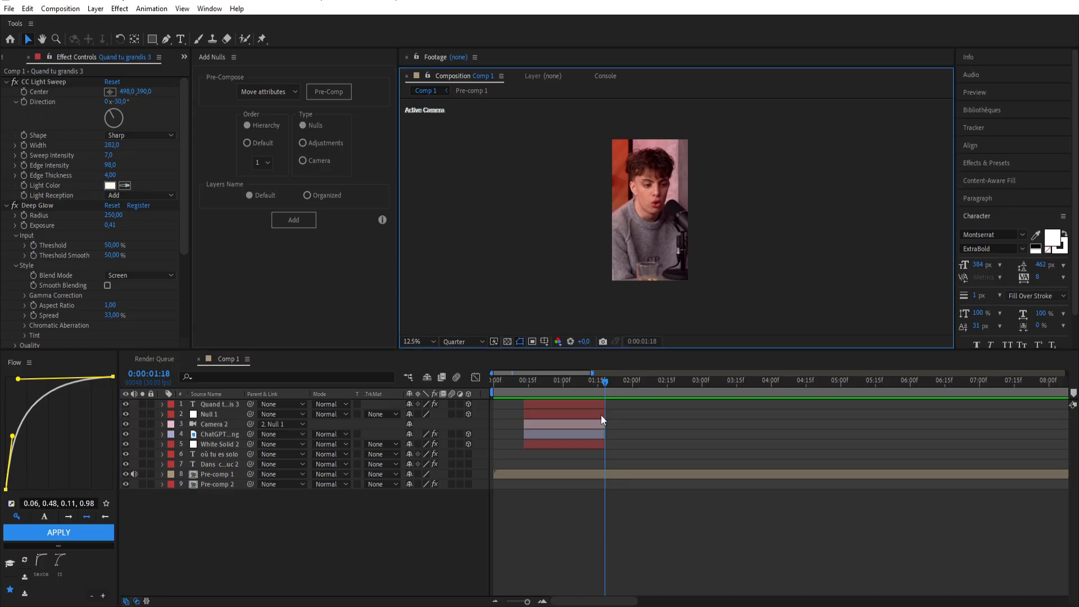
left_click(598, 406)
key("ctrl+t")
left_click(639, 186)
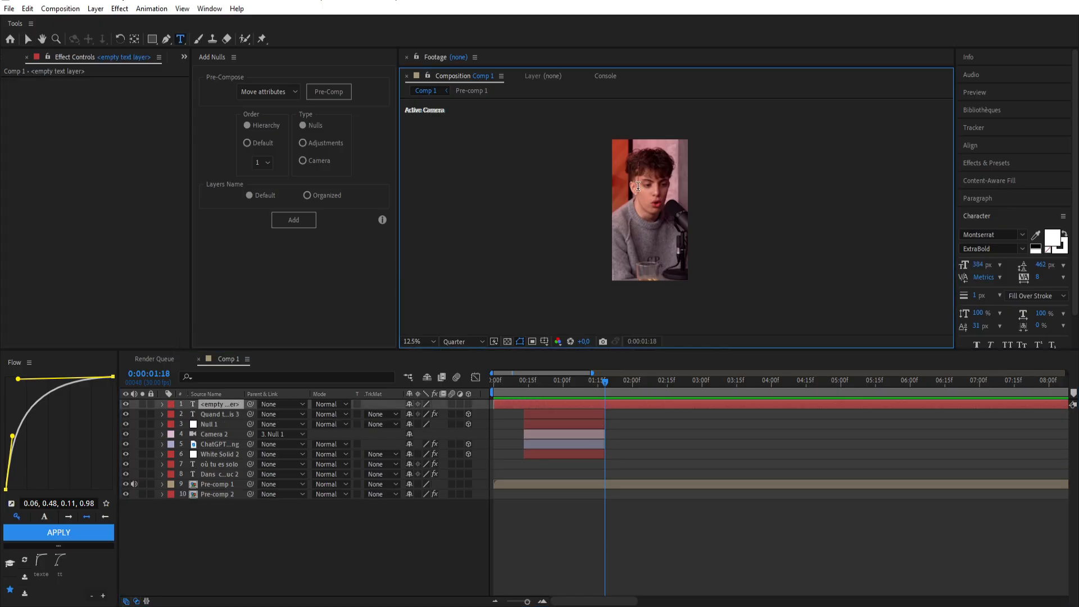
type("Dans ce")
key("BackSpace")
key("BackSpace")
key("BackSpace")
key("Return")
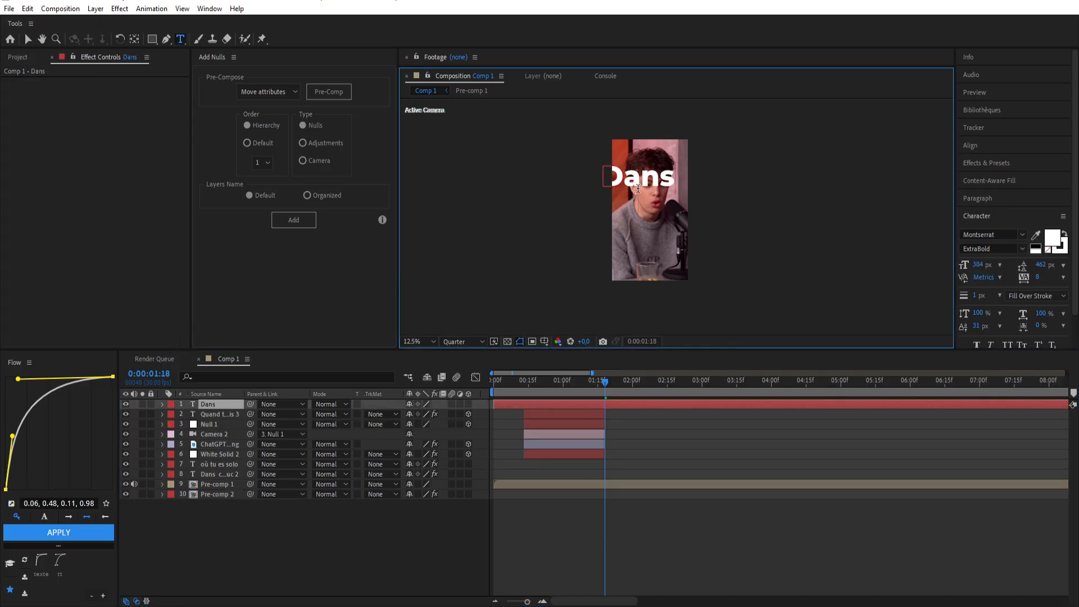
type("ce truc")
key("Escape")
Set the "Dans ce truc" text layer's Scale to 45%.
key("s")
left_click_drag(423, 414, 393, 414)
key("v")
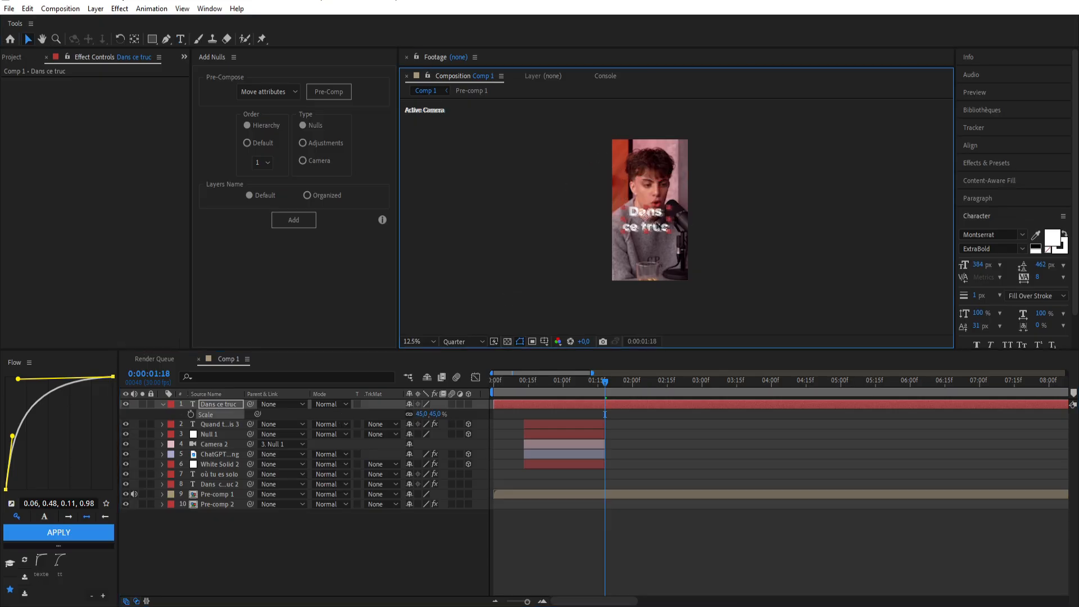
Remove the part of the "Dans ce truc" layer before 0:00:01:18 and split the remainder at 0:00:02:00.
key("ctrl+shift+d")
left_click(596, 414)
key("Delete")
left_click(613, 405)
left_click(632, 385)
key("ctrl+shift+d")
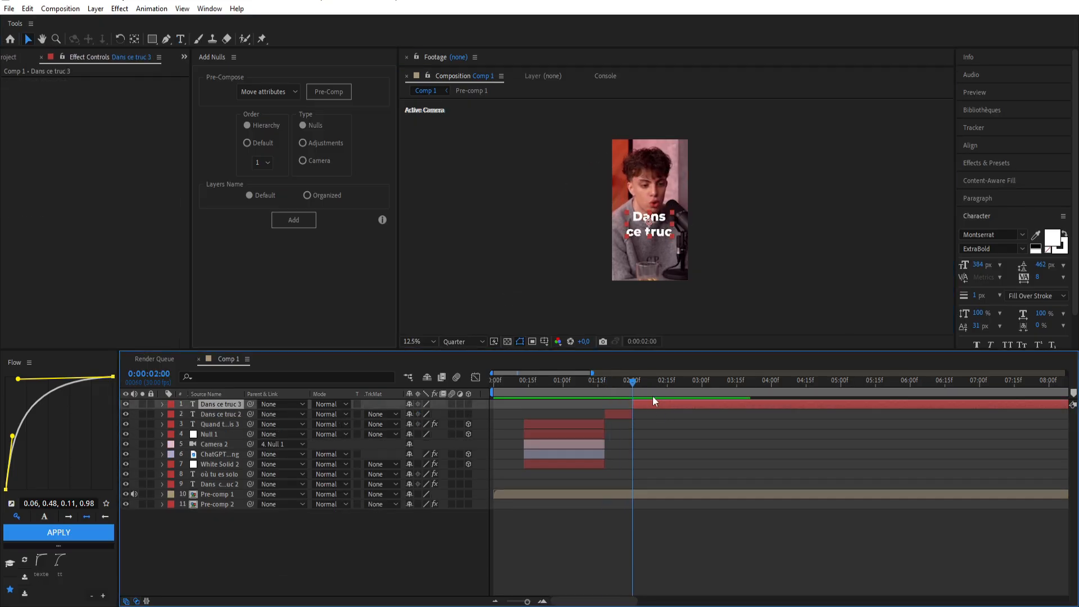
Replace the text of the part after 0:00:02:00 with "où tu es" and a larger "solo" on a second line.
key("ctrl+t")
type("ou")
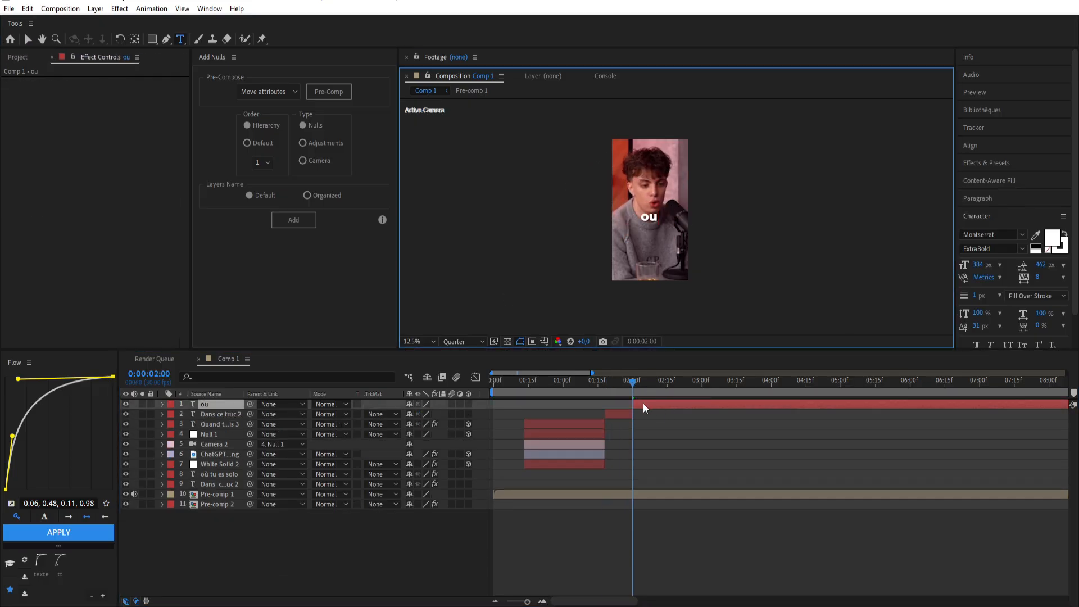
key("BackSpace")
type("ù tu es solo")
Trim the end of the "où tu es solo" layer to 0:00:02:13 and check the caption at 0:00:02:05.
left_click(657, 400)
key("alt+]")
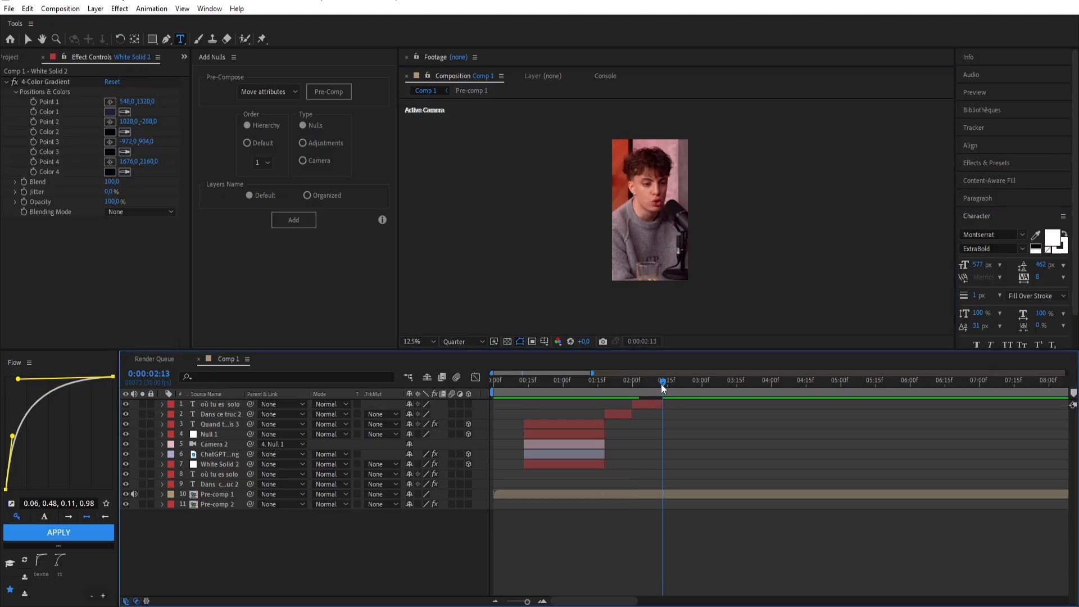
left_click(642, 392)
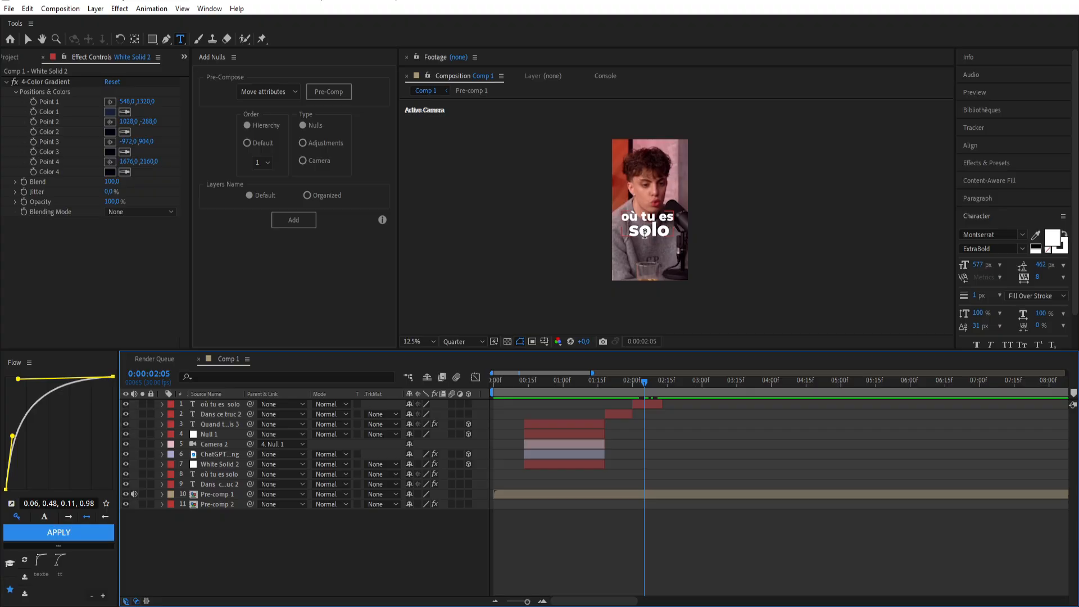
Display the Scale property of the "Dans ce truc" text layer at 0:00:01:23.
left_click_drag(628, 387, 611, 391)
left_click(609, 415)
key("v")
key("s")
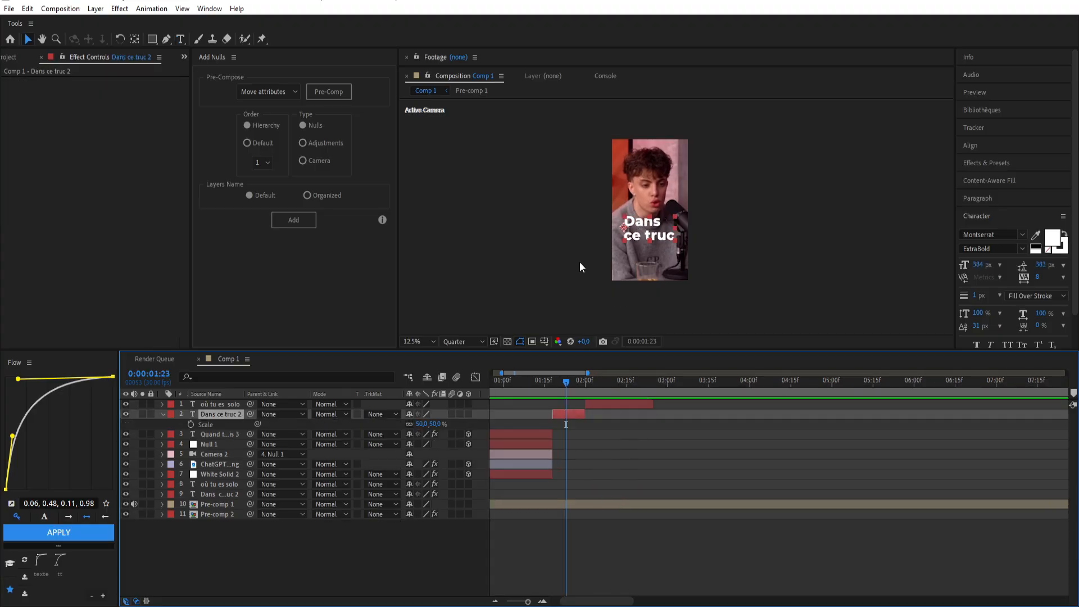
left_click_drag(562, 416, 634, 416)
Copy Animator 1 from the "Quand tu grandis" title to the "Dans ce truc" layer at 0:00:01:23 and the "où tu es solo" layer at 0:00:02:07.
left_click(559, 438)
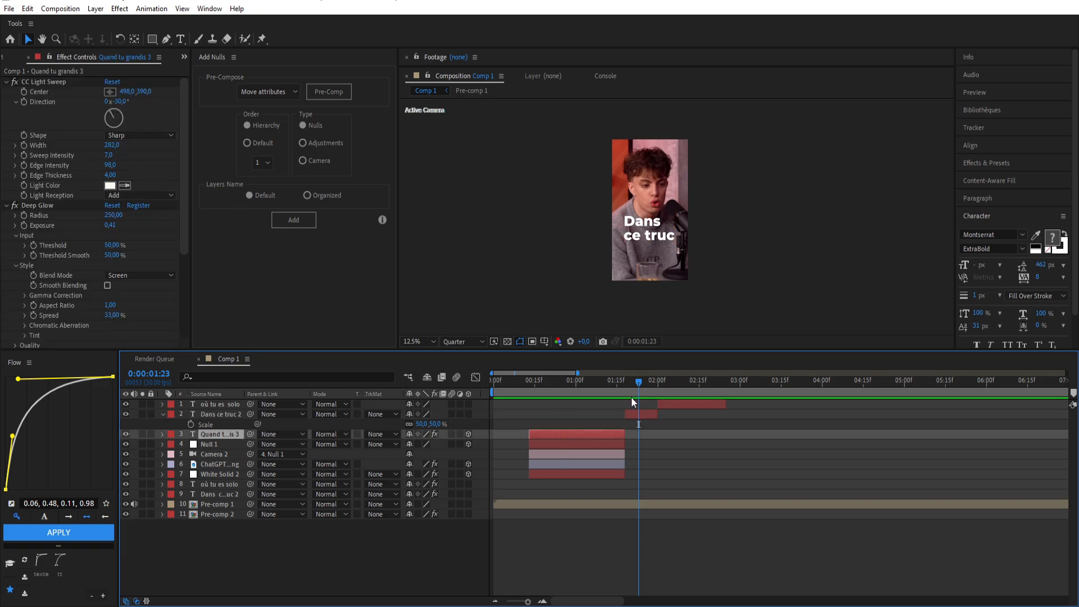
left_click_drag(630, 387, 602, 403)
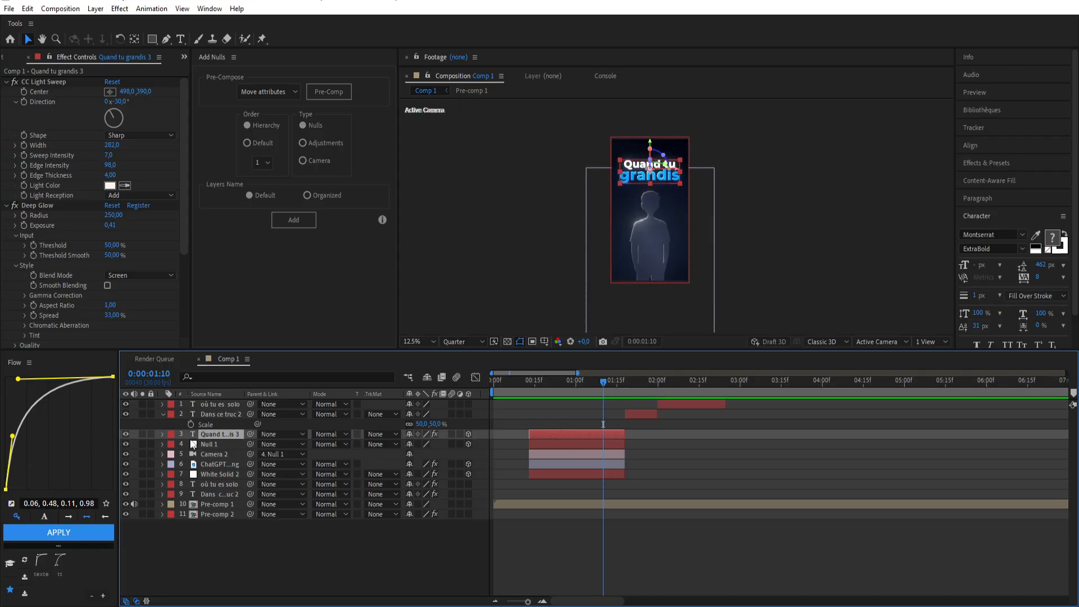
left_click(161, 435)
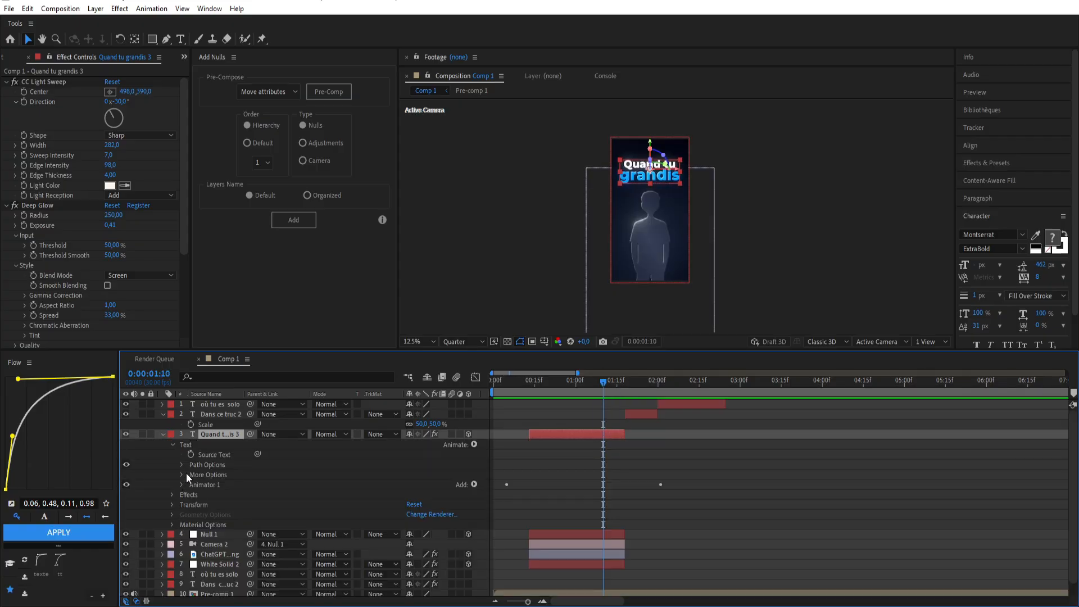
left_click(207, 486)
left_click(639, 383)
left_click(638, 413)
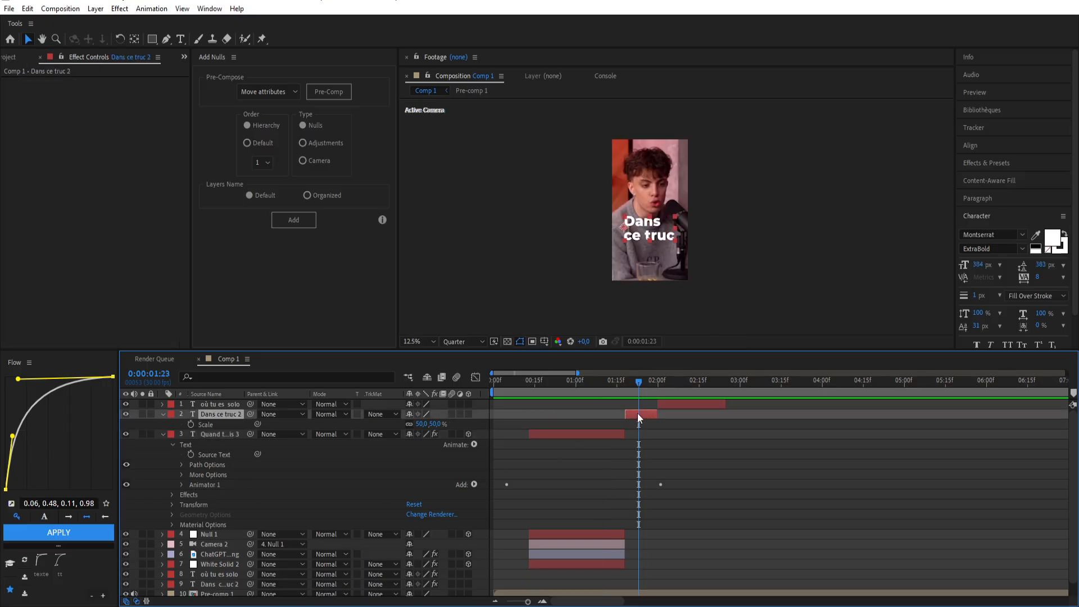
left_click(677, 385)
left_click(676, 405)
key("ctrl+v")
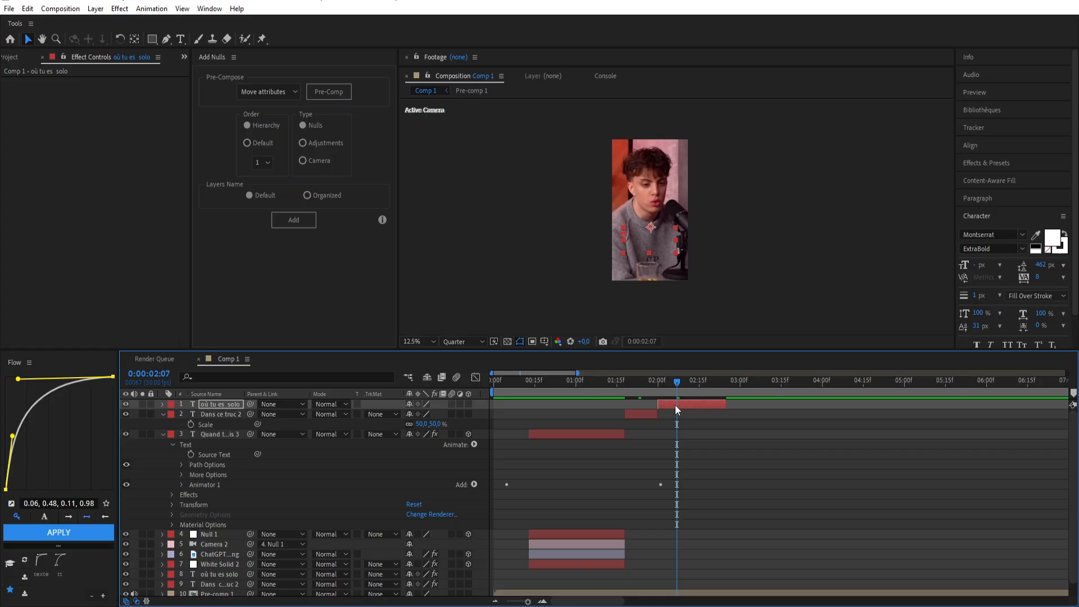
Retime both captions' Offset keyframes to start just before each layer, ending "Dans ce truc" at about 0:00:02:11, and preview from 0:00:01:18.
key("u")
left_click_drag(675, 443, 743, 426)
left_click_drag(826, 459, 619, 467)
left_click(770, 454)
left_click_drag(771, 454, 688, 455)
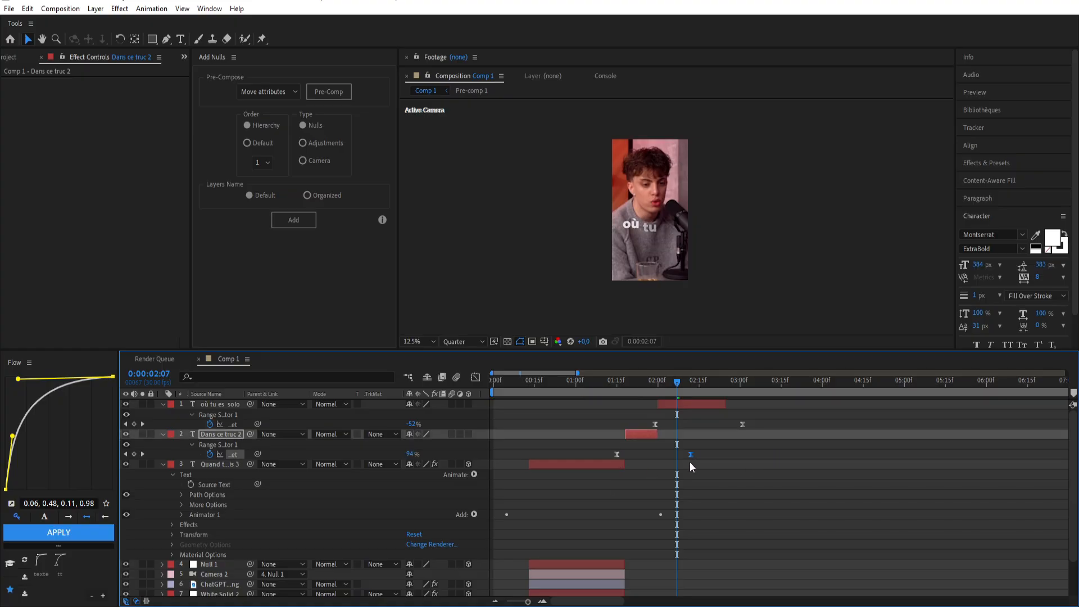
left_click(625, 388)
key("space")
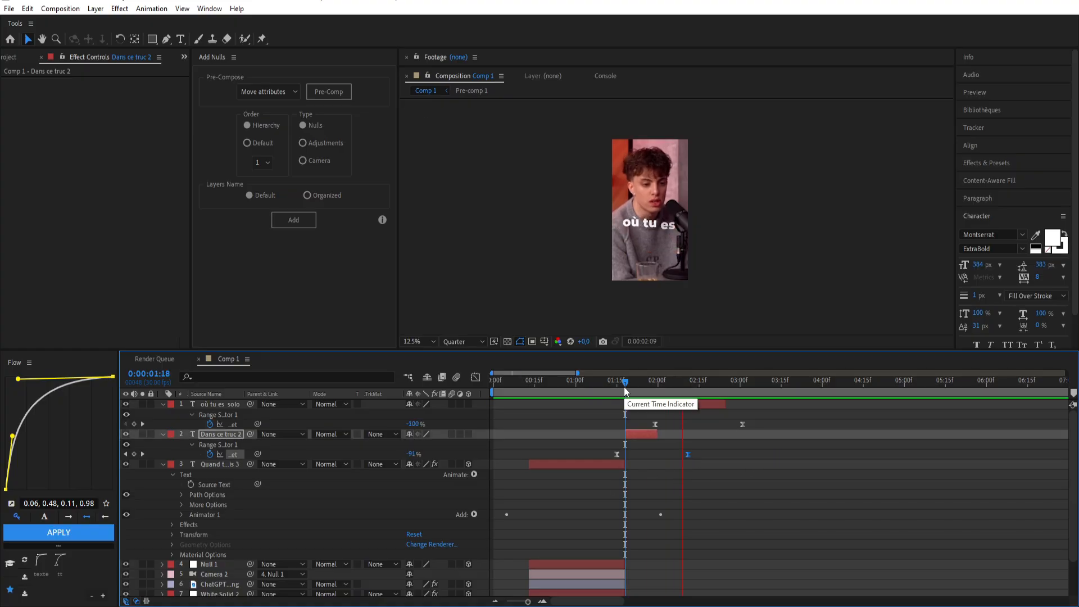
key("space")
Set the "Dans ce truc" text animator's Position to 0, 114 while viewing 0:00:01:23.
left_click(639, 379)
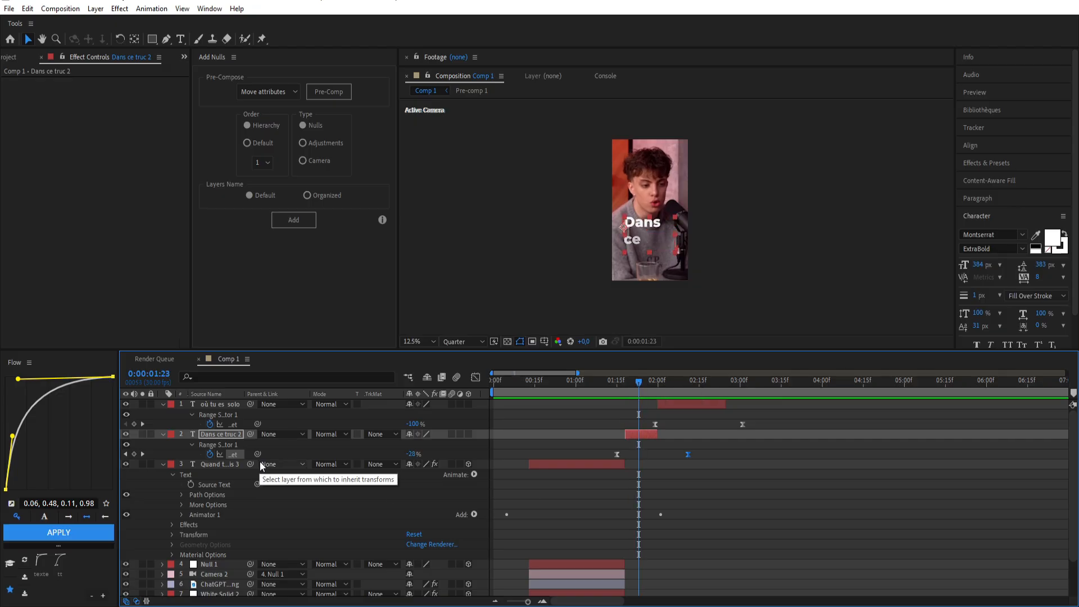
left_click(161, 434)
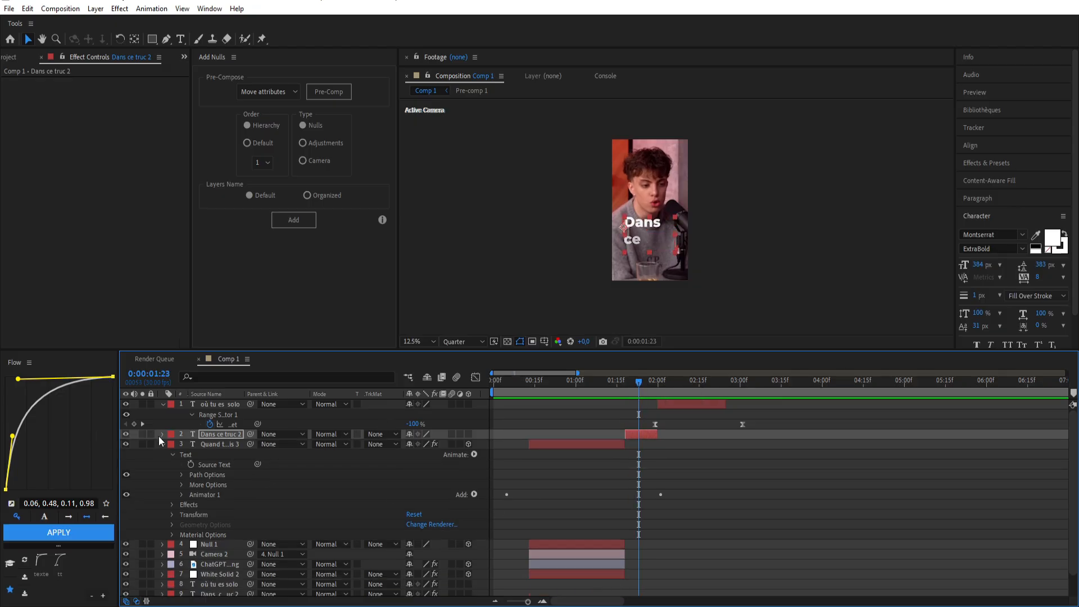
left_click(160, 435)
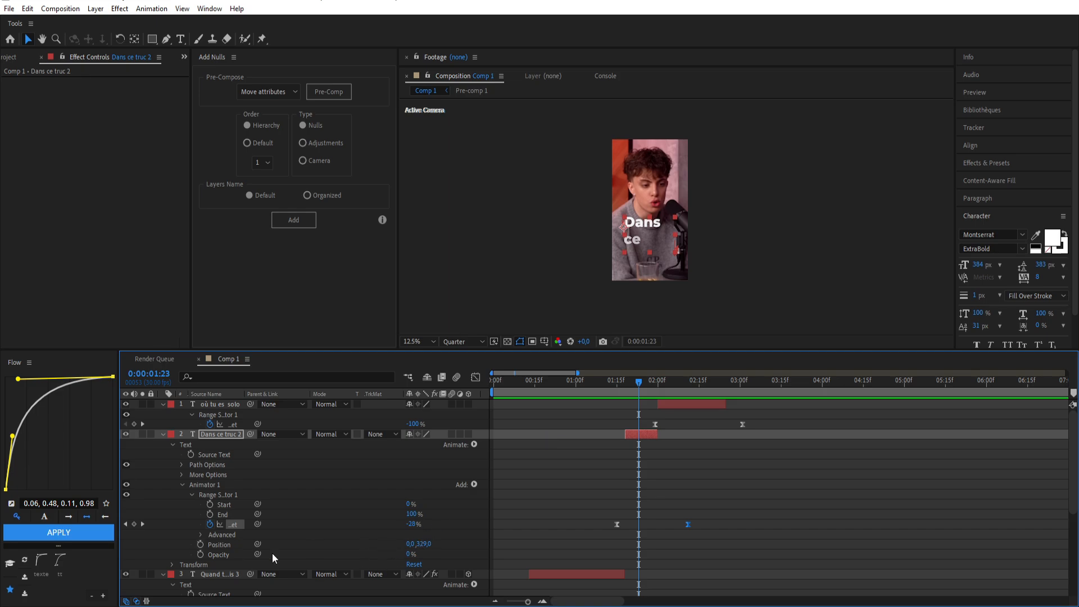
left_click(421, 543)
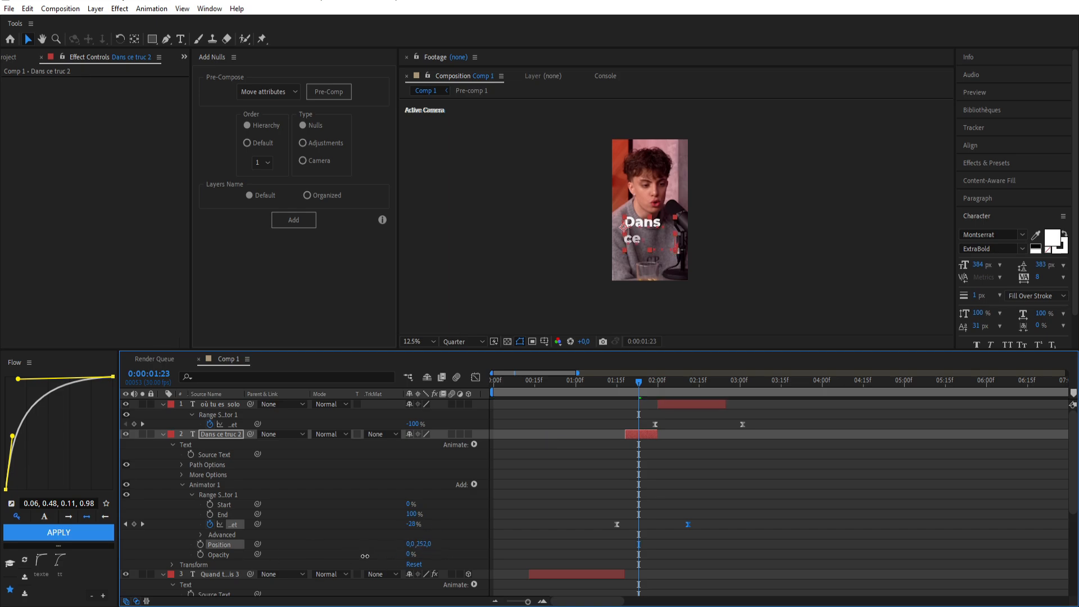
left_click_drag(365, 556, 285, 562)
Set the "où tu es solo" text animator's Position to 0, 97.
left_click(693, 406)
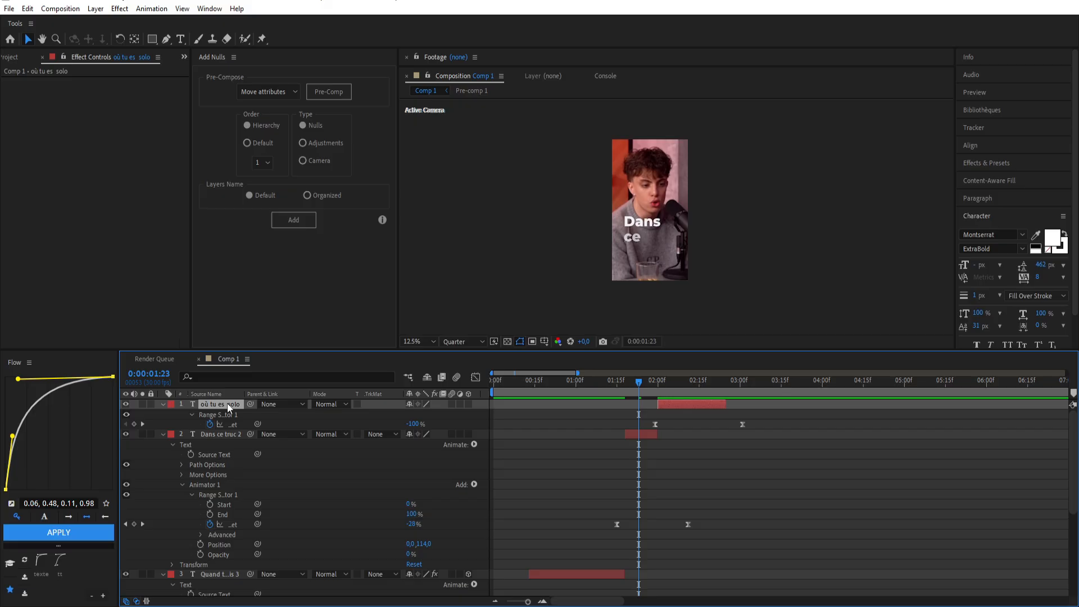
left_click(161, 405)
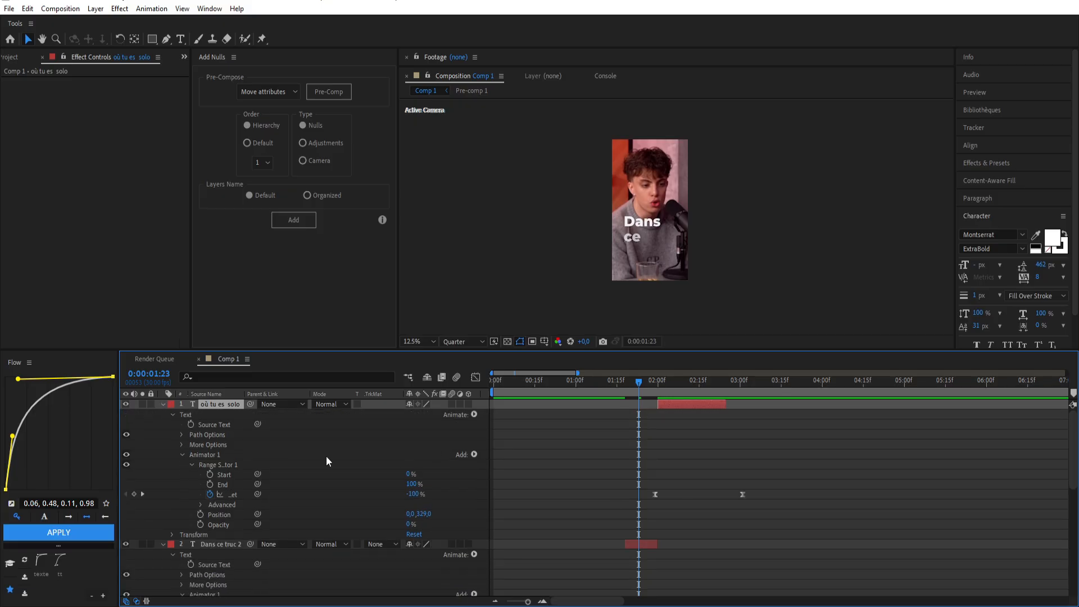
left_click_drag(422, 515, 395, 515)
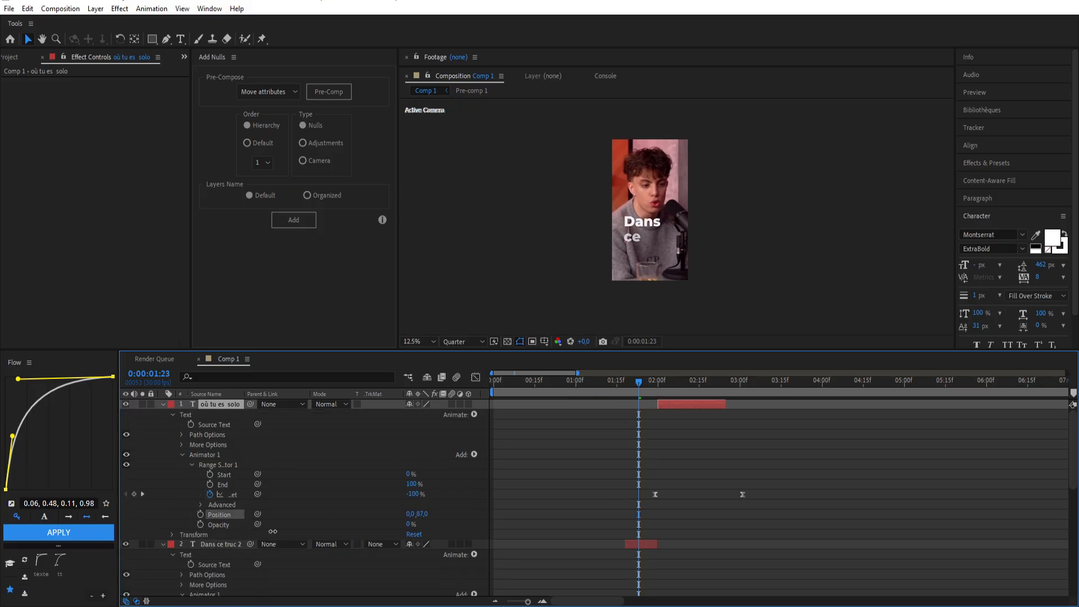
left_click_drag(278, 529, 283, 529)
Select and copy the CC Light Sweep, Deep Glow and Drop Shadow effects of the "Quand tu grandis" title.
left_click(633, 545)
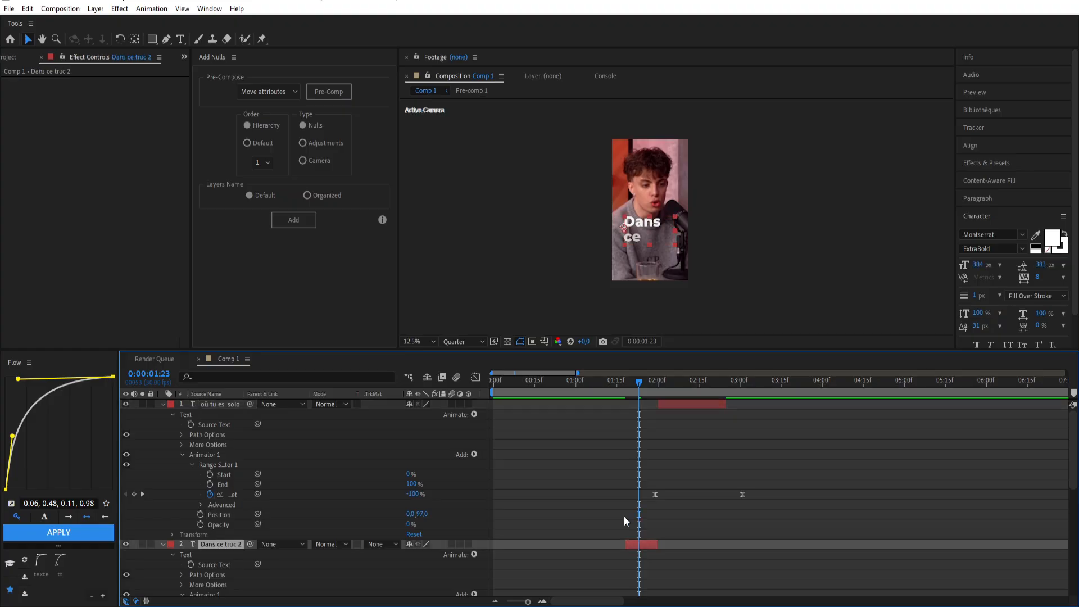
left_click(641, 380)
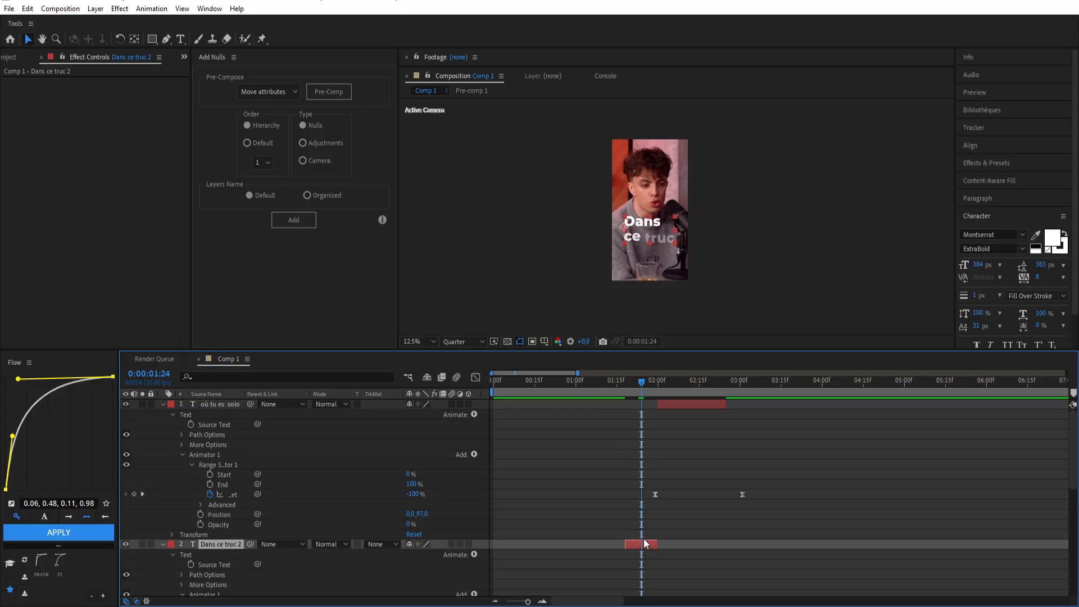
key("ctrl+Down")
left_click(49, 82)
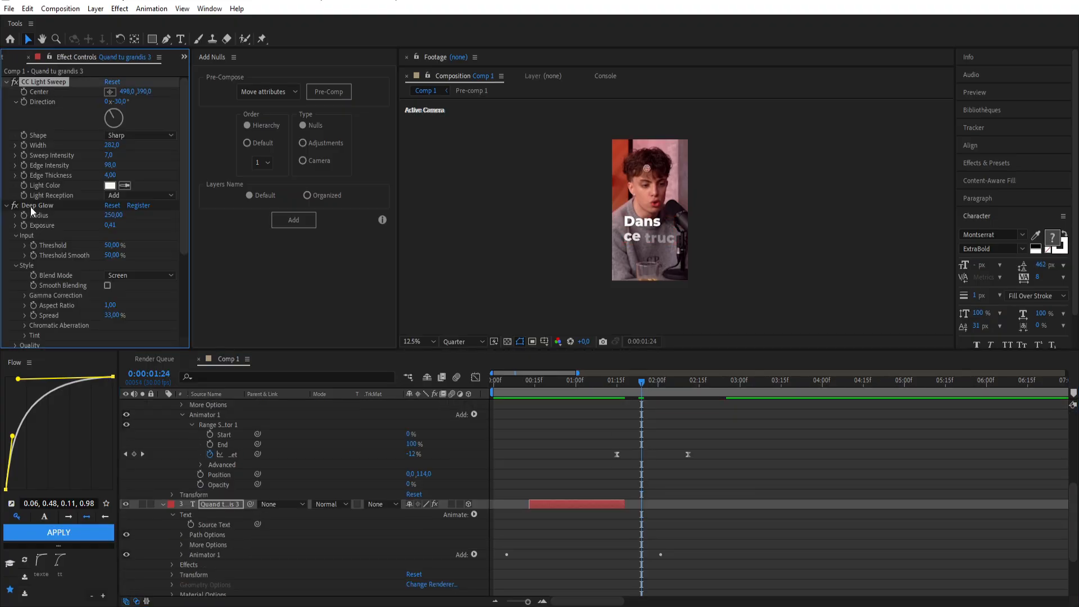
left_click(32, 204)
scroll(29, 275, "down", 3)
left_click(40, 280)
scroll(40, 236, "up", 3)
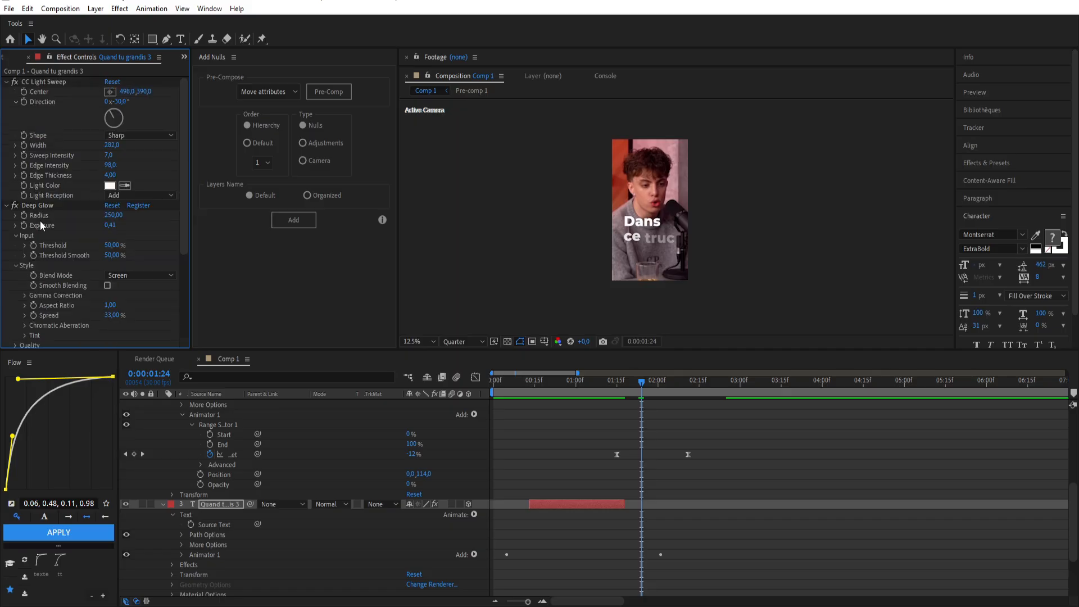
left_click(39, 89)
left_click(41, 204)
scroll(41, 204, "down", 3)
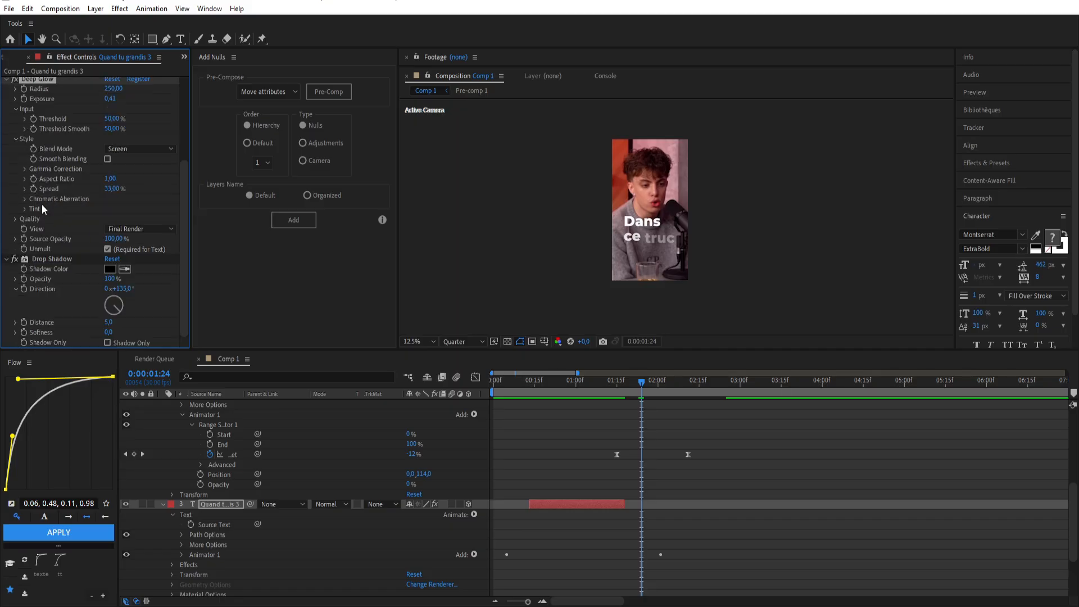
left_click(43, 261)
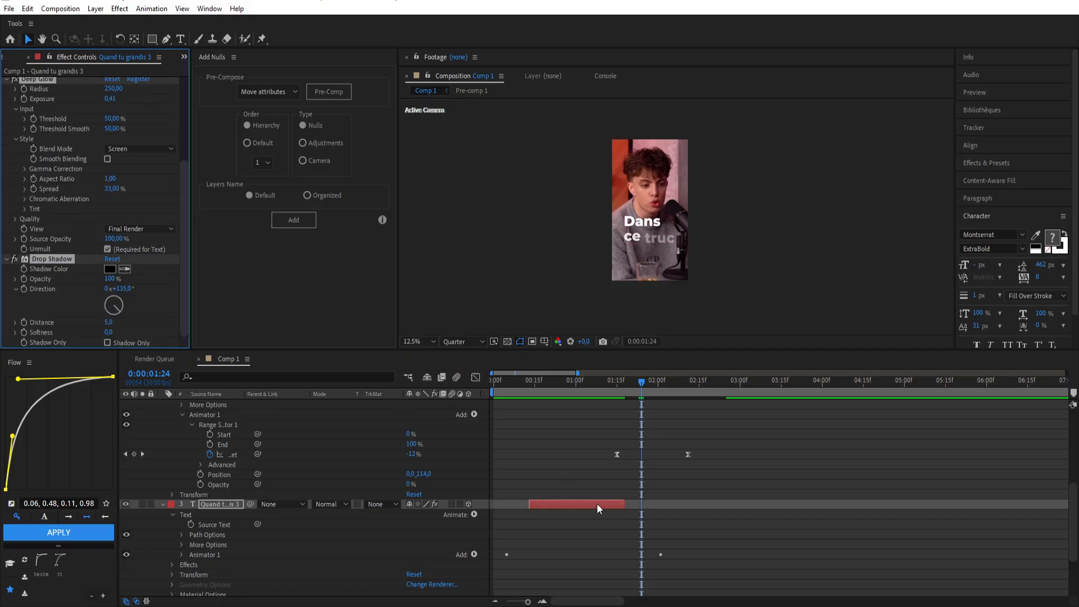
Paste the copied effects onto the "Dans ce truc" and "où tu es solo" text layers.
scroll(595, 505, "up", 5)
left_click(637, 543)
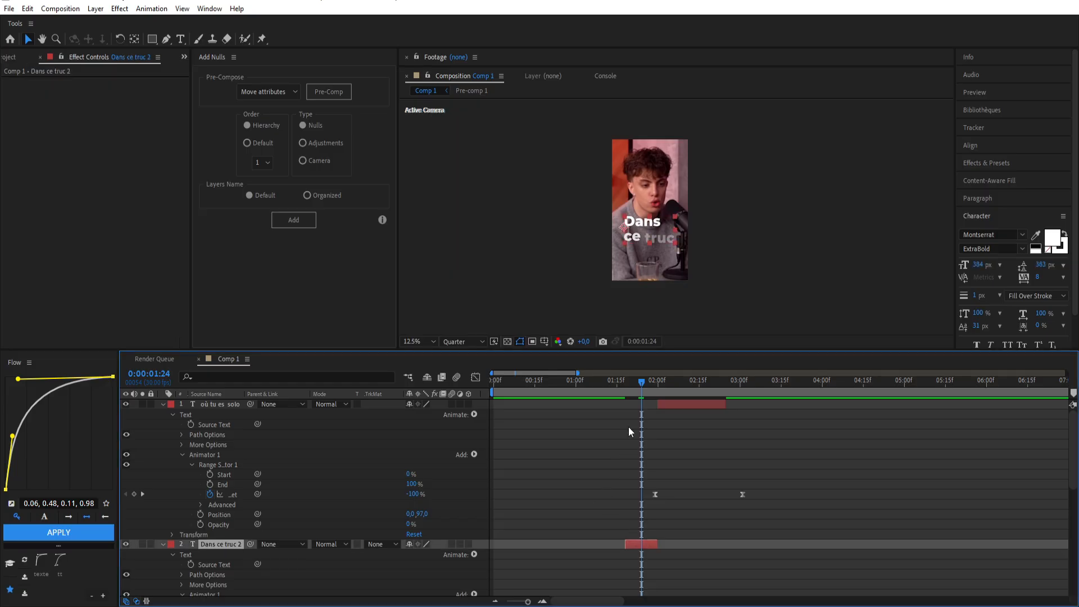
key("period")
key("ctrl+v")
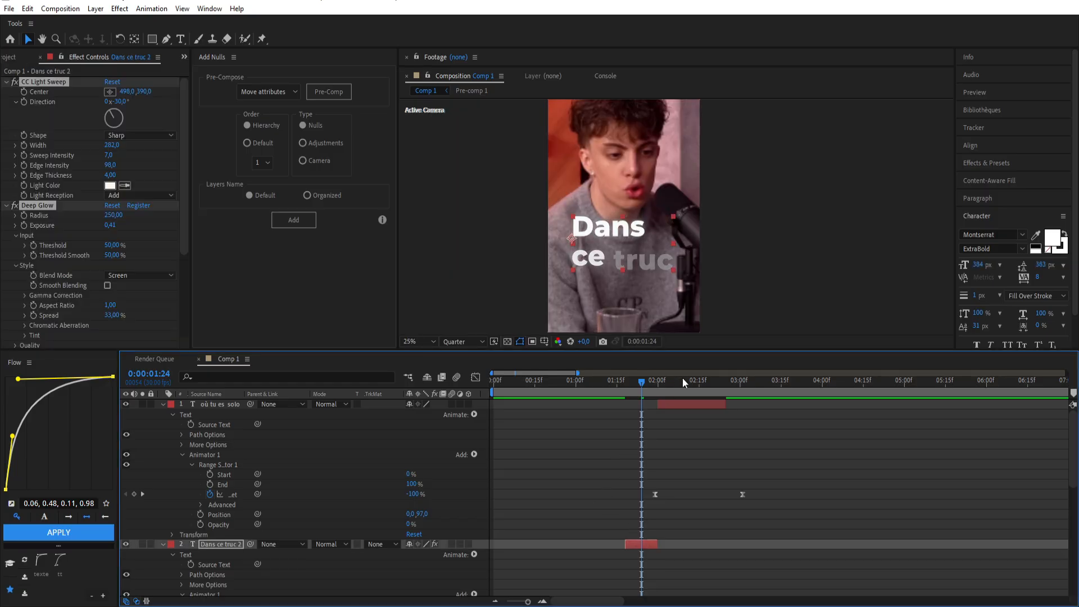
mouse_move(683, 380)
left_mouse_down()
mouse_move(689, 406)
mouse_move(698, 388)
left_mouse_up()
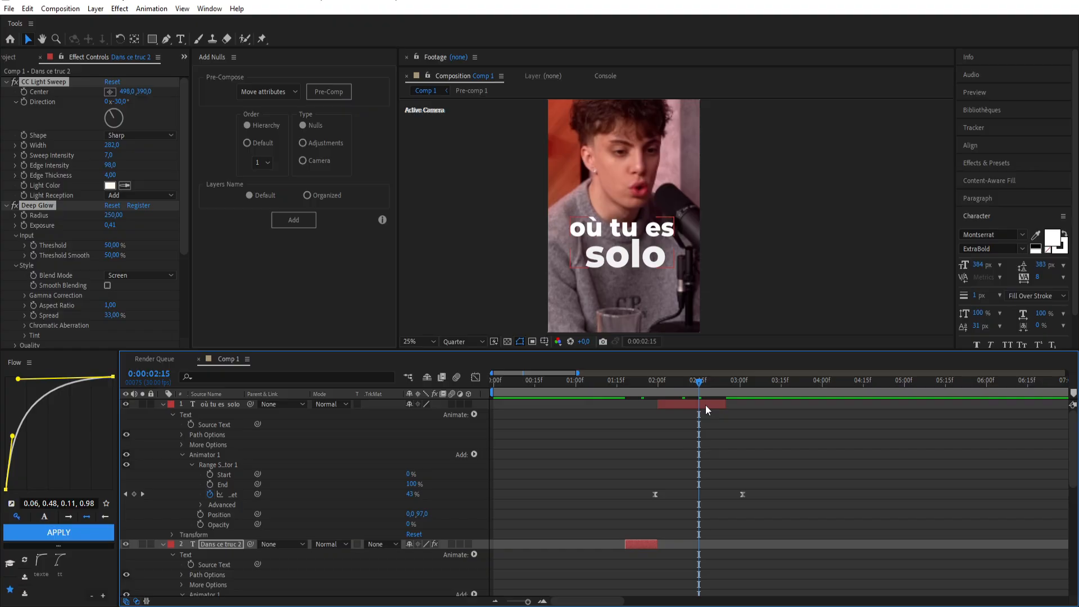
left_click(706, 405)
key("ctrl+v")
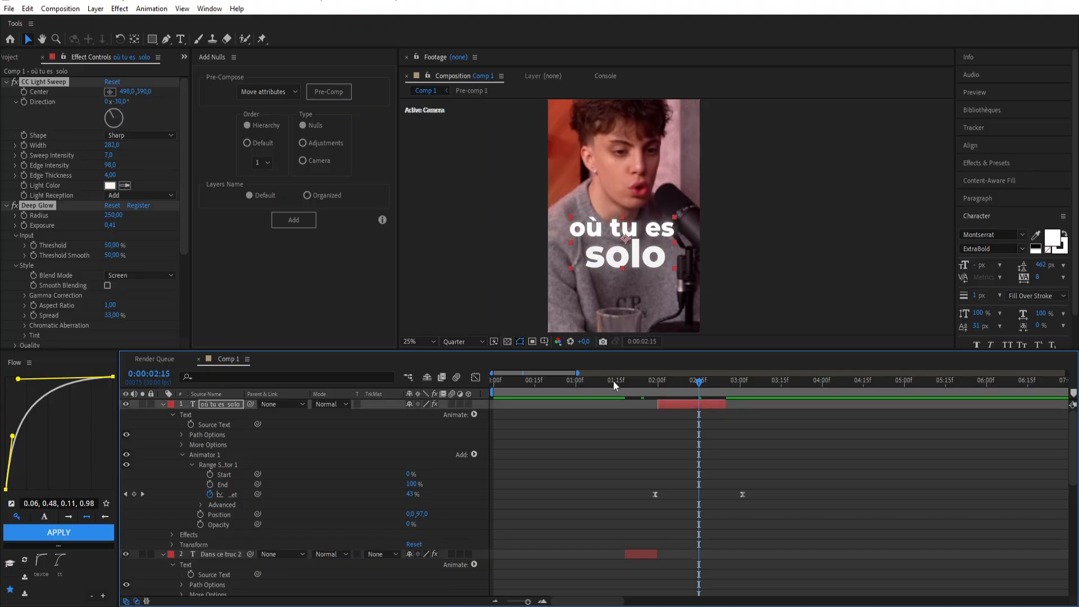
Play back the animated captions from 0:00:01:13 to check their timing and look.
left_click_drag(613, 380, 652, 384)
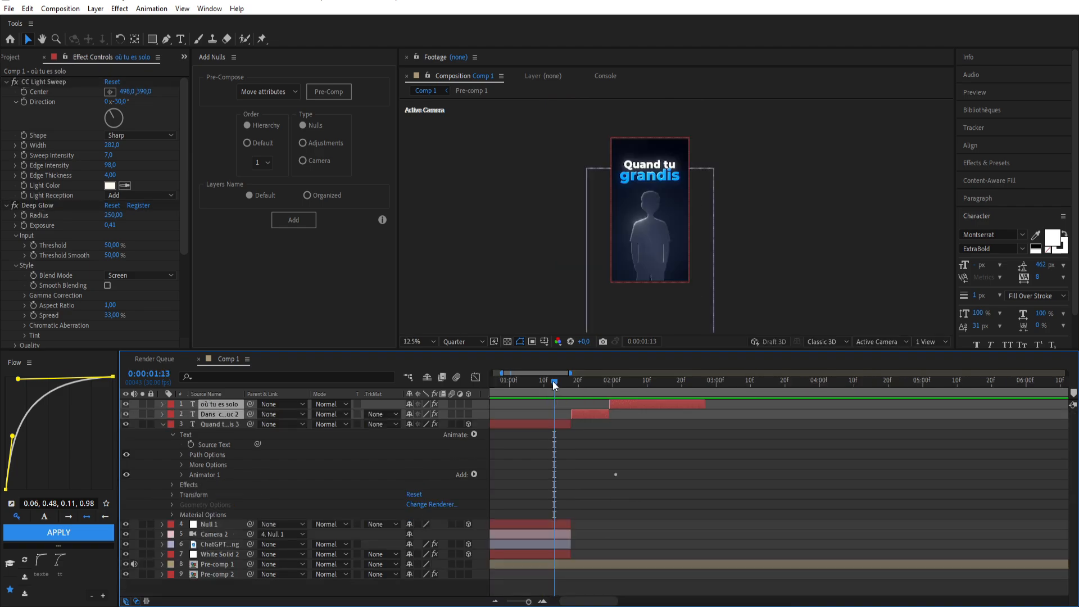
left_click(509, 250)
key("space")
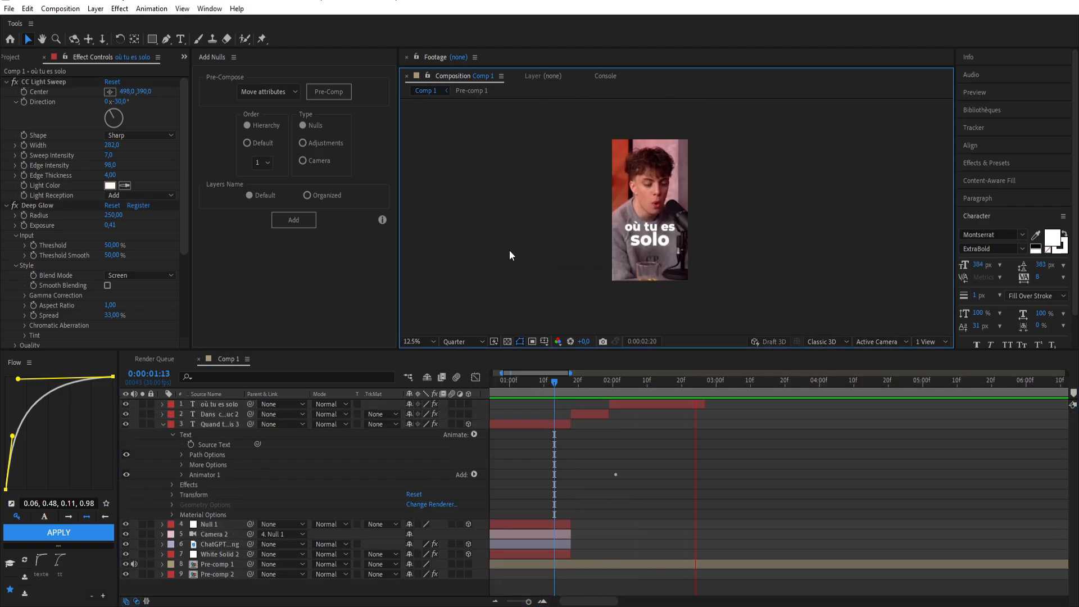
left_click(628, 391)
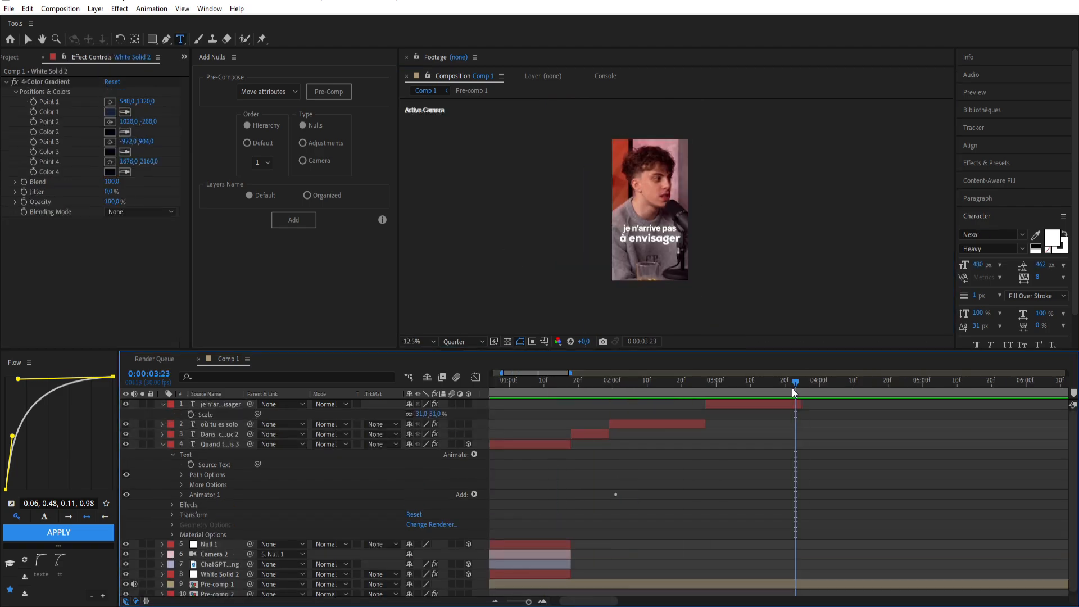
Add the journee-internationale-des-enfants.png image as a layer starting at 0:00:03:25, directly after the "je n'arrive pas à envisager" caption.
left_click_drag(820, 385, 802, 404)
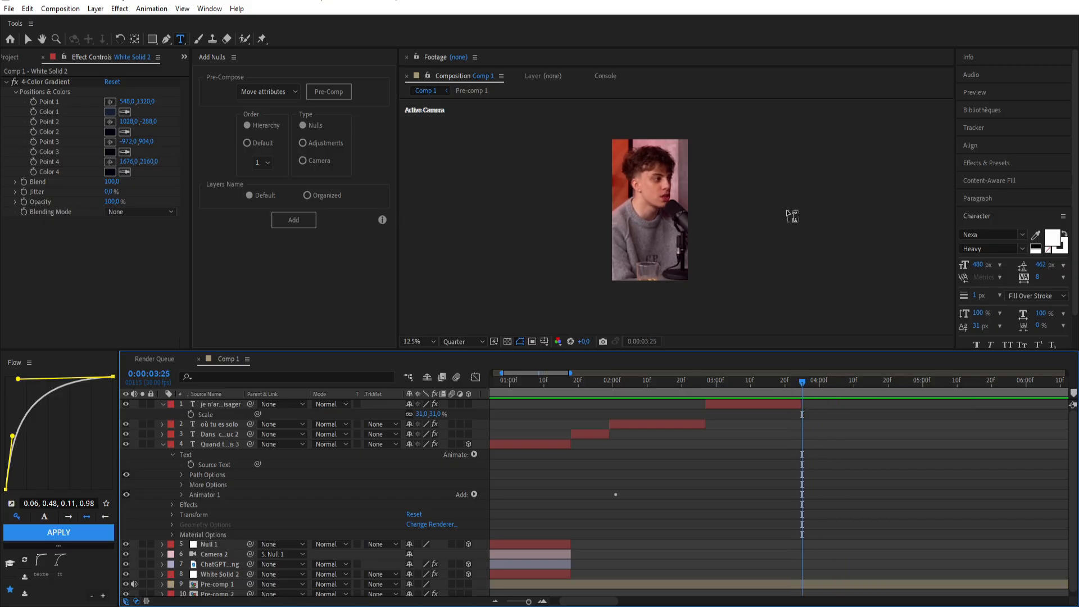
left_click_drag(802, 380, 802, 388)
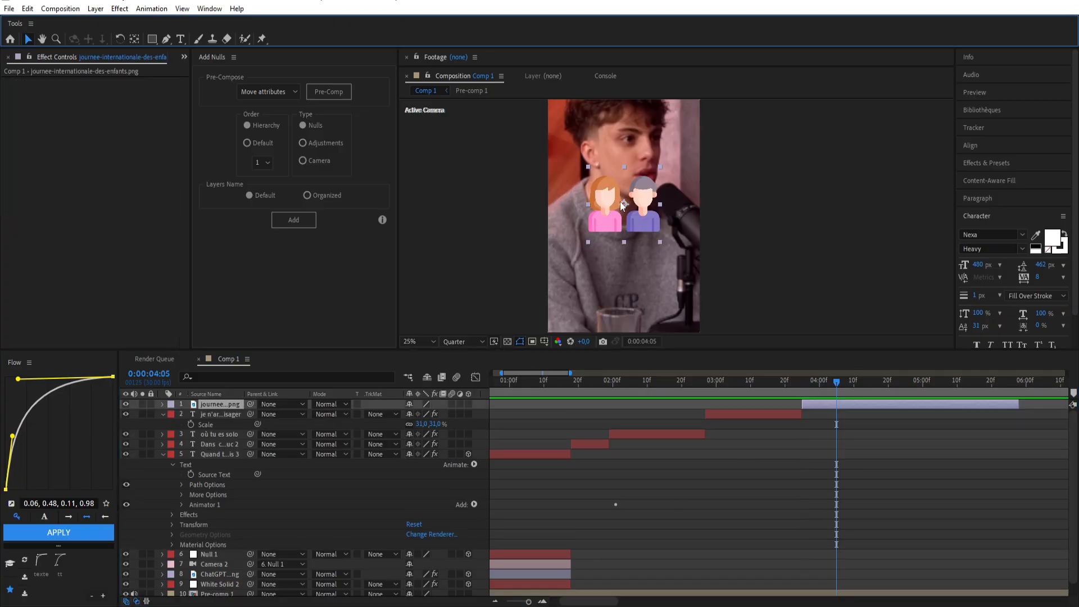
scroll(750, 279, "down", 1)
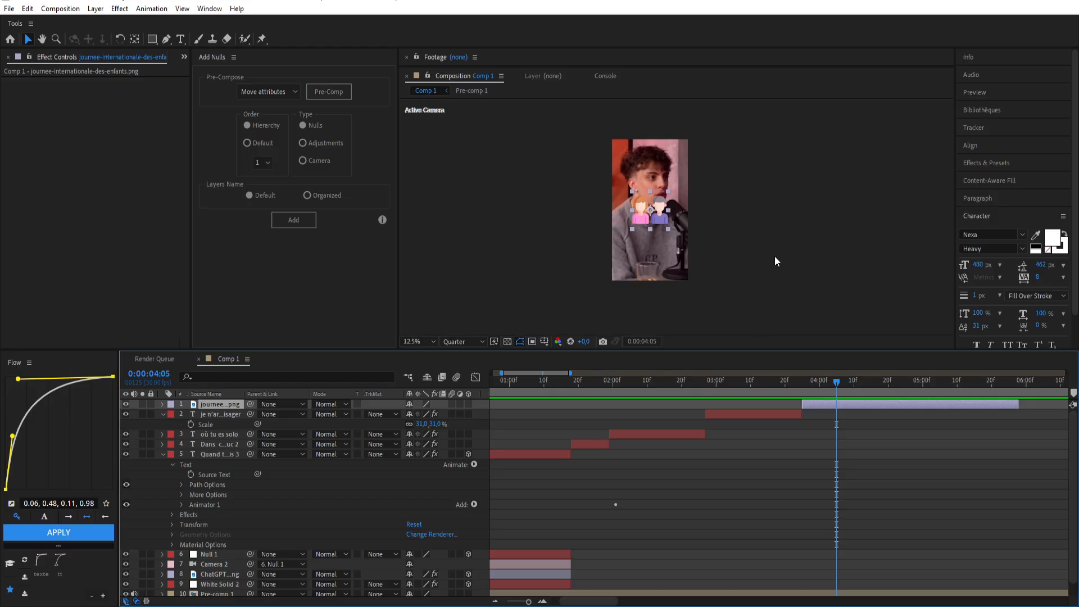
Duplicate the White Solid 2 gradient background and make the copy run from 0:00:03:25 to about 0:00:06:00 behind the children image.
left_click(544, 585)
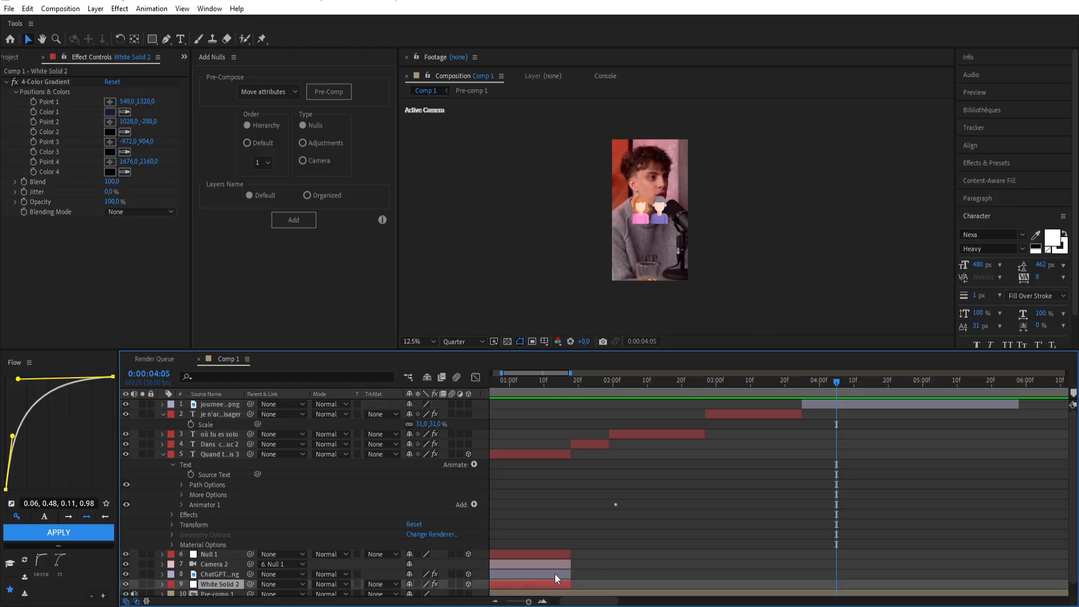
key("ctrl+d")
left_click_drag(540, 589, 825, 589)
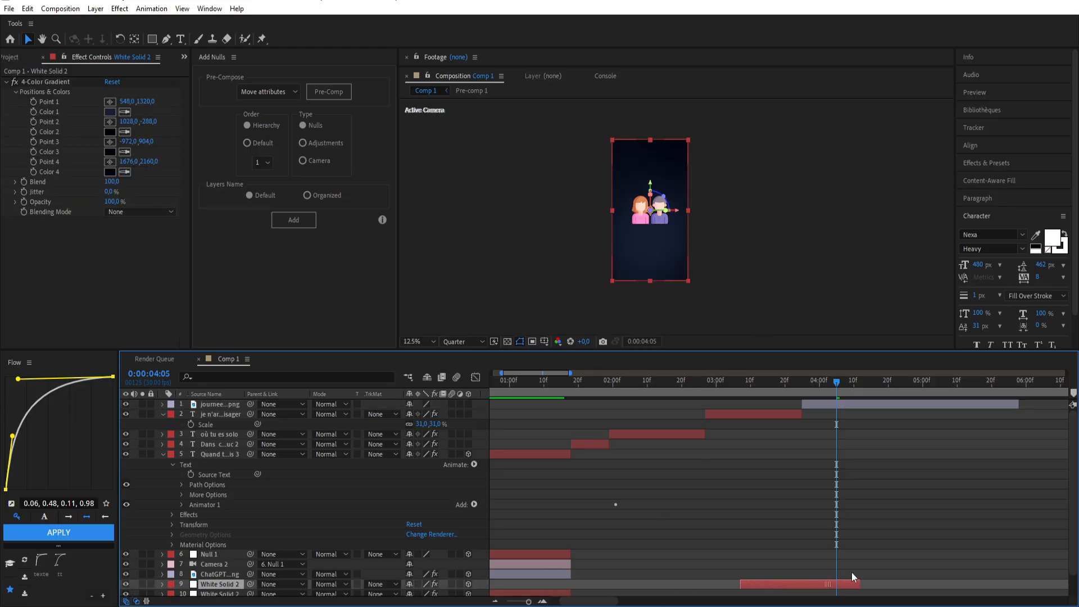
left_click_drag(534, 380, 806, 396)
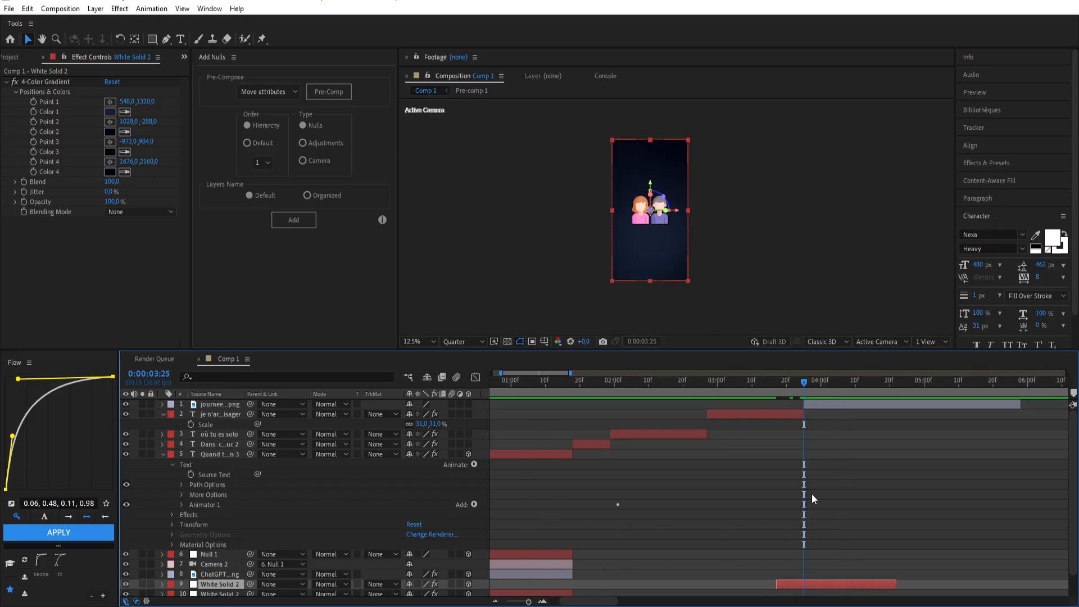
key("bracketleft")
left_click(834, 406)
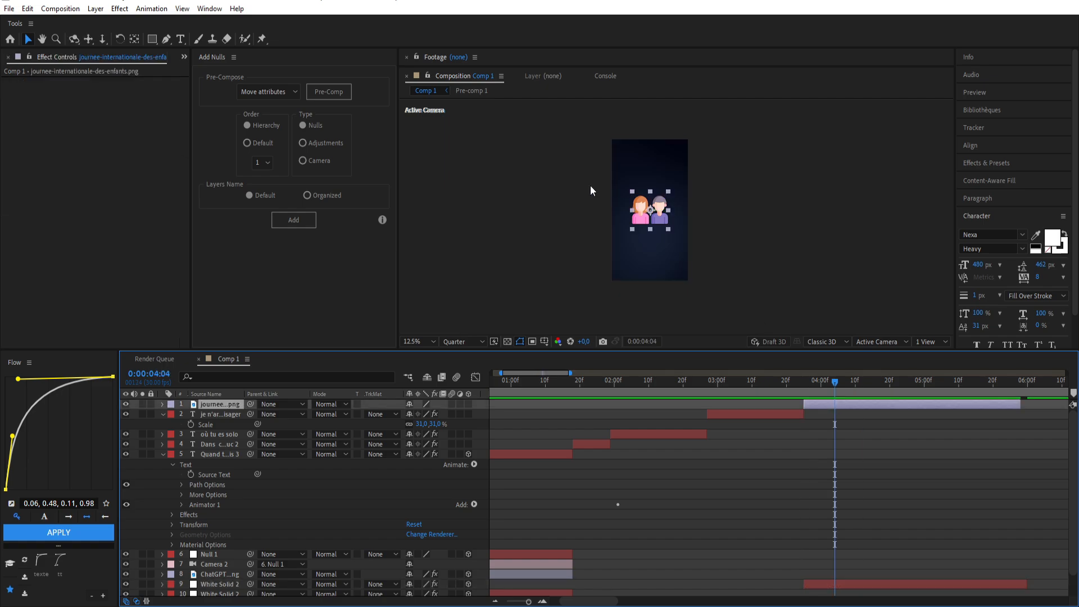
Duplicate the journee-internationale-des-enfants.png layer.
scroll(578, 178, "up", 1)
scroll(523, 163, "up", 1)
scroll(523, 163, "down", 1)
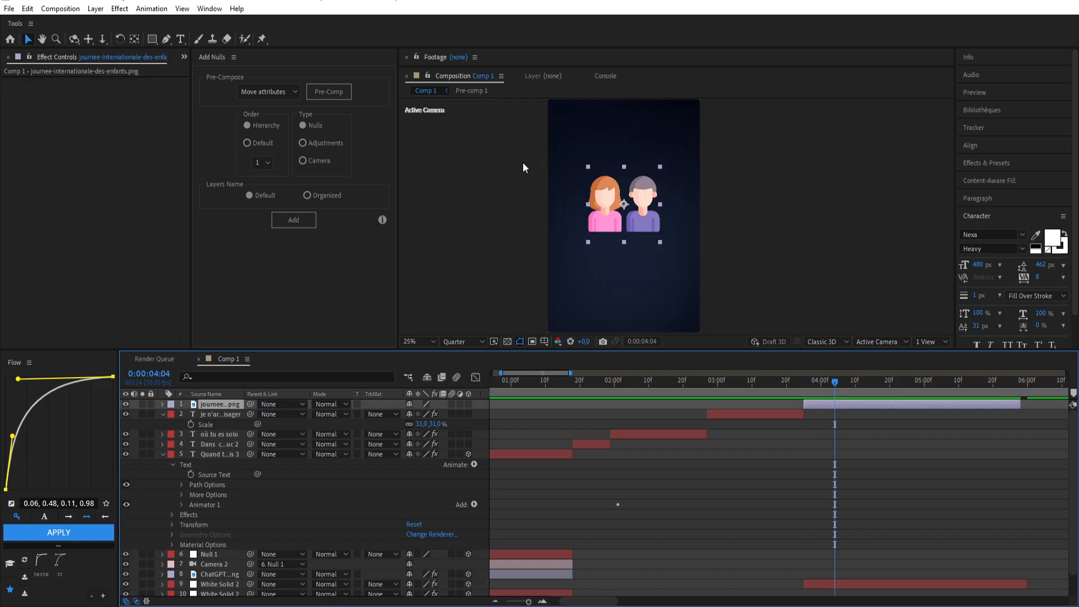
key("ctrl+d")
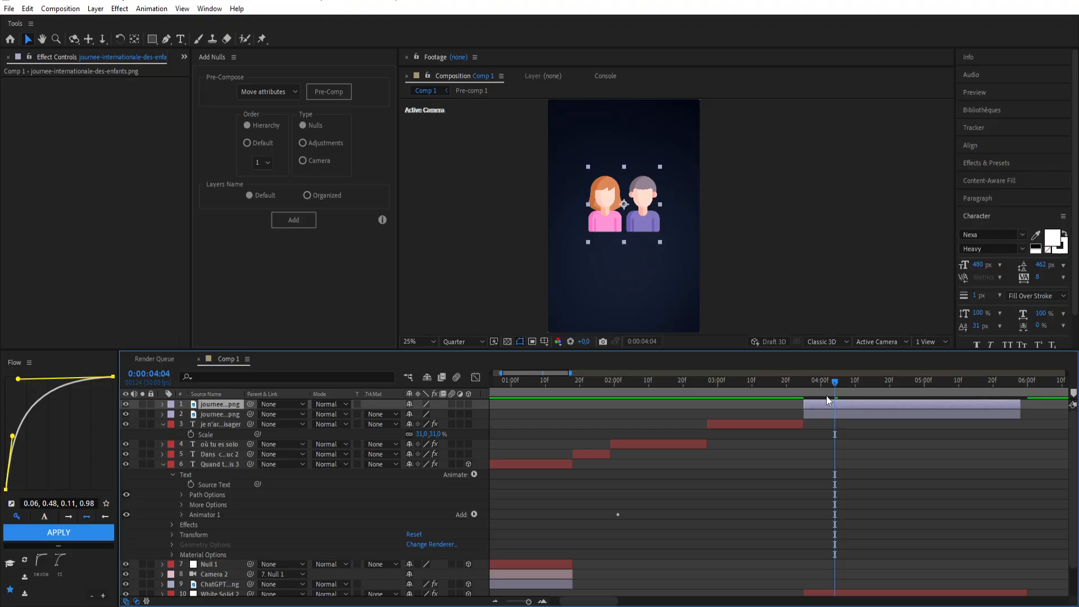
Draw a closed Pen tool mask around the girl on the lower copy of the children image.
left_click(835, 414)
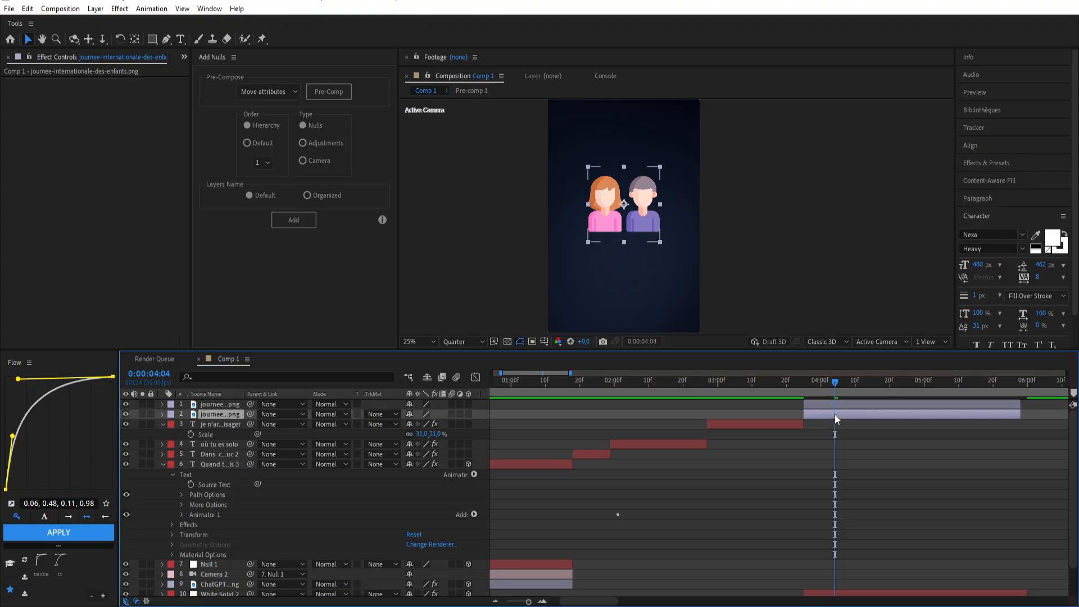
key("g")
scroll(567, 185, "up", 1)
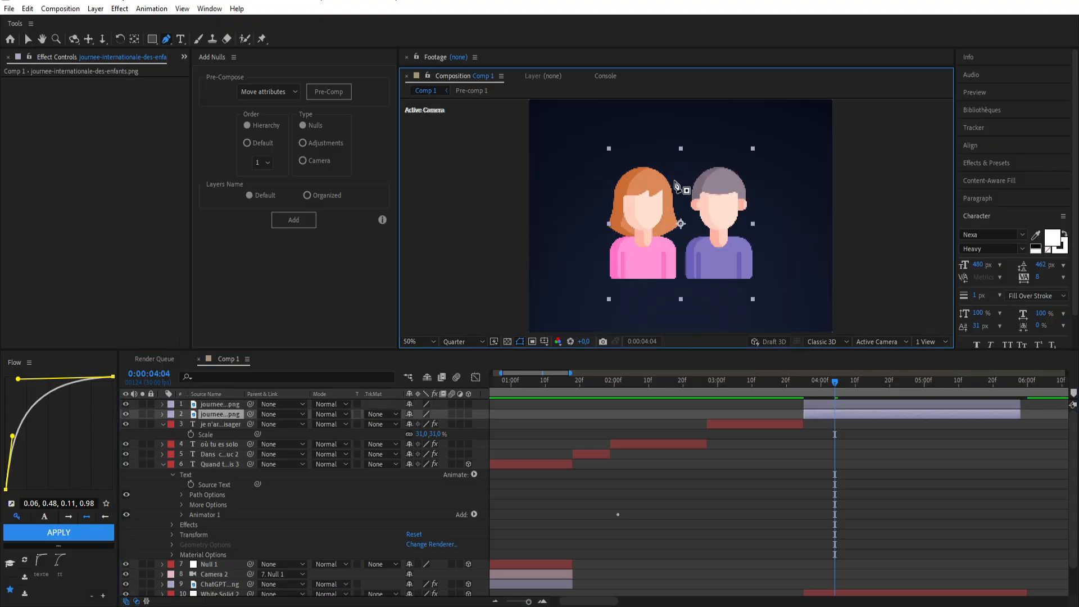
left_click(607, 167)
left_click(638, 153)
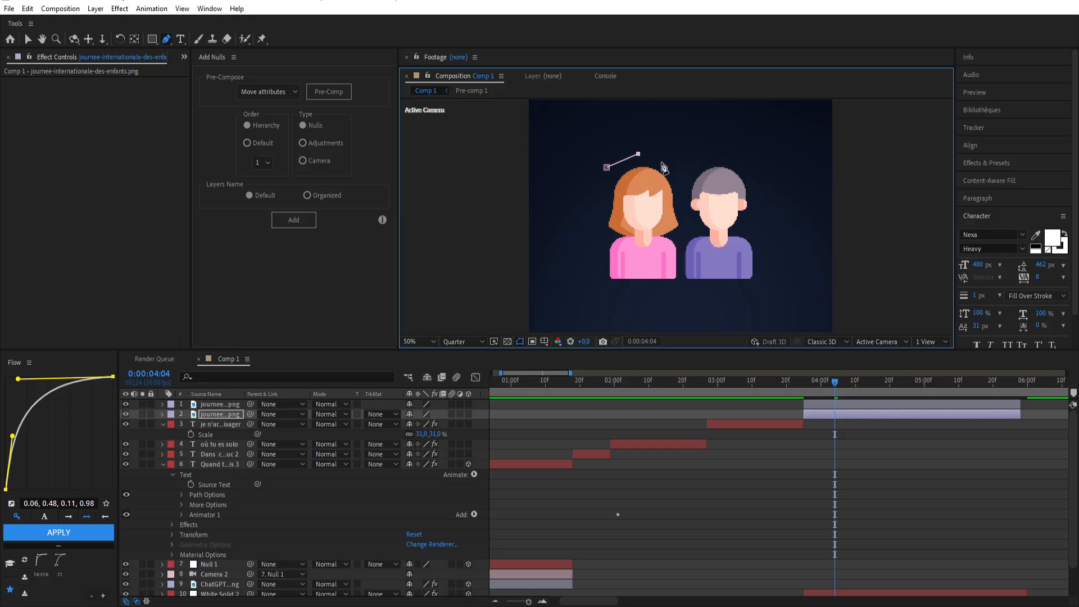
left_click(668, 162)
left_click(685, 195)
left_click(682, 222)
left_click(681, 250)
left_click(679, 296)
left_click_drag(584, 213, 588, 193)
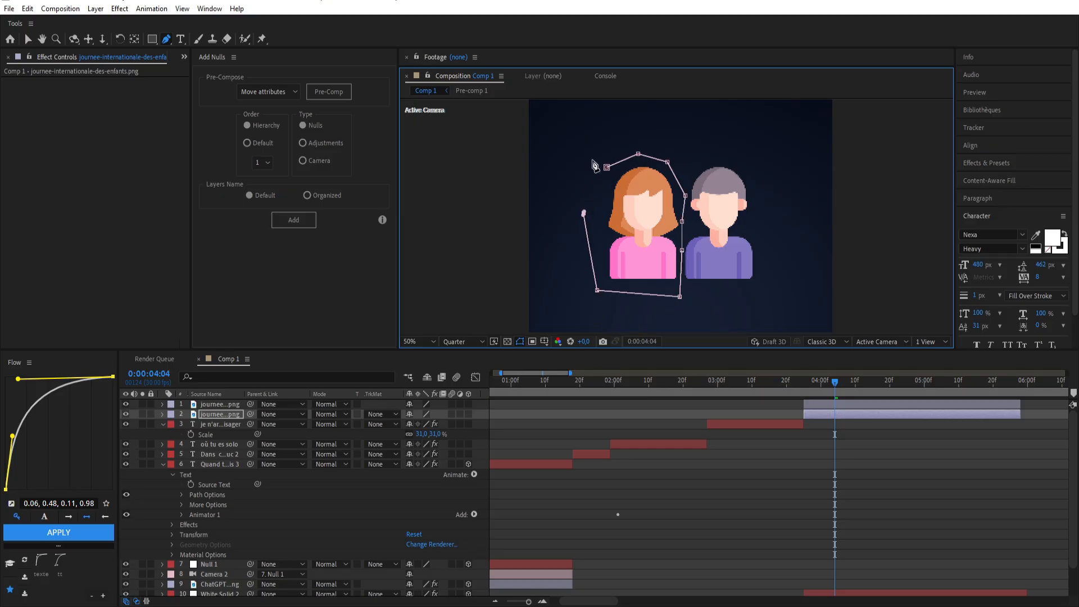
left_click(606, 167)
Draw a closed Pen tool mask around the boy on the upper copy of the children image.
left_click(842, 406)
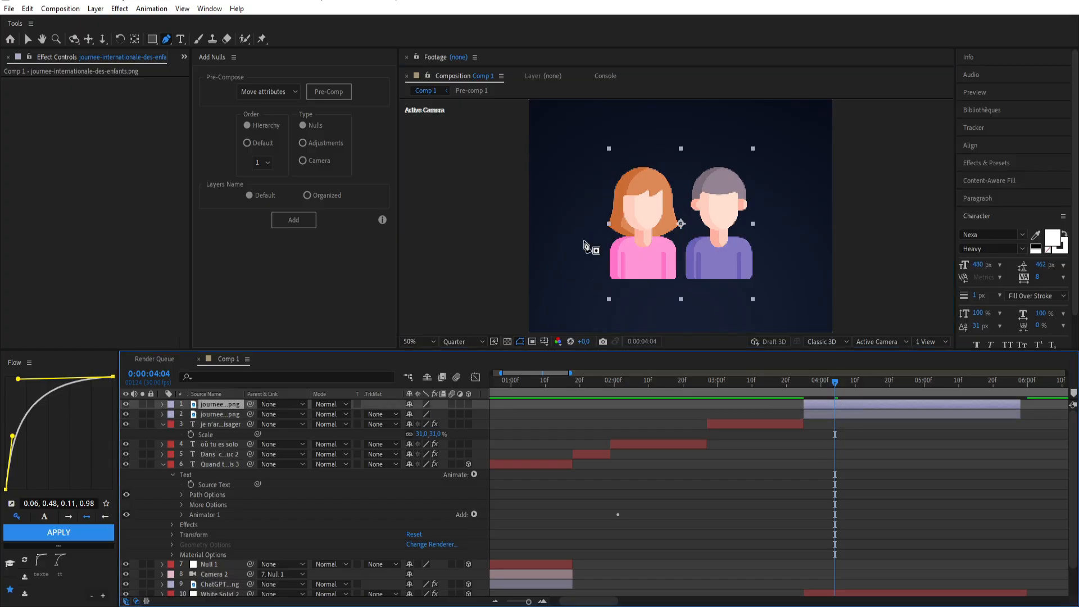
left_click(702, 159)
left_click(762, 160)
left_click(766, 188)
left_click_drag(770, 263, 769, 298)
left_click(764, 297)
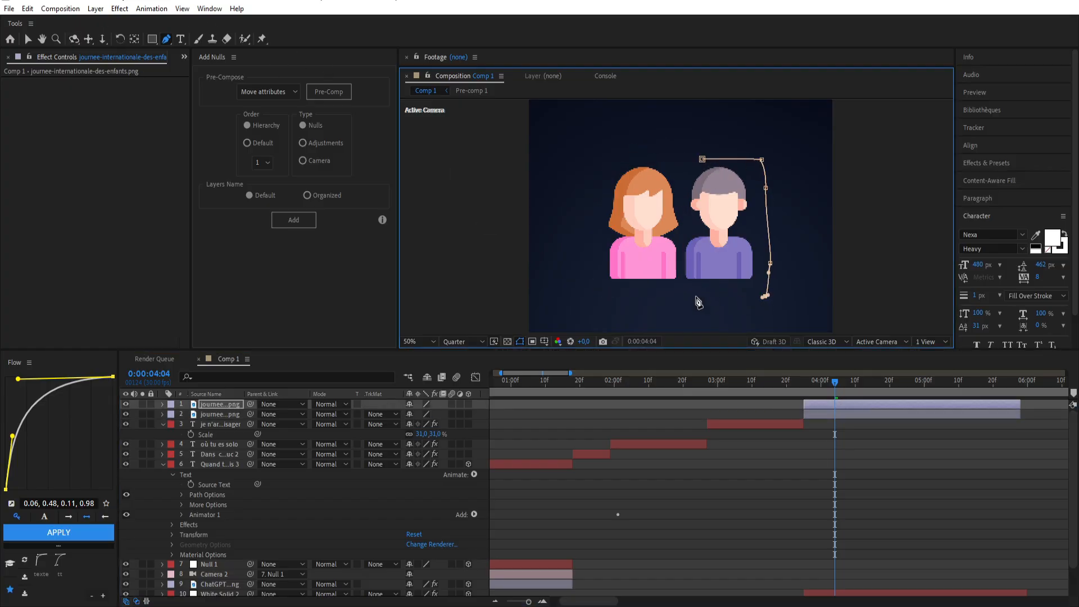
left_click(690, 294)
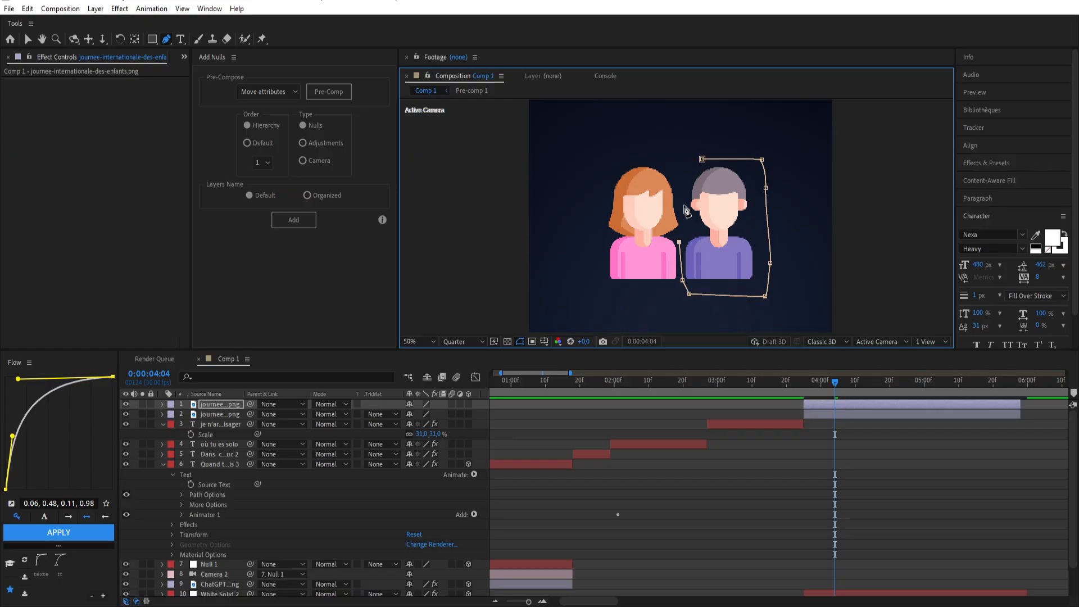
left_click(683, 171)
left_click(702, 159)
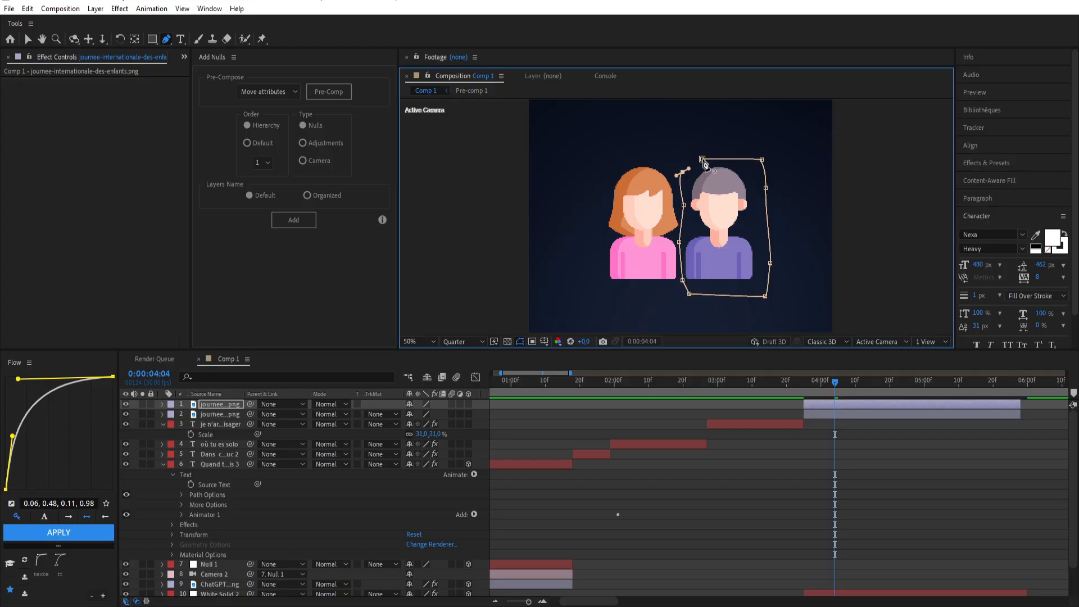
Pre-compose the masked boy and girl layers separately, moving all attributes into each new composition.
left_click(28, 40)
left_click(841, 405)
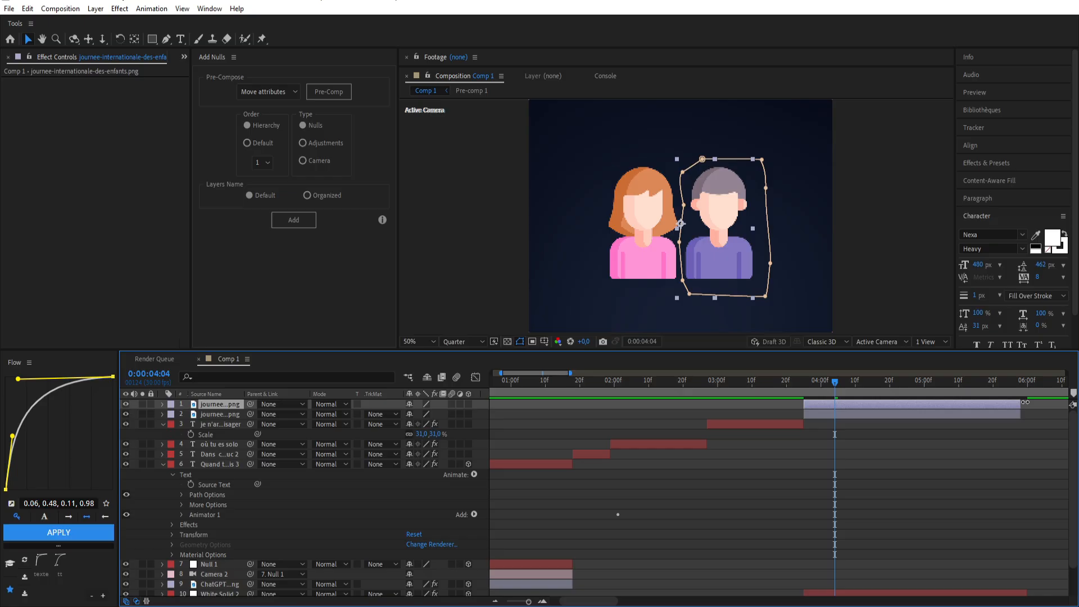
right_click(841, 406)
left_click(936, 343)
left_click(332, 226)
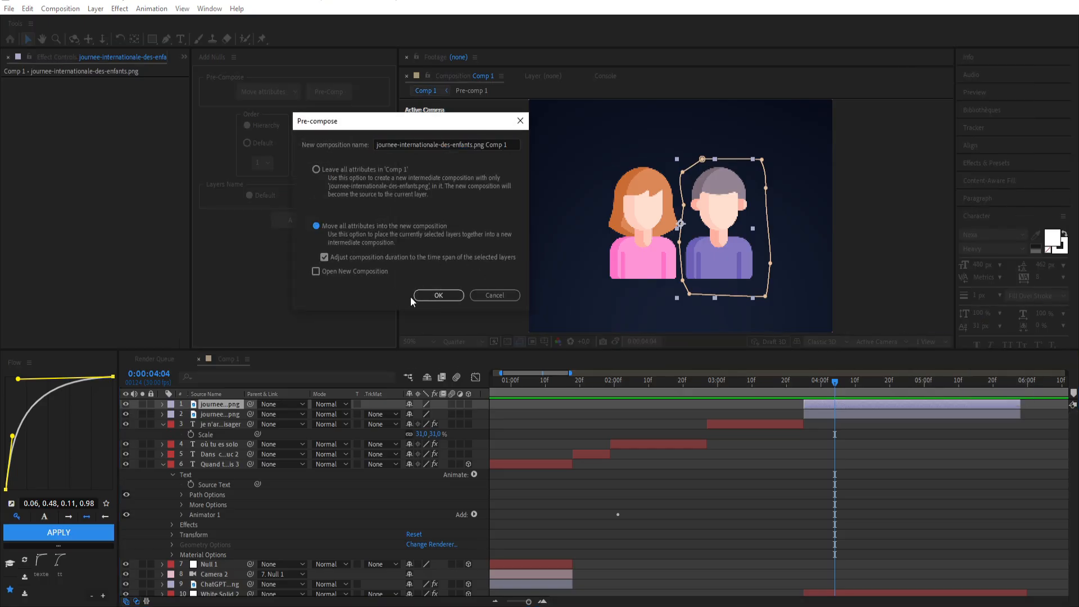
left_click(438, 295)
right_click(889, 422)
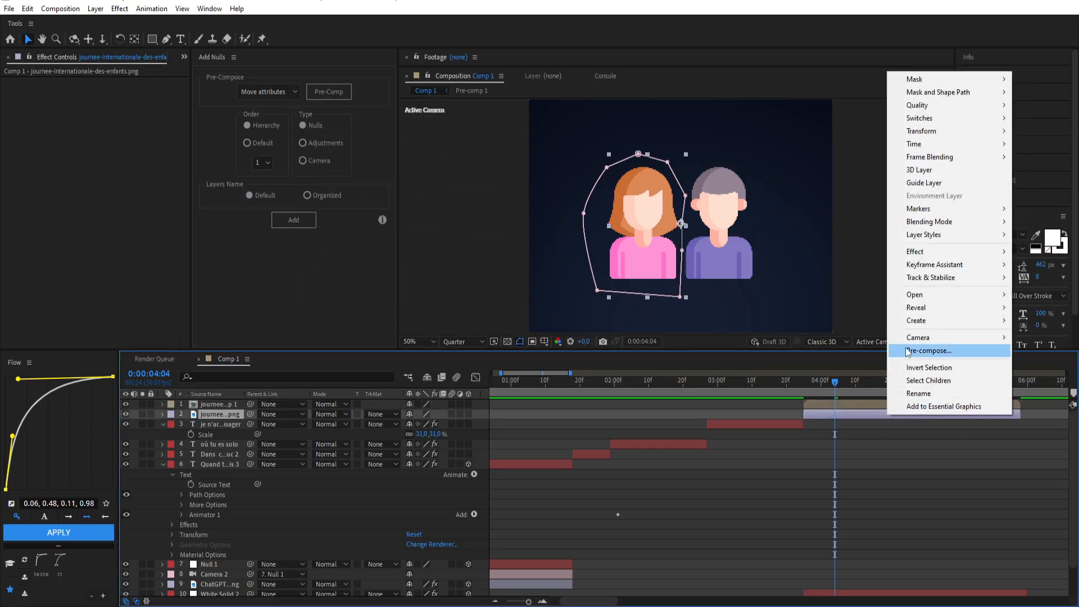
left_click(927, 345)
key("Return")
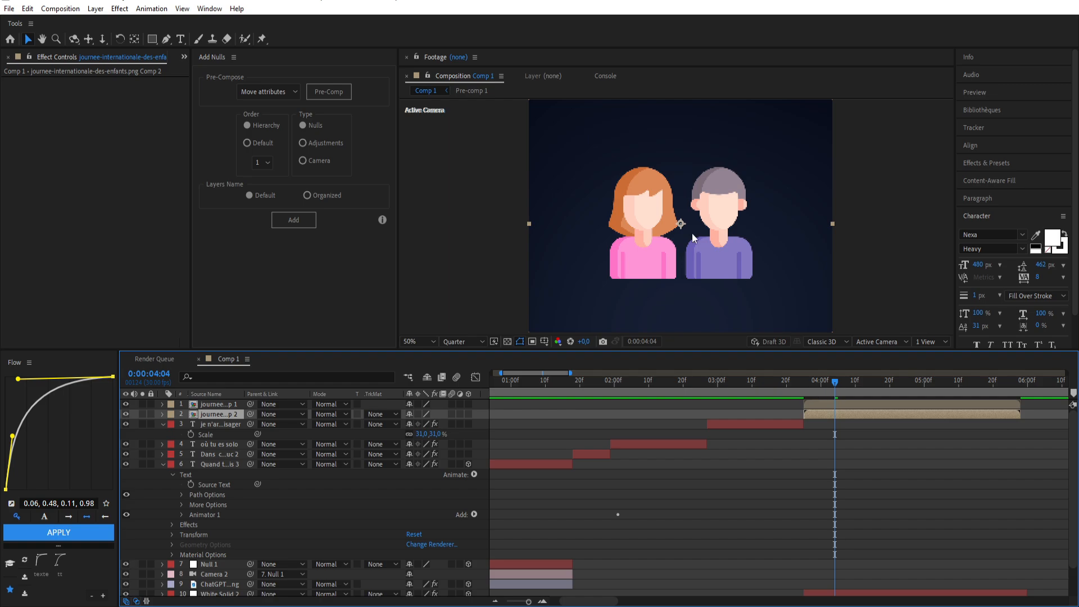
key("alt+Tab")
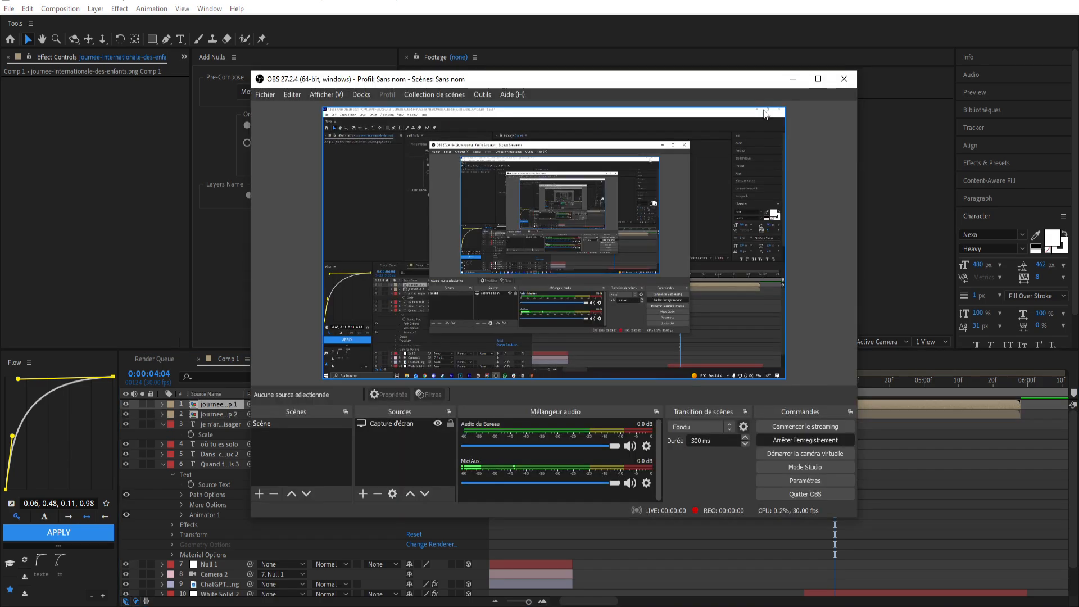
left_click(792, 80)
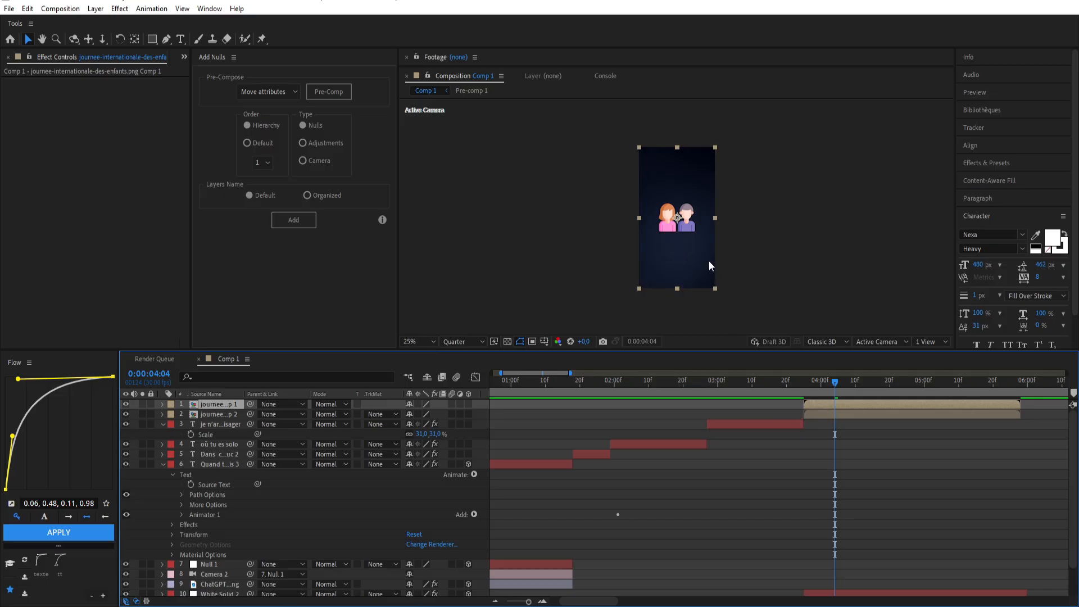
Show the boy pre-comp's Position property and make both the boy and girl pre-comps 3D layers.
key("p")
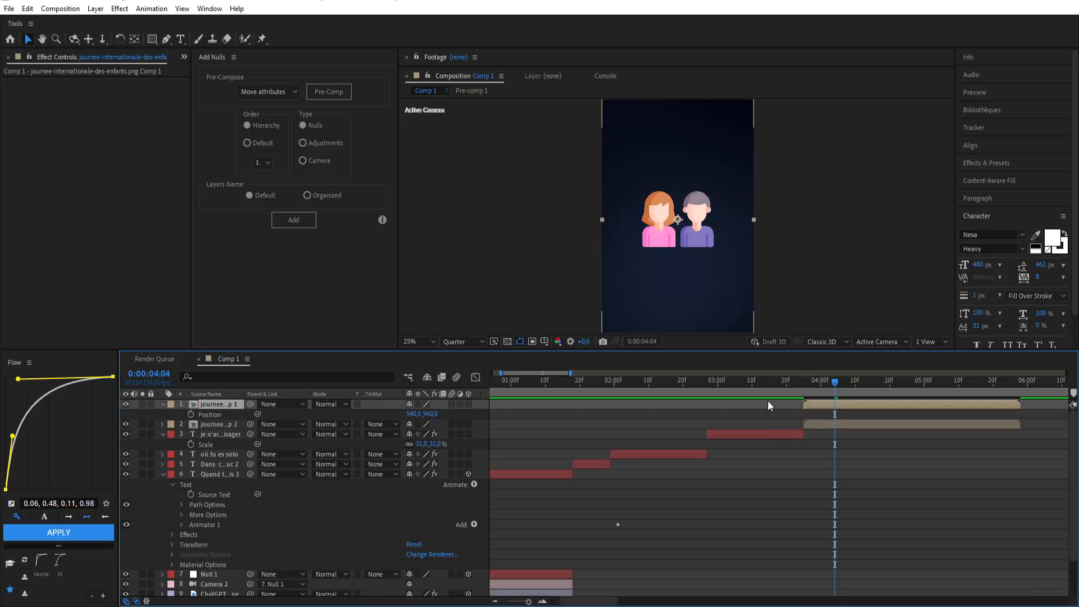
left_click(468, 404)
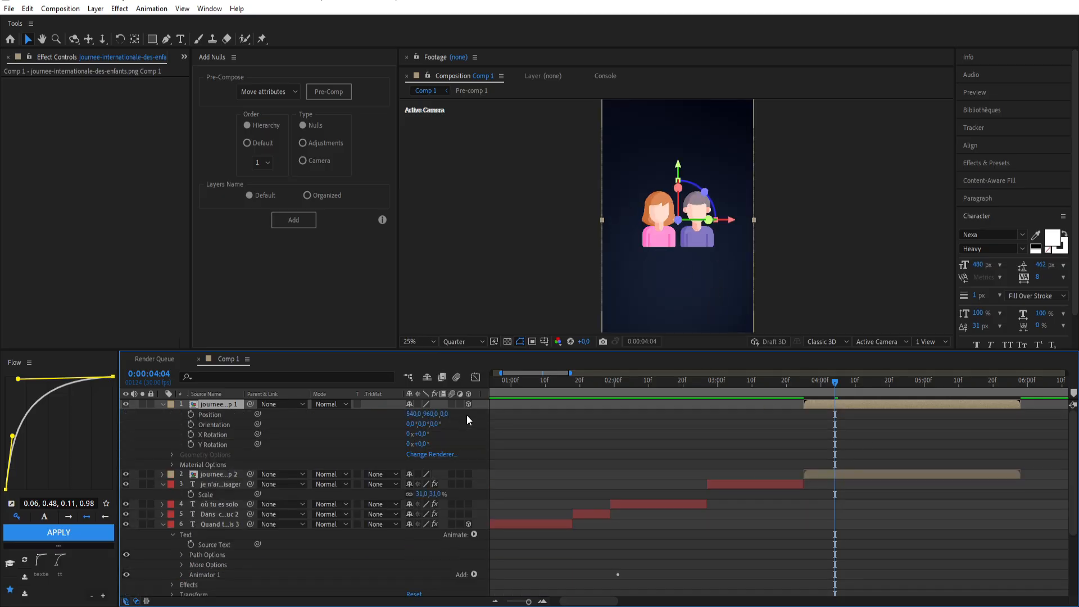
left_click_drag(831, 476, 827, 475)
left_click(468, 474)
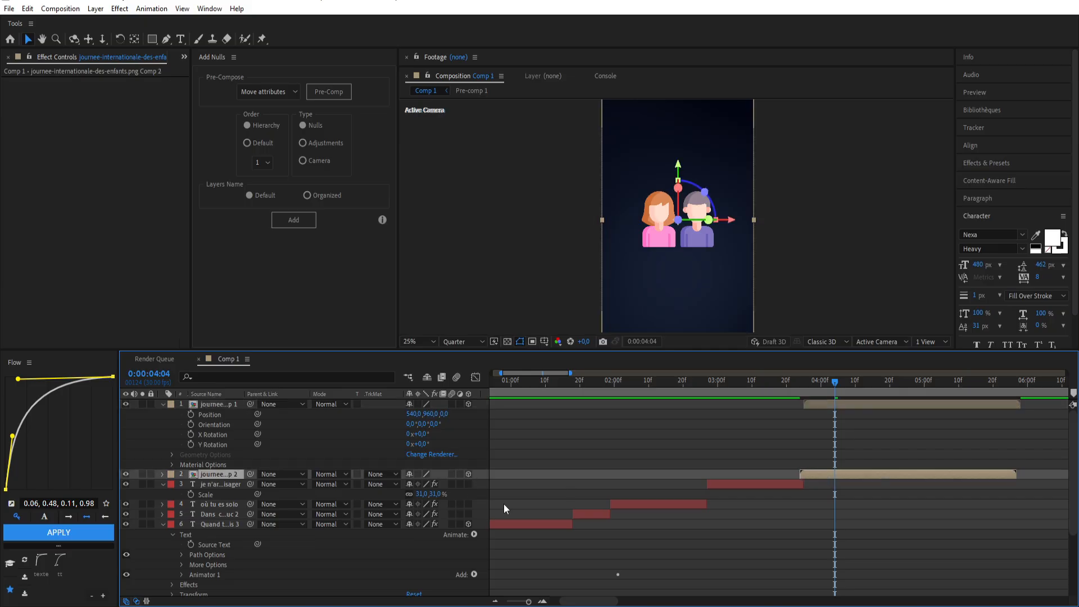
Animate the boy pre-comp's X position from 1120 at 0:00:03:25 to 550 at about 0:00:05:06.
left_click(804, 406)
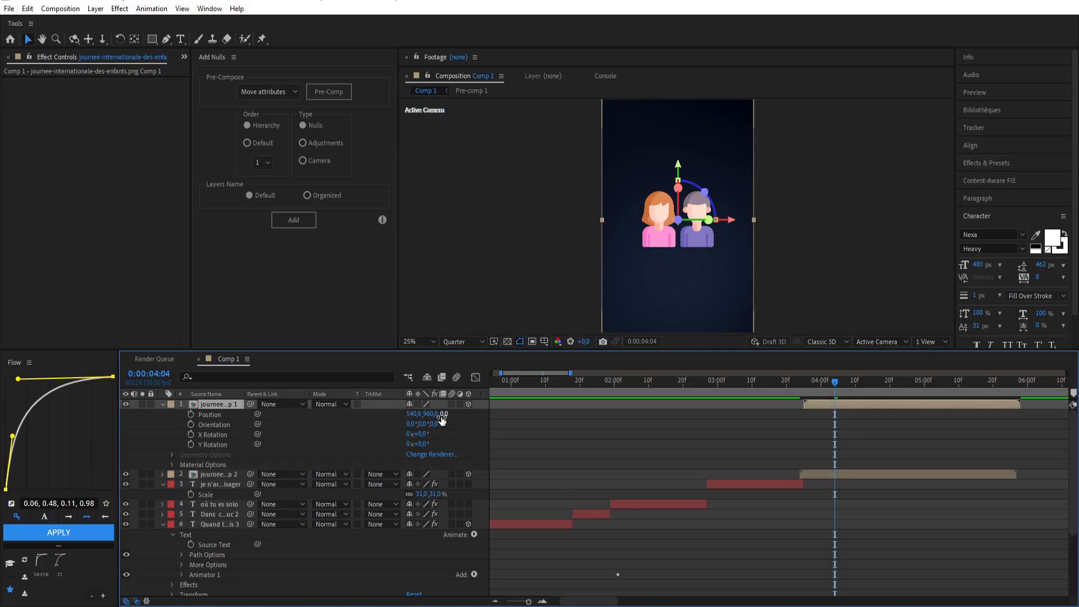
left_click_drag(416, 414, 725, 401)
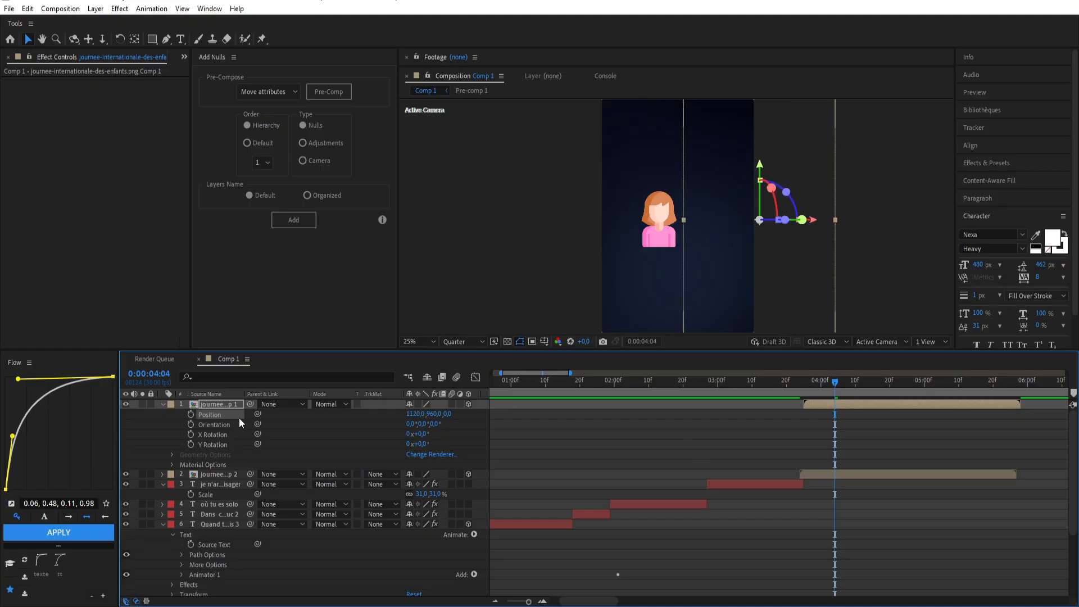
left_click(191, 415)
left_click_drag(836, 415, 804, 438)
left_click_drag(414, 417, 136, 461)
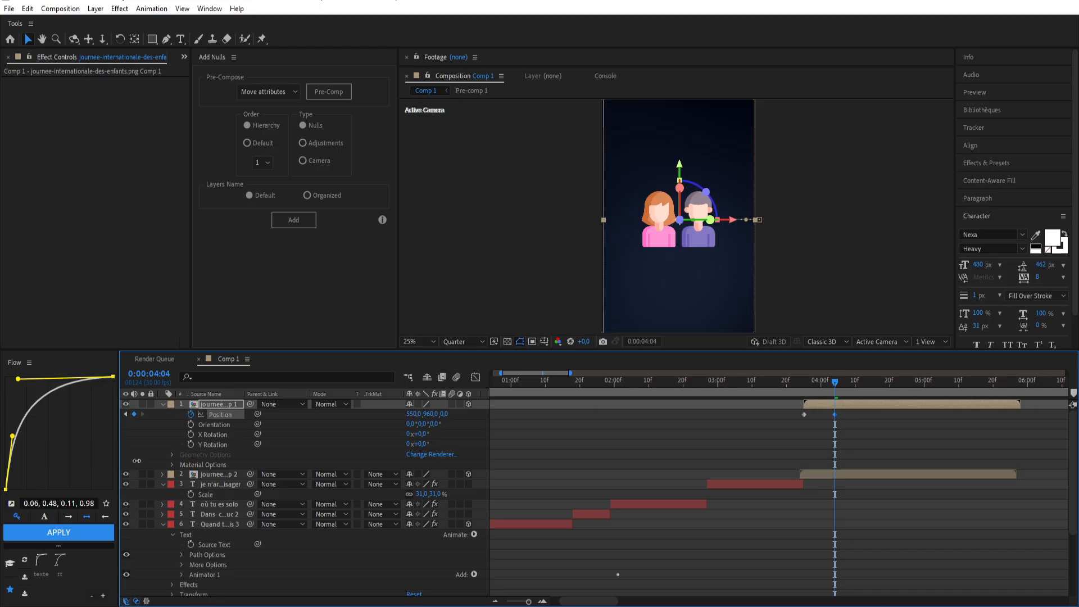
left_click(804, 386)
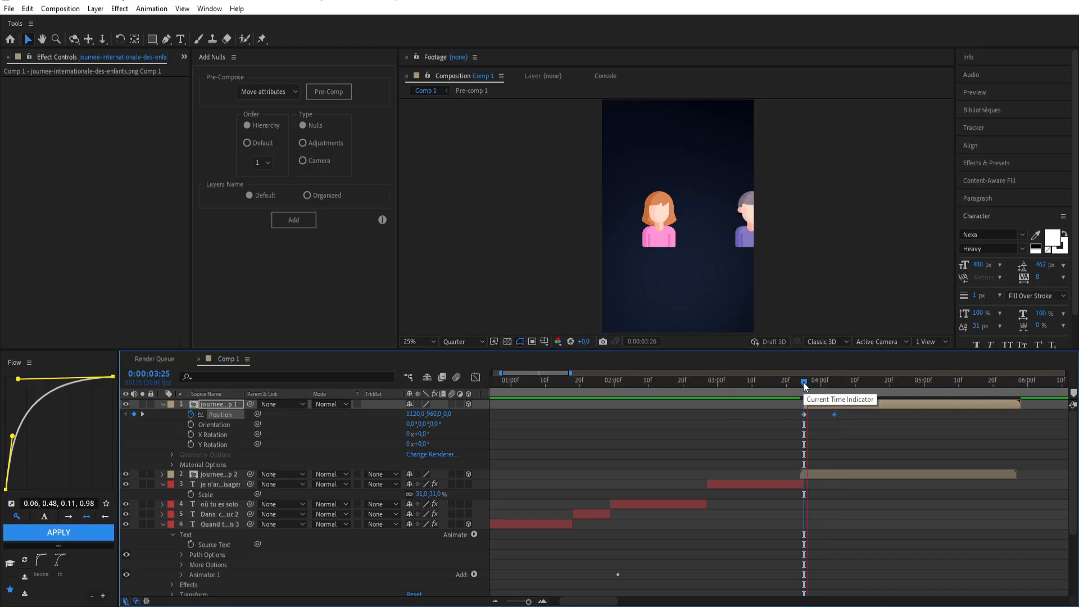
left_click_drag(835, 414, 905, 420)
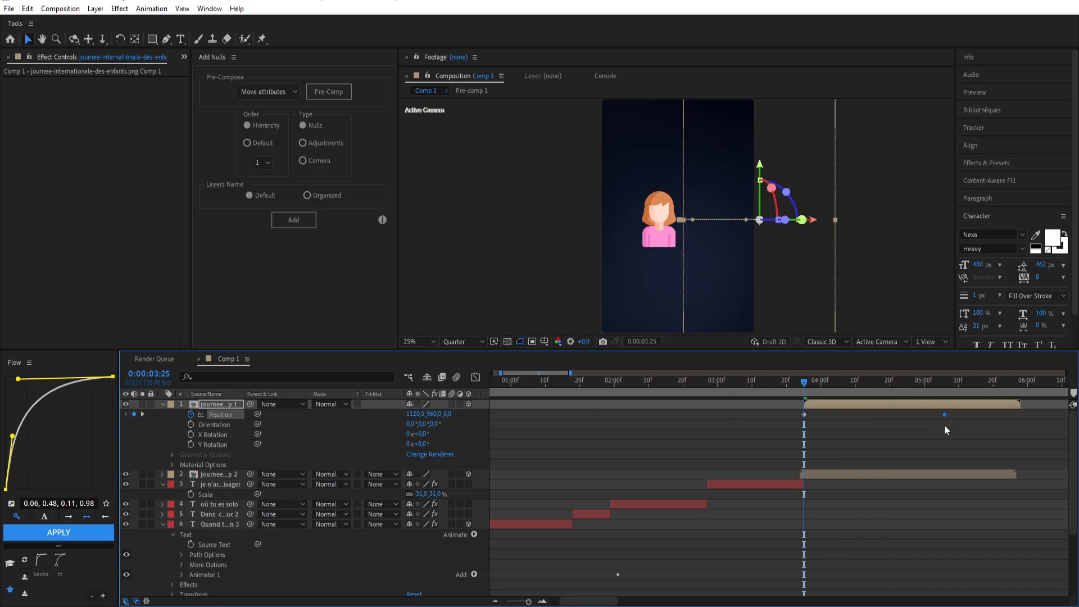
Realign the girl pre-comp to start at 0:00:03:25 and animate its X position from -207 there to 540 at about 0:00:05:06.
double_click(811, 477)
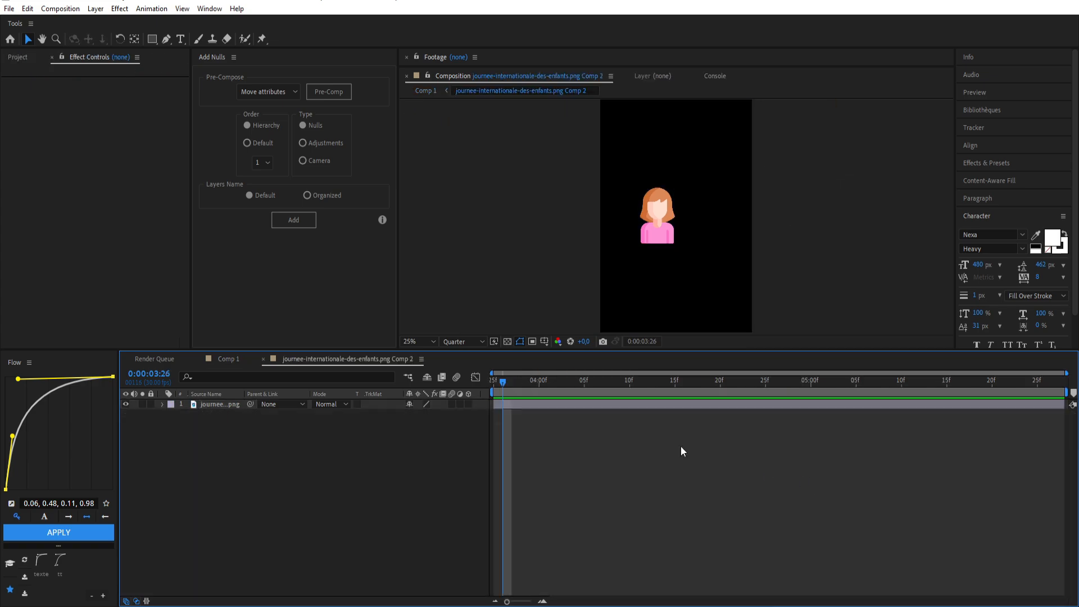
left_click(230, 361)
left_click_drag(811, 477, 816, 477)
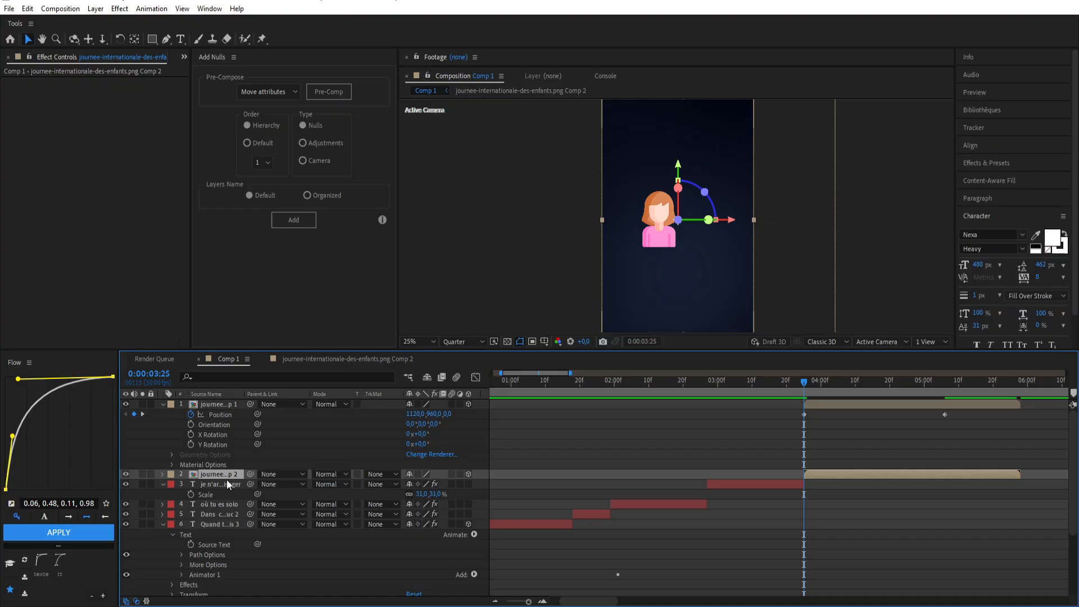
key("alt+shift+p")
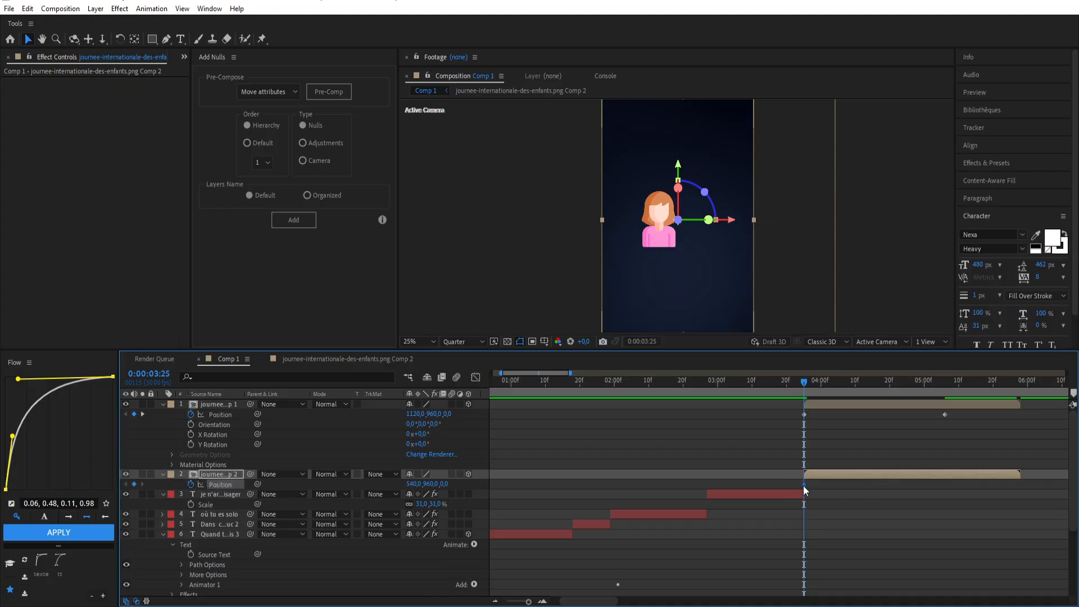
left_click_drag(804, 485, 945, 484)
left_click_drag(415, 484, 231, 485)
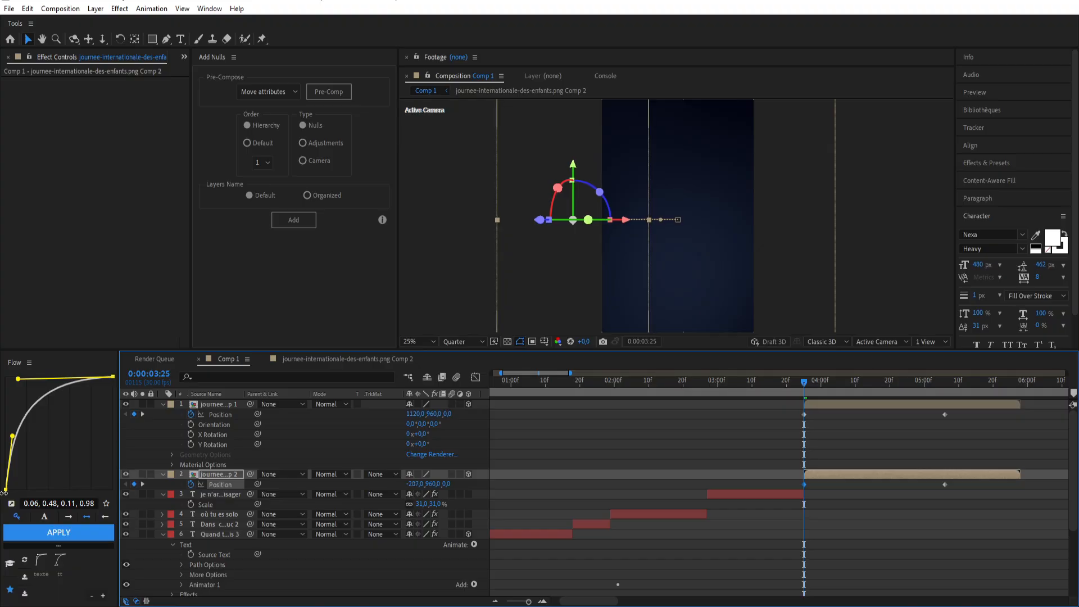
Preview the slide-in, set the girl's starting X position to -61, and apply Easy Ease to both layers' position keyframes.
key("space")
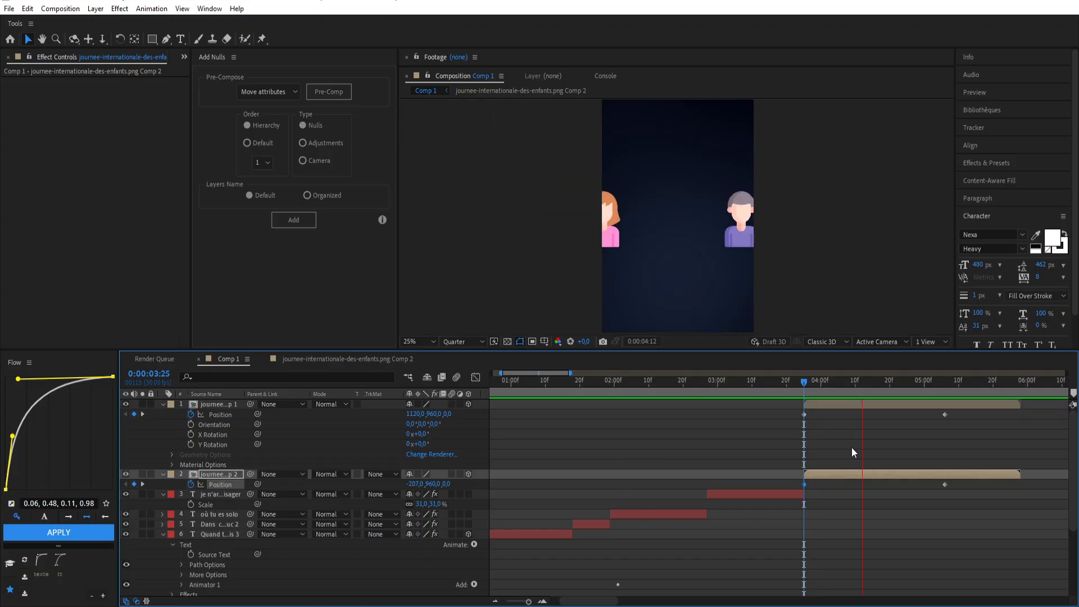
key("space")
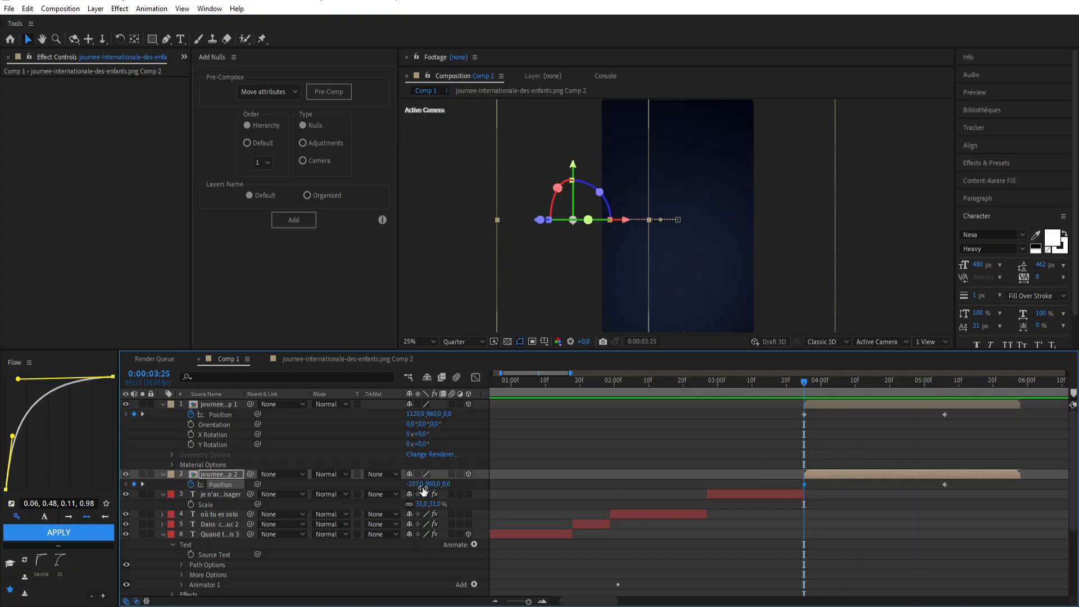
key("comma")
left_click_drag(956, 416, 938, 432)
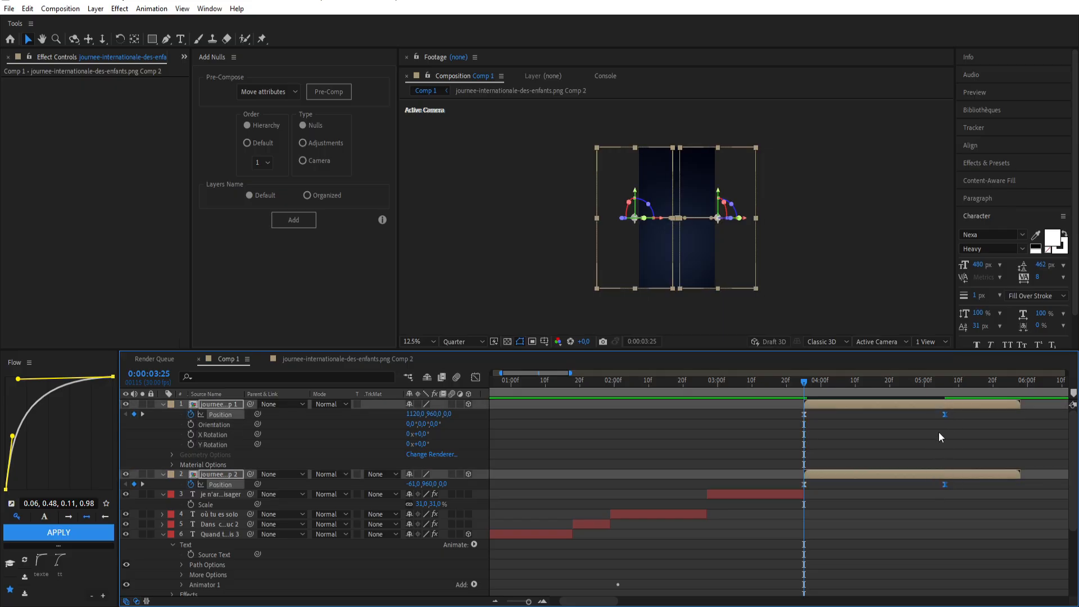
Reshape both position speed curves in the graph editor to peak early and slow down gradually, ending at about 0:00:05:26.
left_click(476, 376)
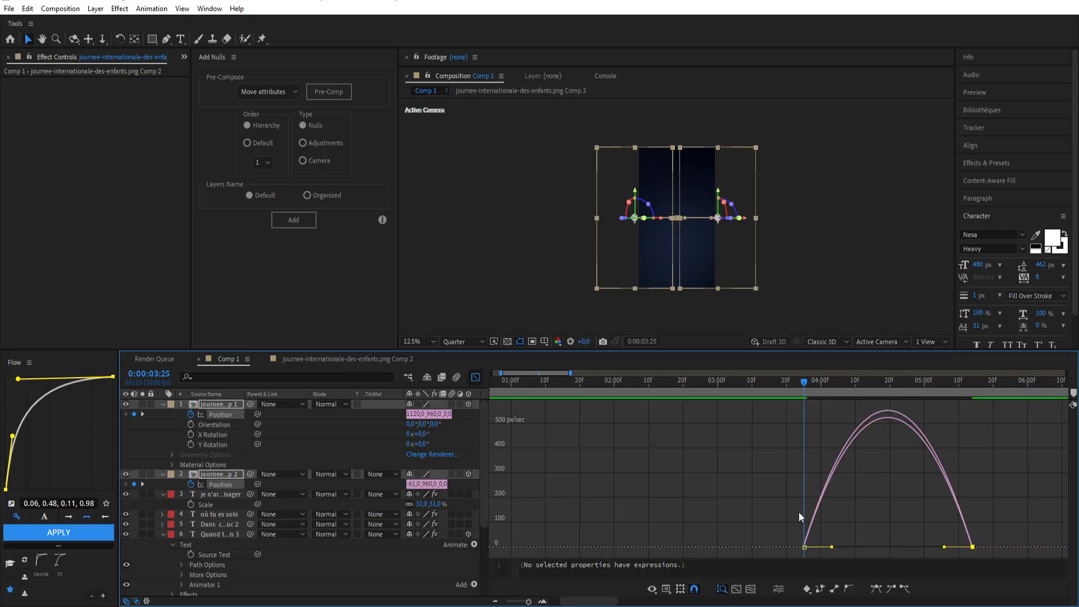
left_click_drag(831, 547, 856, 545)
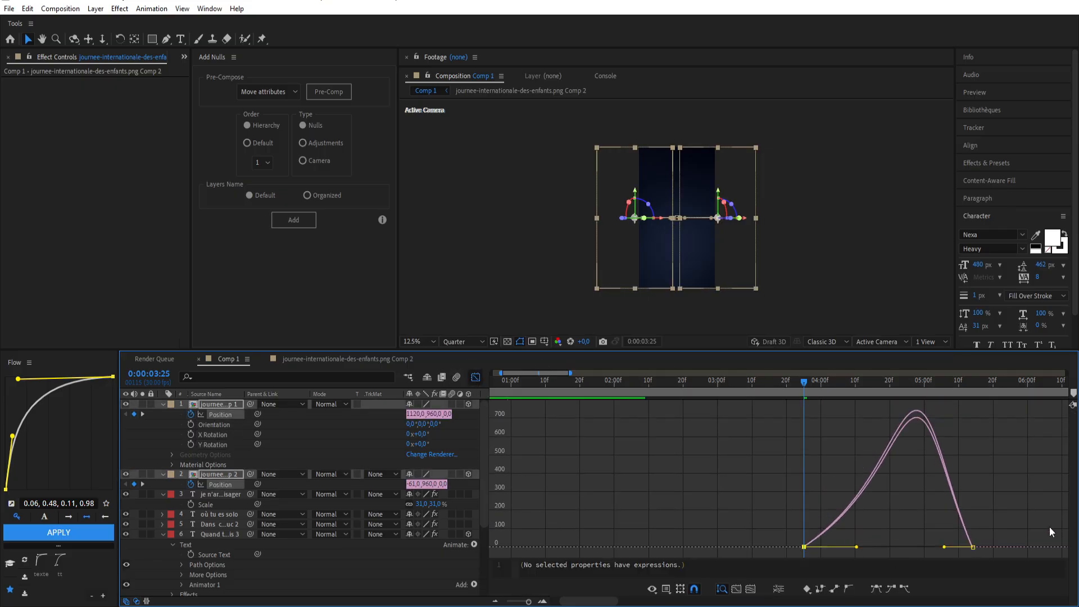
left_click_drag(941, 546, 922, 552)
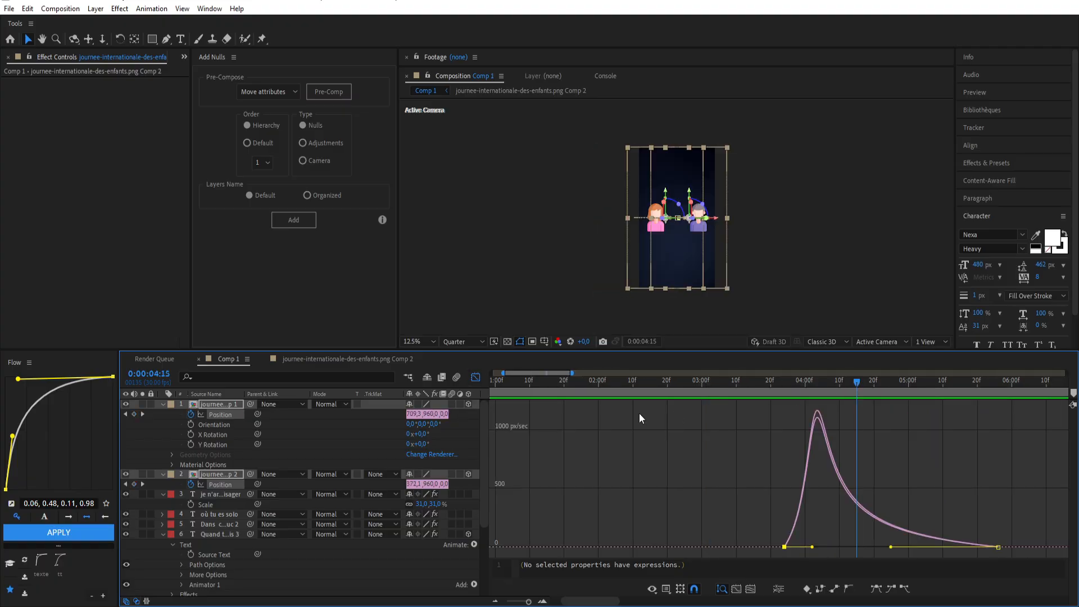
left_click(475, 377)
left_click(789, 380)
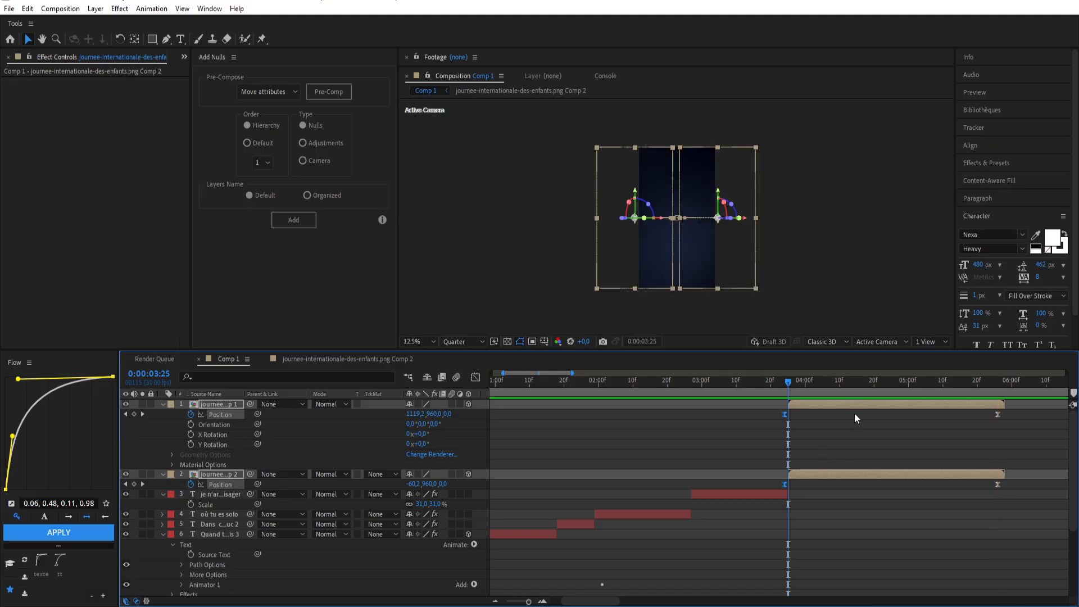
Duplicate the "je n'arrive pas à envisager" caption, bring the copy above all layers, and span it across the children layers from 0:00:03:25.
left_click(878, 384)
left_click(842, 260)
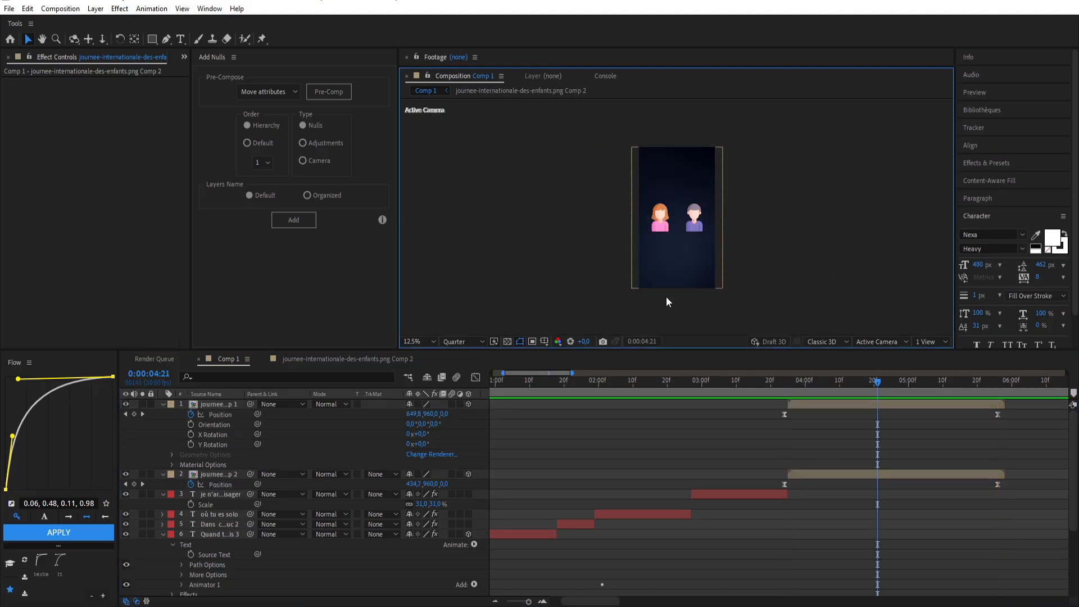
left_click(740, 494)
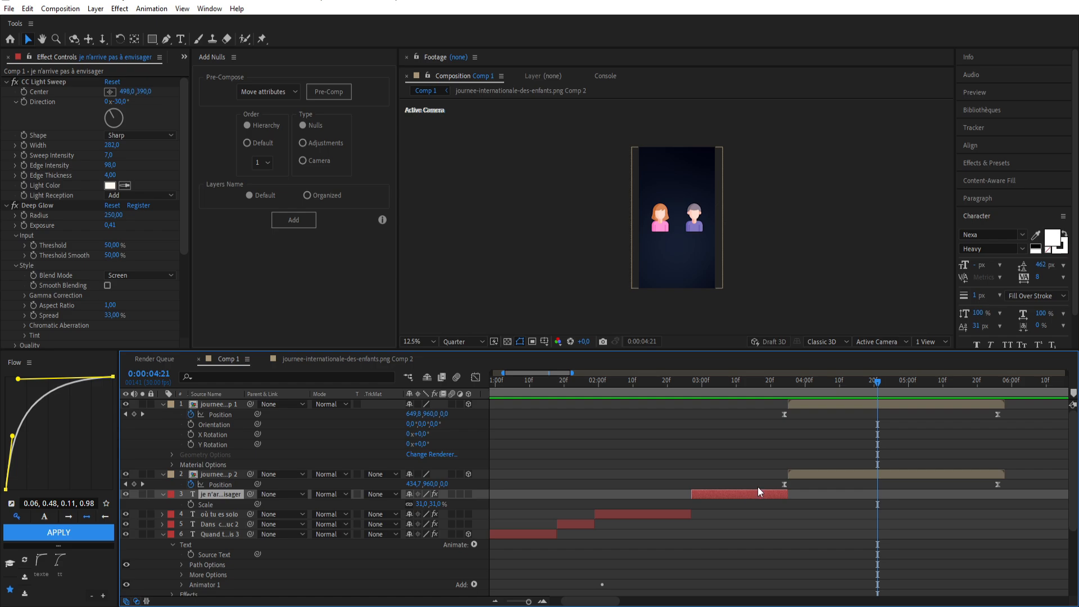
key("ctrl+d")
key("ctrl+shift+bracketright")
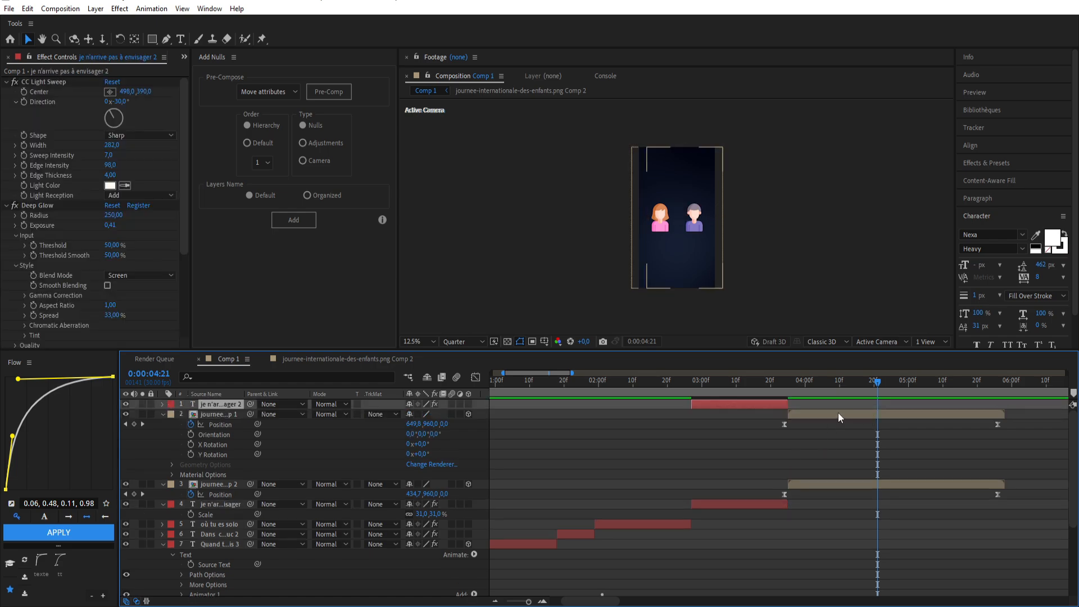
left_click_drag(732, 404, 810, 430)
left_click_drag(884, 404, 1004, 401)
Replace the copied caption's text with "des frères des soeurs" on two lines, retime it to start at about 0:00:04:09, and preview it.
double_click(978, 406)
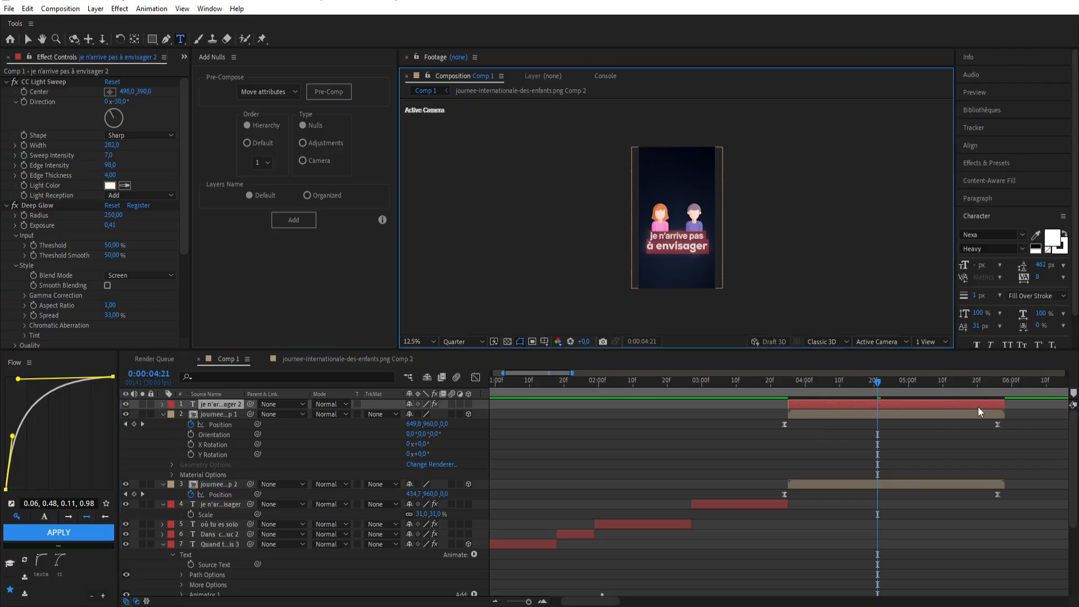
type("des f")
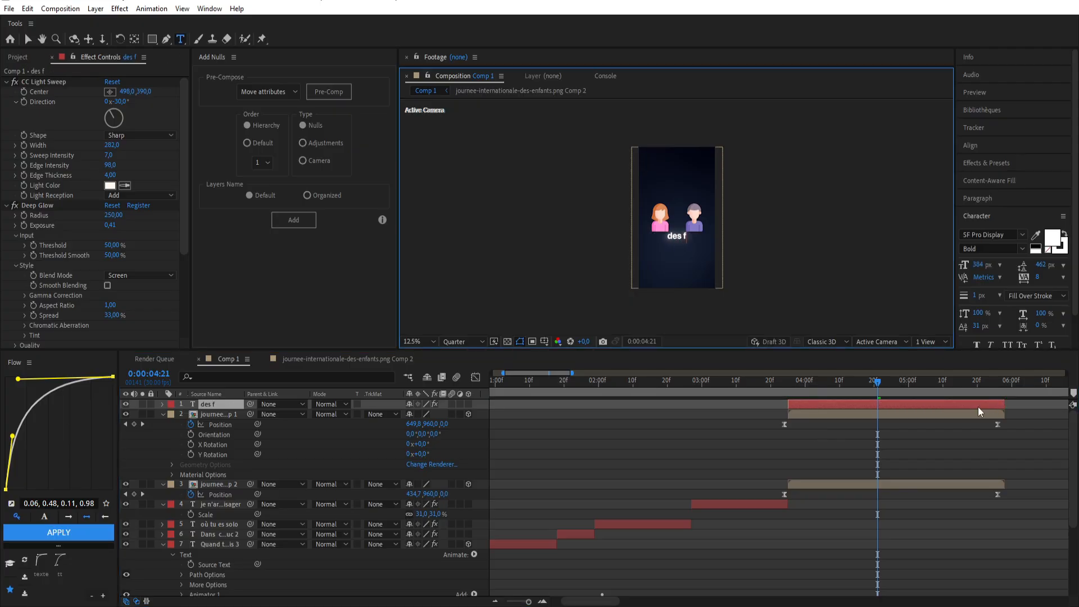
type("rères des soeu")
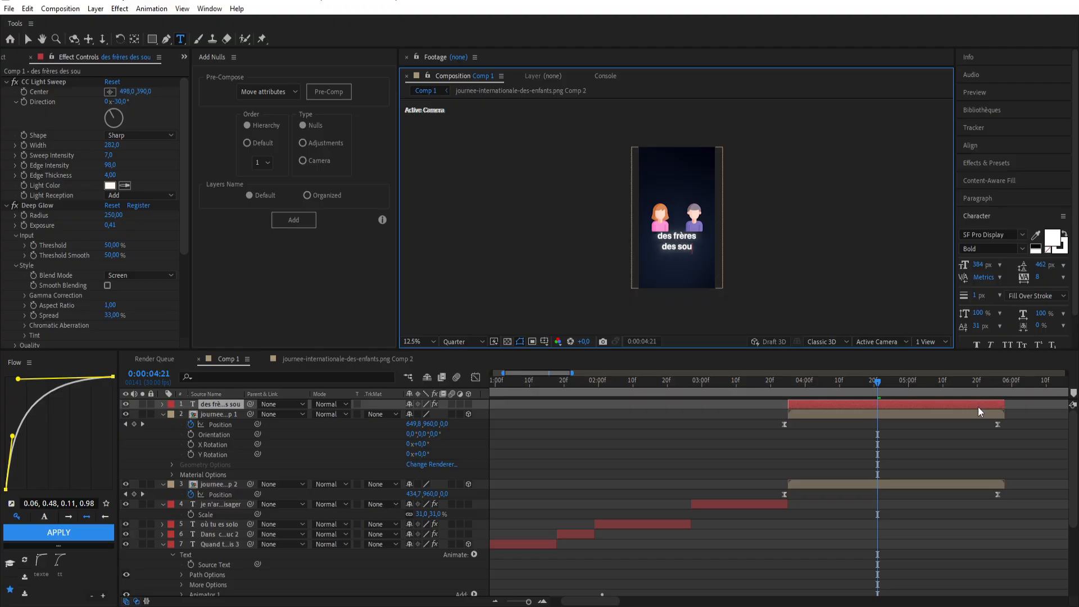
type("rs")
key("Escape")
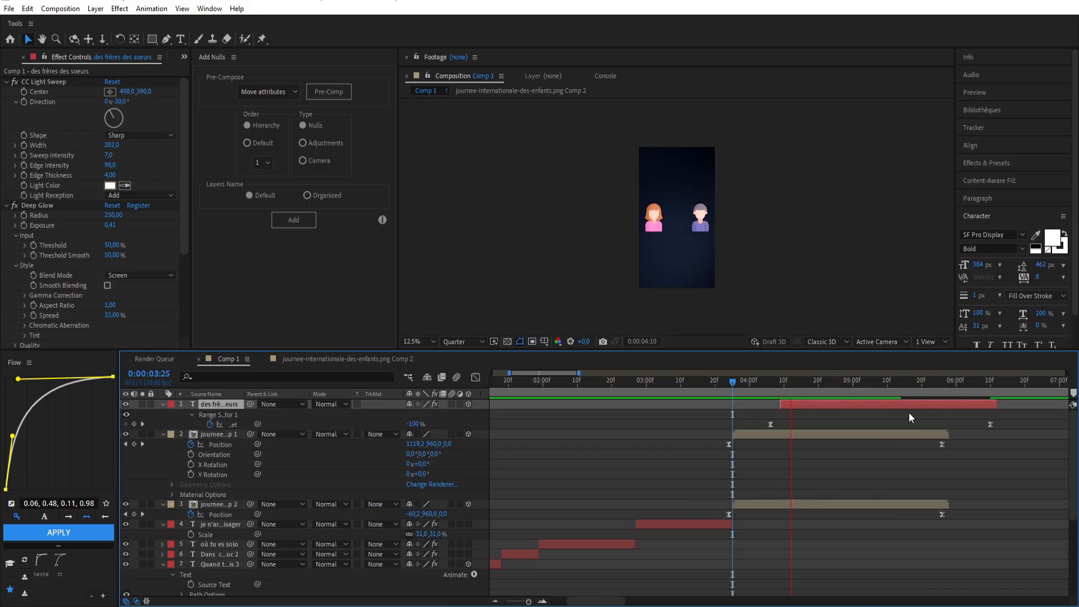
key("space")
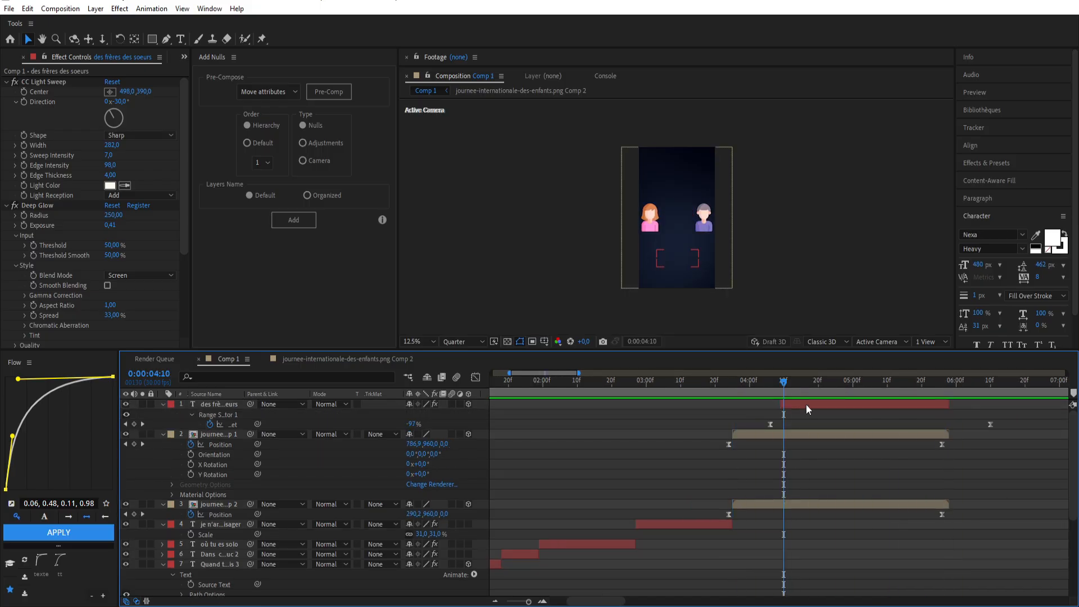
Add a new camera with default settings and trim it to the children layers' duration, starting at 0:00:03:25.
left_click(806, 404)
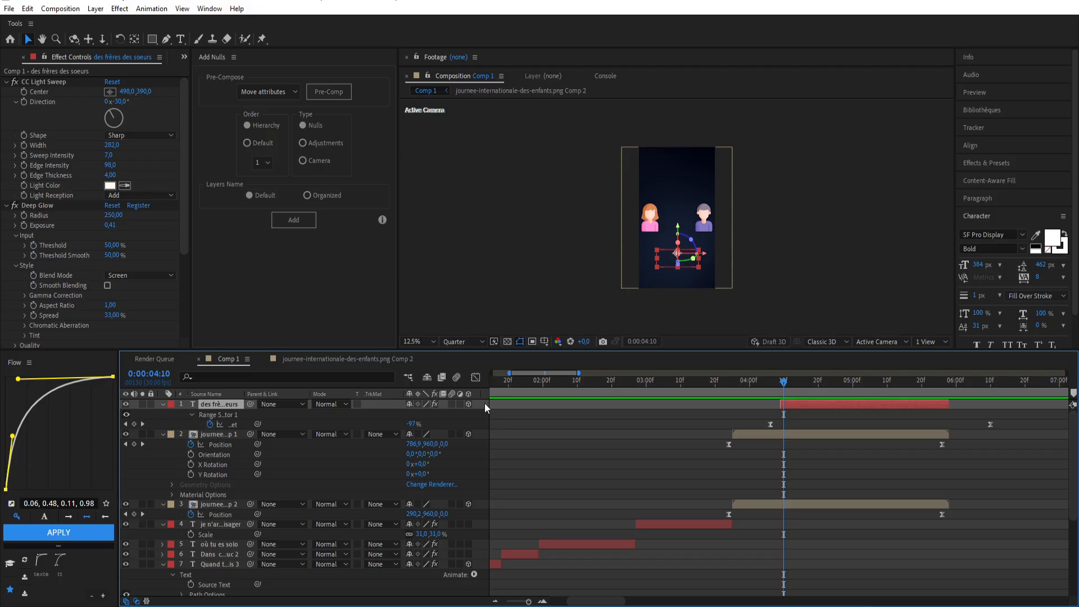
right_click(487, 408)
mouse_move(590, 408)
left_click(687, 467)
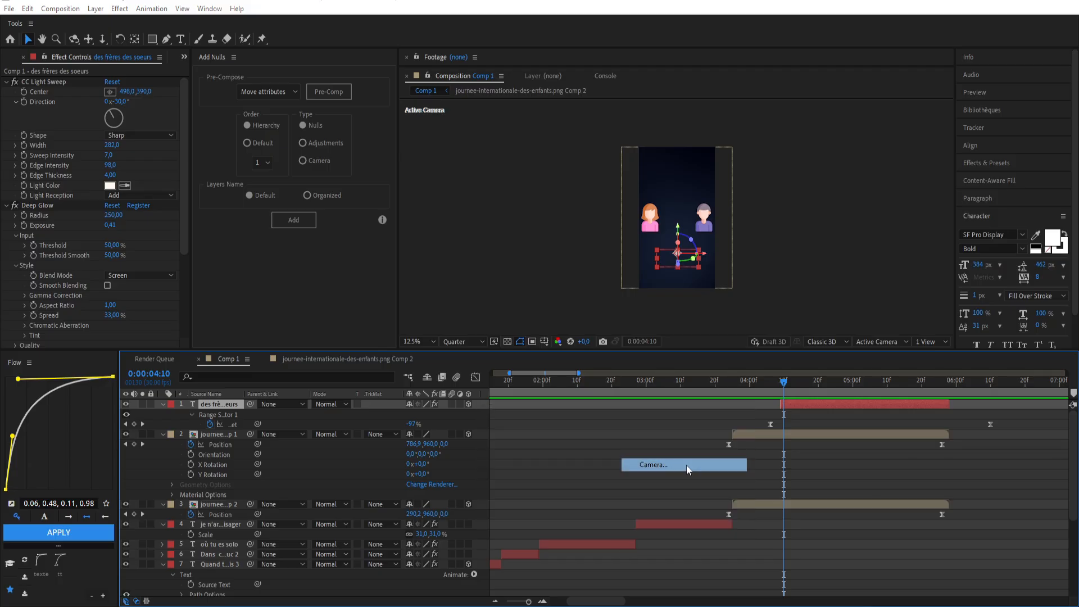
key("Return")
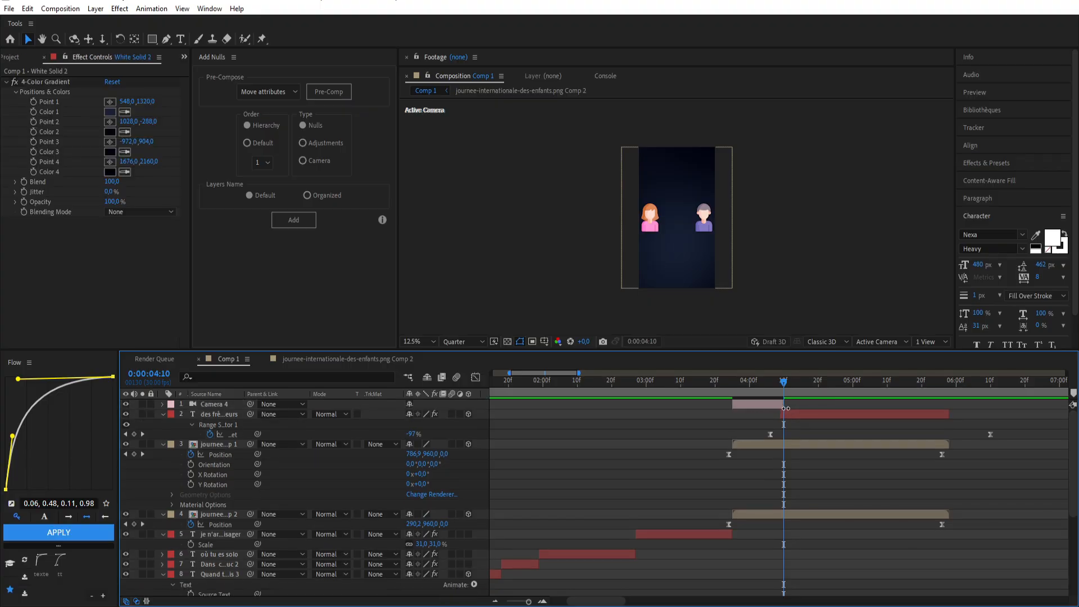
left_click_drag(1068, 404, 950, 434)
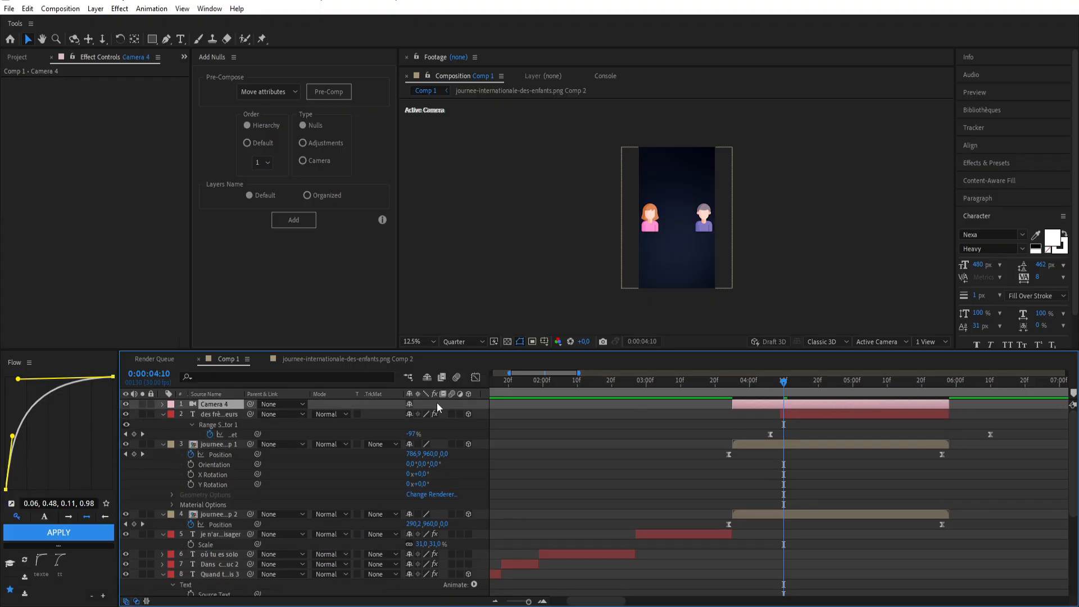
Create a 3D null trimmed to the new camera's duration and parent the camera to it.
right_click(479, 407)
mouse_move(534, 410)
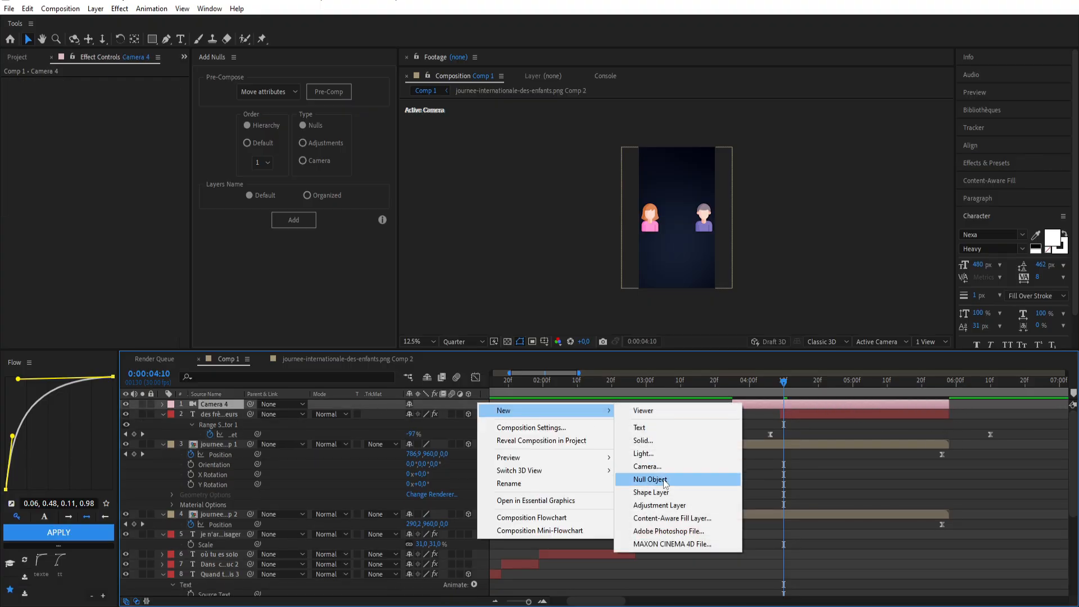
left_click(661, 482)
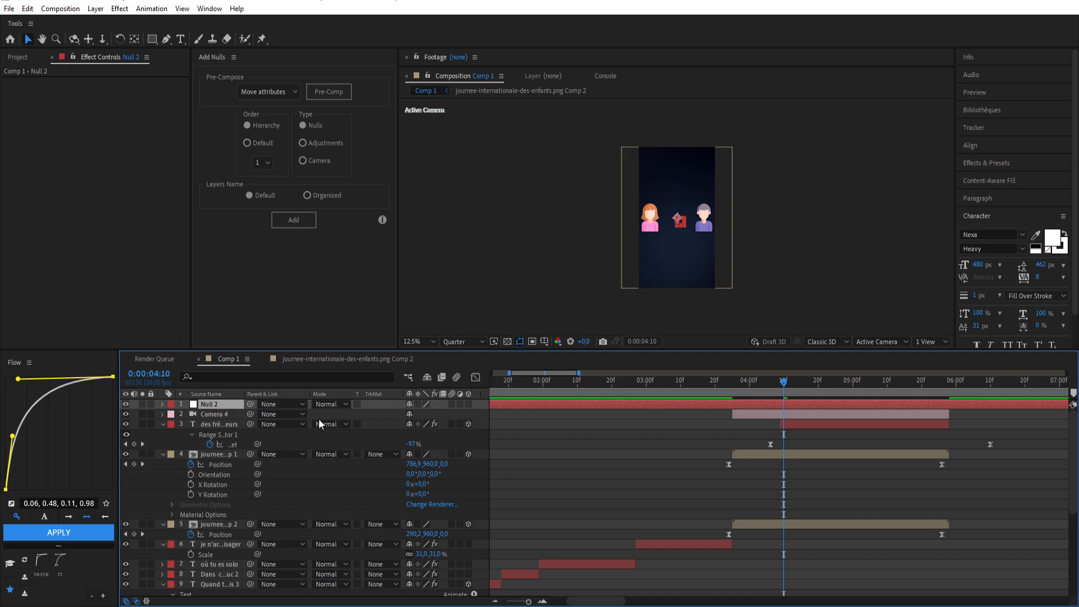
left_click_drag(250, 414, 213, 402)
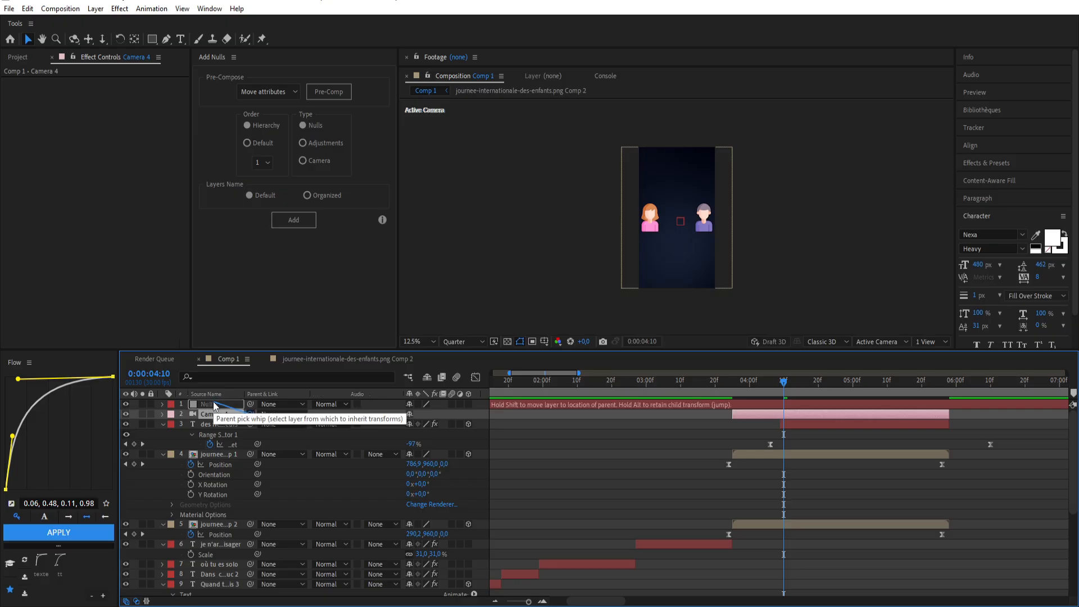
left_click(751, 403)
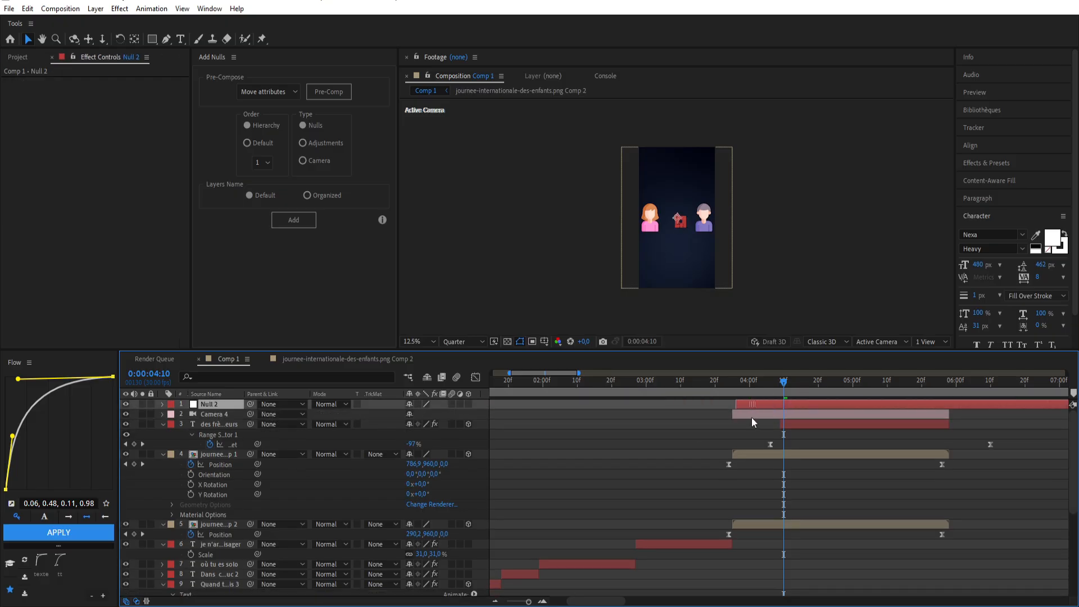
left_click_drag(1067, 404, 950, 383)
key("p")
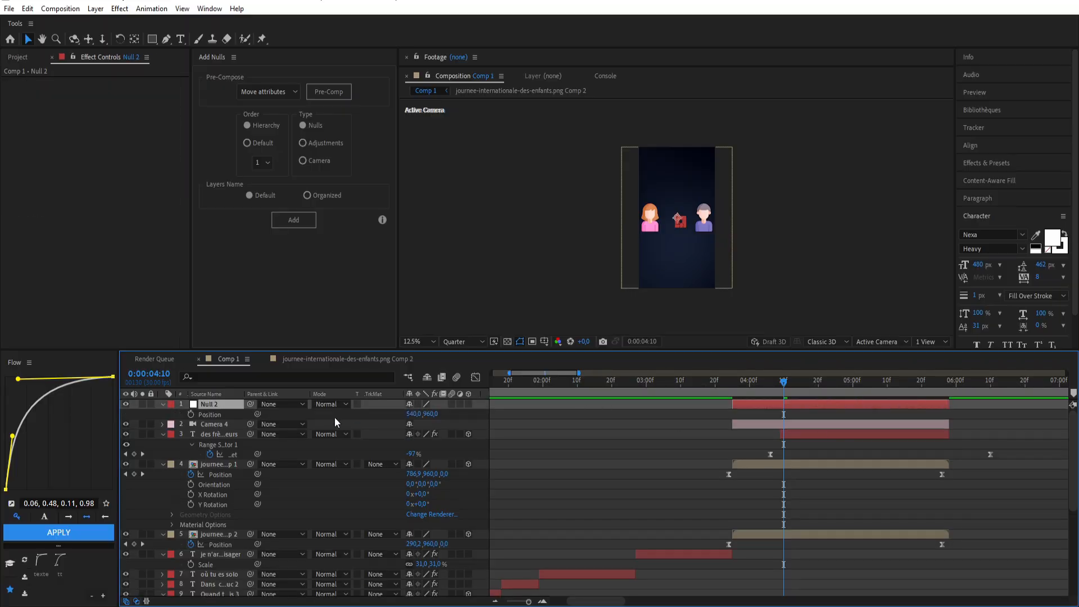
left_click(469, 404)
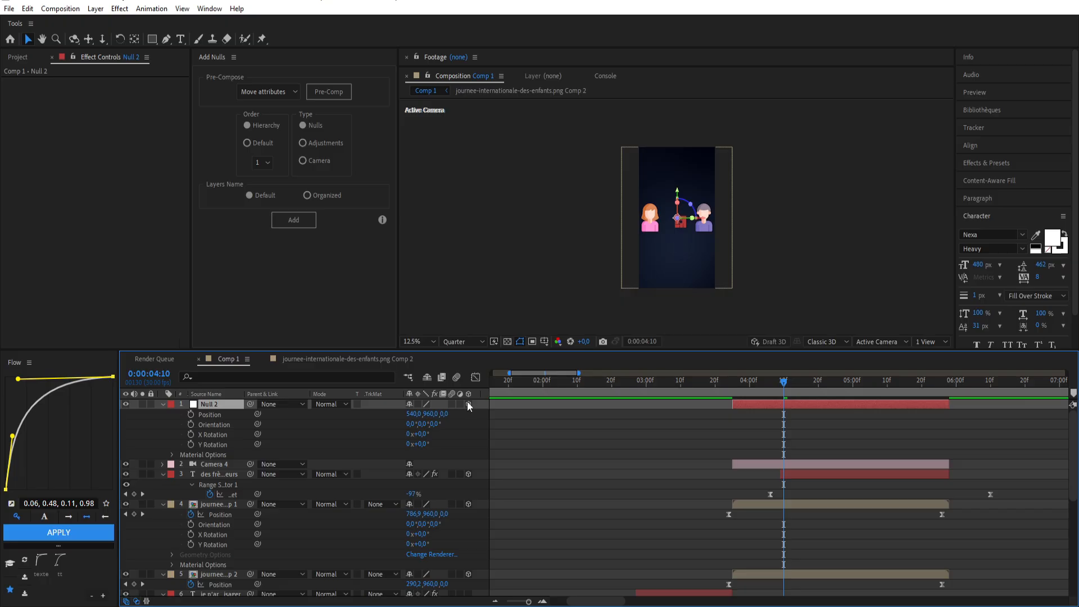
left_click(809, 464)
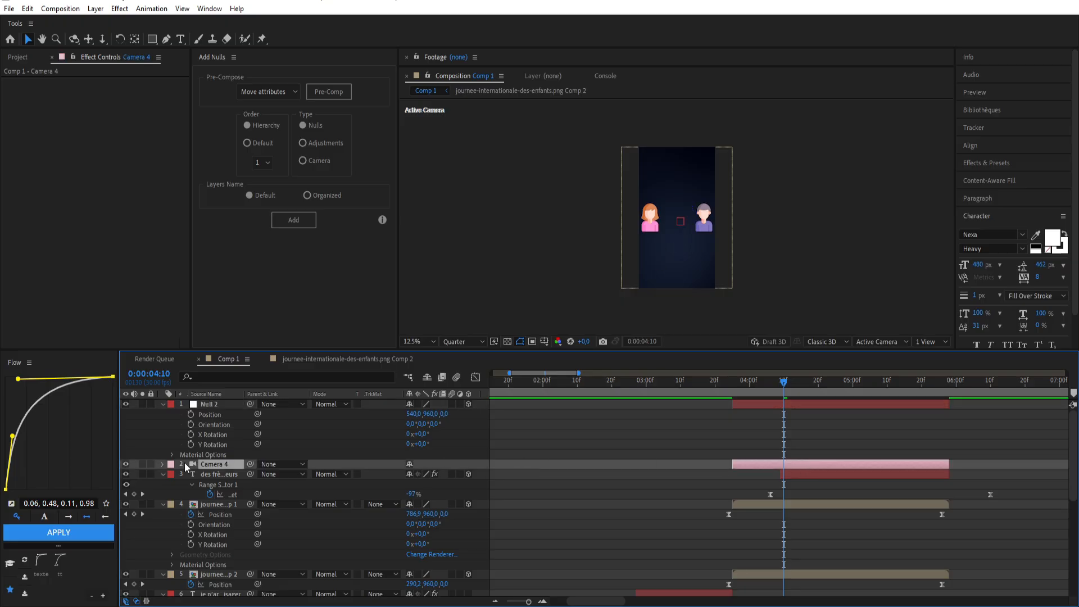
Animate the null's Z position from 1080 at 0:00:03:25 to a lower value at the layer's end, with eased keyframes.
left_click_drag(445, 414, 1056, 421)
left_click(837, 404)
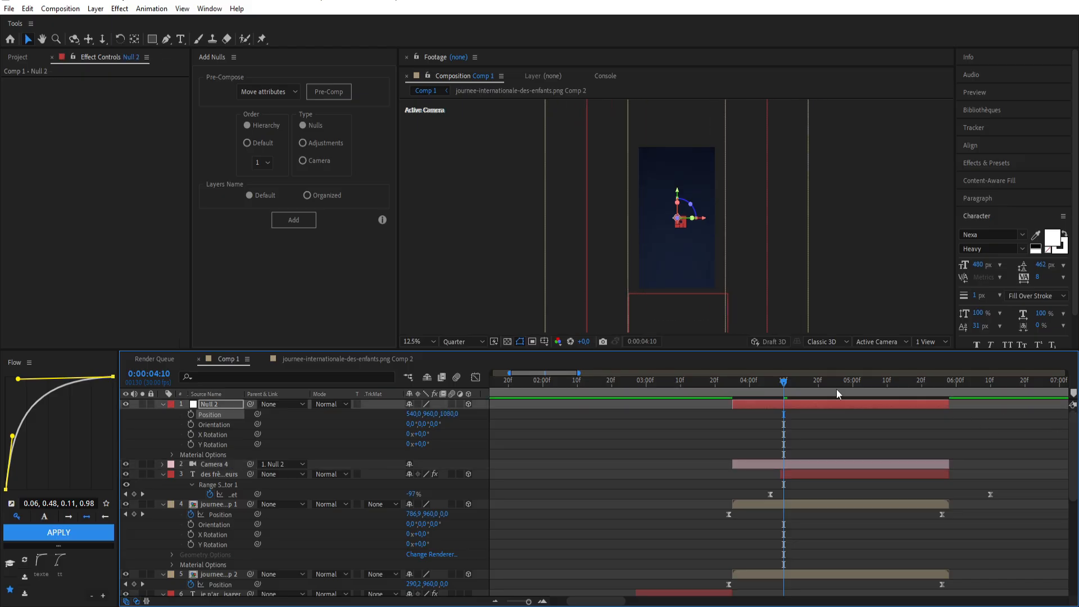
left_click(190, 414)
left_click_drag(784, 414, 733, 416)
left_click_drag(455, 416, 396, 417)
left_click_drag(784, 414, 595, 423)
Reshape the null's position speed curve to peak early and slow down gradually, and preview the camera move.
left_click(476, 378)
left_click_drag(993, 504, 842, 546)
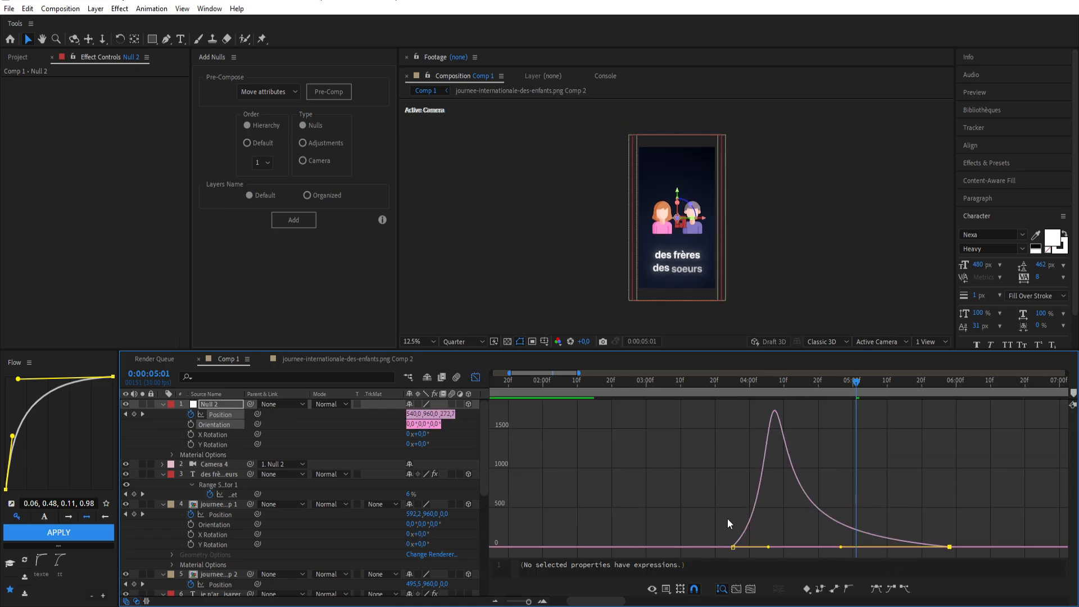
left_click(726, 387)
key("space")
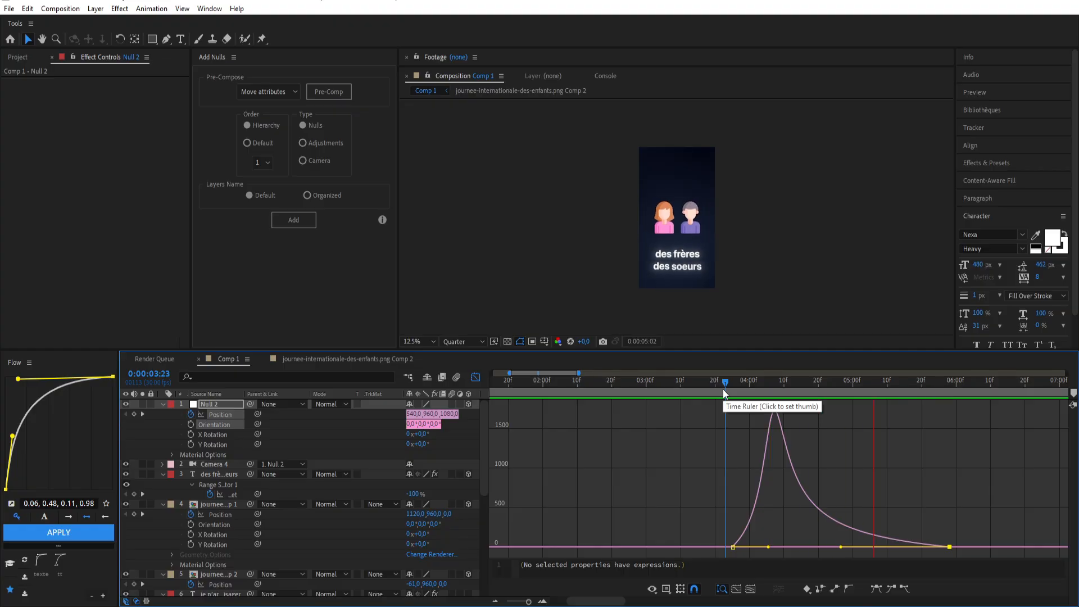
left_click(832, 384)
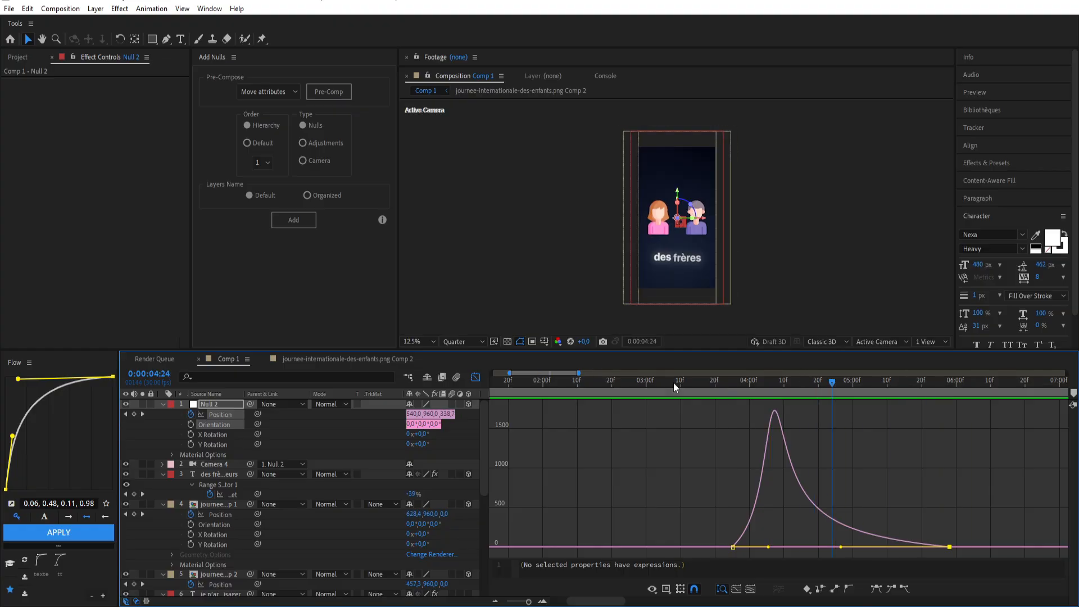
left_click(474, 379)
Move the "des frères des soeurs" caption up to just beneath the children and preview the scene.
mouse_move(833, 384)
left_mouse_down()
mouse_move(767, 410)
mouse_move(822, 386)
left_mouse_up()
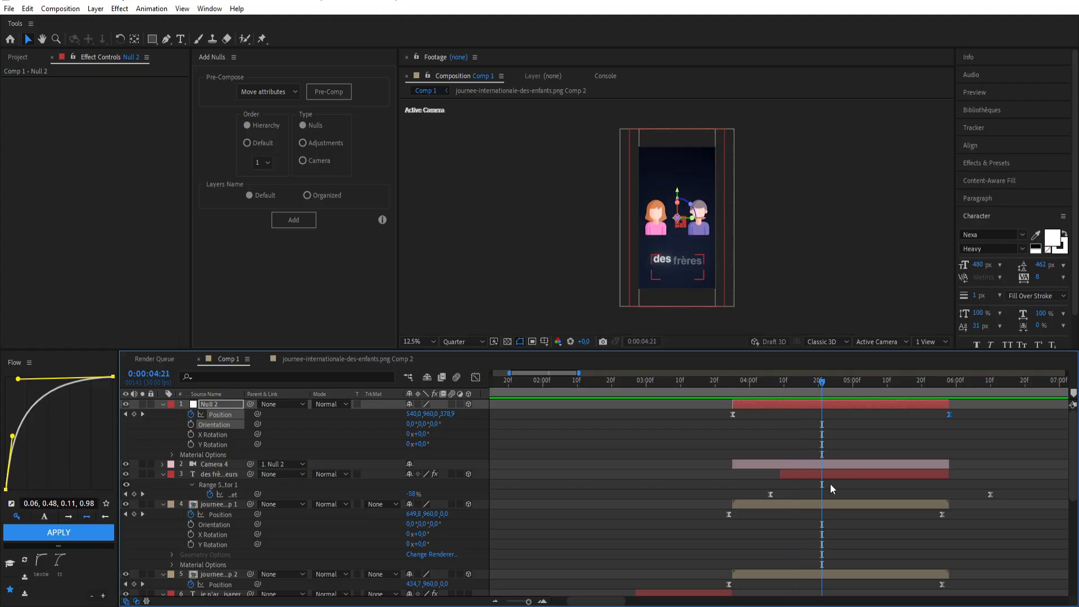
left_click(829, 472)
left_click(670, 277)
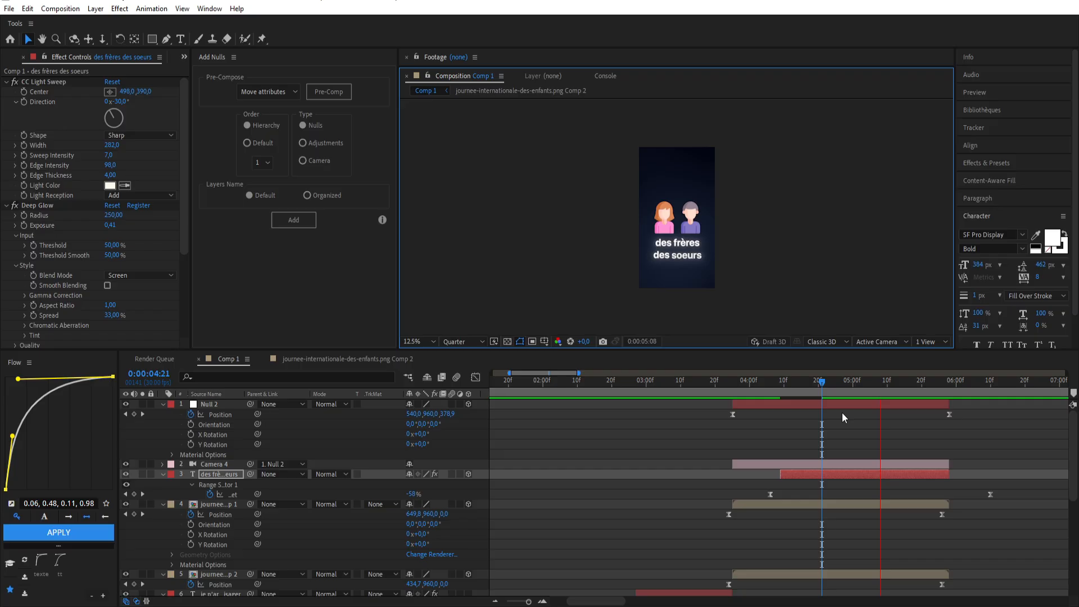
left_click(734, 380)
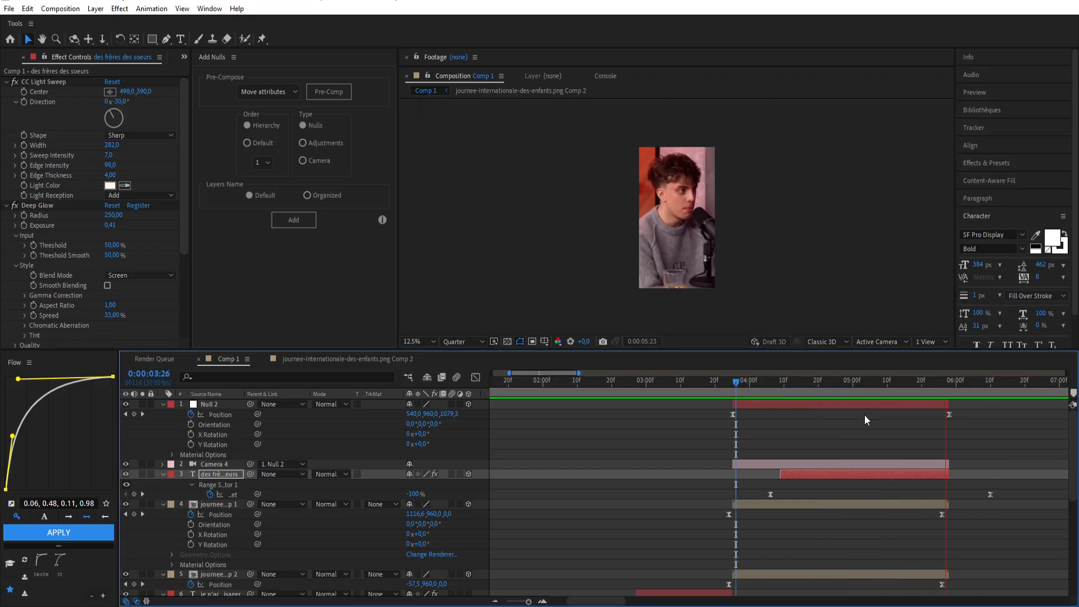
Apply CC Light Sweep to the boy pre-comp and centre the sweep on the boy at about 671.9, 988.
left_click(835, 380)
scroll(836, 405, "down", 2)
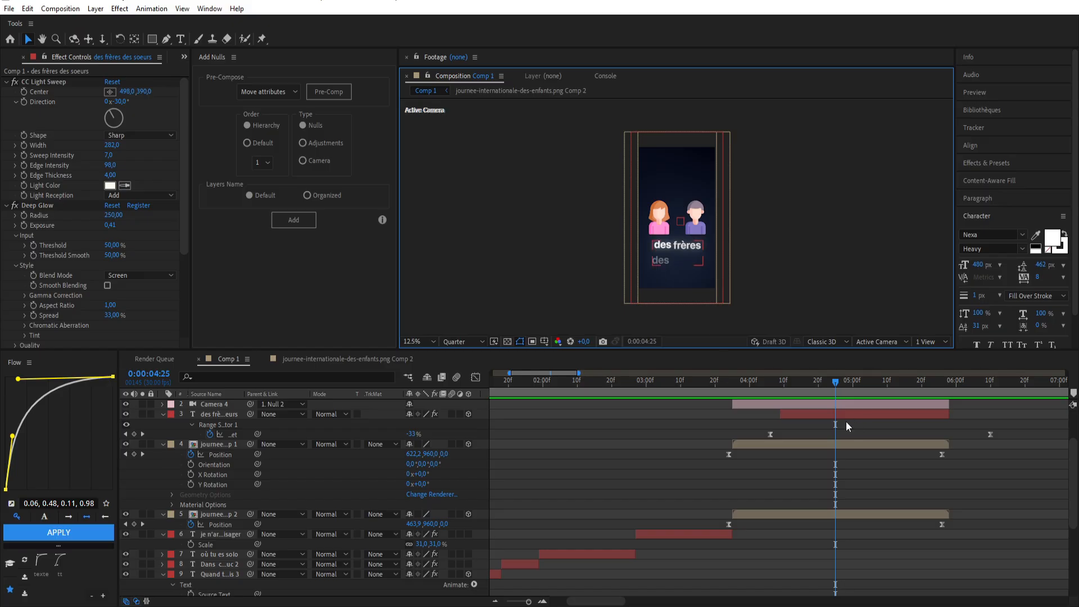
left_click(836, 444)
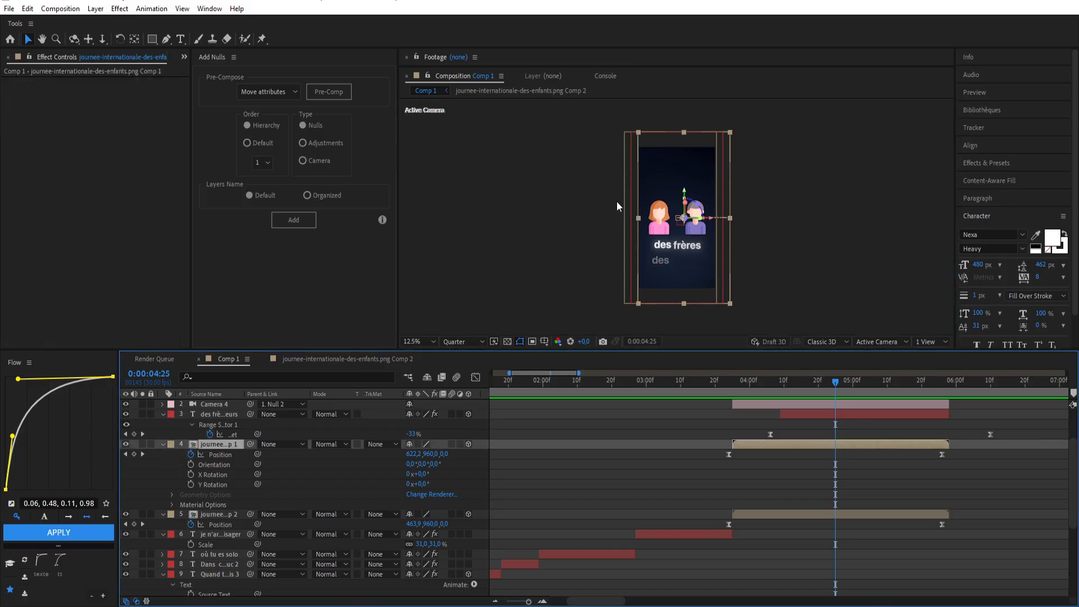
key("ctrl+space")
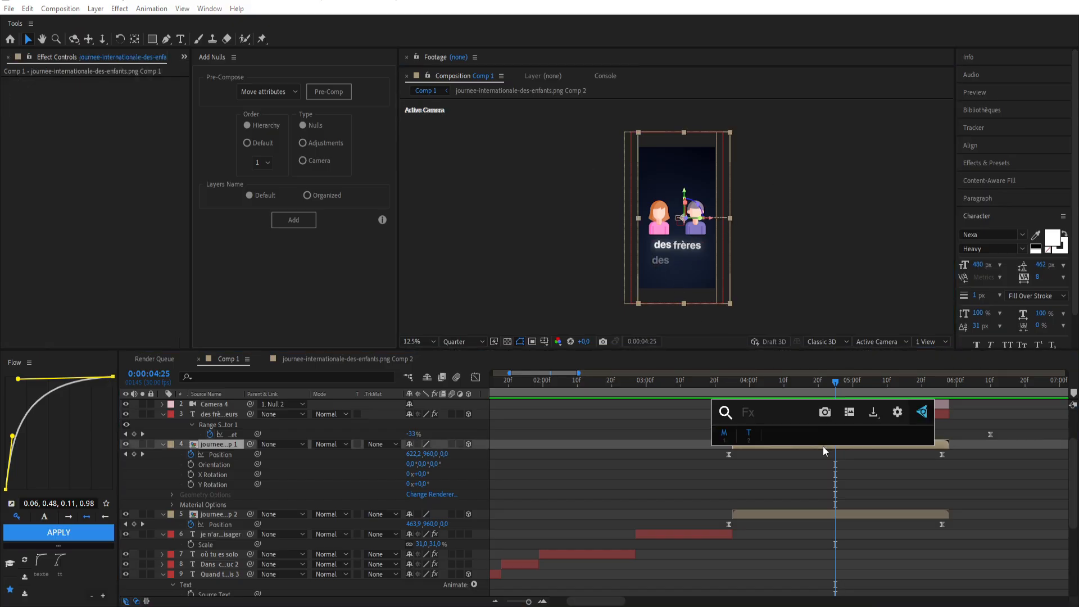
type("se")
key("BackSpace")
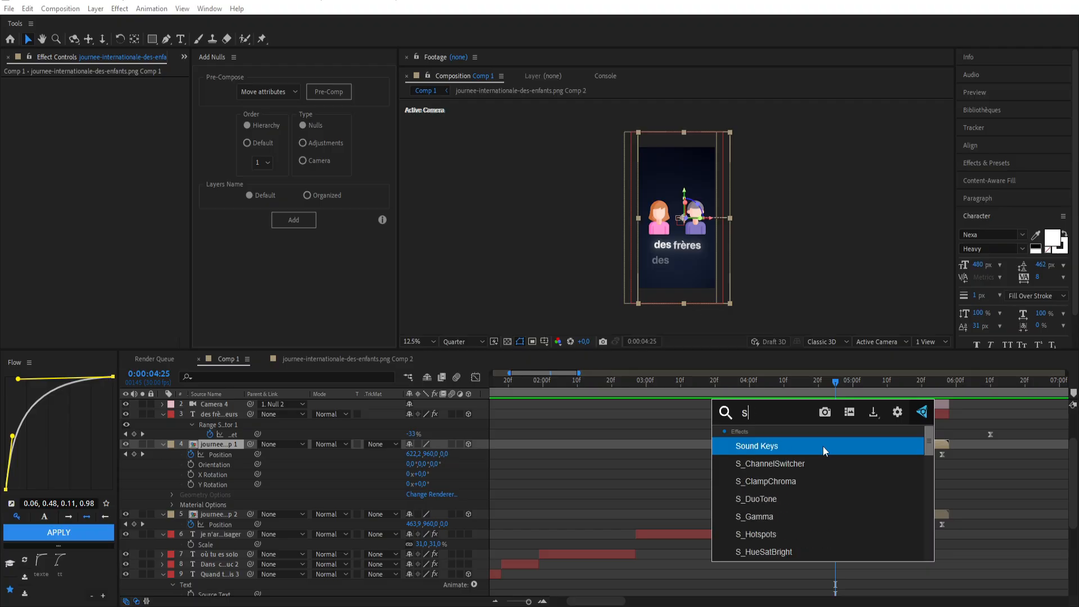
type("we")
left_click(823, 446)
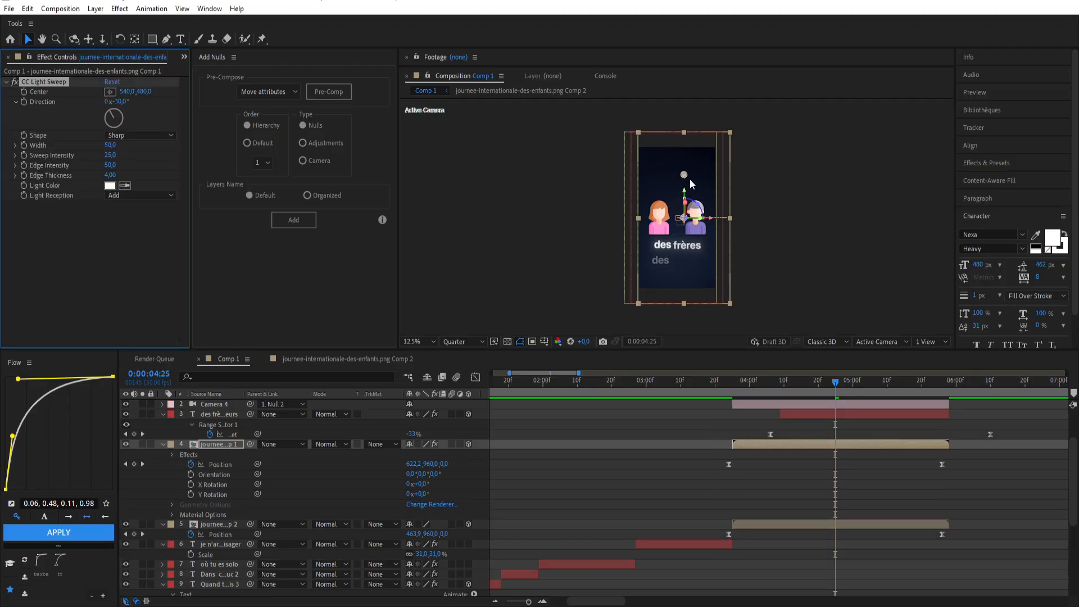
left_click(697, 223)
Switch the preview resolution to Full and set the boy's light sweep to width 110 and sweep intensity 5.
key("period")
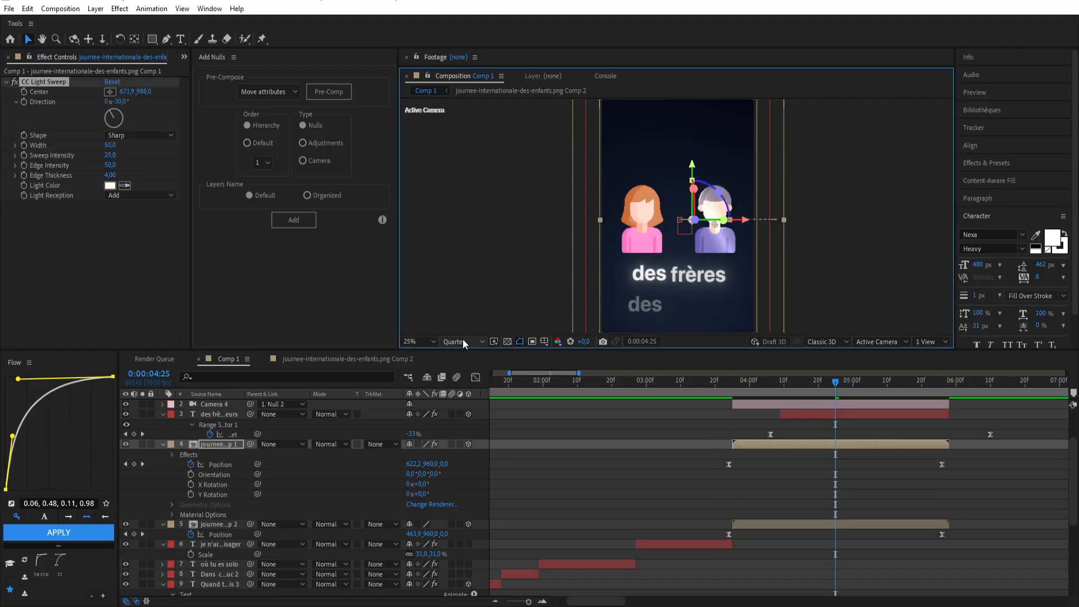
left_click(462, 341)
left_click(461, 369)
key("period")
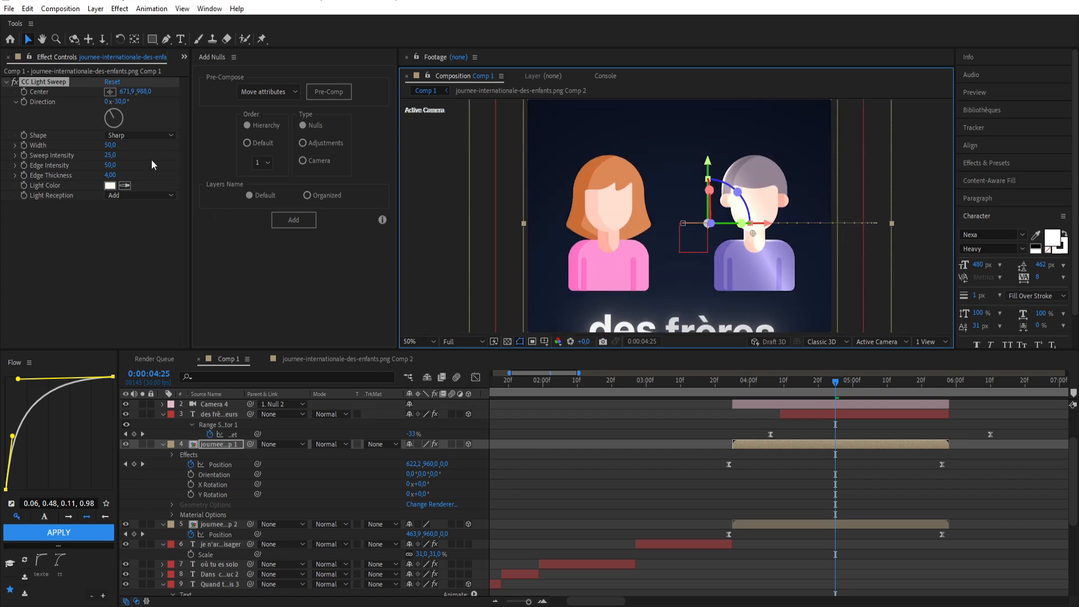
mouse_move(112, 147)
left_mouse_down()
mouse_move(135, 147)
mouse_move(104, 163)
left_mouse_up()
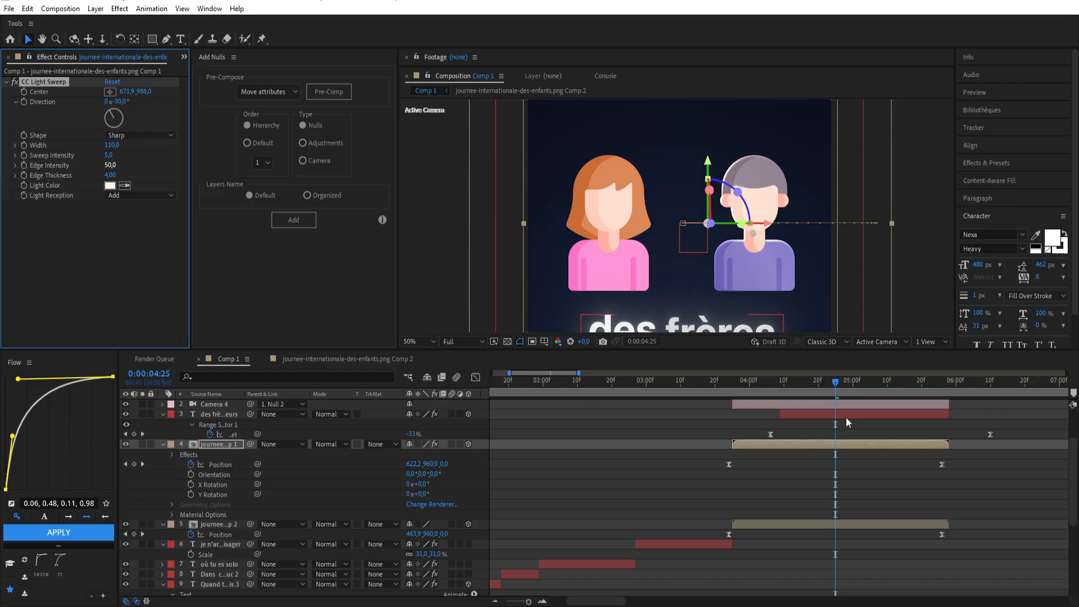
Apply the Deep Glow effect to the boy pre-comp.
key("ctrl+space")
type("dee")
key("Return")
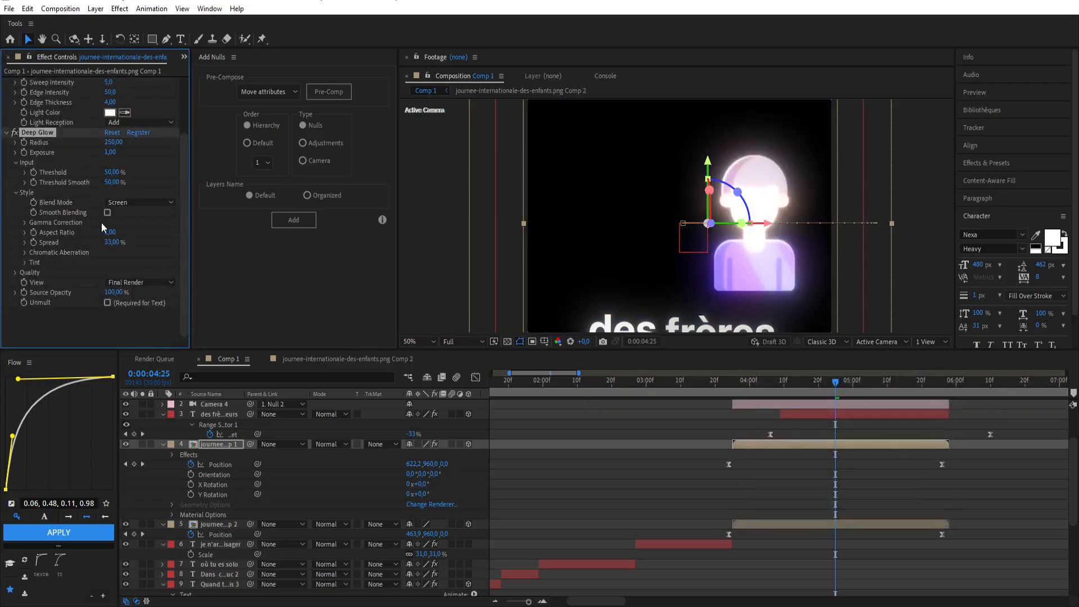
Enable Unmult and set exposure to 0.25 on the boy's Deep Glow, and add a Drop Shadow effect.
left_click(107, 303)
left_click_drag(111, 152, 10, 161)
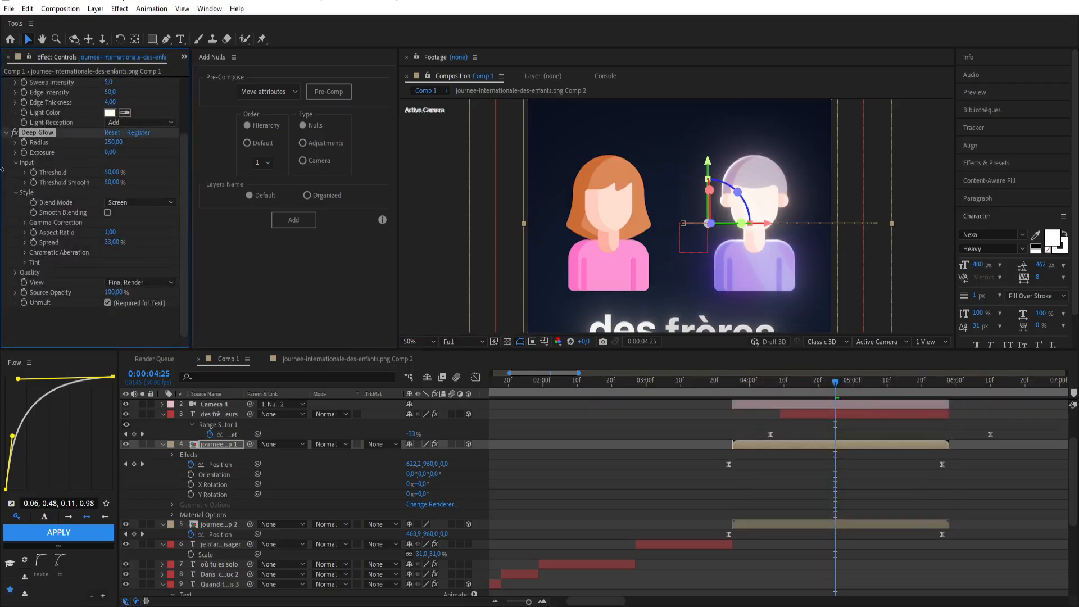
key("ctrl+space")
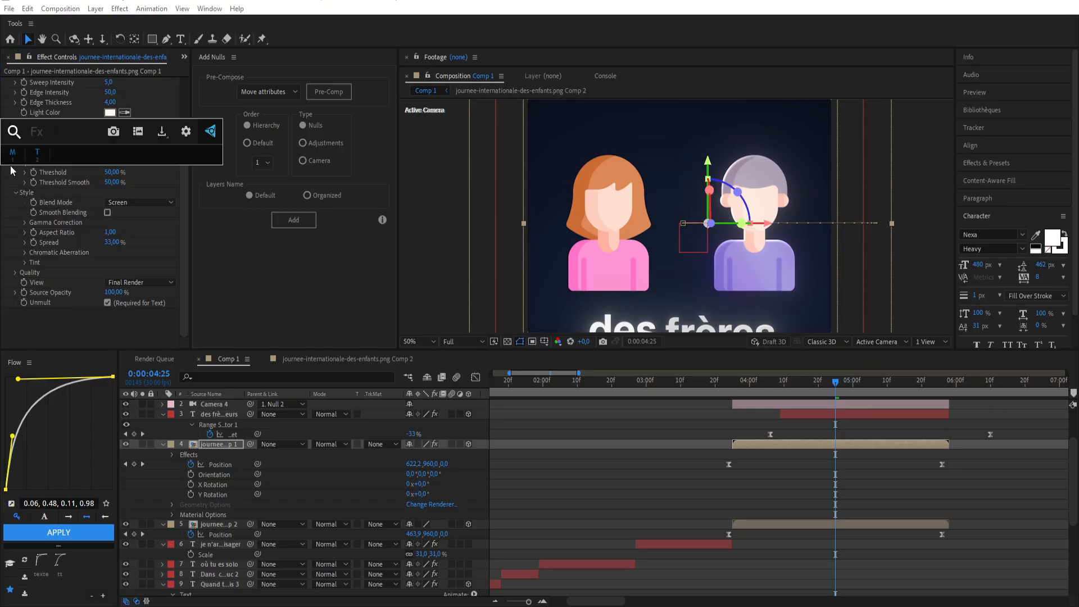
type("drop")
key("Return")
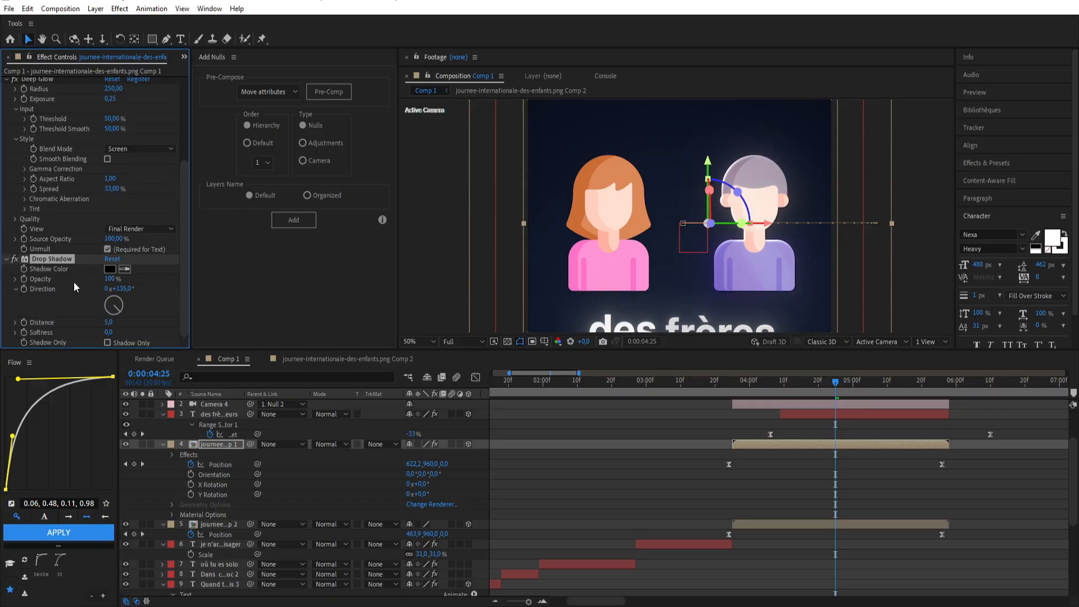
Copy the boy pre-comp's CC Light Sweep, Deep Glow and Drop Shadow effects onto the girl pre-comp.
scroll(73, 280, "up", 5)
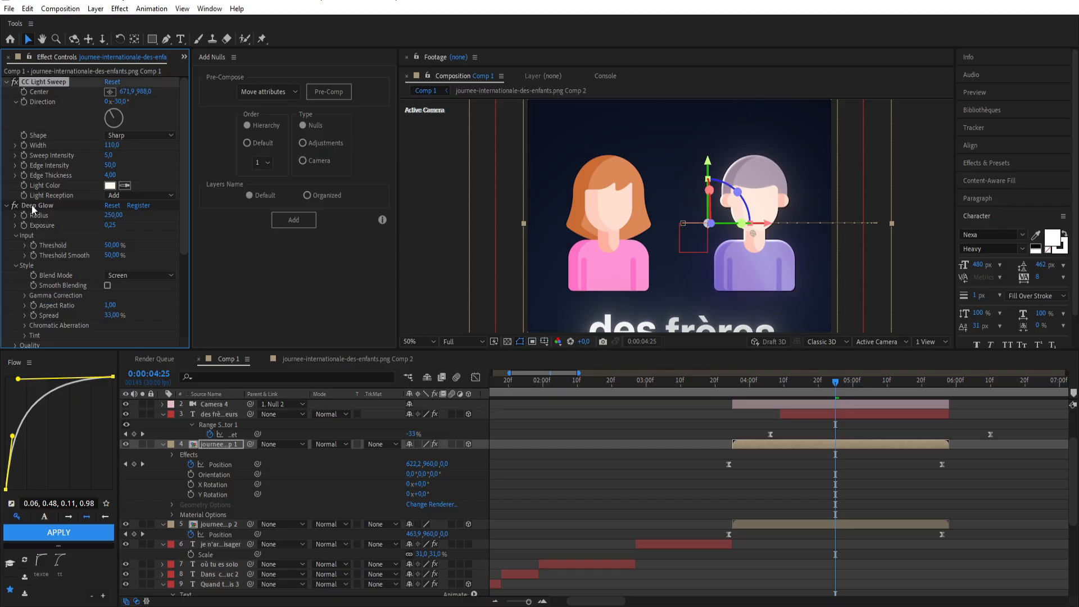
scroll(31, 205, "down", 5)
left_click(43, 257)
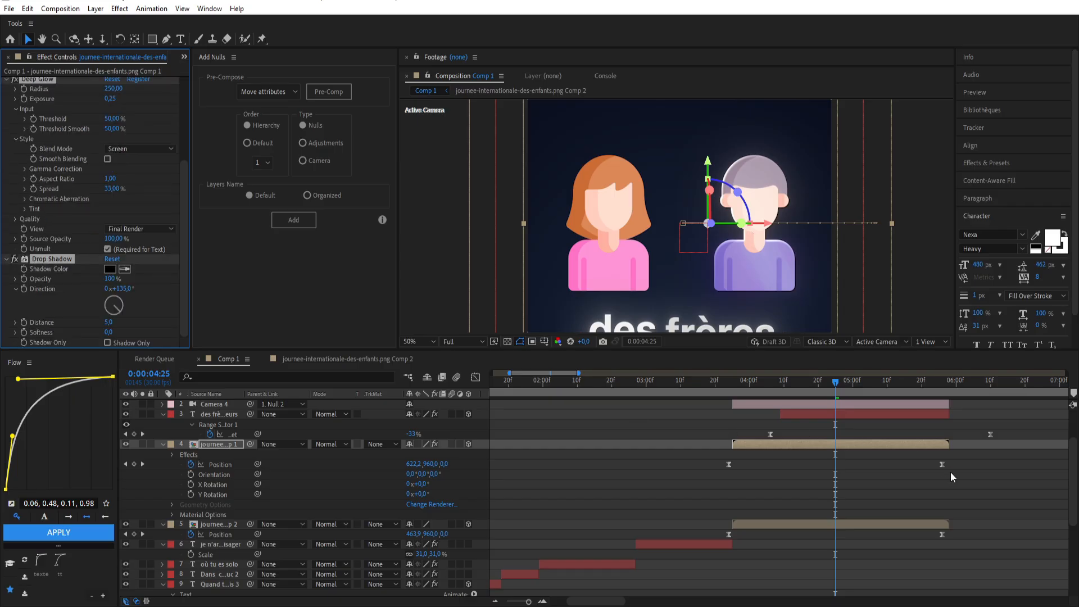
left_click(845, 524)
key("ctrl+v")
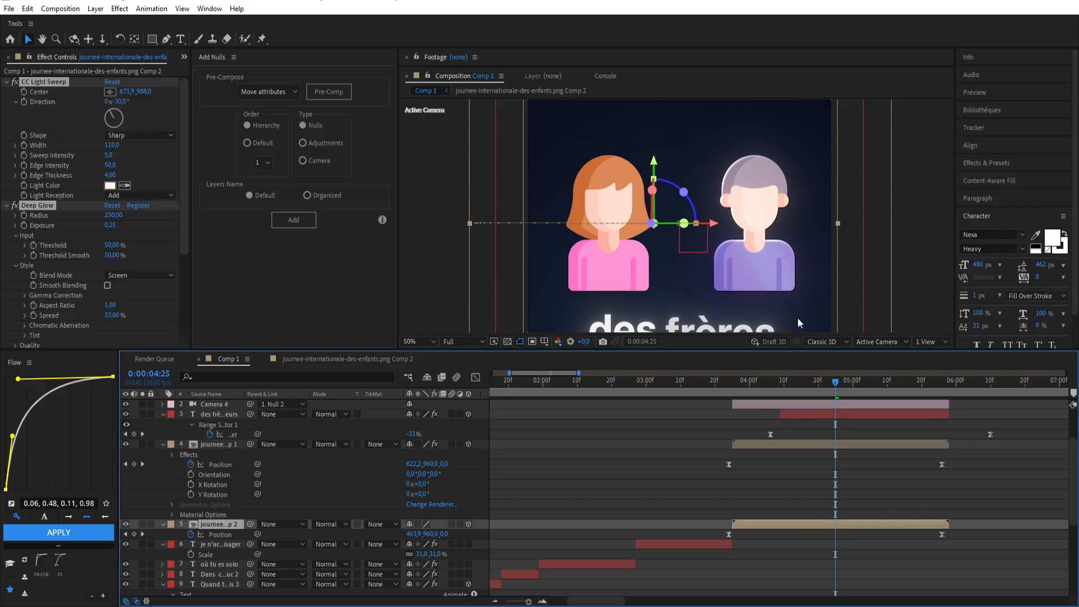
Centre the girl pre-comp's CC Light Sweep on the girl at about 405, 983.
key("comma")
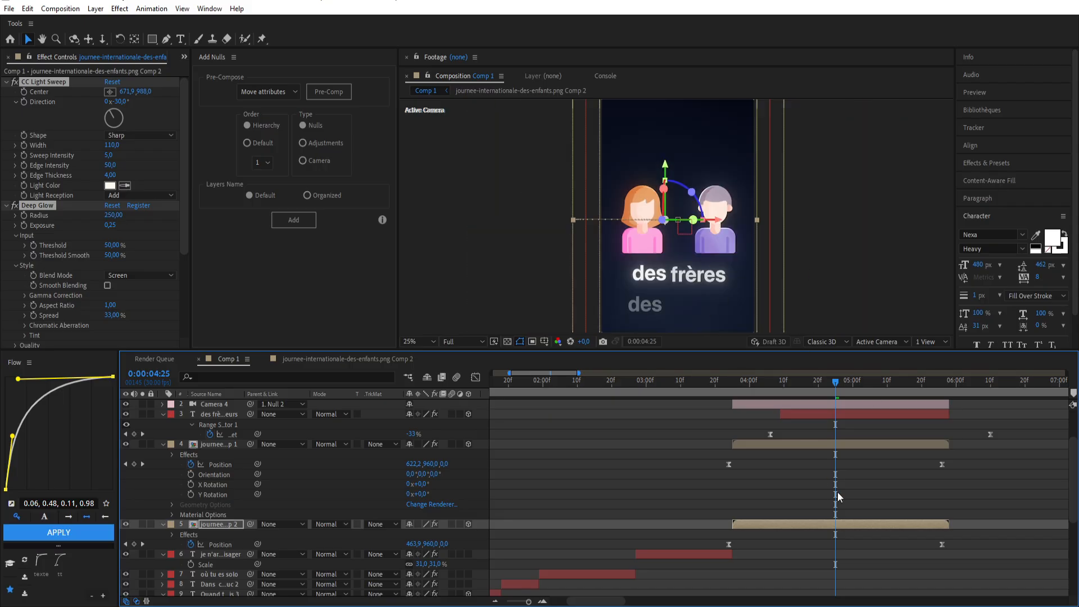
left_click(833, 522)
left_click(45, 82)
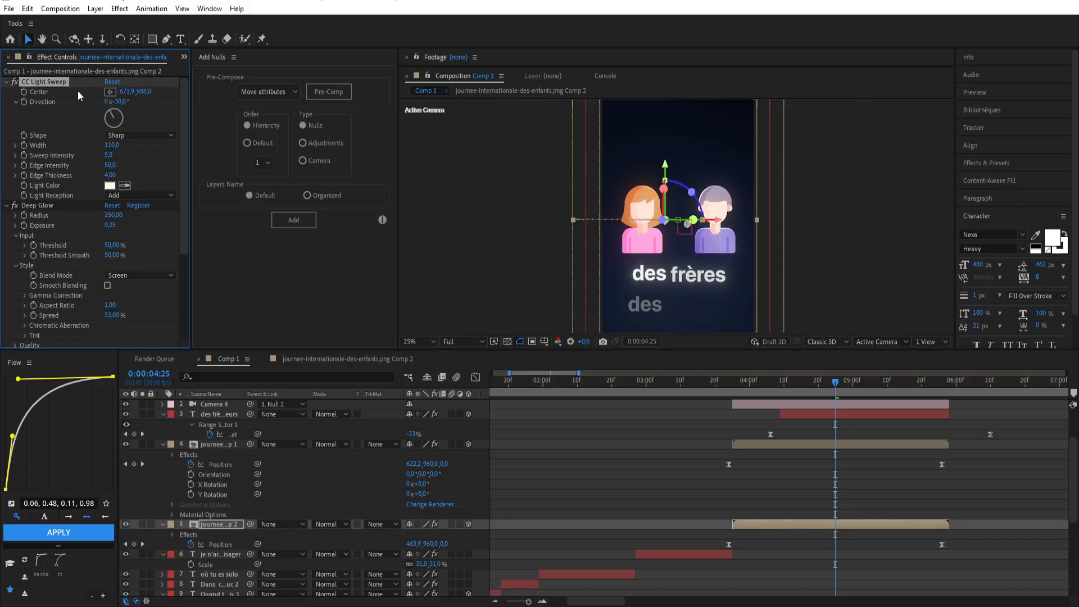
left_click(110, 92)
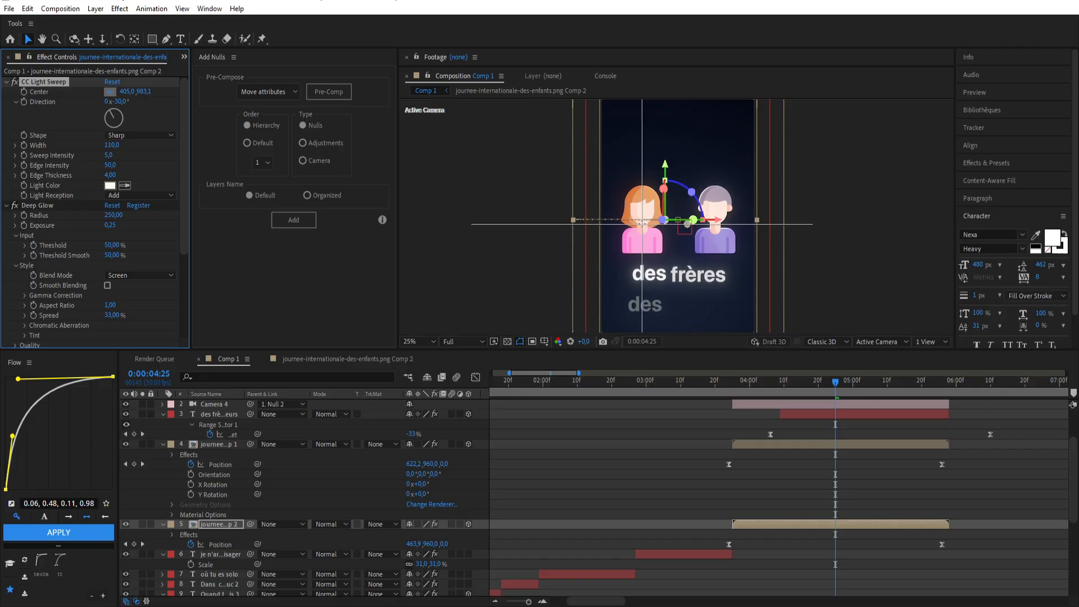
left_click(642, 223)
left_click(498, 222)
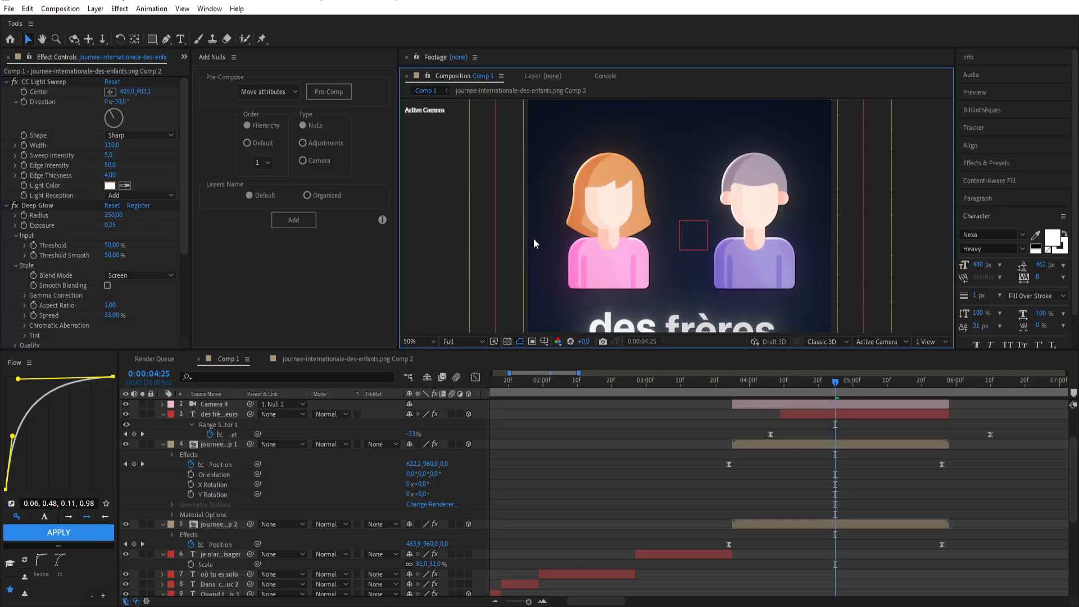
Lower the preview resolution to Quarter, preview the scene's ending, and place the playhead at 0:00:05:28 where the children scene ends.
key("comma")
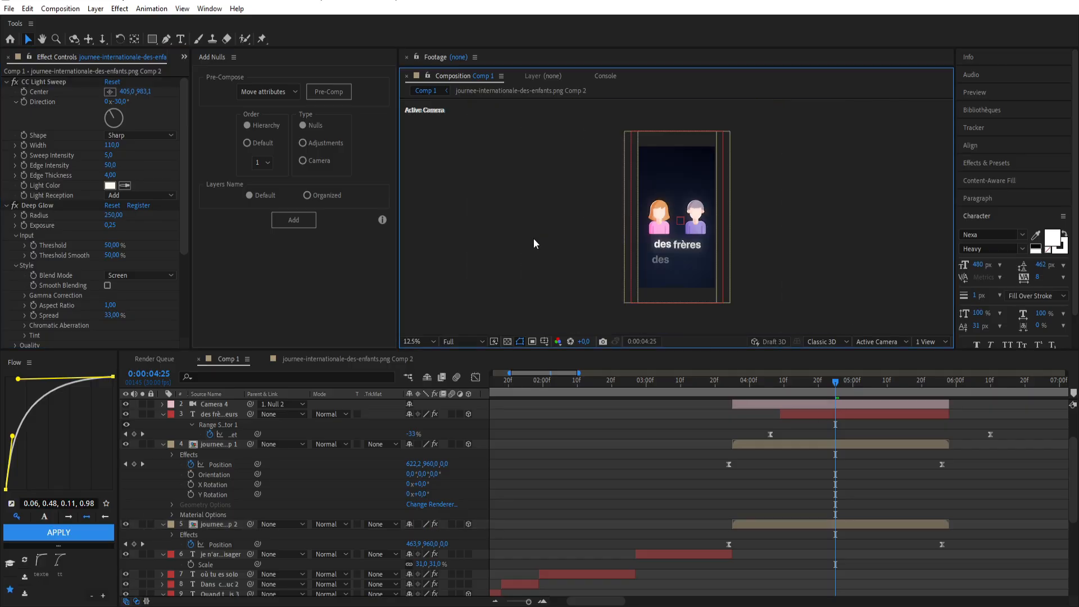
left_click(464, 342)
left_click(466, 408)
left_click(704, 382)
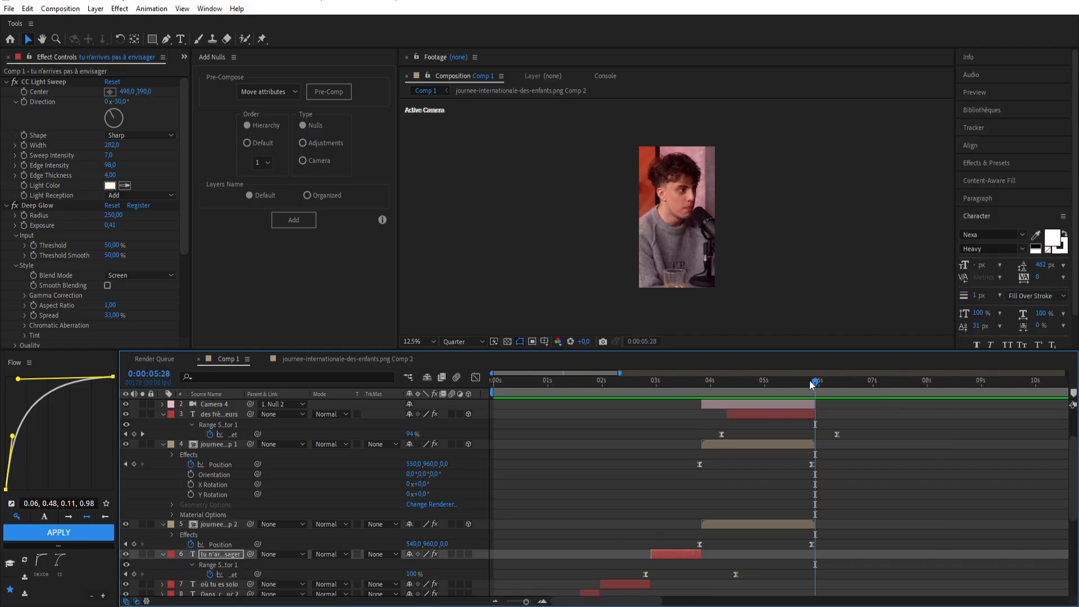
left_click(810, 382)
key("space")
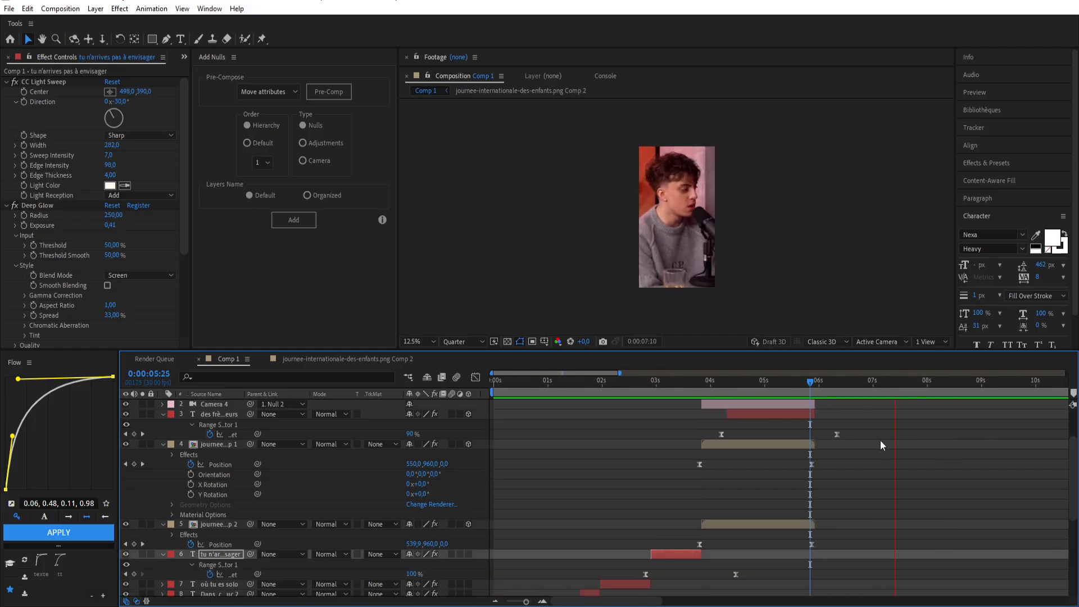
left_click(815, 383)
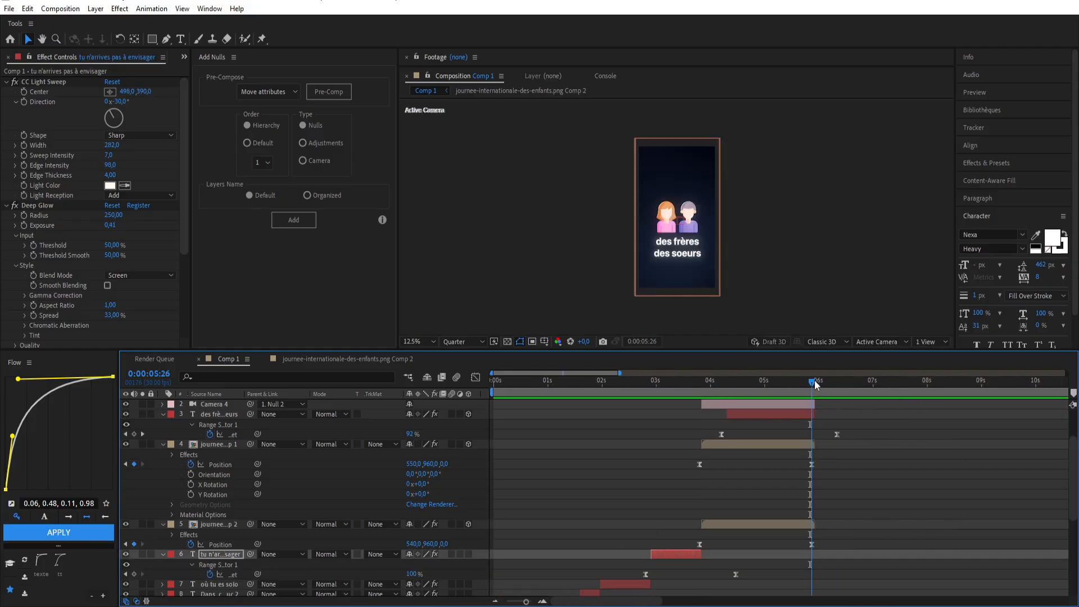
left_click(815, 384)
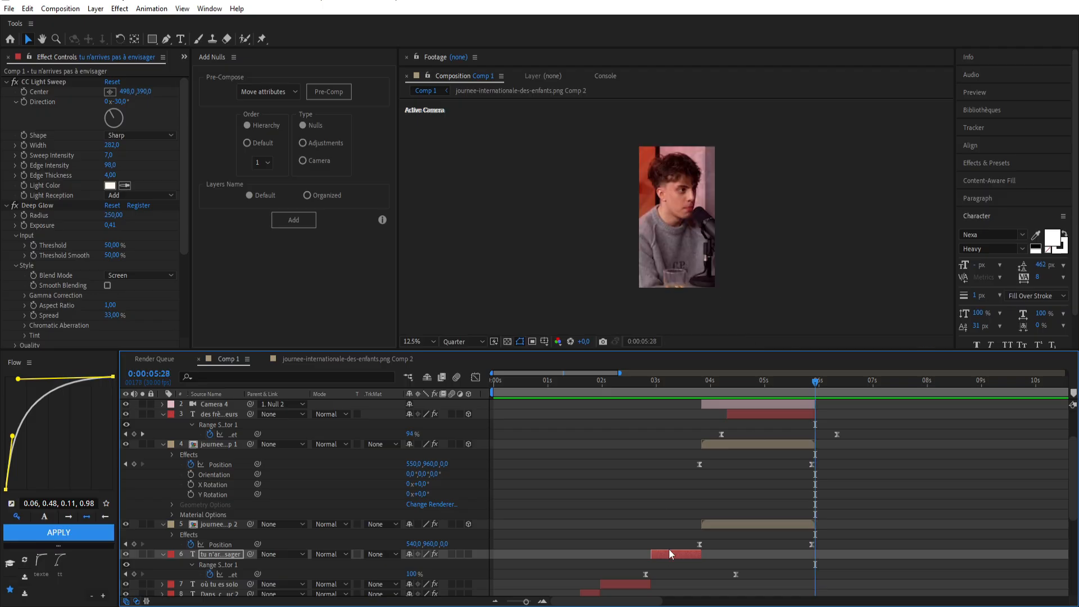
key("F2")
left_click(809, 405)
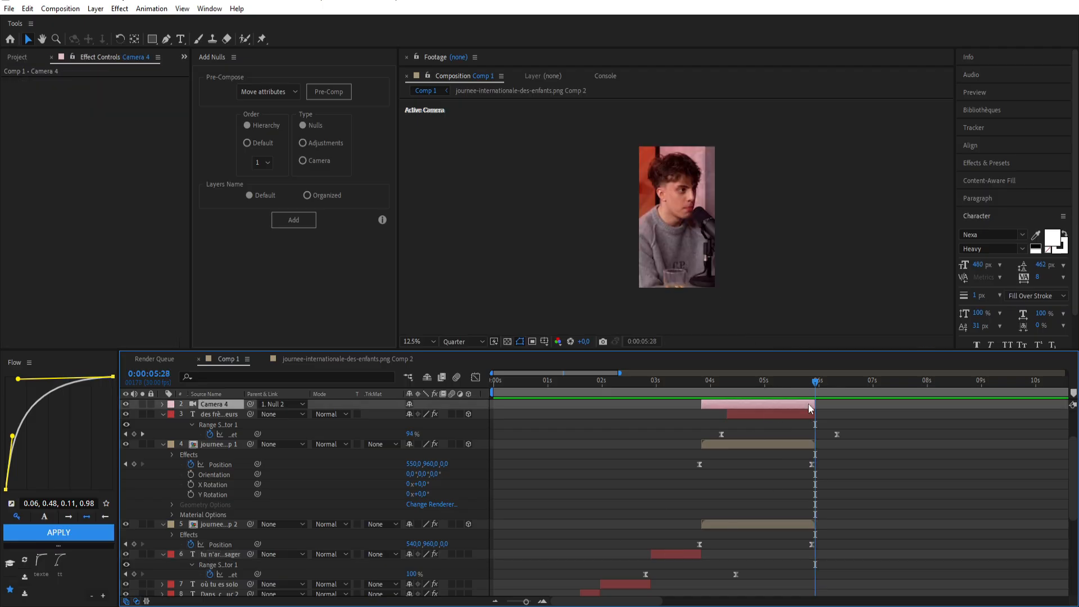
key("bracketleft")
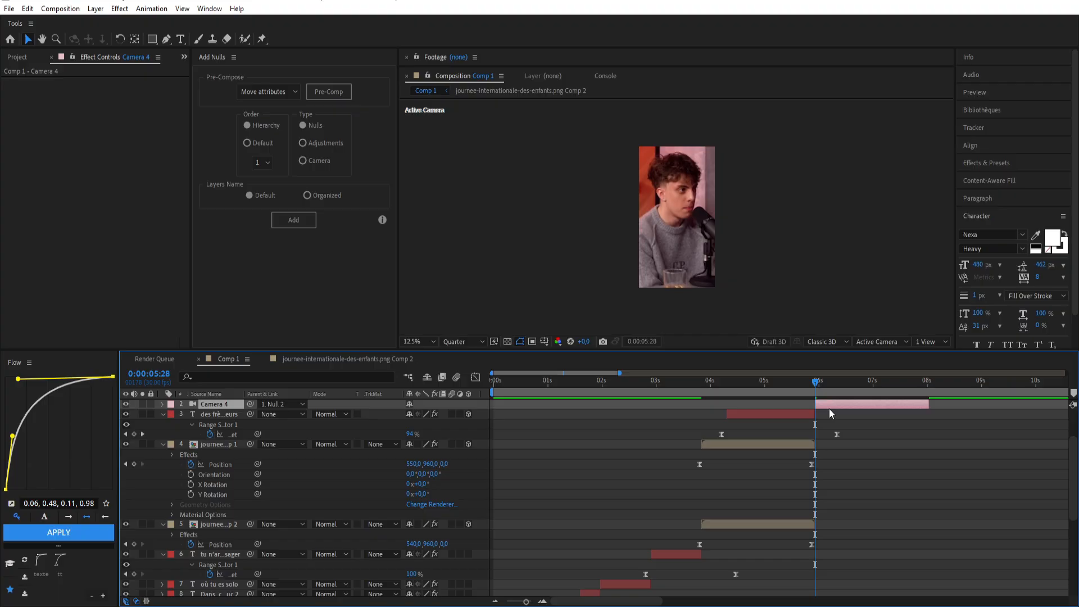
key("bracketright")
Paste a copy of the "tu n'arrives pas à envisager" caption above Camera 4, starting at 0:00:05:28 and extended to about 7.5 seconds.
left_click(672, 557)
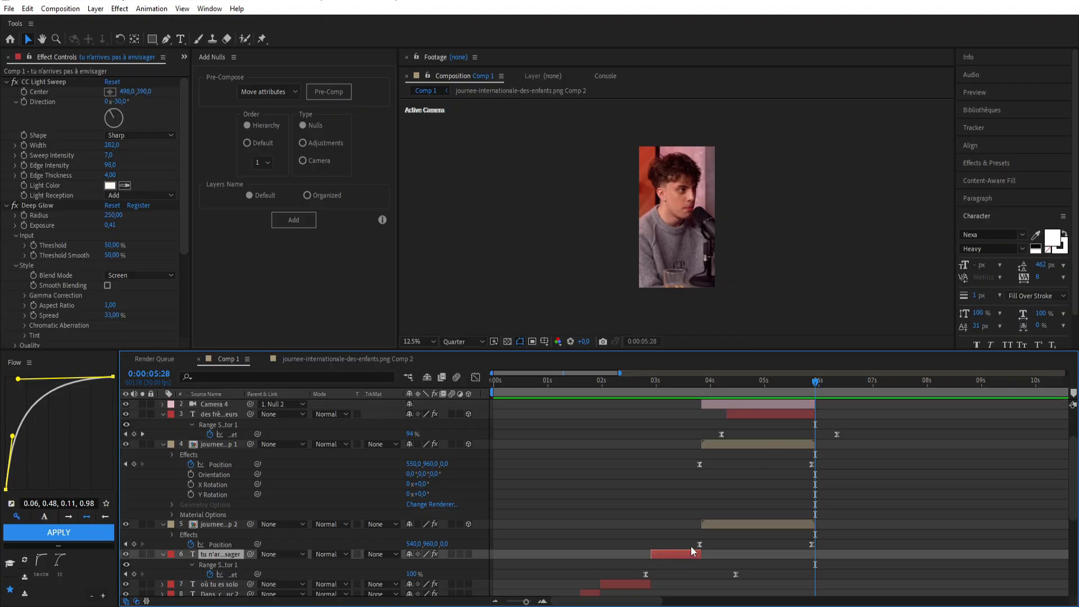
key("ctrl+c")
left_click(797, 404)
key("ctrl+v")
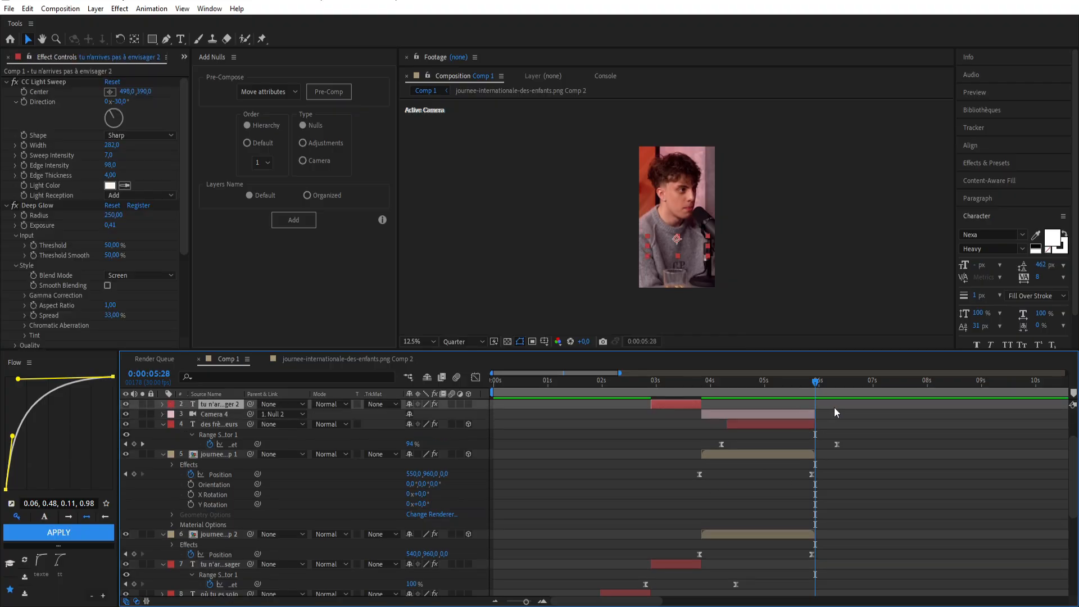
key("bracketleft")
key("space")
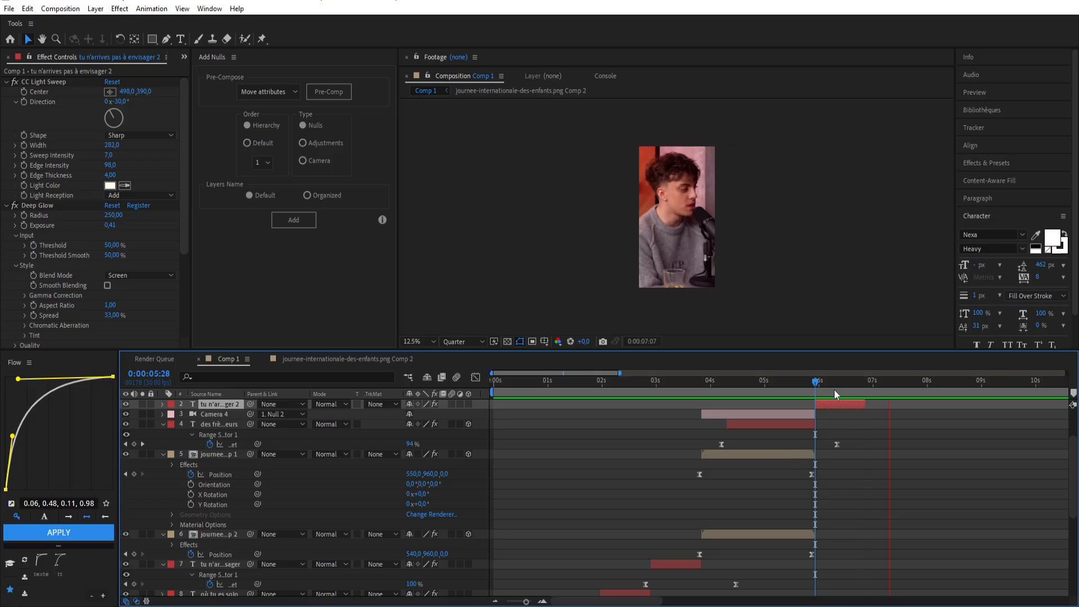
left_click_drag(861, 402, 897, 403)
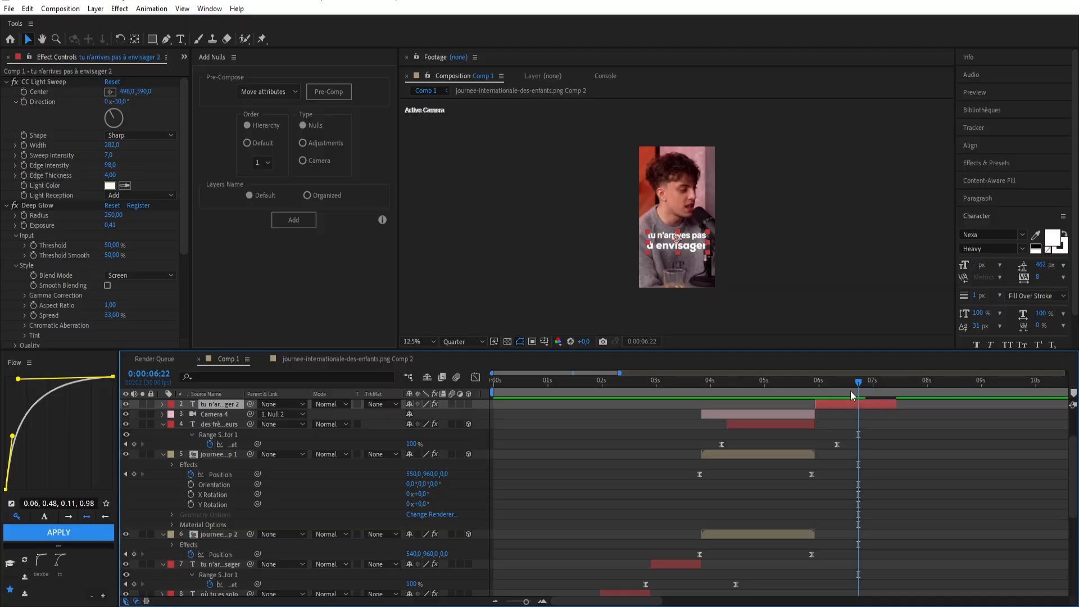
Replace the copied caption's text with "mais je pense".
double_click(849, 403)
type("ma")
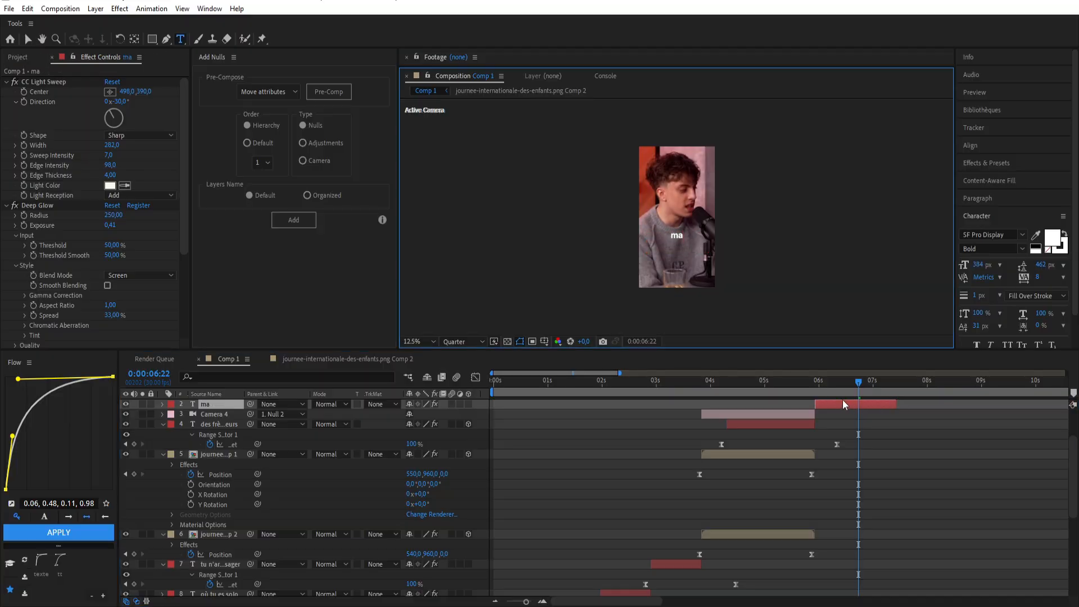
type("is je pense")
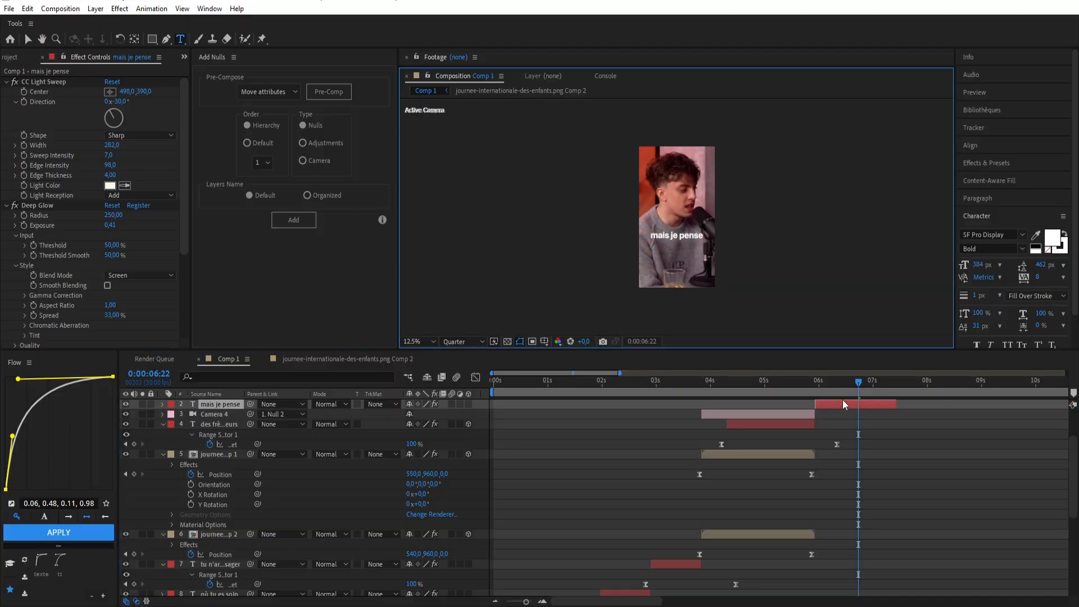
left_click(843, 403)
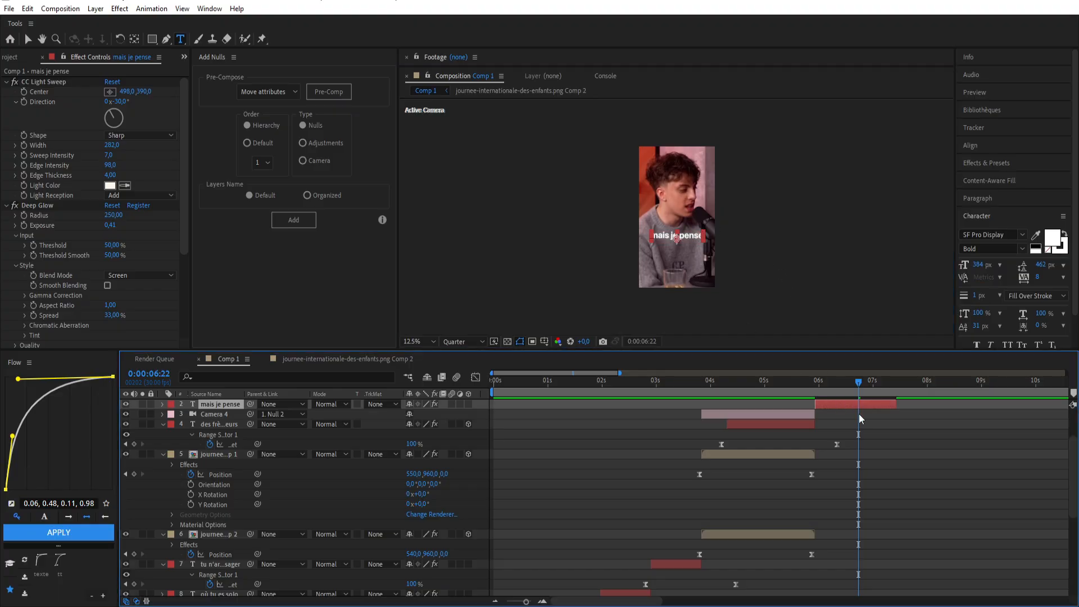
Duplicate the "mais je pense" caption, change the copy's text to "que", and lower it to a vertical position of 1389.
key("ctrl+d")
type("que")
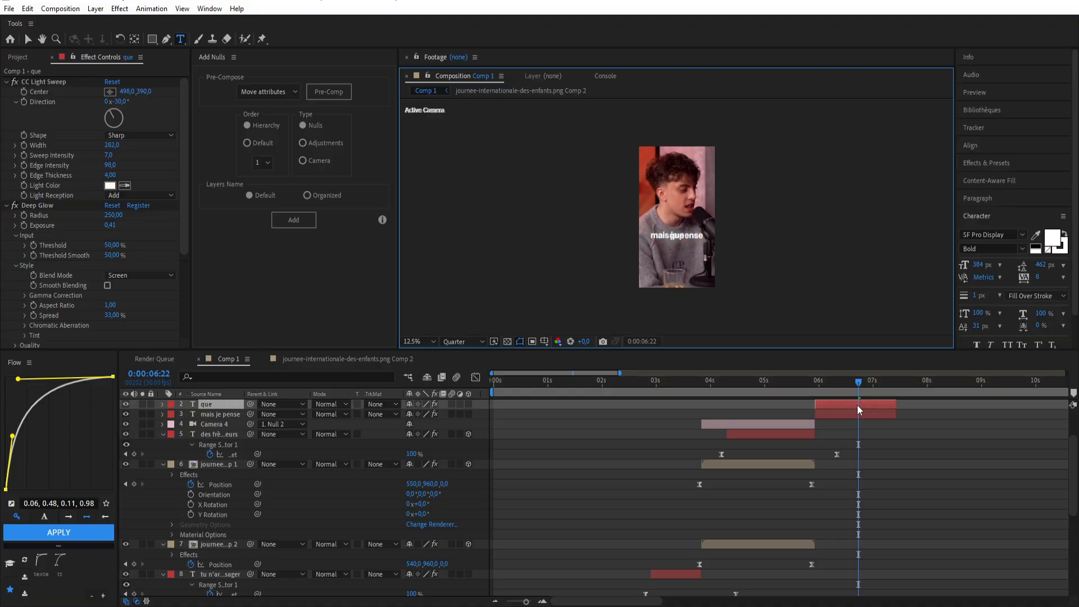
left_click(858, 409)
key("p")
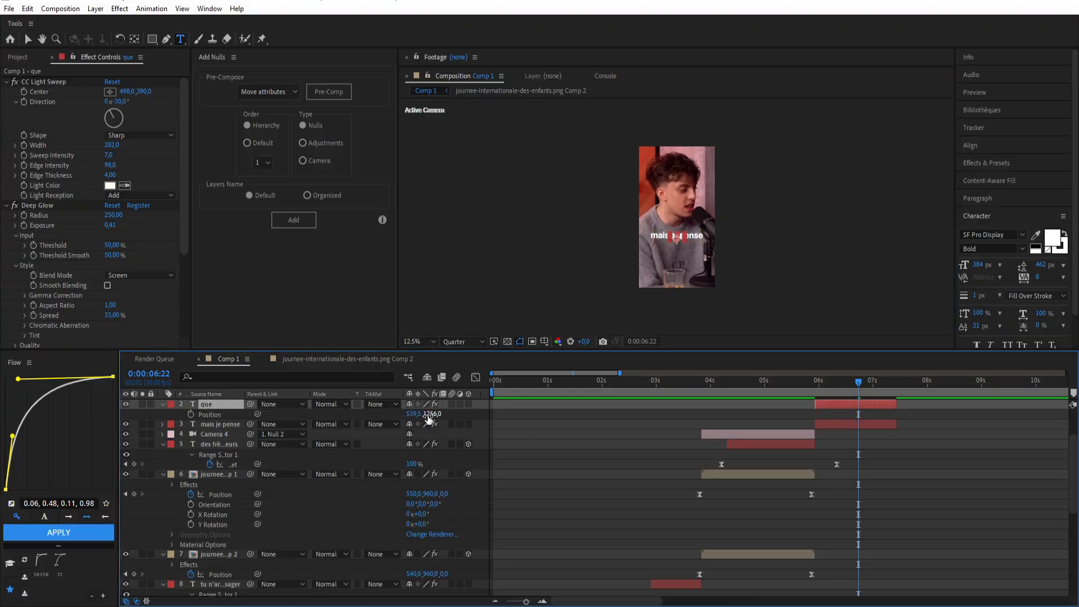
left_click_drag(433, 414, 509, 411)
key("period")
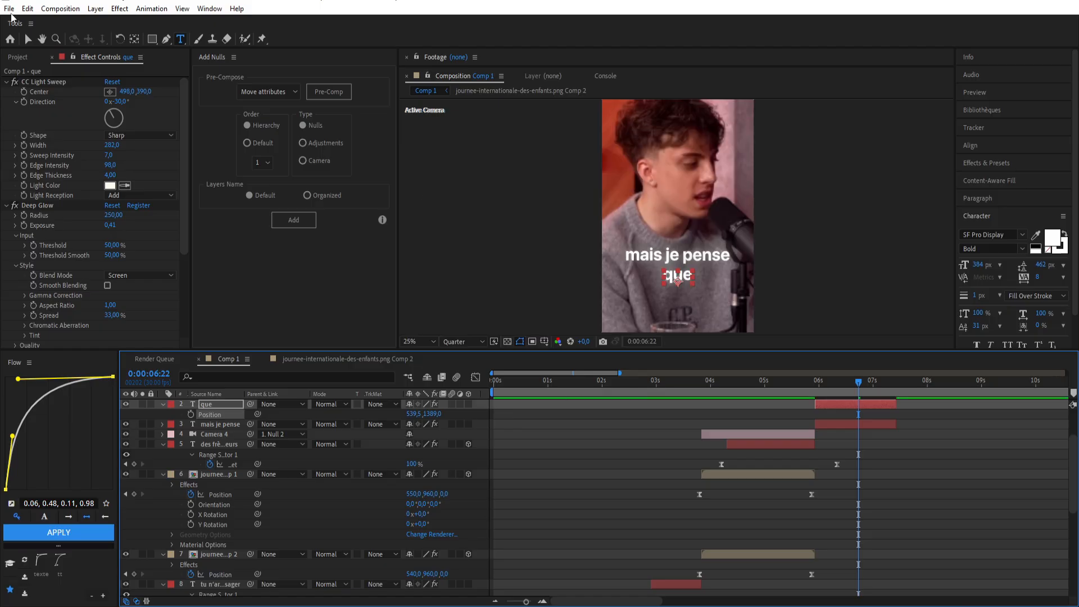
Scale the "que" caption to 23% and place it just beneath the end of "pense".
left_click(28, 39)
key("s")
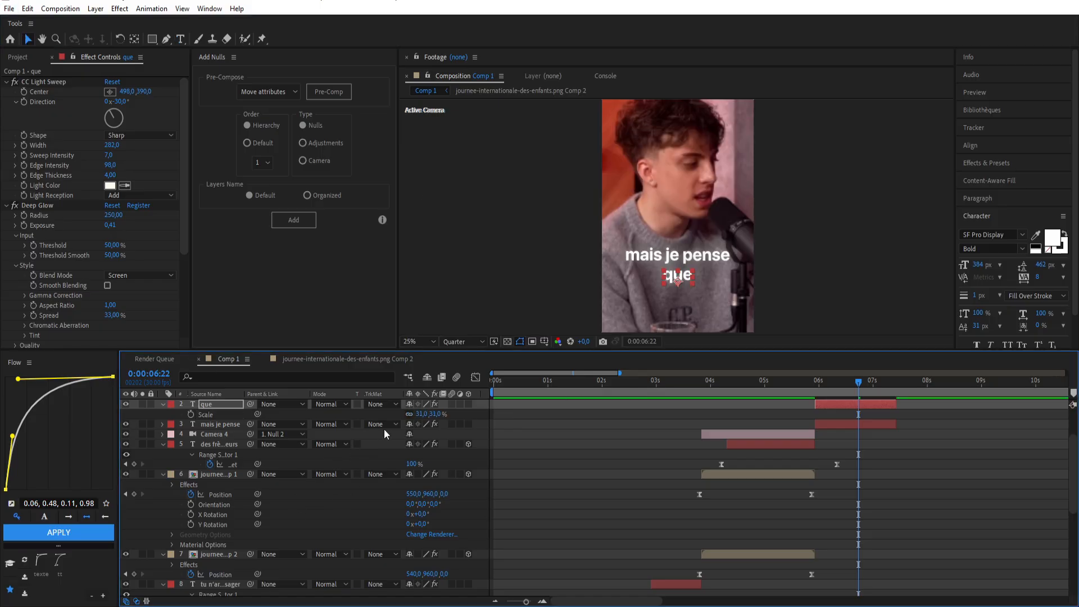
left_click_drag(422, 414, 420, 414)
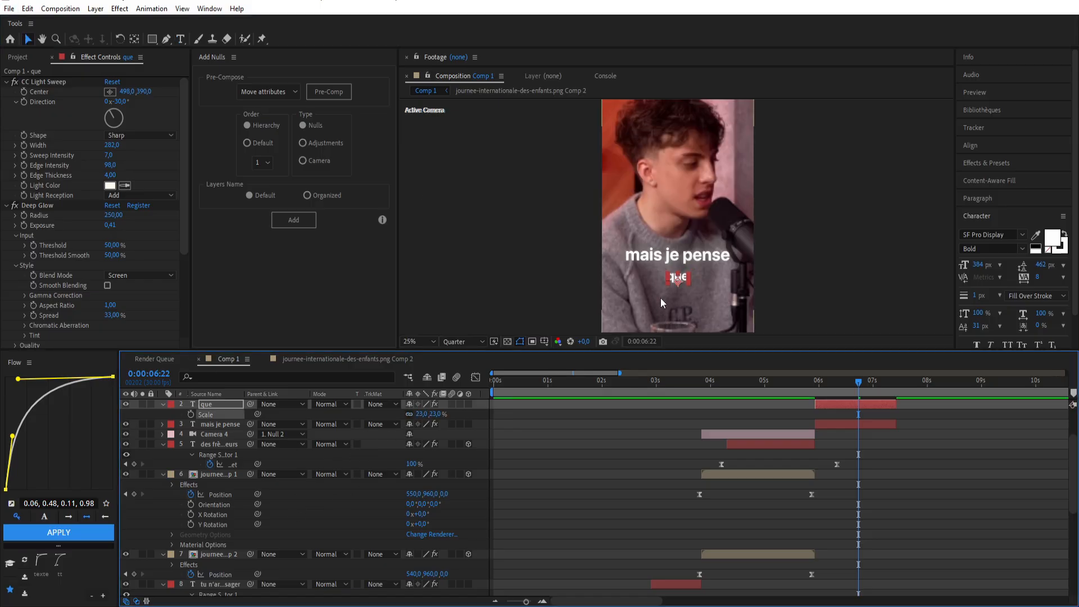
left_click_drag(682, 280, 724, 270)
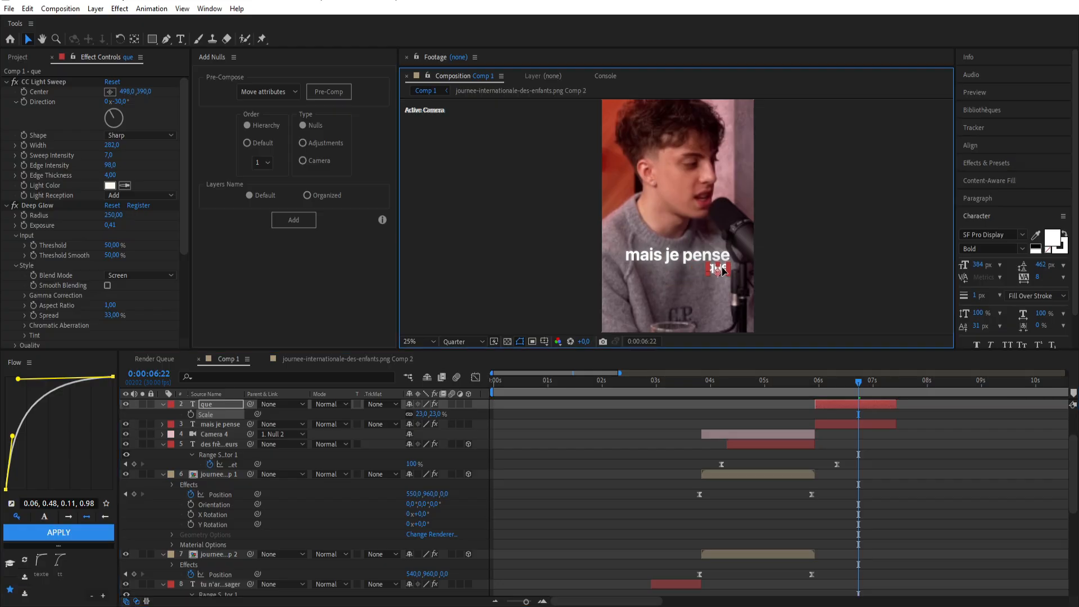
Duplicate the "mais je pense" caption, move the copy above the "que" layer, and play the captions from about 0:00:05:27.
left_click(842, 426)
key("ctrl+d")
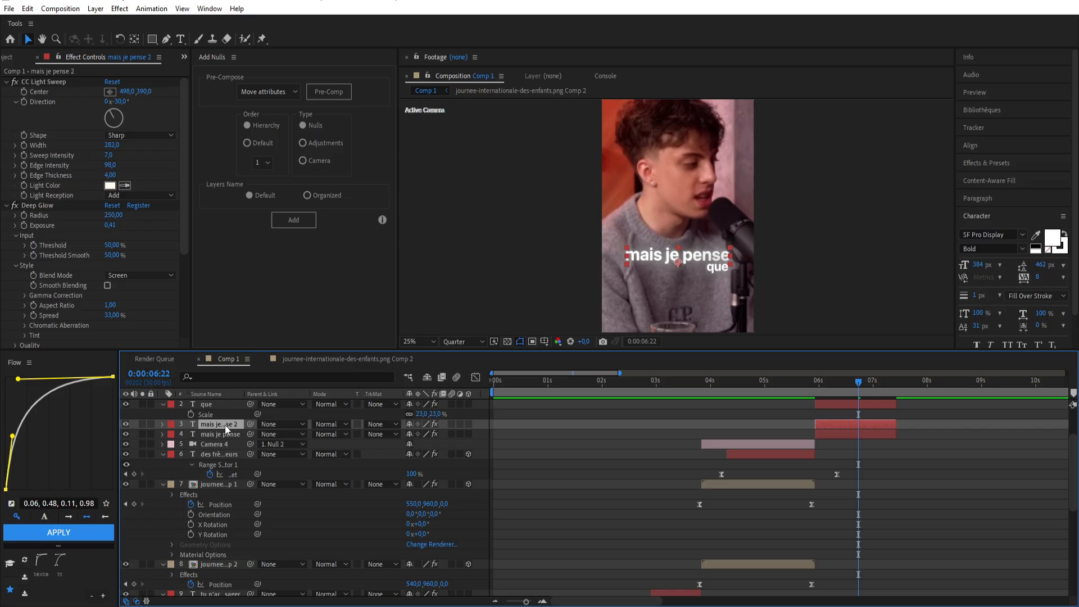
left_click_drag(225, 425, 531, 470)
left_click(814, 387)
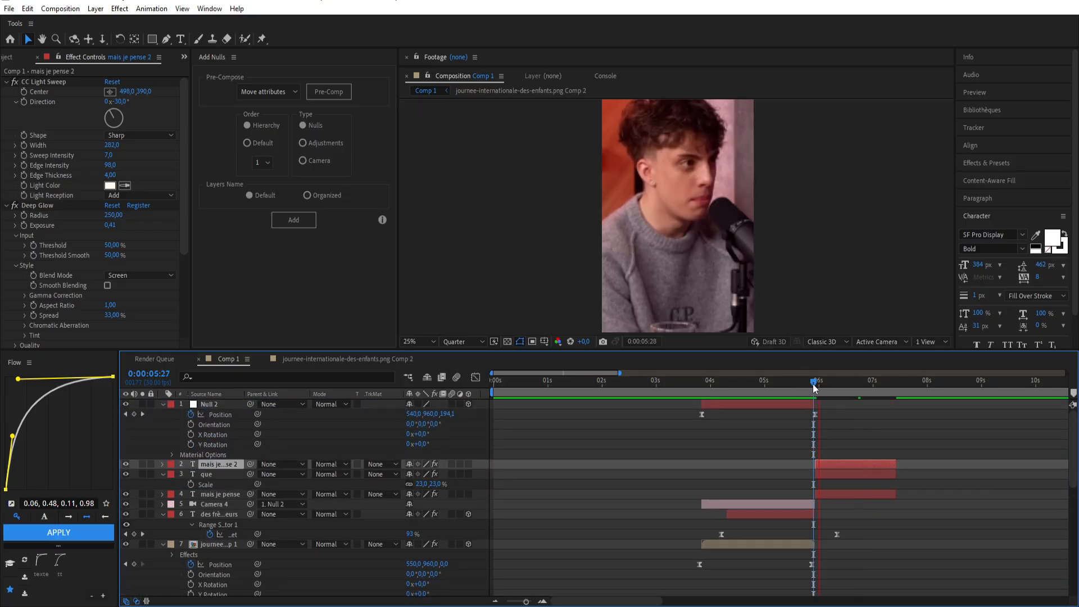
left_click(862, 389)
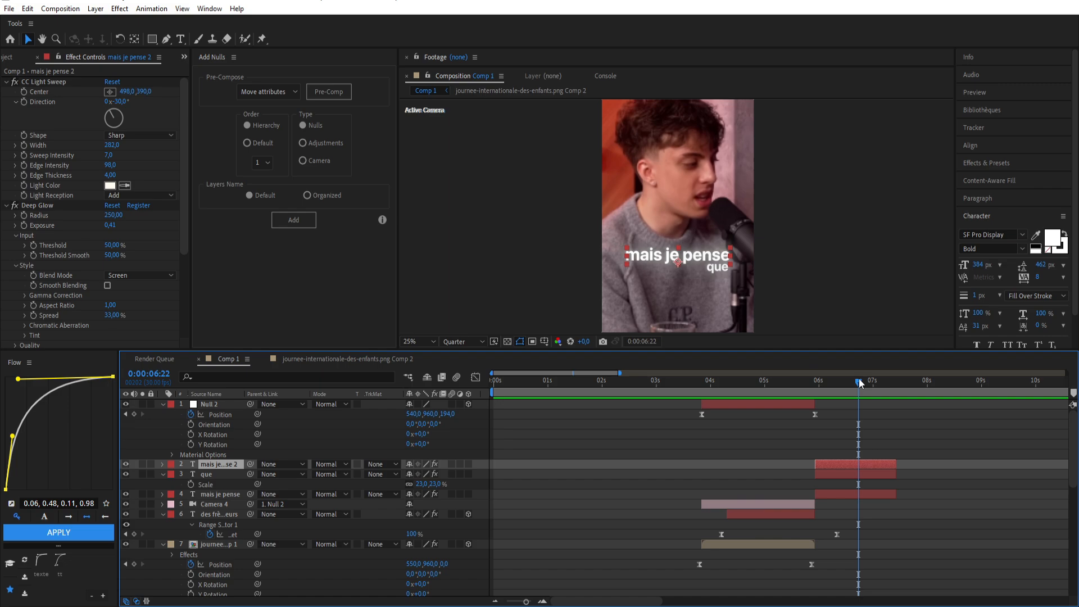
Change the duplicated caption's text to "ça te forme", positioned as a line beneath "que".
double_click(859, 465)
type("ça te forme")
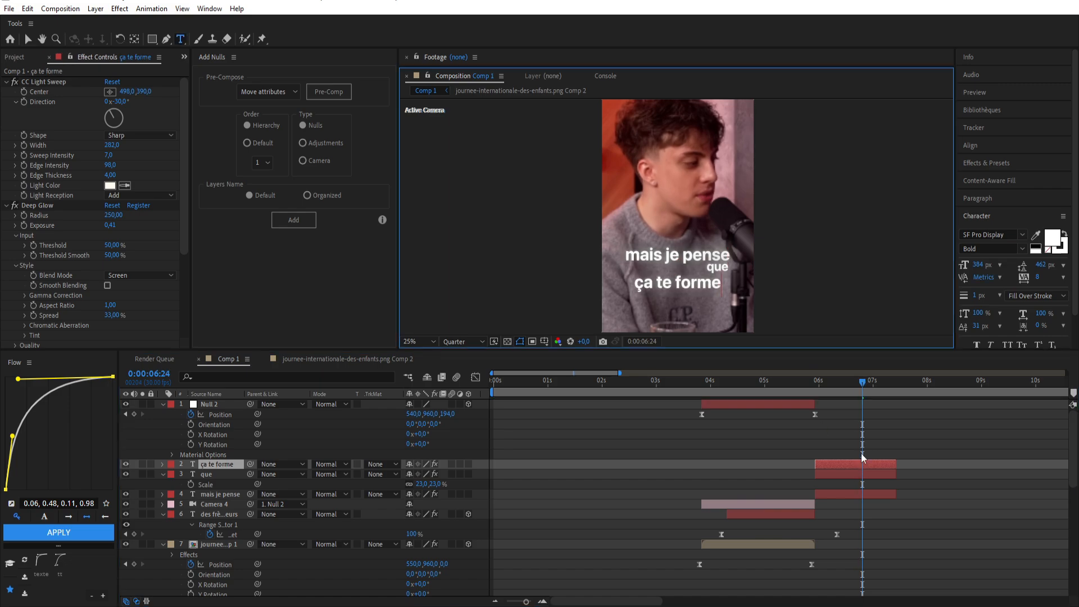
left_click(855, 464)
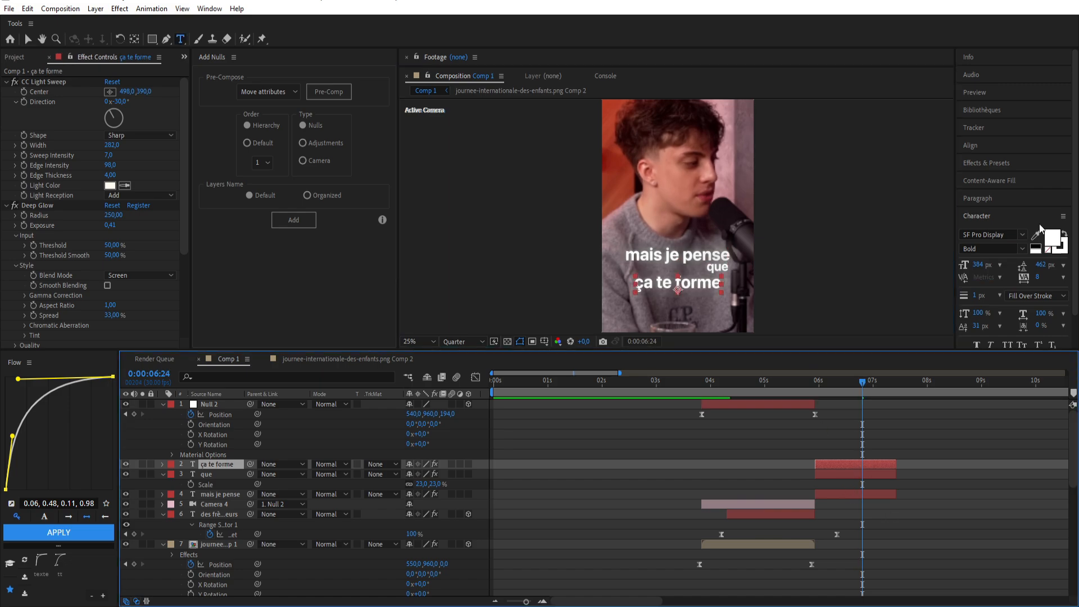
Set the "ça te forme" caption's font to Montserrat ExtraBold Italic.
left_click(1022, 234)
left_click(929, 361)
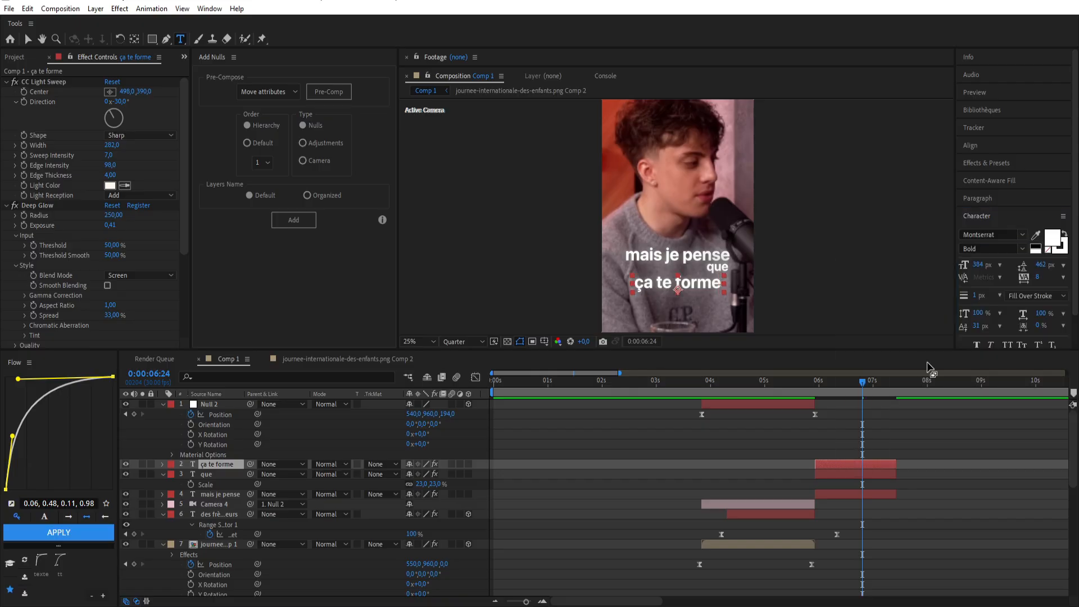
left_click(1022, 249)
left_click(985, 442)
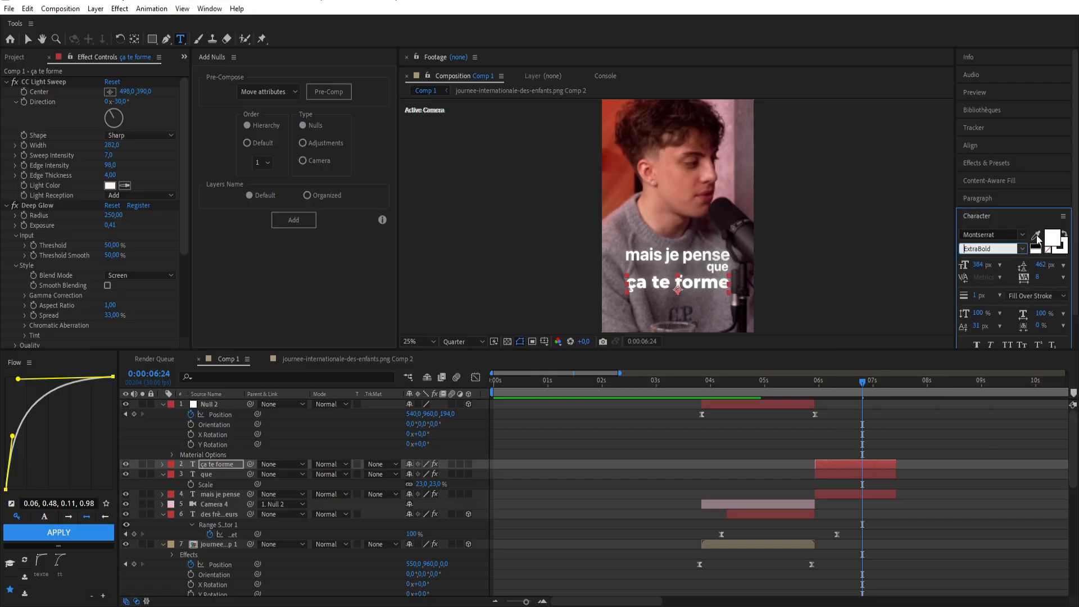
left_click(993, 248)
left_click(991, 454)
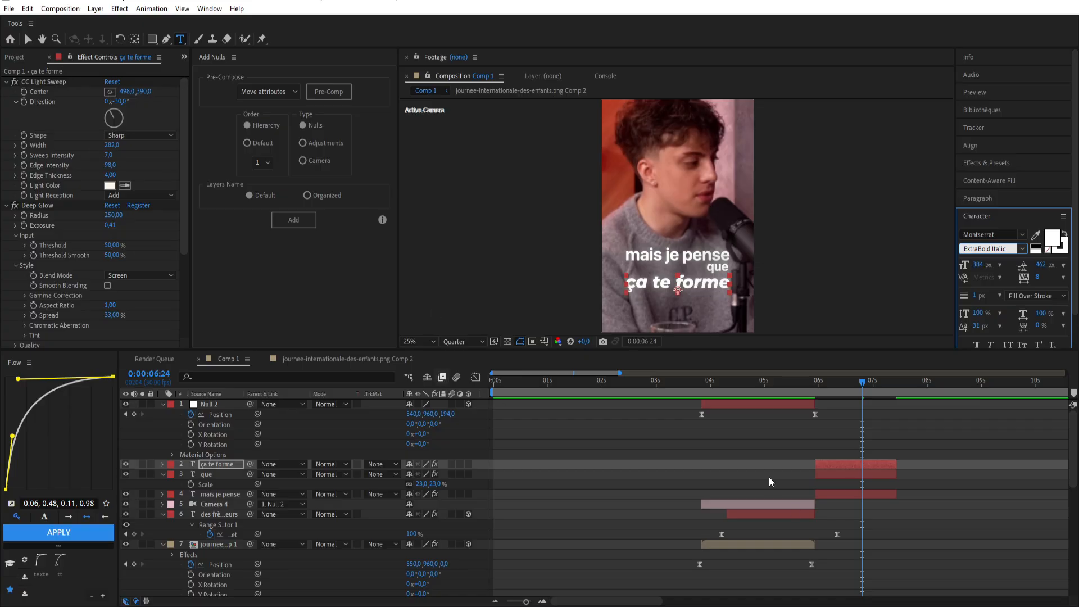
Scale the "ça te forme" caption to 39%.
left_click(865, 466)
key("s")
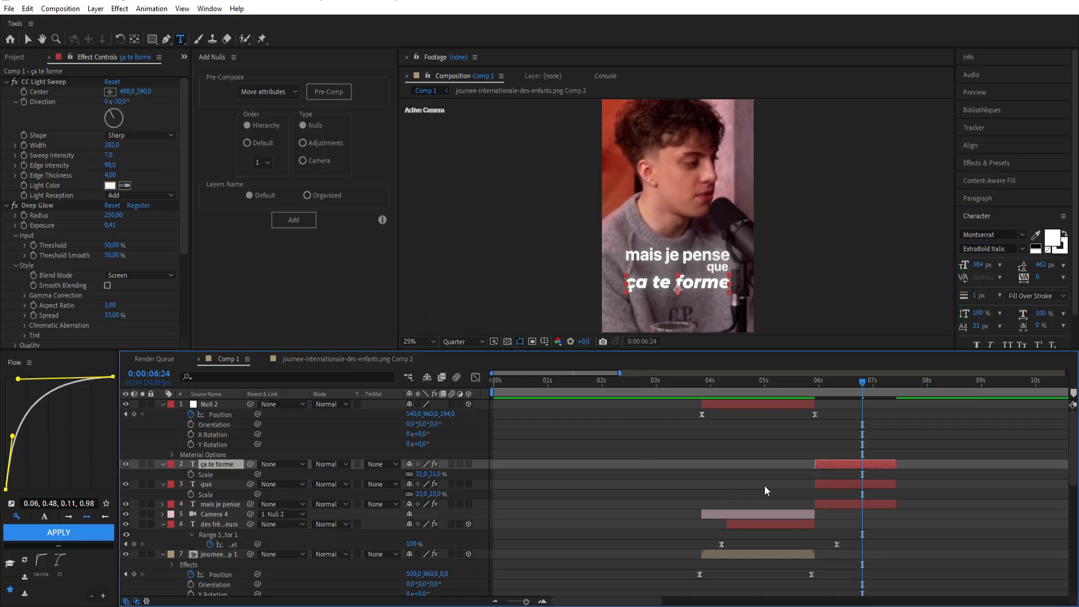
left_click_drag(420, 475, 425, 477)
key("v")
key("comma")
Stagger the captions so "que" starts at about 0:00:06:06 and "ça te forme" at about 0:00:06:09.
key("j")
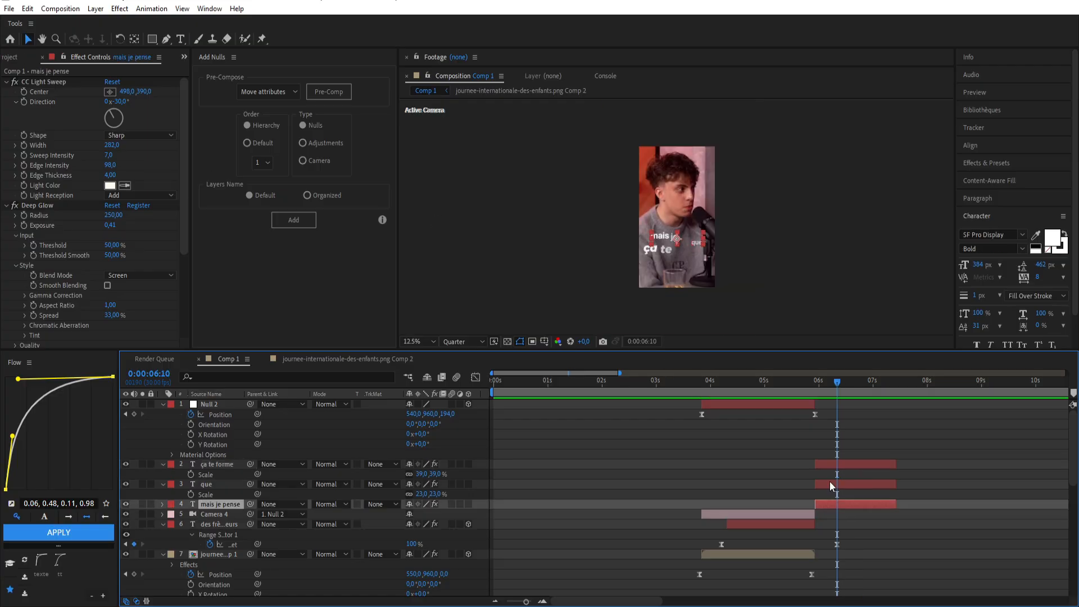
left_click(830, 484)
left_click_drag(828, 484, 862, 454)
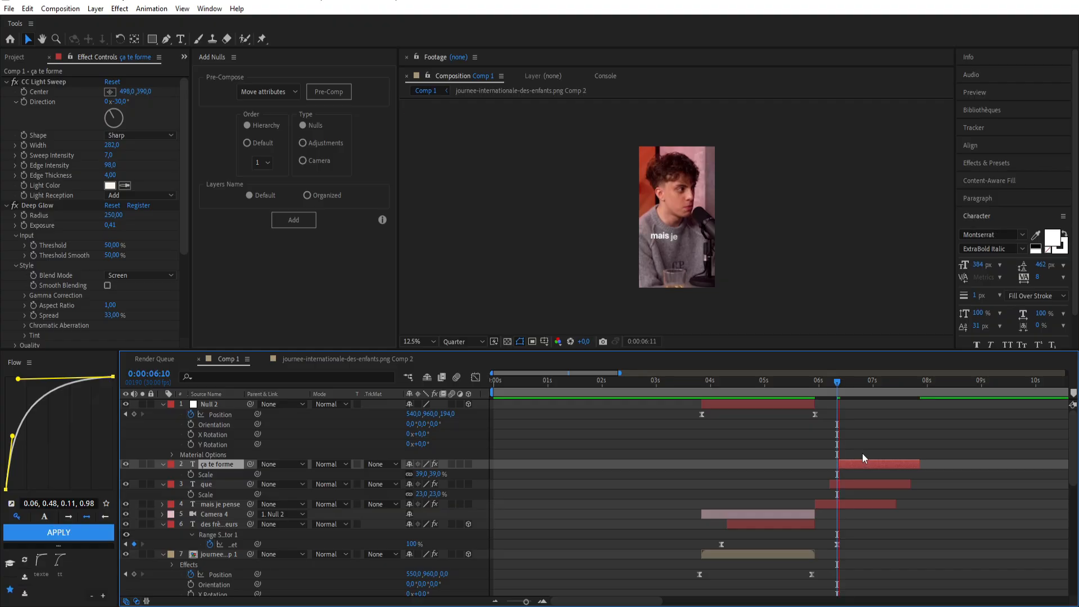
Duplicate the "que" caption above "ça te forme", start the copy at about 0:00:06:16, and change its text to "aussi".
left_click(871, 482)
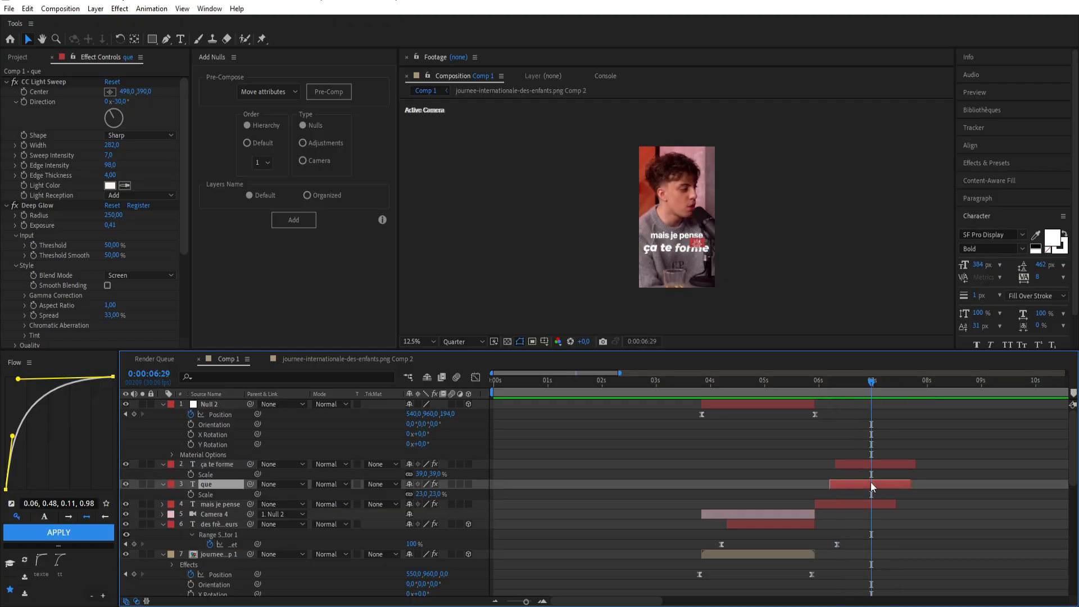
key("ctrl+d")
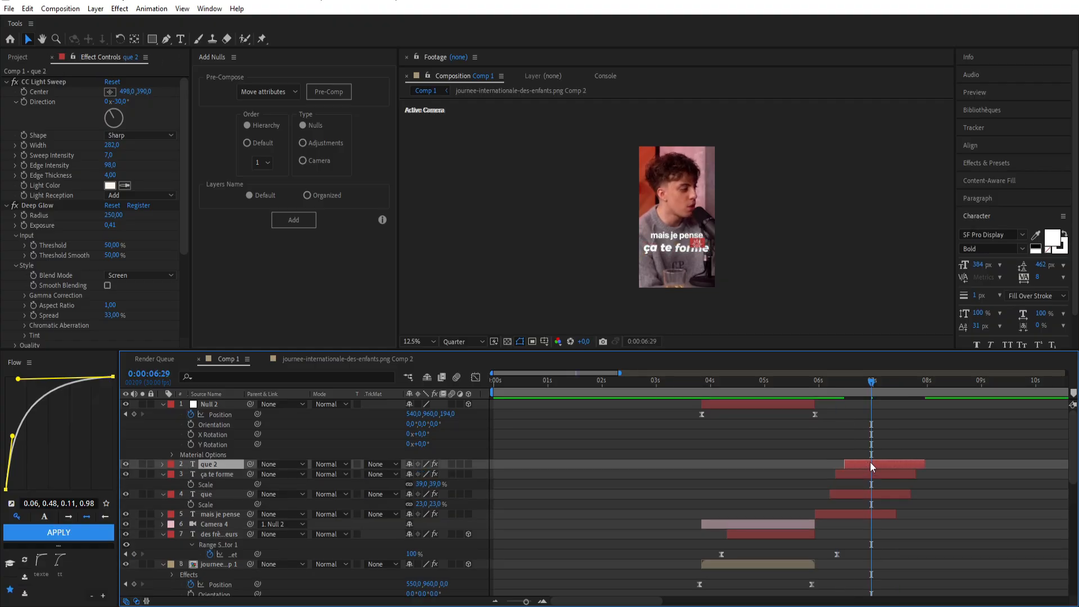
left_click_drag(868, 463, 872, 464)
double_click(871, 464)
type("aussi")
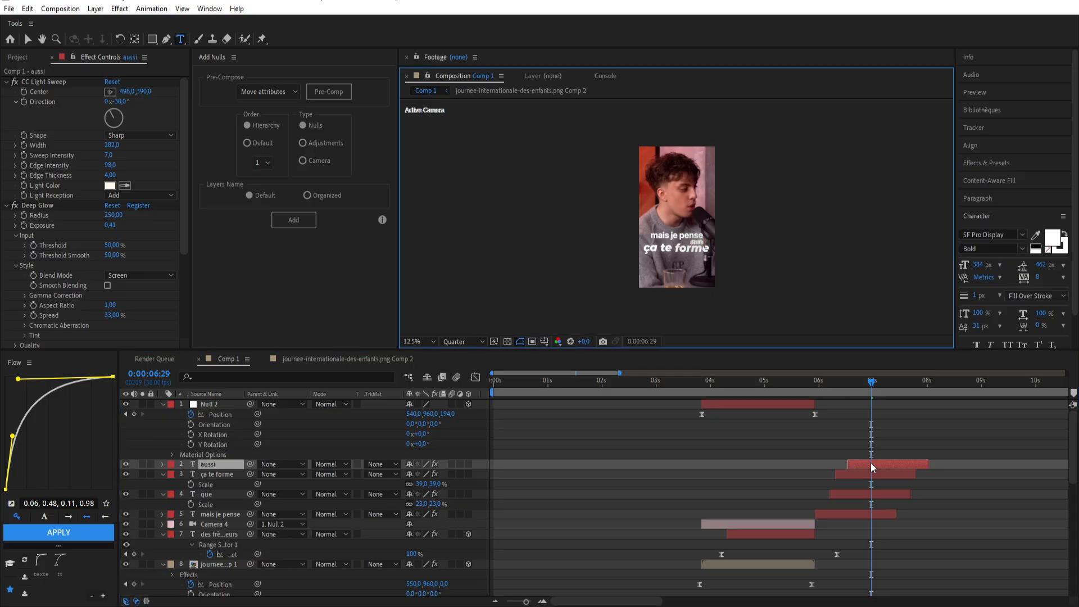
key("period")
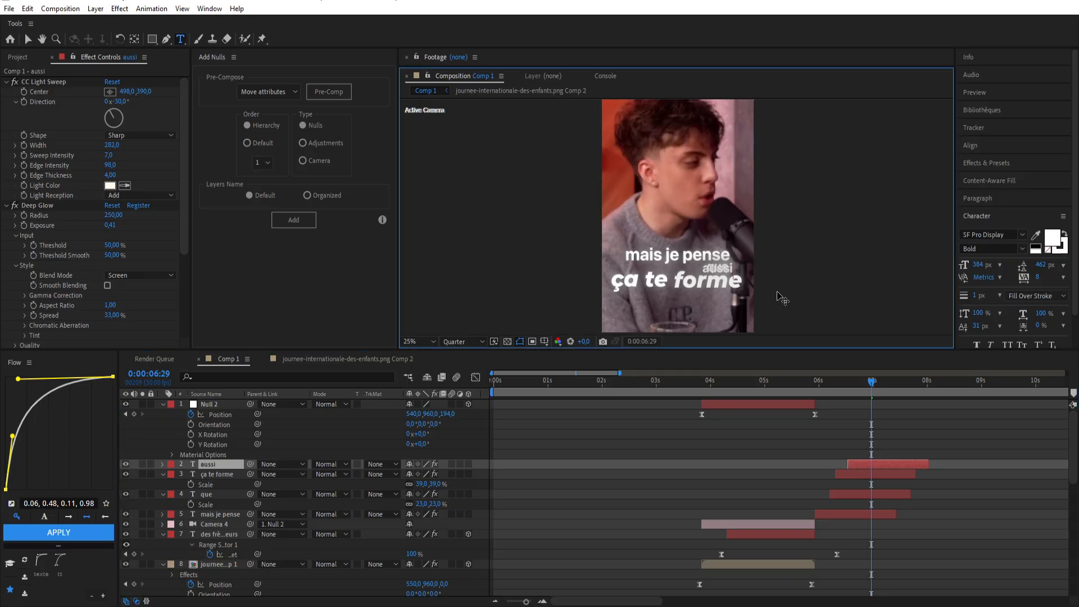
Place the "aussi" caption centred beneath "ça te forme" and play the captions from 0:00:05:27.
left_click(27, 39)
left_click_drag(724, 270, 684, 300)
key("ctrl+shift+a")
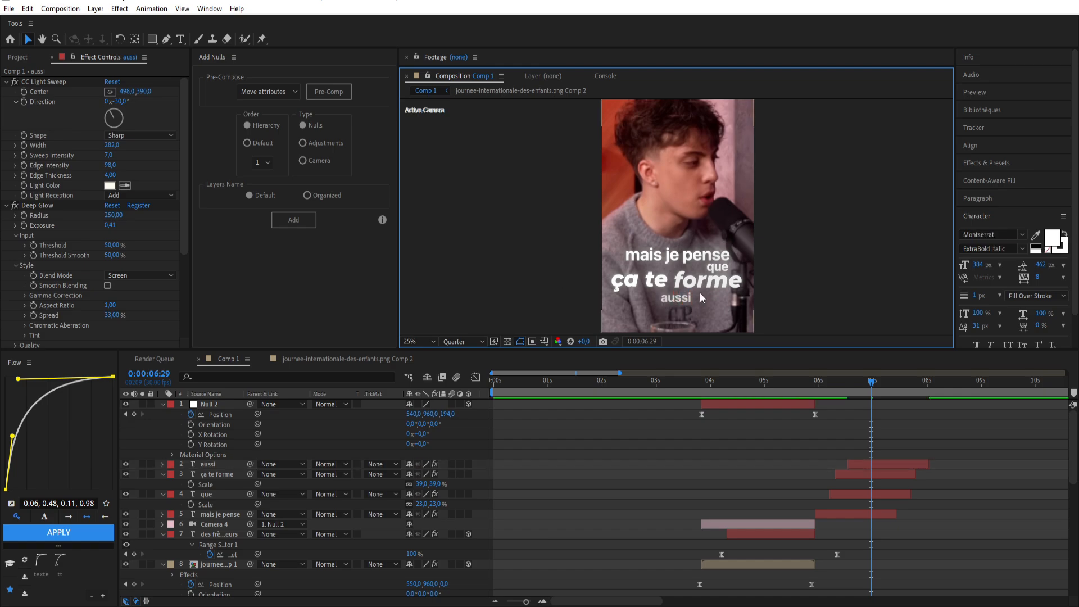
key("comma")
left_click(814, 391)
key("space")
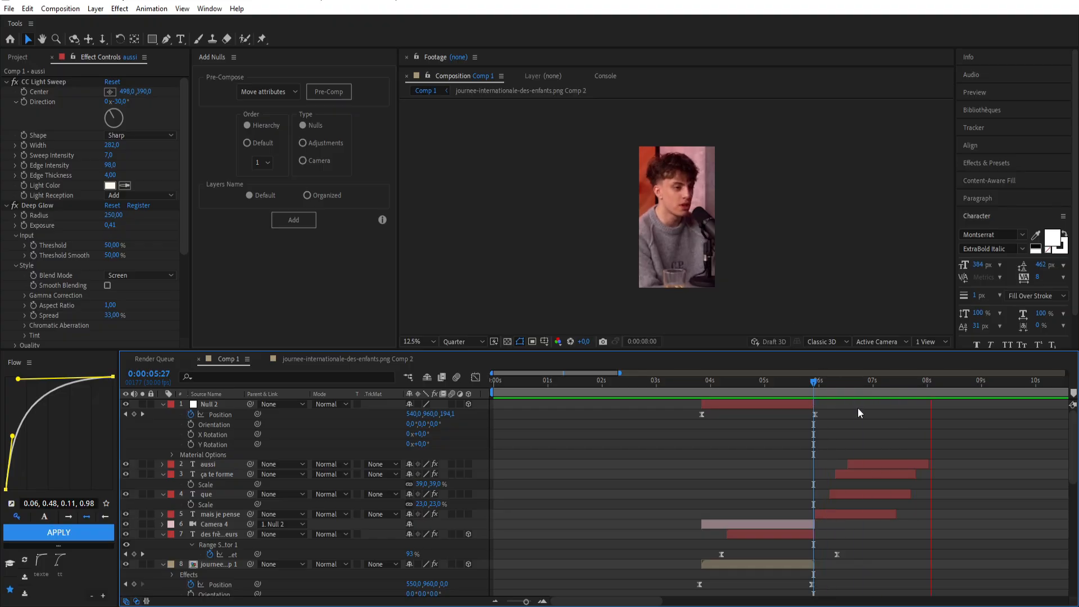
Make the "mais je pense", "que", "ça te forme" and "aussi" layers all end at 0:00:07:15, deleting any leftover pieces.
left_click(845, 383)
left_click_drag(845, 383, 900, 383)
left_click(877, 513)
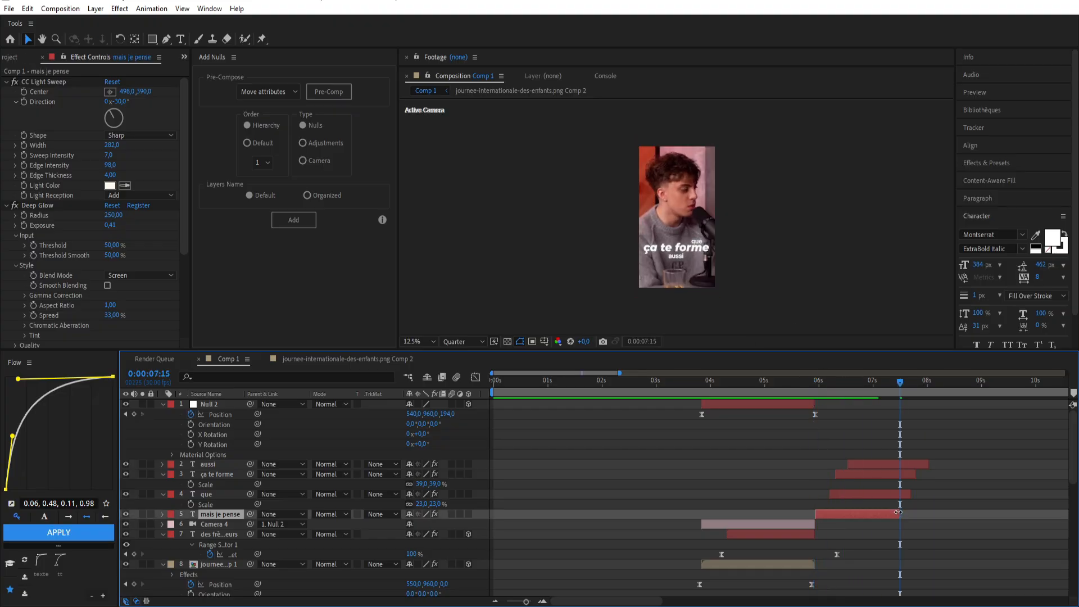
left_click(899, 464, "ctrl")
left_click(900, 474, "ctrl")
left_click(899, 493, "ctrl")
key("ctrl+shift+d")
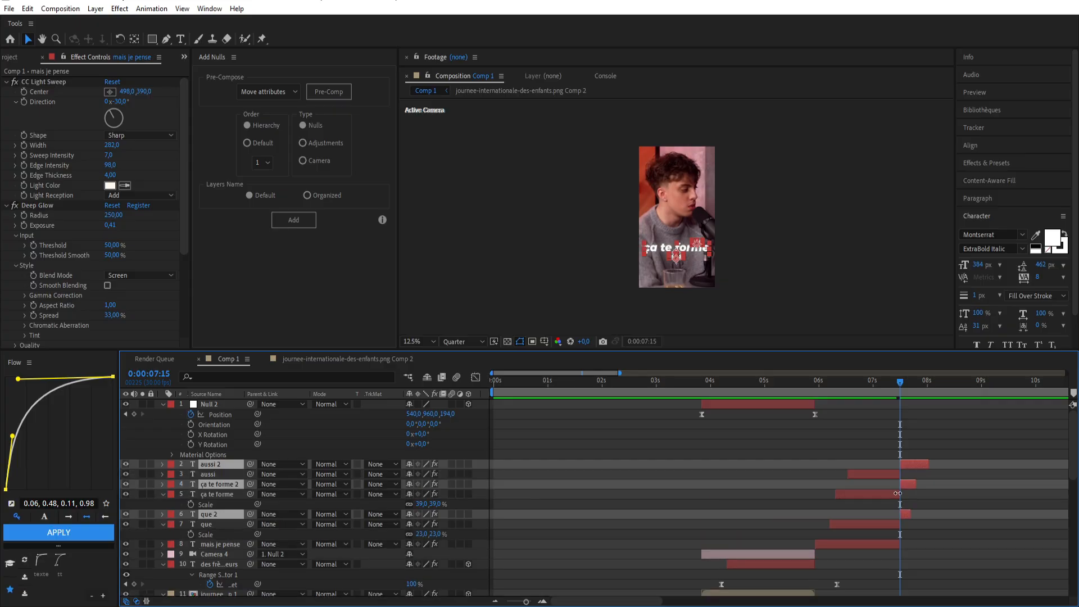
key("Delete")
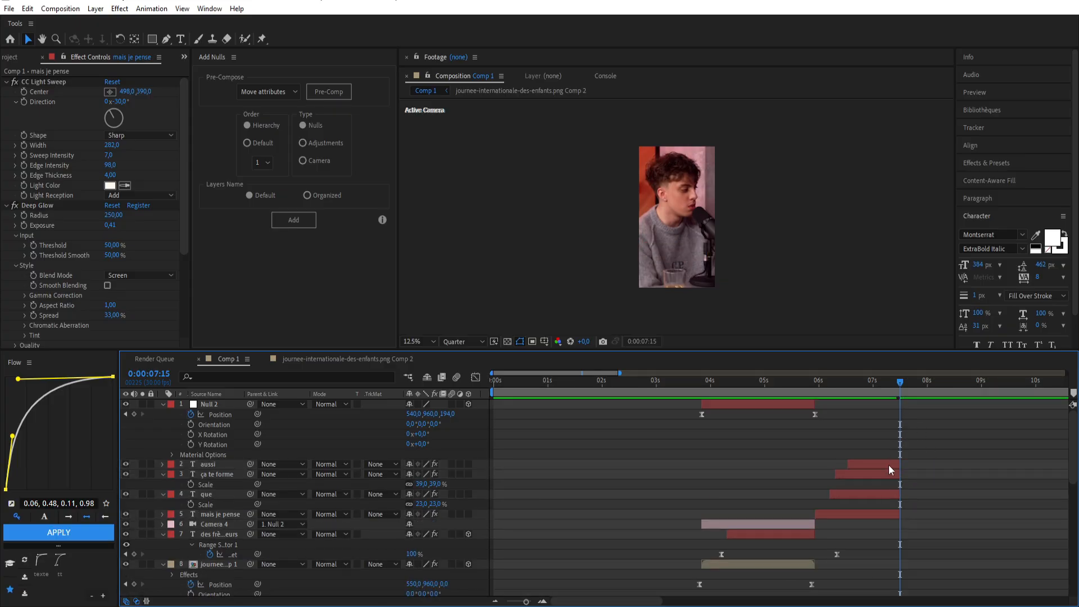
Add a copy of the "ça te forme" caption starting at 0:00:07:15 and change its text to "à une autre".
left_click(889, 464)
left_click(888, 473)
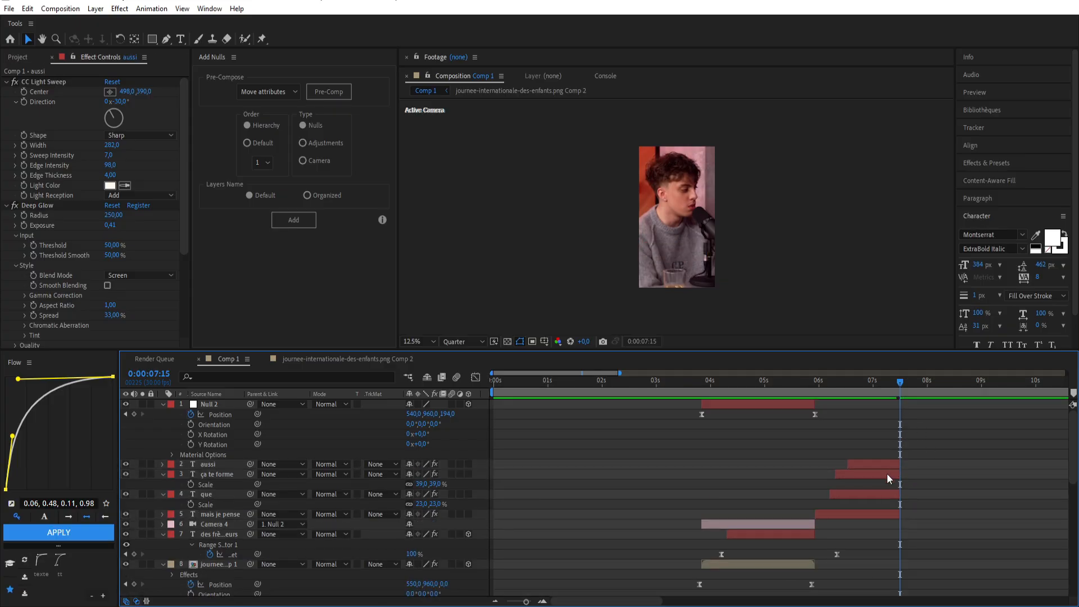
left_click(886, 466)
key("ctrl+v")
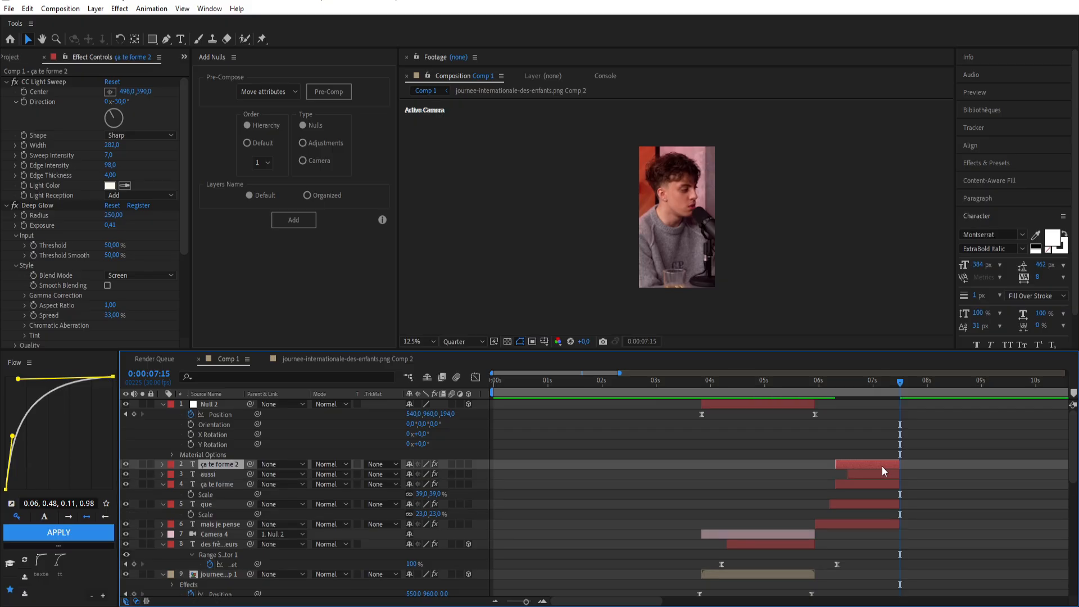
left_click_drag(882, 466, 946, 467)
left_click_drag(911, 381, 930, 382)
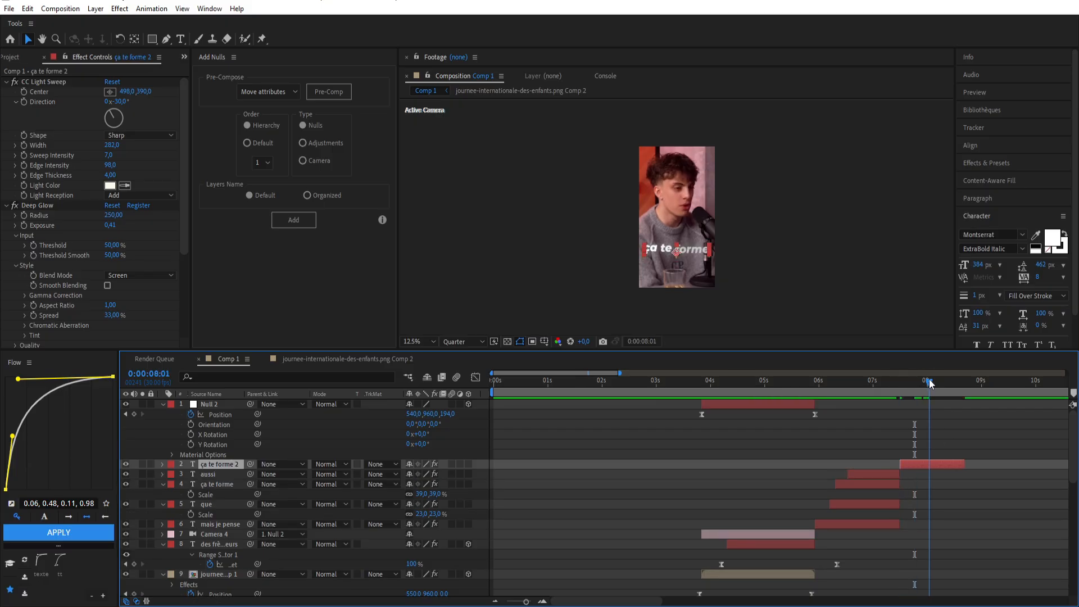
key("ctrl+t")
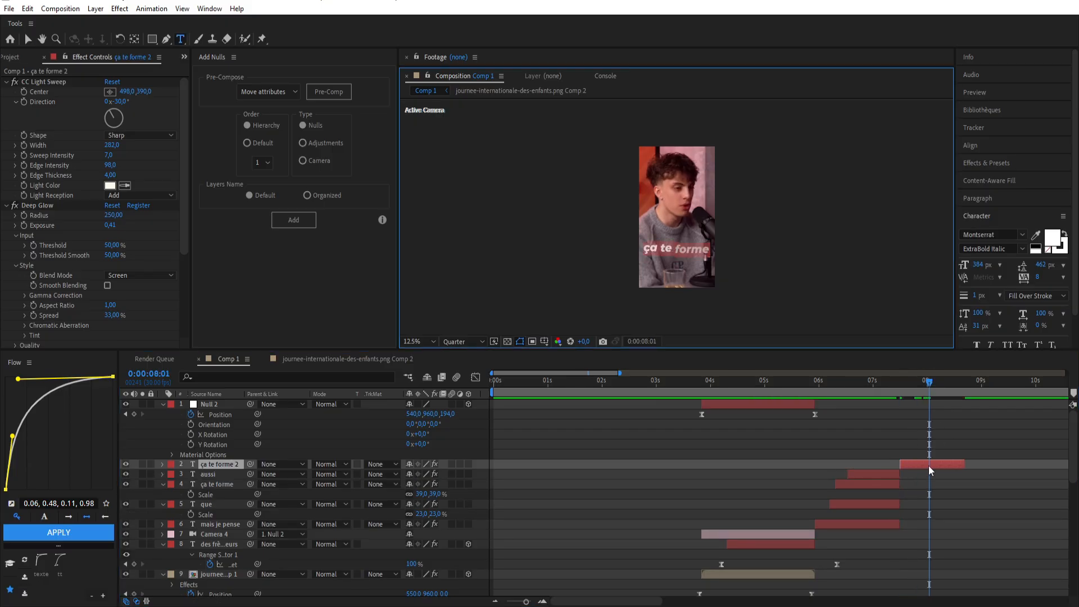
type("à une")
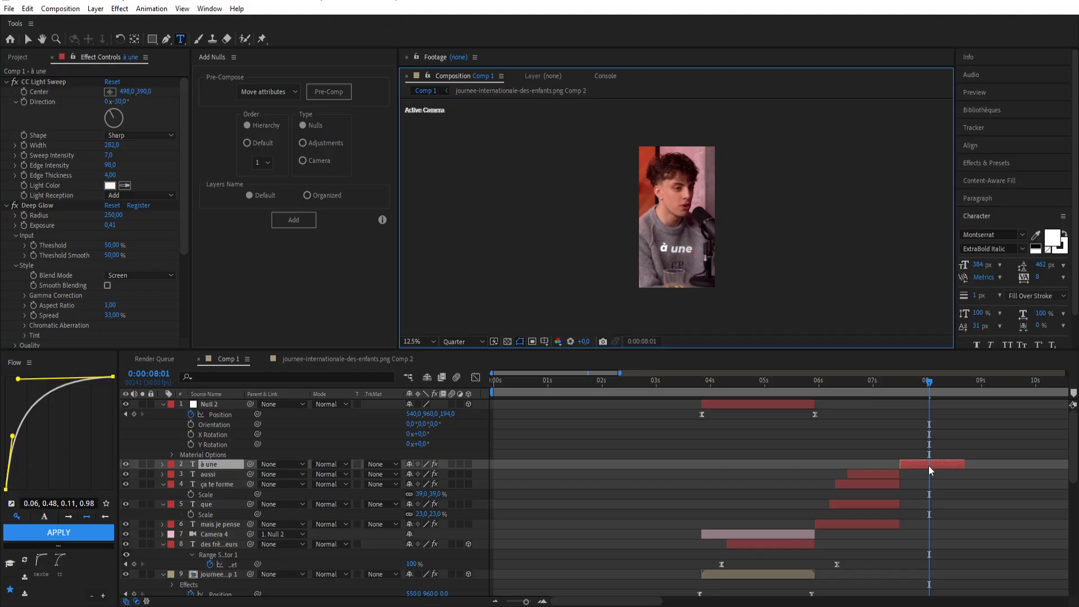
type(" autre")
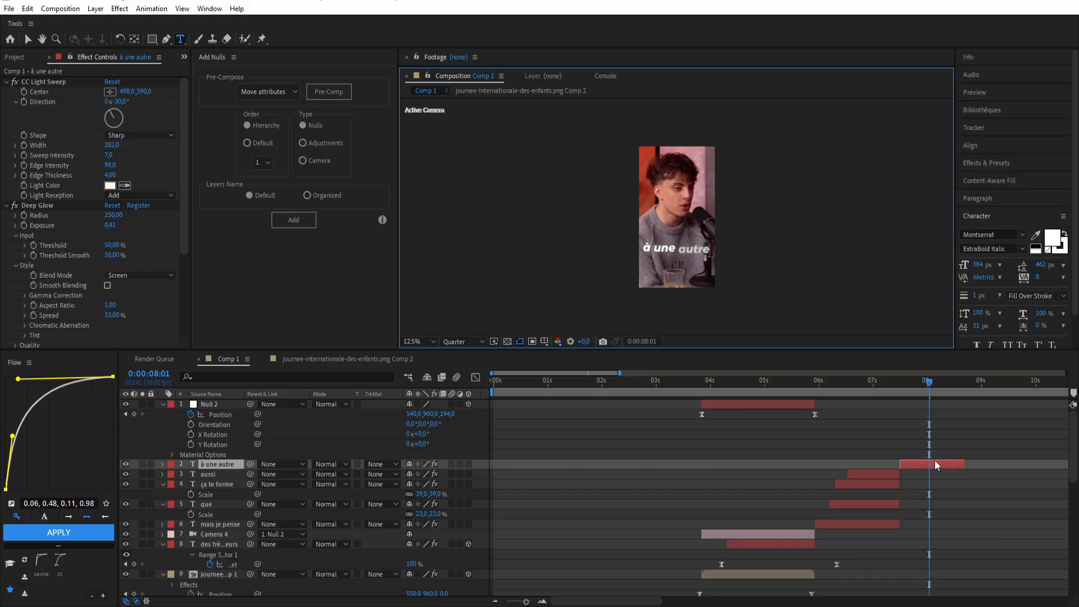
Scale the "à une autre" caption to 32% and move it slightly higher in the frame.
left_click(936, 462)
key("s")
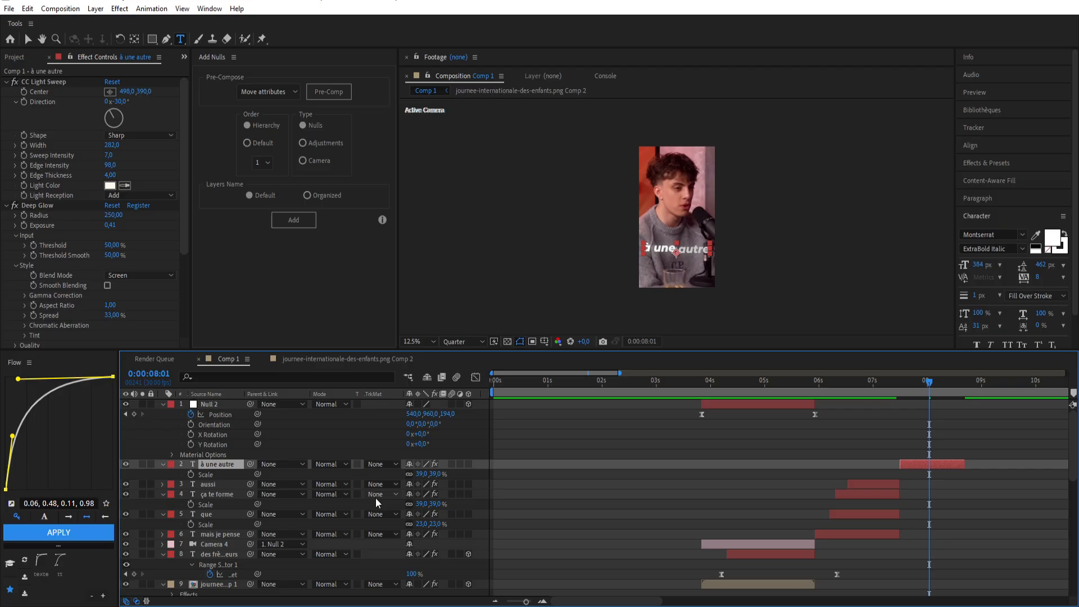
left_click_drag(425, 475, 421, 477)
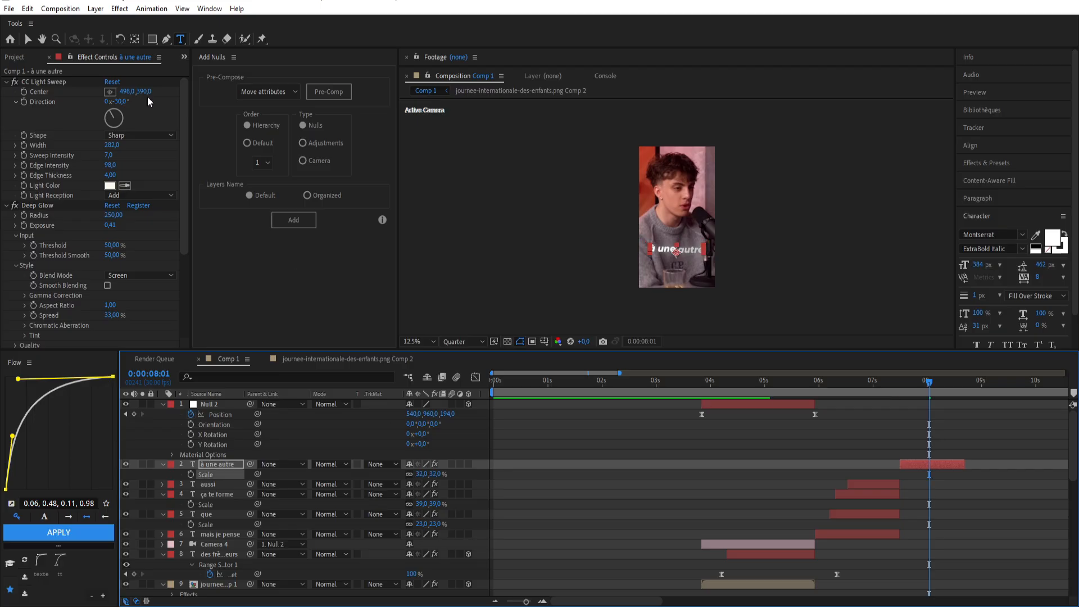
left_click(28, 39)
left_click_drag(674, 247, 665, 242)
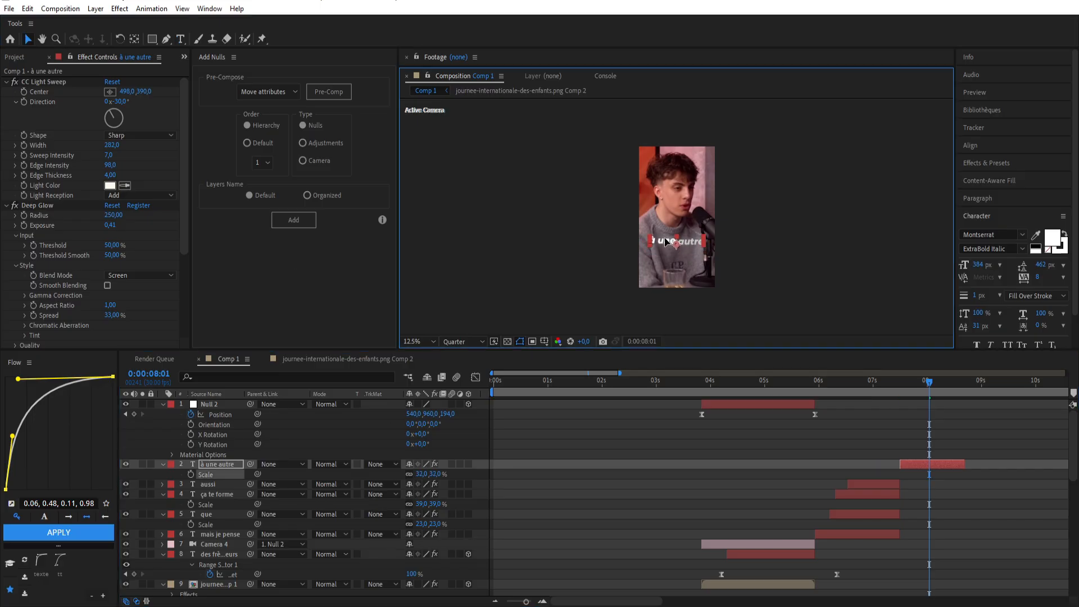
Duplicate the "à une autre" caption, start the copy at about 0:00:07:22, and change its text to "mentalité".
left_click(945, 465)
key("ctrl+d")
left_click_drag(920, 463, 933, 459)
double_click(933, 459)
type("me")
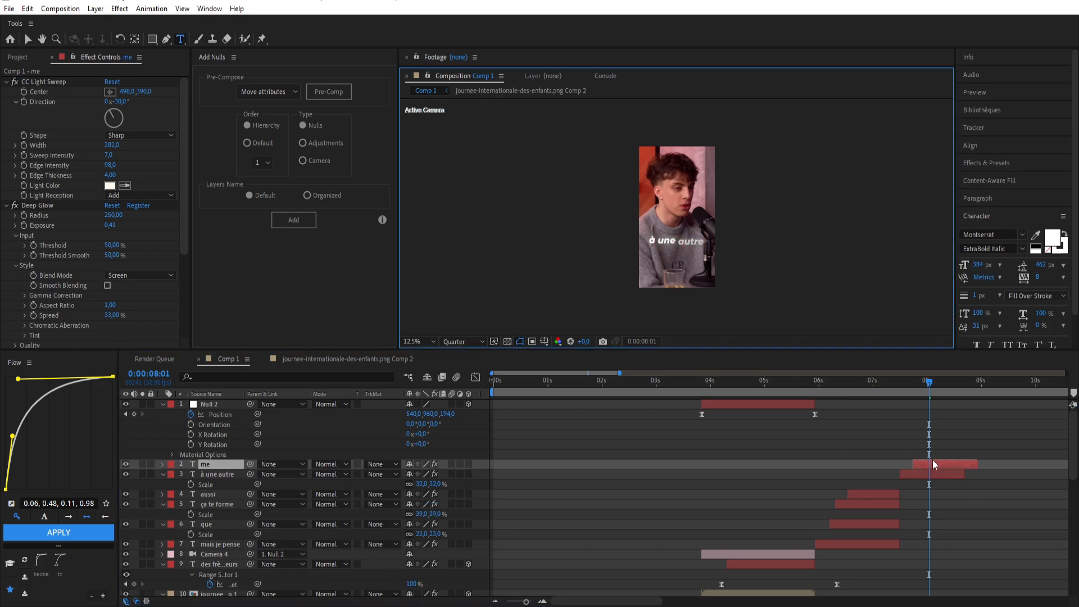
type("ntalité")
Place "mentalité" beneath "à une autre" and scale it to 45%, checking the frame at 0:00:08:14.
left_click(953, 382)
left_click(28, 39)
scroll(677, 236, "up", 1)
key("s")
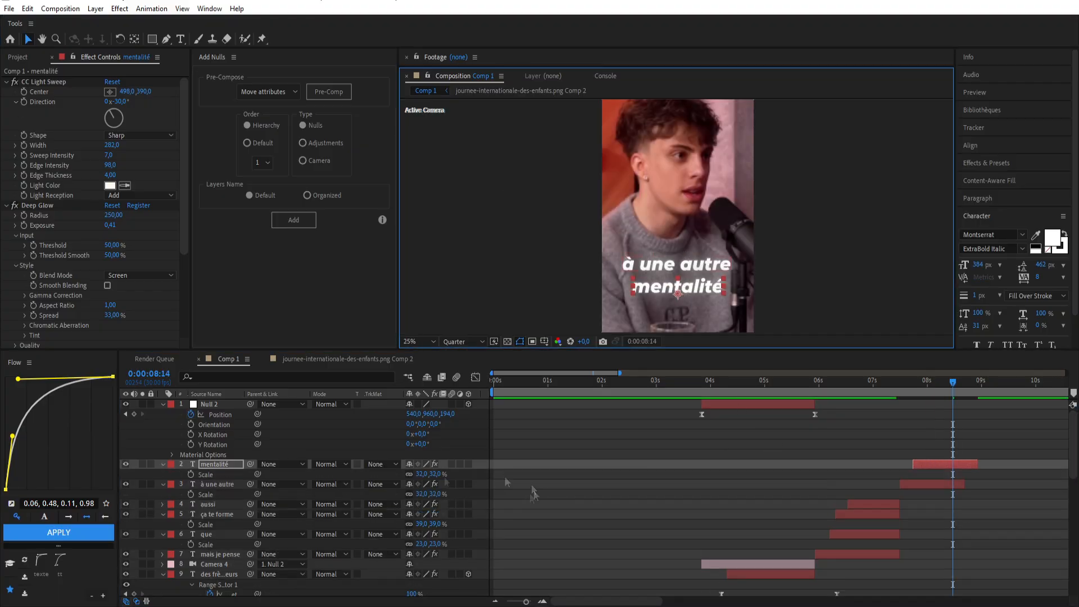
left_click_drag(422, 475, 429, 474)
Change the "mentalité" caption's fill colour to a bright, saturated blue.
left_click(1053, 238)
left_click(209, 216)
left_click_drag(84, 163, 140, 110)
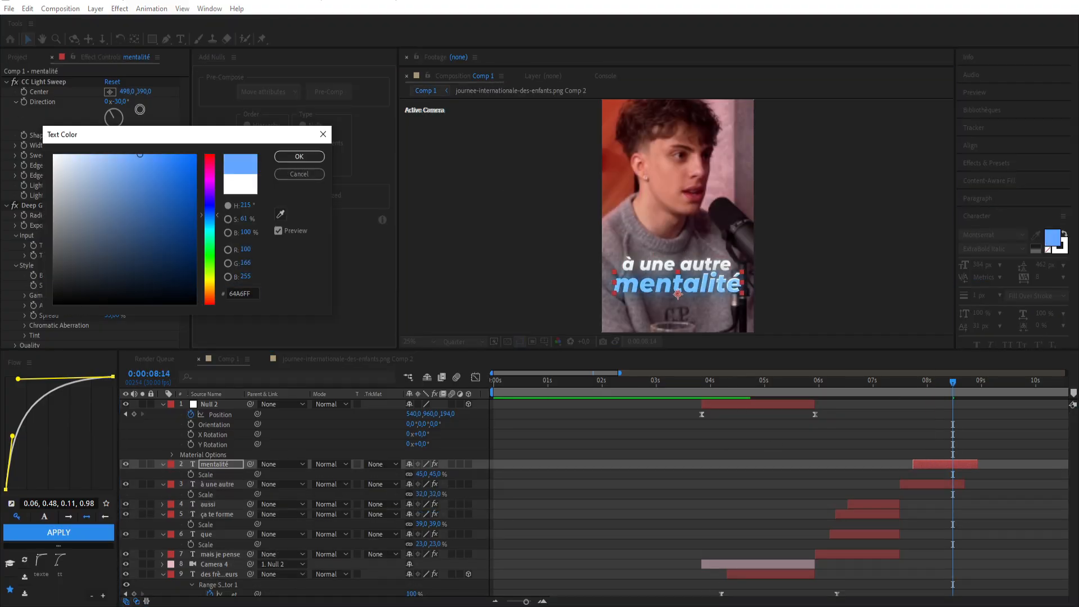
left_click_drag(140, 154, 169, 93)
left_click(299, 156)
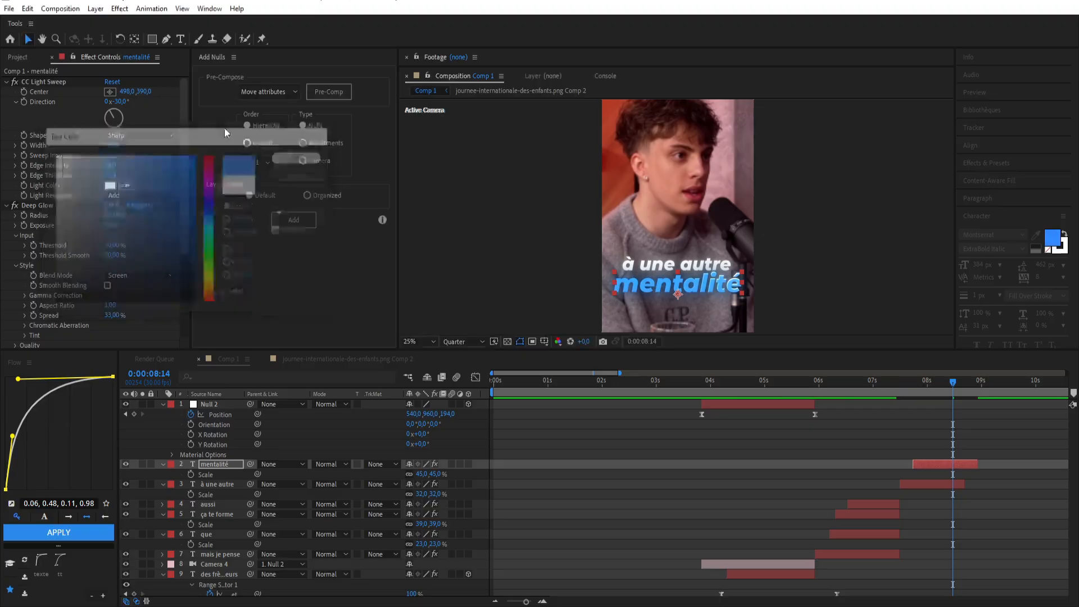
Set the CC Light Sweep centre on the middle of the "mentalité" text, at about 536, 1424.
left_click(110, 91)
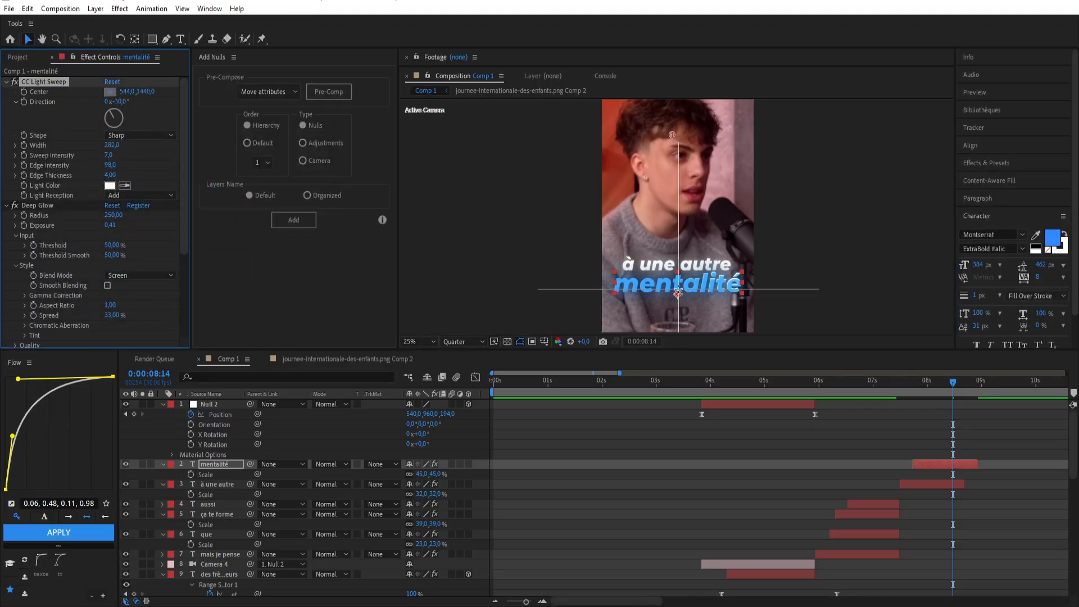
left_click(677, 291)
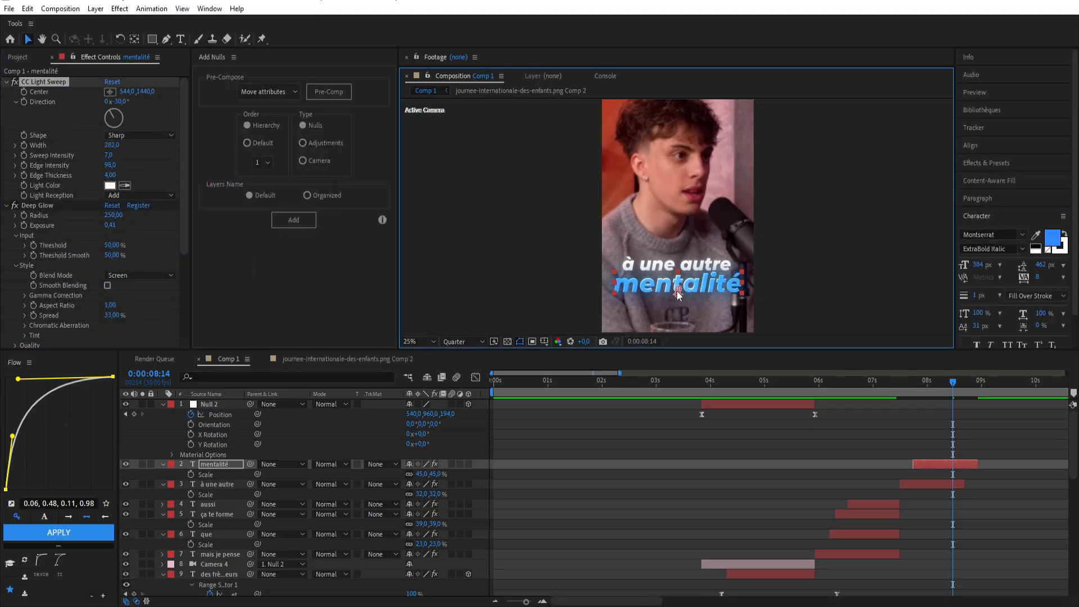
left_click(515, 240)
key("comma")
Play the captions from 0:00:07:12 and shift the "à une autre" and "mentalité" layers a few frames earlier.
scroll(662, 238, "up", 1)
scroll(662, 238, "down", 1)
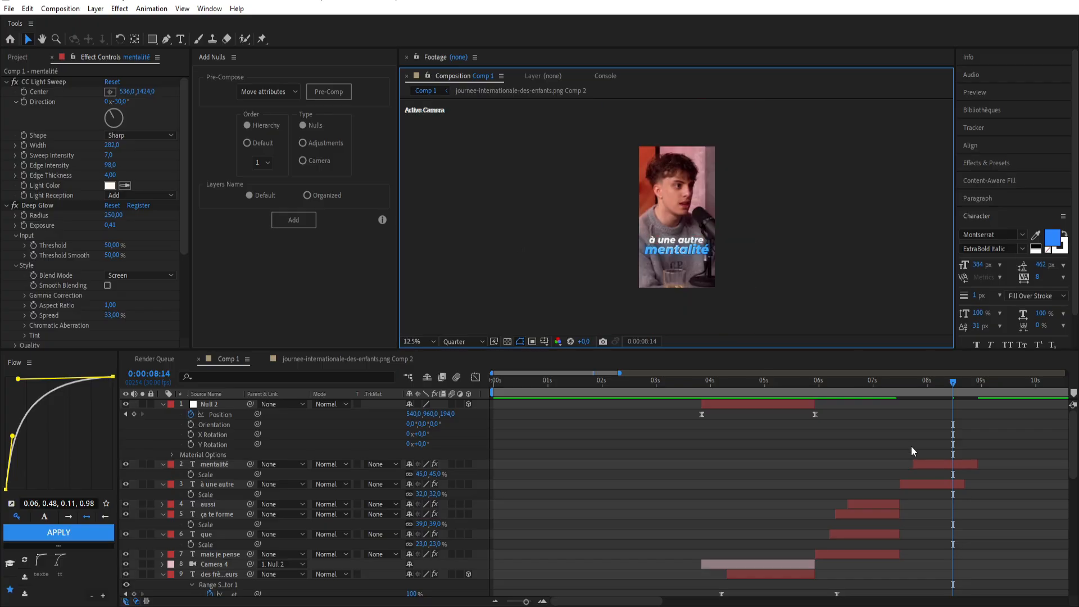
left_click(896, 388)
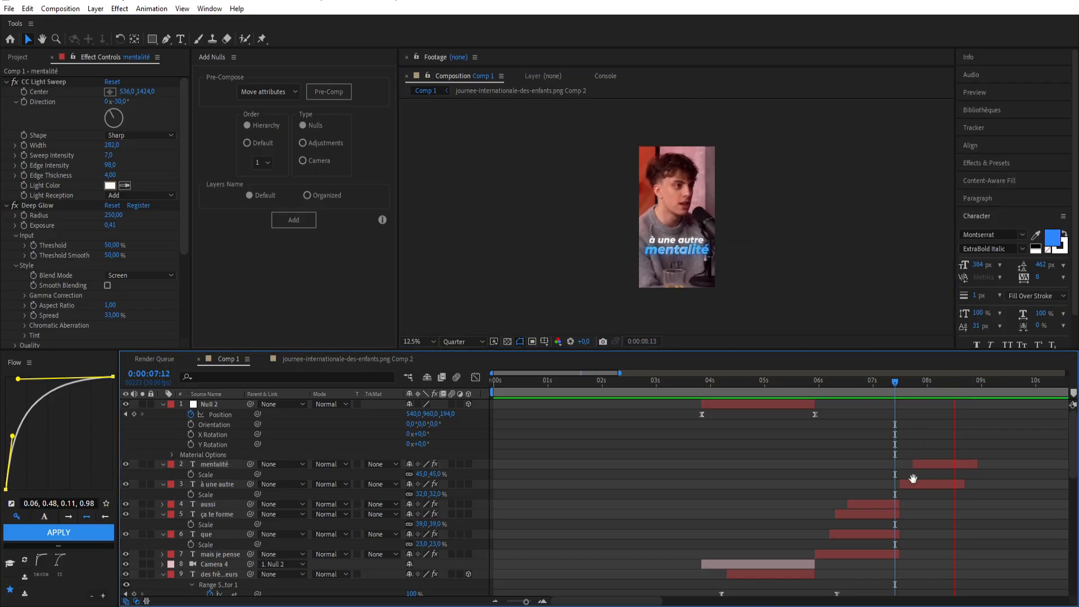
left_click_drag(911, 484, 917, 470)
Change the "ça te forme" caption's fill colour to bright blue, 008AFF.
left_click(877, 504)
left_click_drag(857, 382, 877, 382)
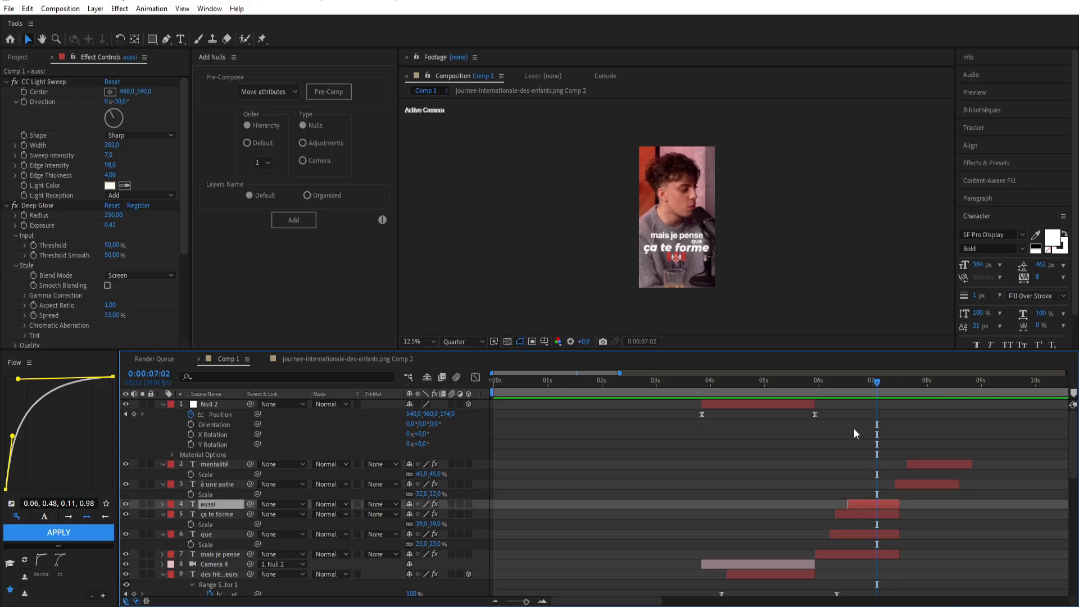
left_click(870, 515)
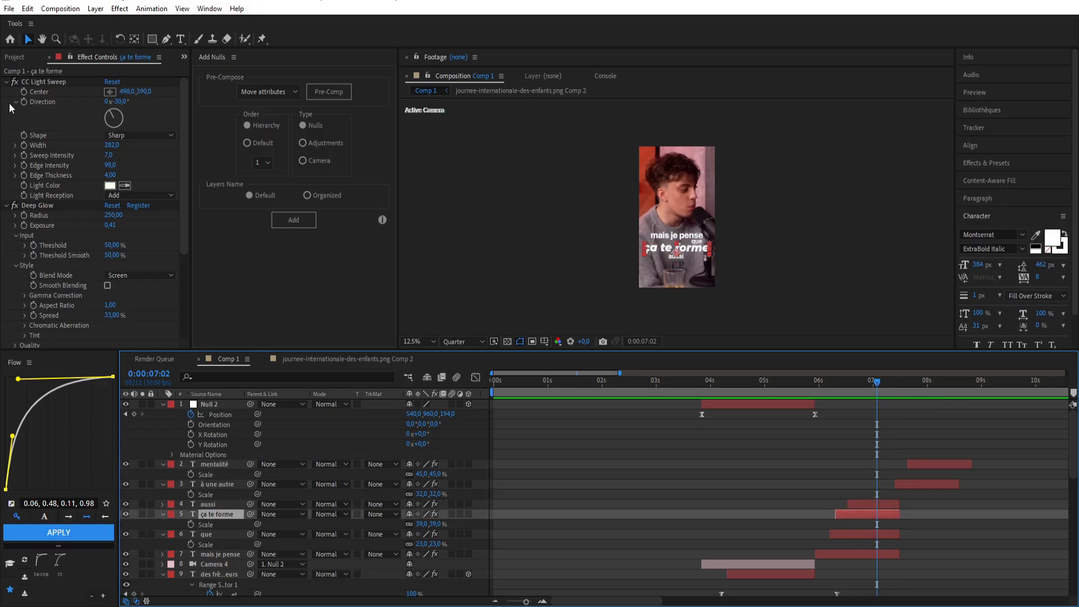
left_click(1053, 239)
left_click_drag(174, 228, 196, 155)
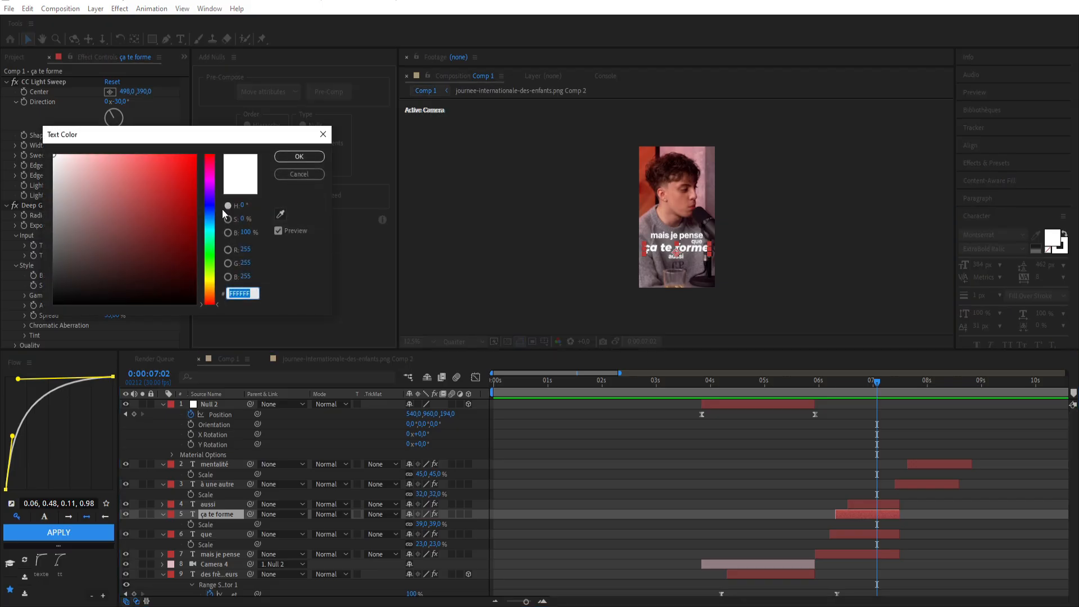
left_click(210, 215)
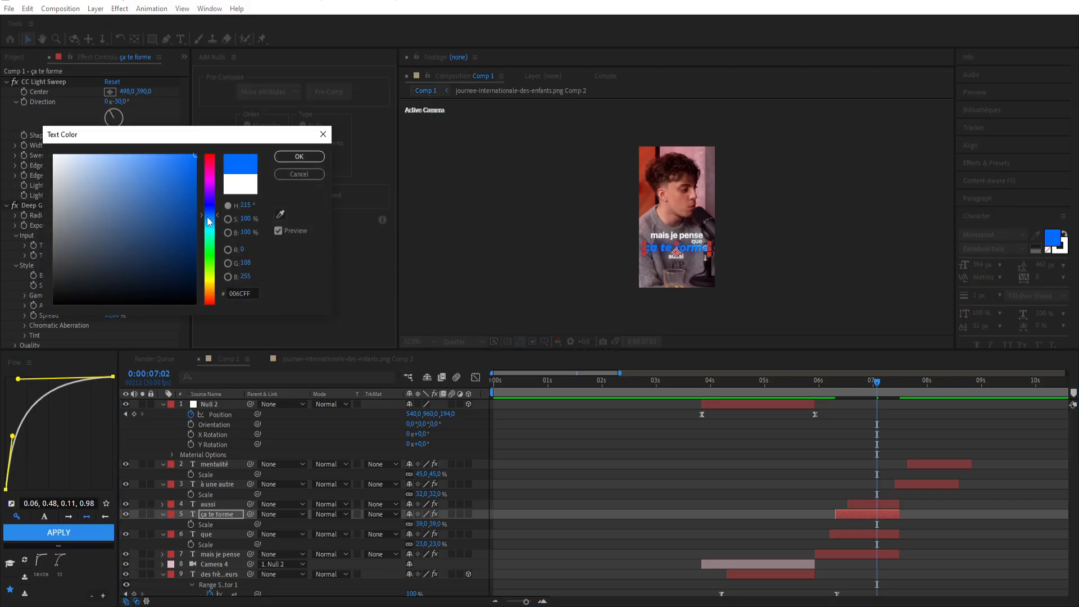
left_click(207, 218)
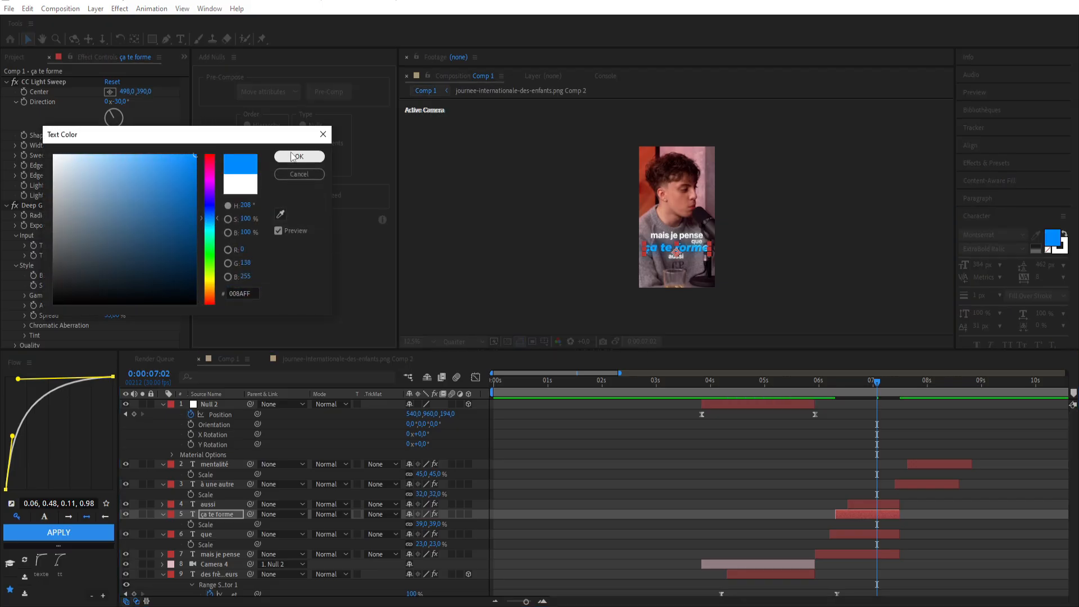
left_click(307, 159)
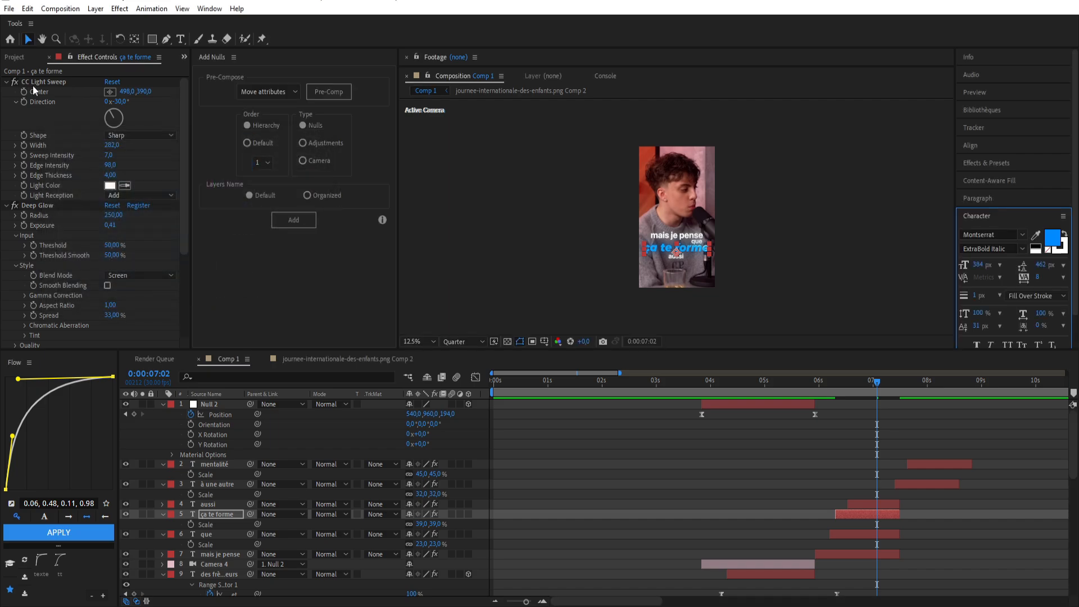
Centre the CC Light Sweep on "ça te forme" at about 528, 1392, set its width to 438, and preview from 0:00:05:22.
left_click(109, 92)
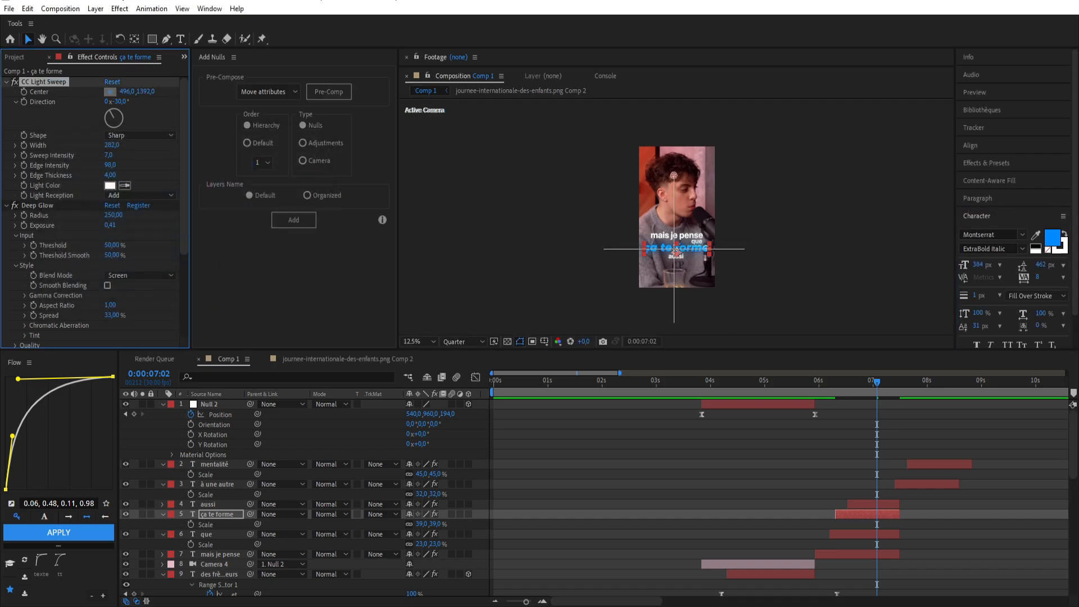
left_click(679, 249)
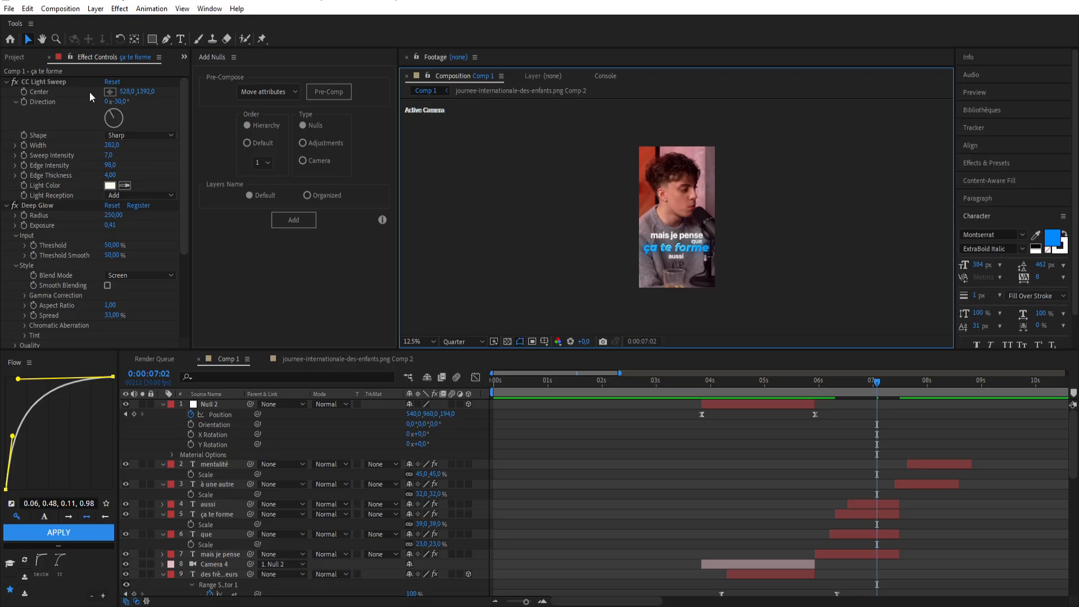
left_click_drag(111, 148, 163, 140)
left_click(542, 276)
left_click(805, 386)
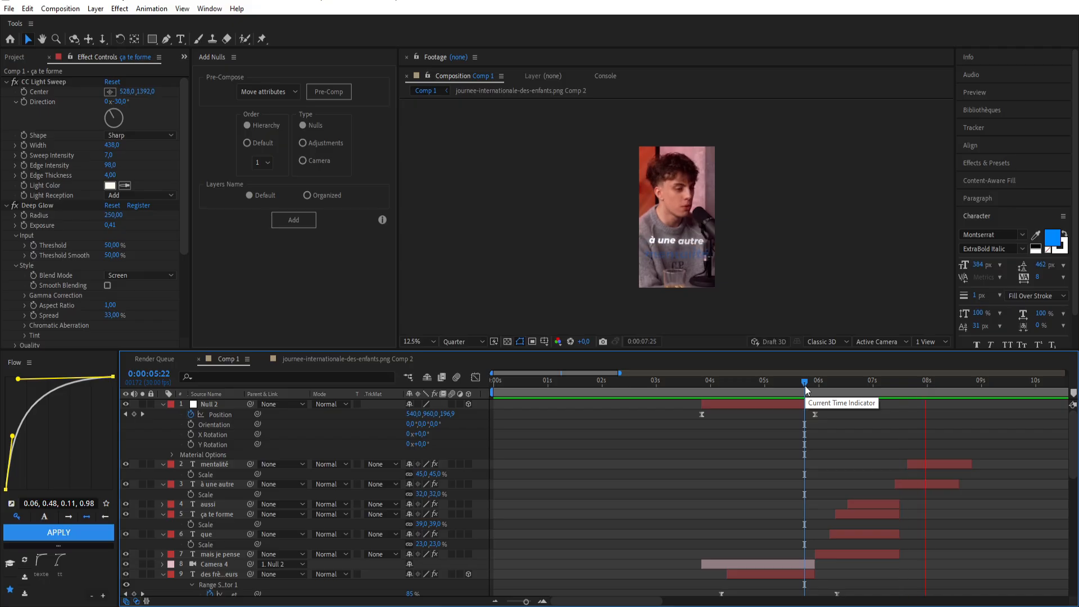
Add an adjustment layer directly above the "Quand tu grandis" title and trim it to the single frame at 0:00:00:12.
key("minus")
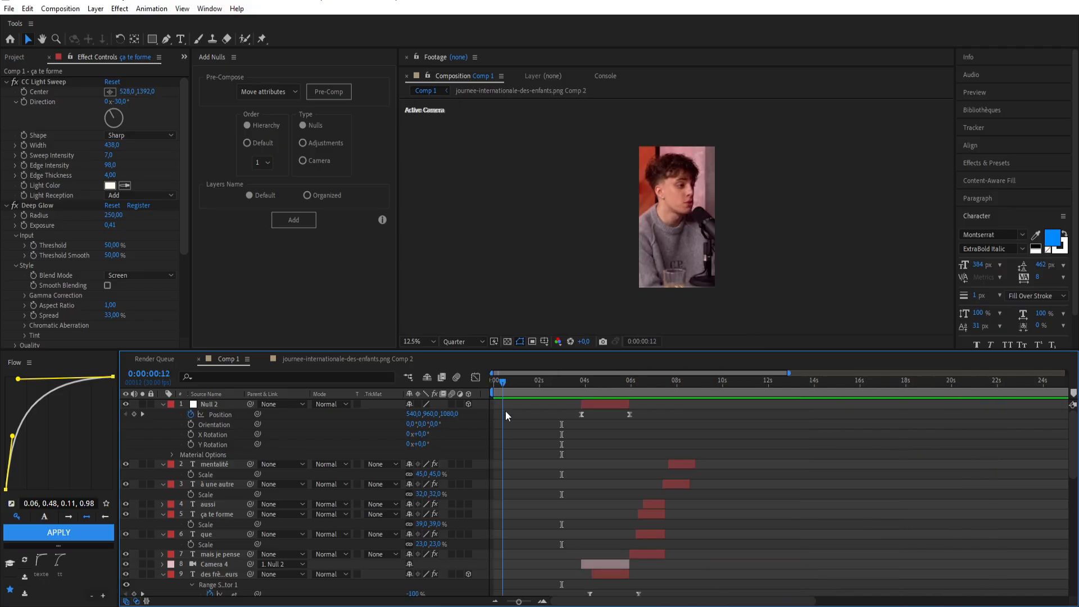
scroll(502, 423, "down", 5)
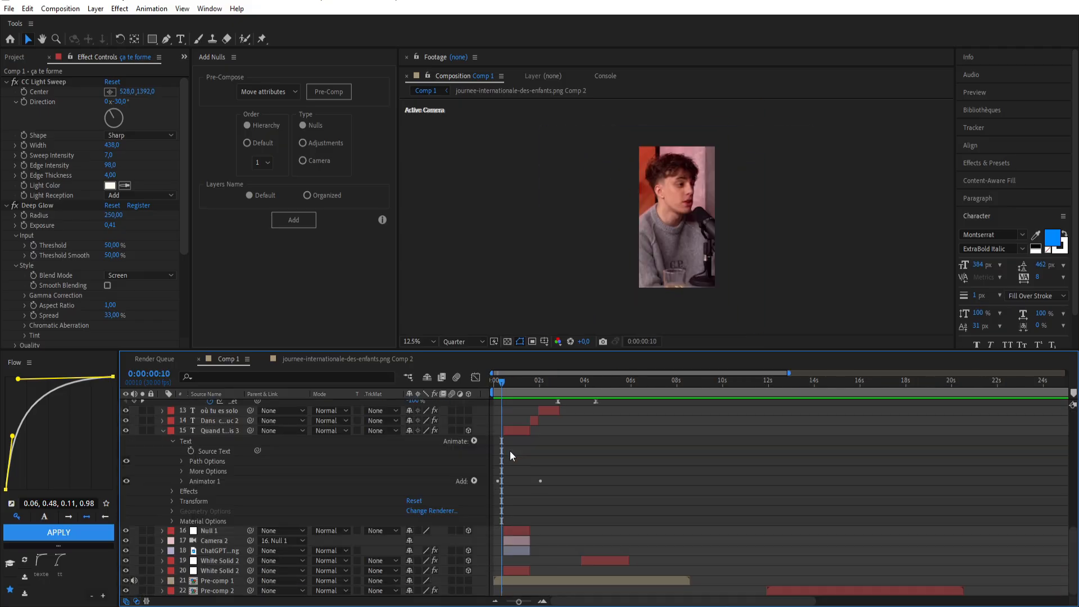
left_click(543, 602)
left_click(543, 601)
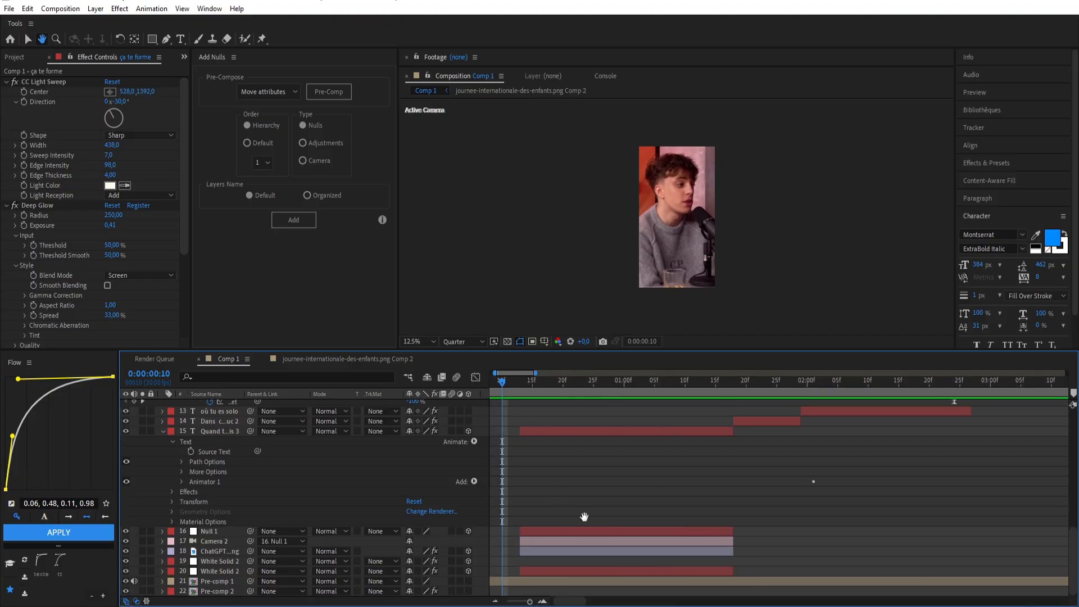
scroll(583, 513, "up", 2)
left_click(556, 387)
left_click(565, 472)
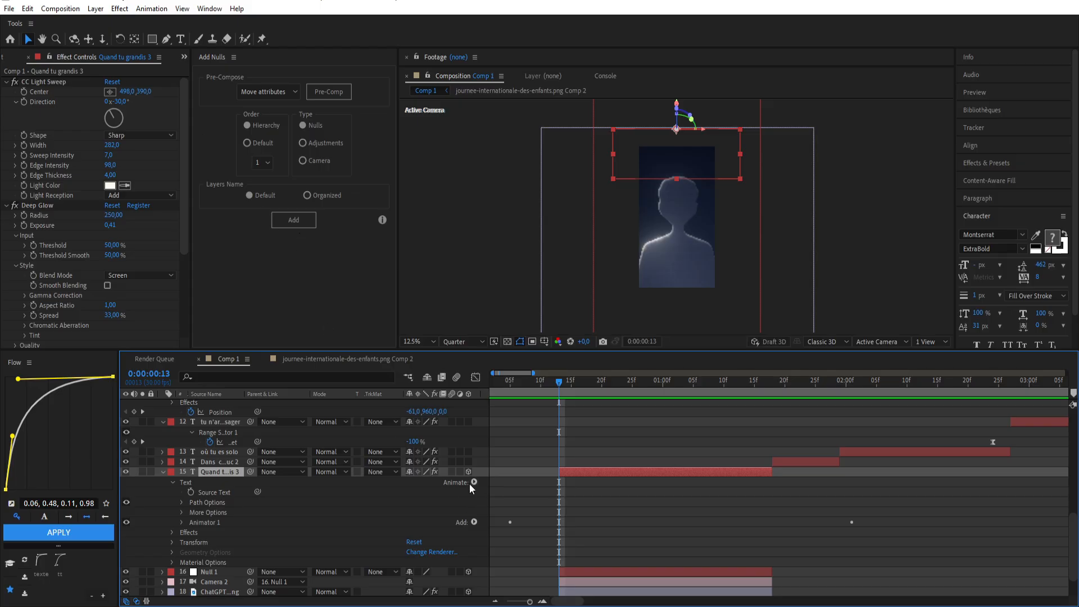
right_click(486, 471)
mouse_move(562, 479)
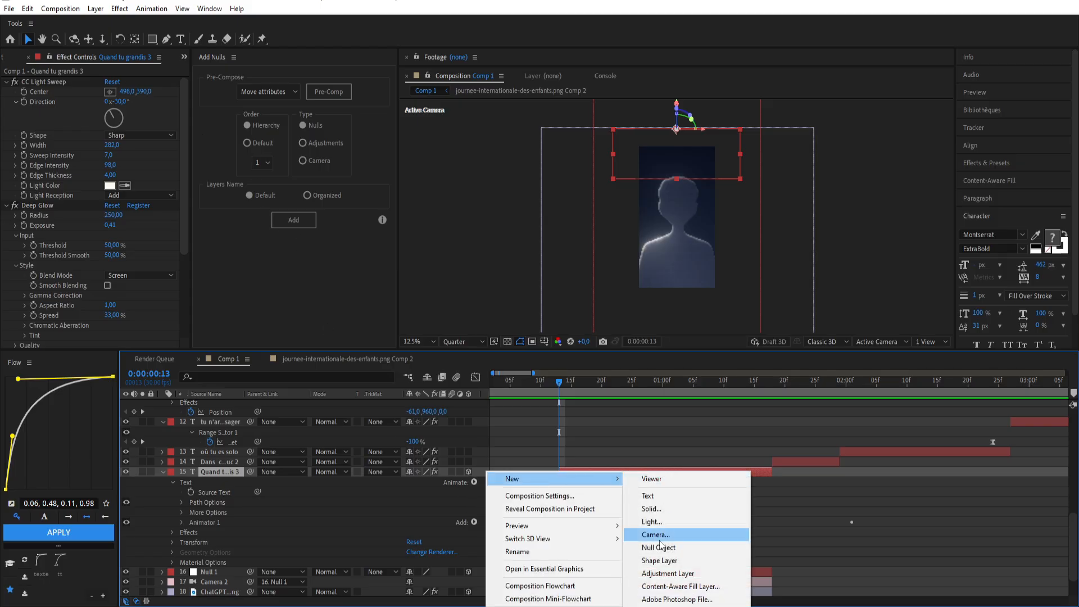
left_click(670, 574)
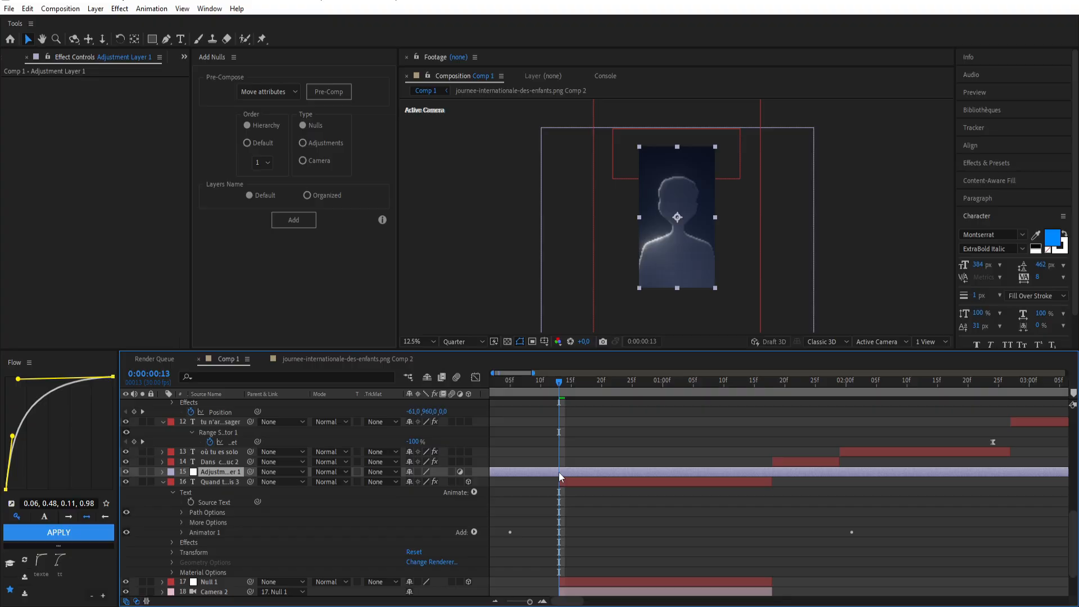
key("alt+bracketleft")
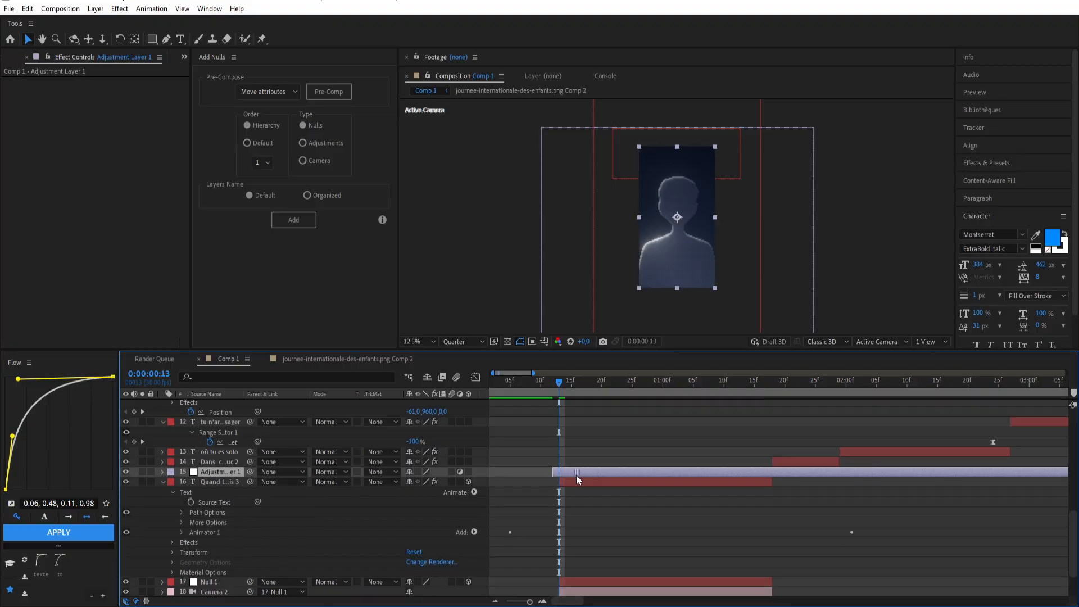
key("alt+bracketright")
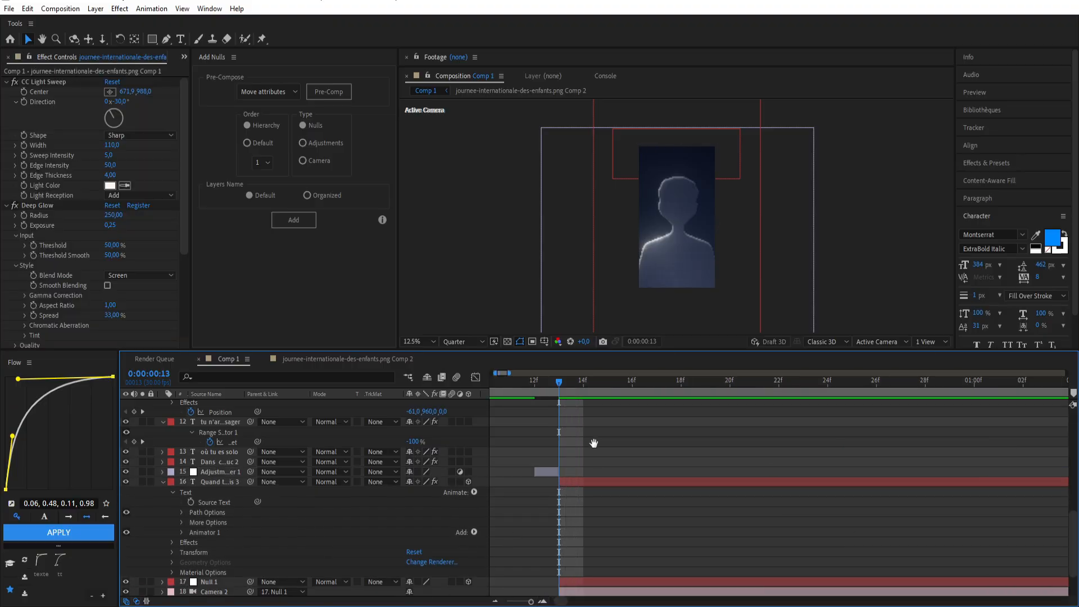
Apply the Exposure effect to the adjustment layer with exposure 4.15 and move the layer one frame earlier.
scroll(573, 491, "up", 3)
key("Page_Up")
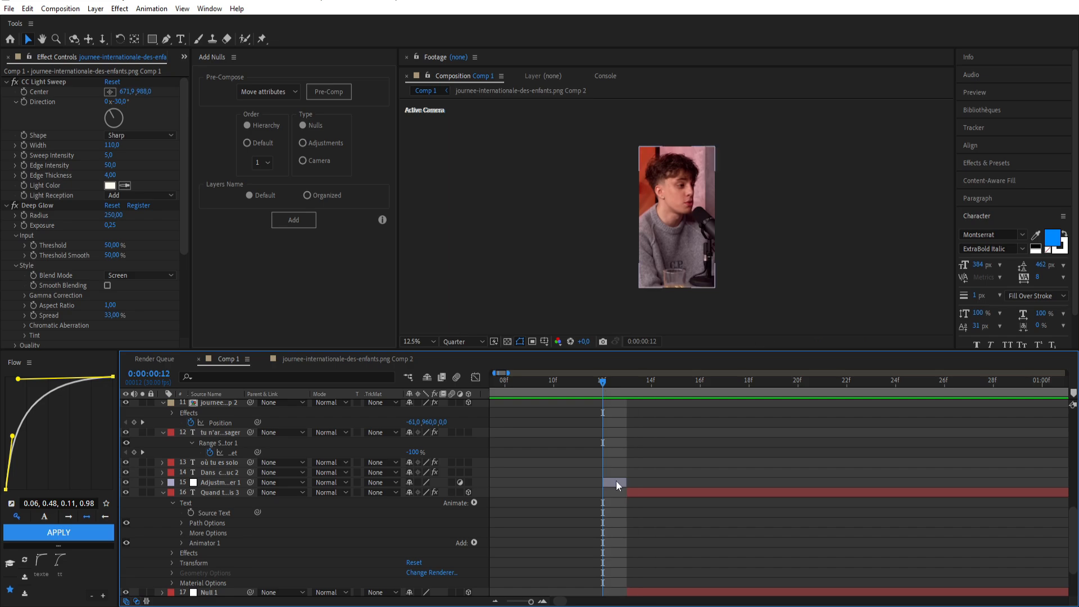
left_click(618, 484)
key("ctrl+space")
type("ex")
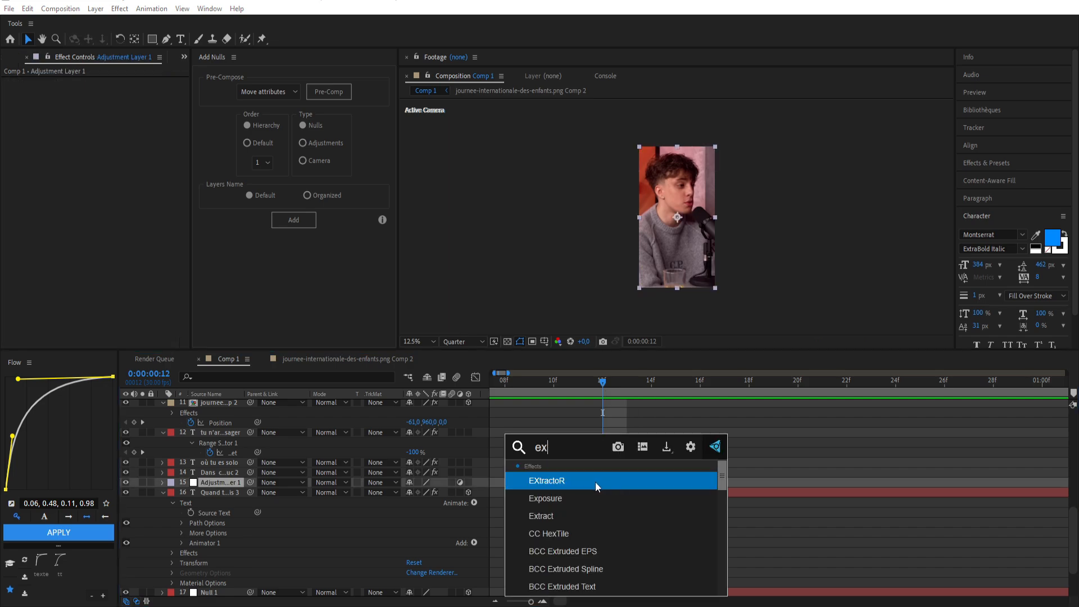
left_click(575, 499)
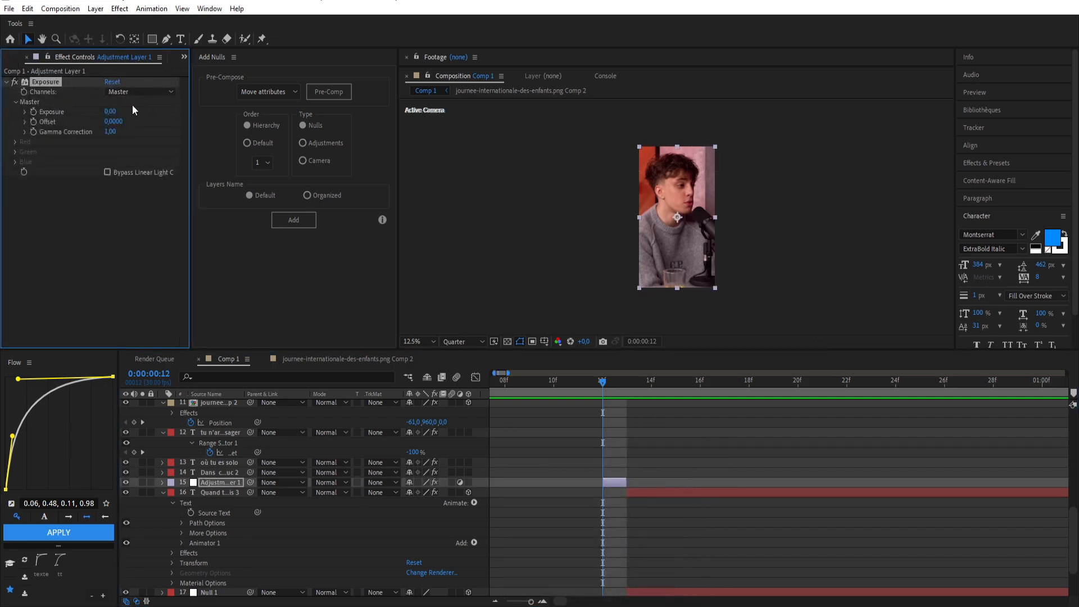
left_click_drag(111, 116, 340, 113)
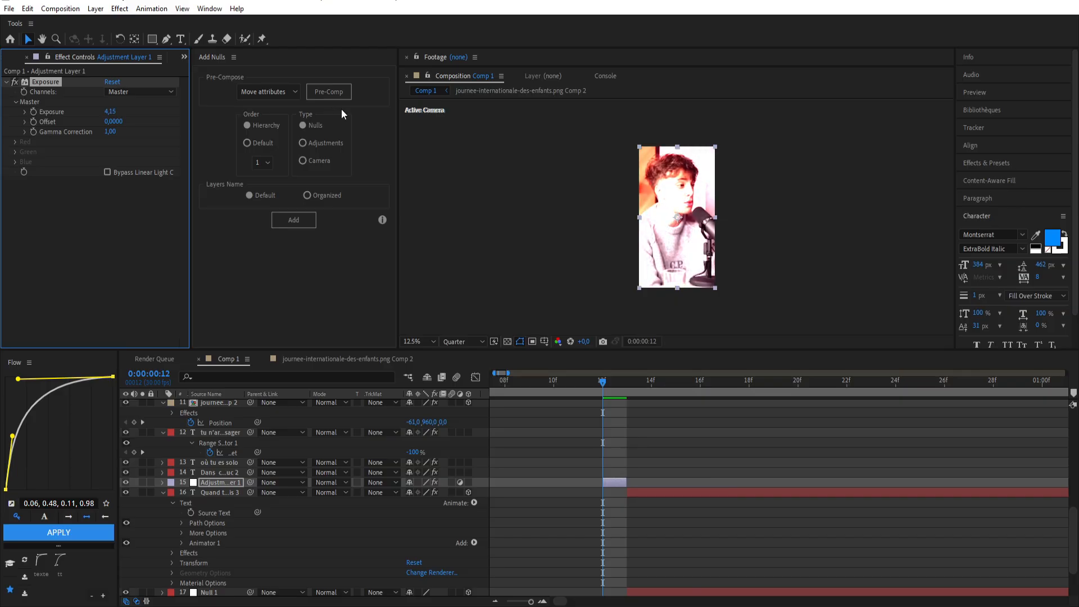
left_click_drag(614, 482, 599, 488)
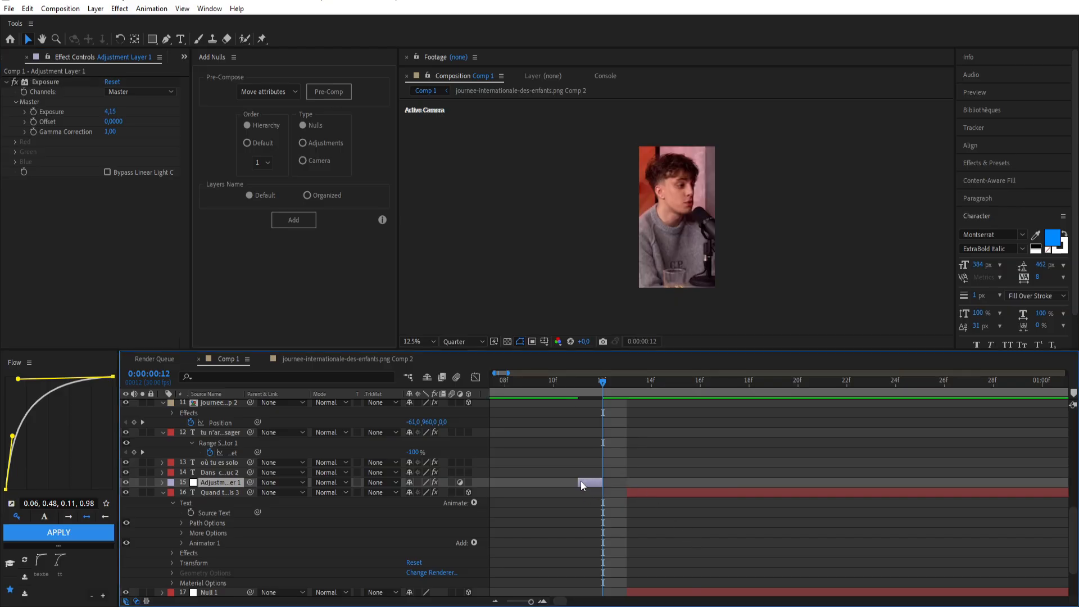
Create a white solid above the adjustment layer, trim it to the same single frame, and remove the leftover split part.
right_click(485, 483)
mouse_move(557, 355)
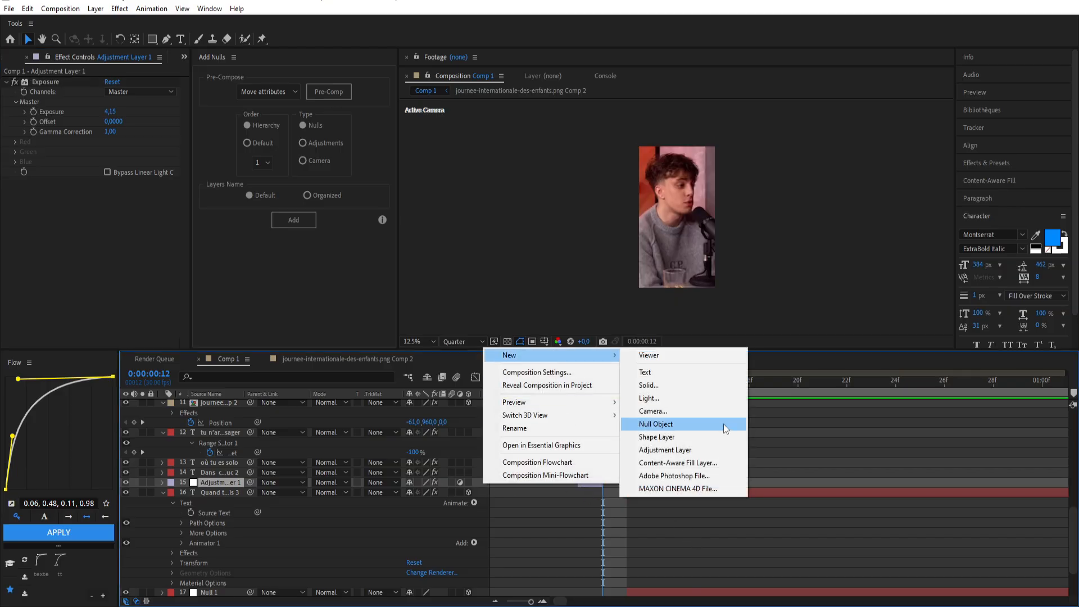
left_click(675, 385)
left_click(472, 377)
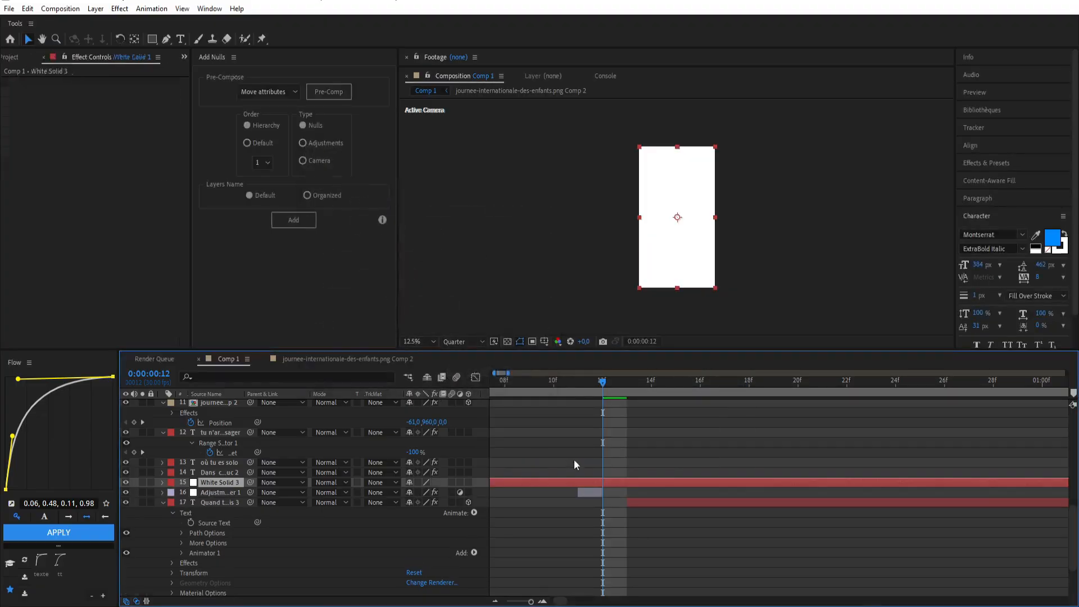
key("ctrl+shift+d")
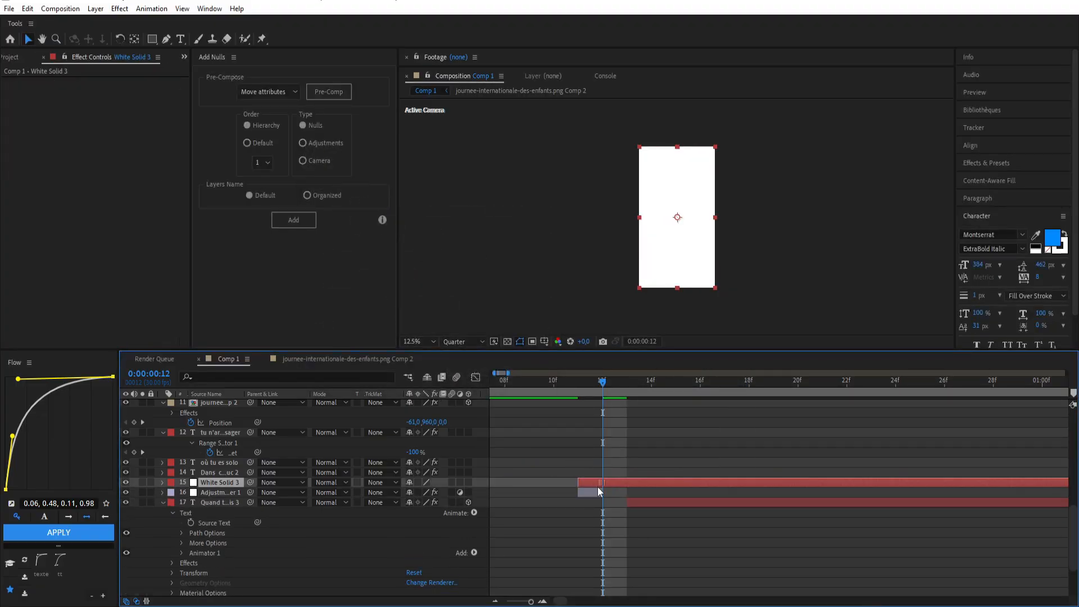
scroll(596, 484, "down", 3)
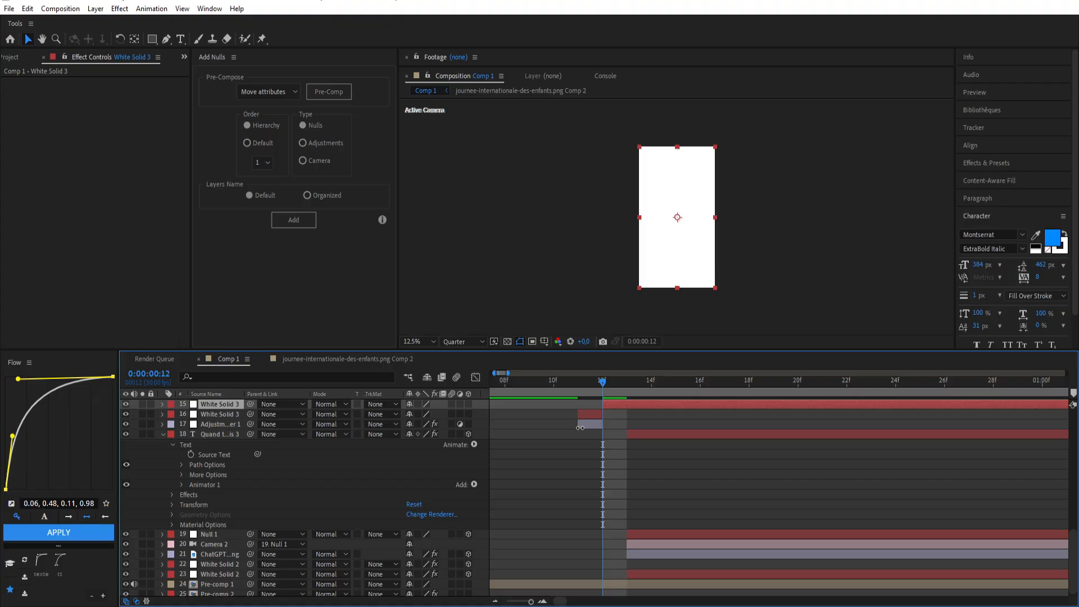
key("ctrl+z")
key("ctrl+z")
key("ctrl+z")
key("ctrl+z")
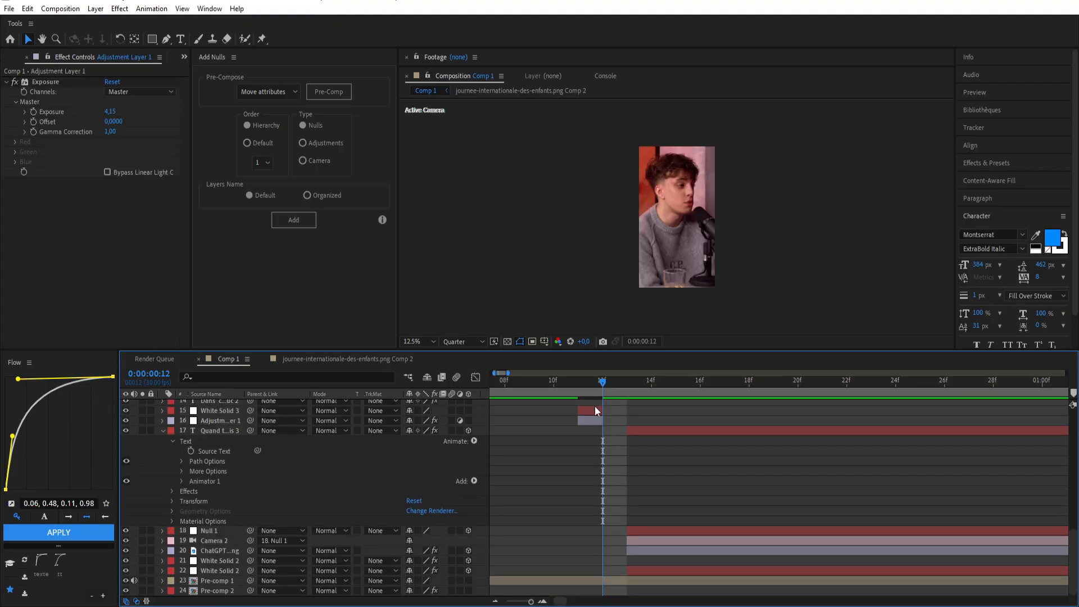
scroll(607, 445, "up", 2)
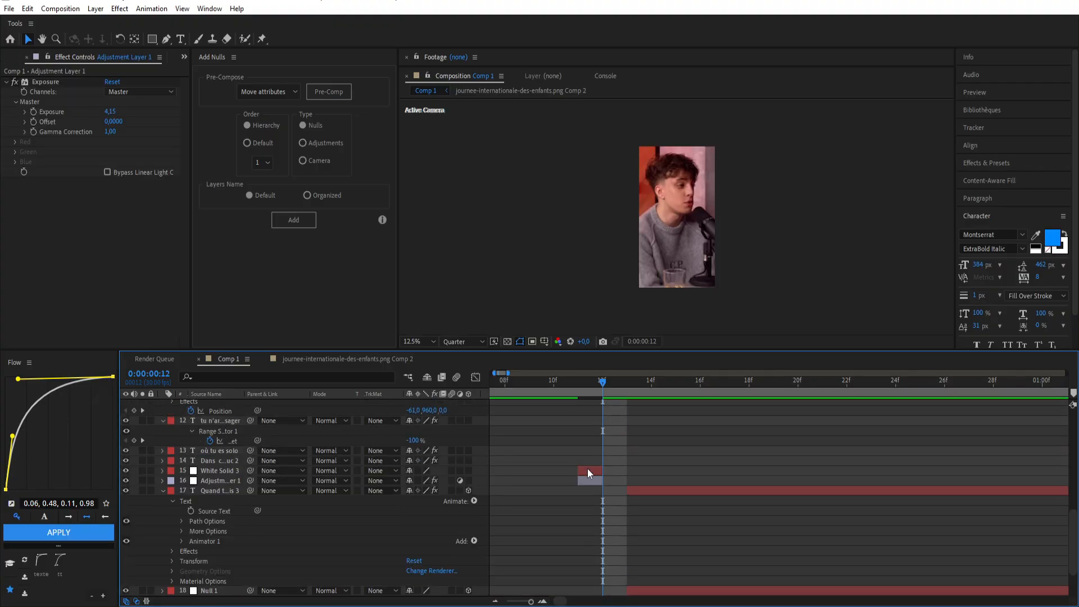
Move the one-frame white solid to 0:00:00:14 and play the flash transition from 0:00:00:08.
left_click_drag(588, 471, 662, 471)
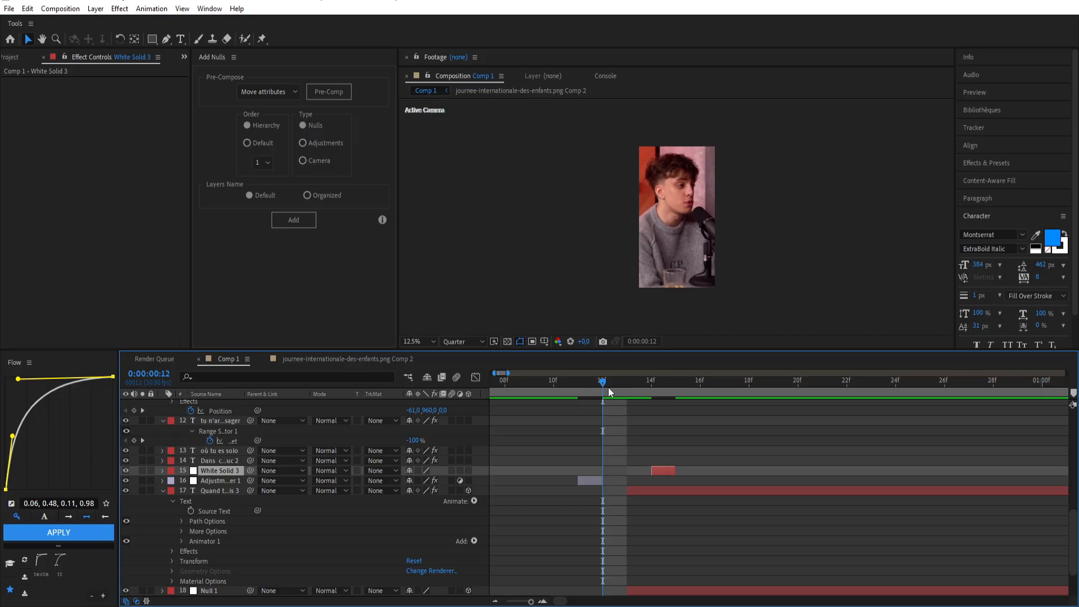
left_click_drag(610, 392, 502, 435)
scroll(537, 414, "down", 3)
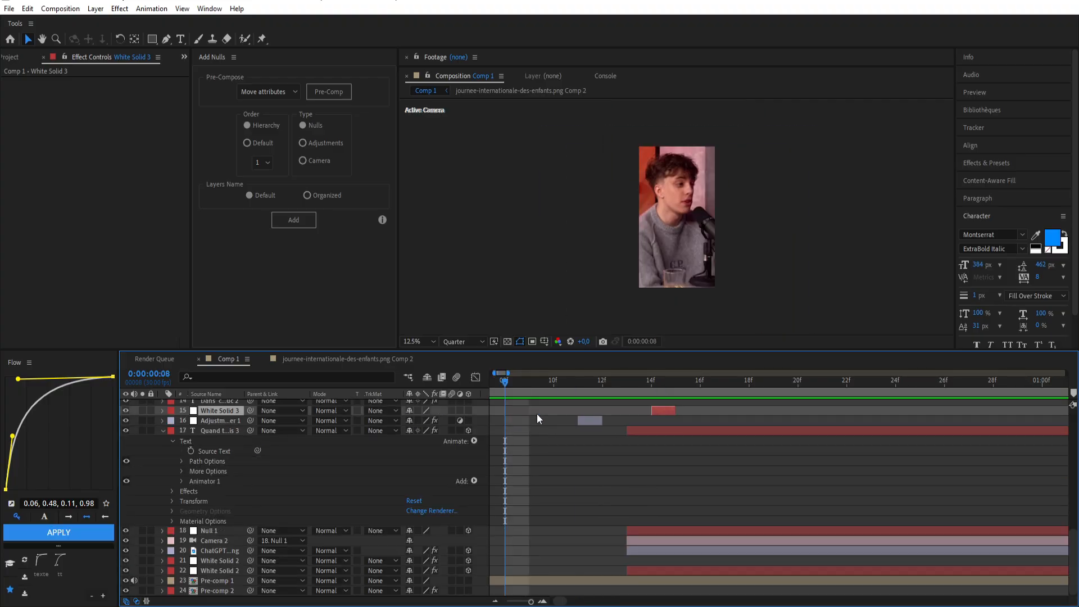
scroll(551, 433, "down", 5)
scroll(565, 455, "up", 3)
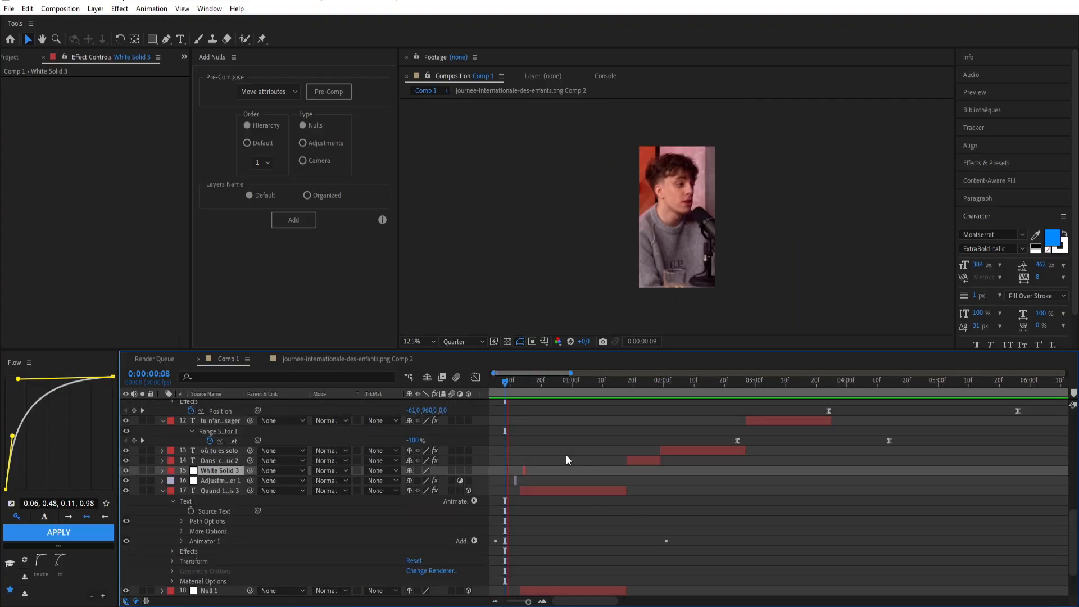
key("space")
Duplicate the white solid and adjustment layer, shift the copies to the title's end near 0:00:01:16, stack them above the "Dans" caption, and preview the transition.
left_click(515, 480, "shift")
key("ctrl+d")
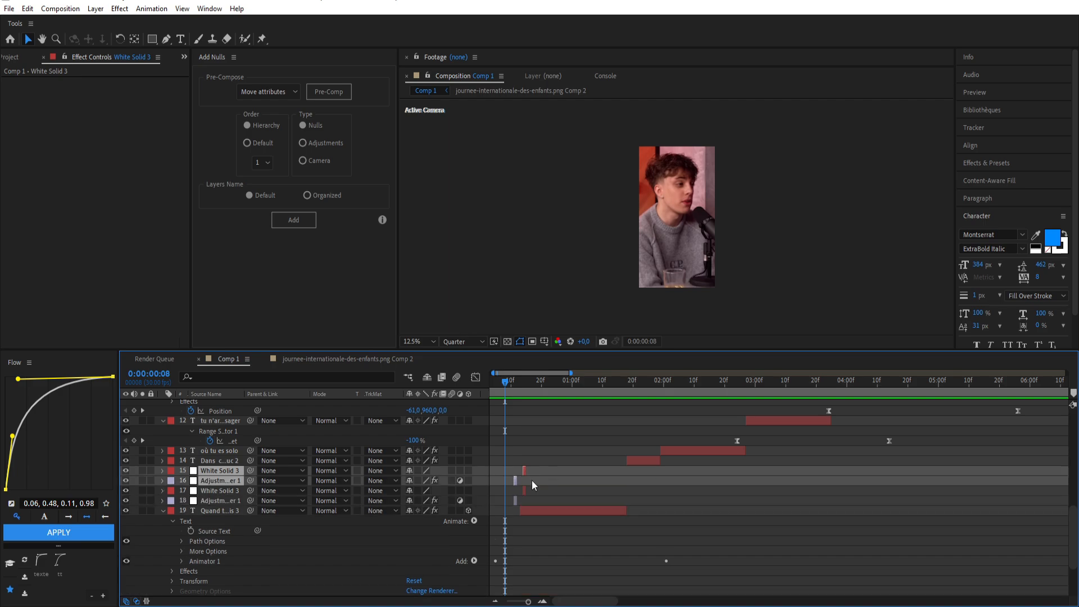
left_click(542, 601)
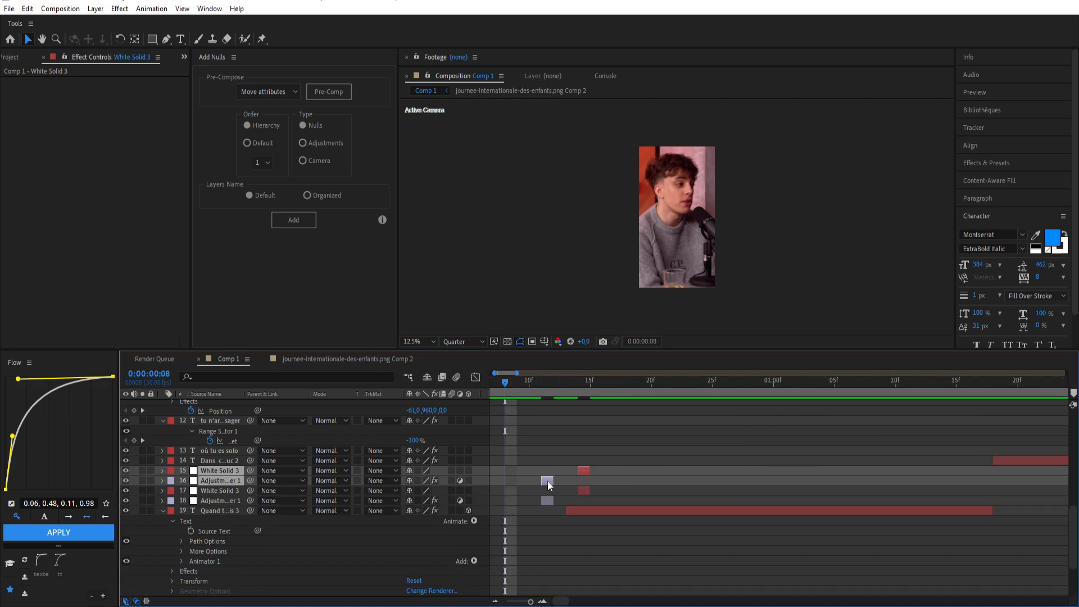
left_click_drag(550, 486, 979, 505)
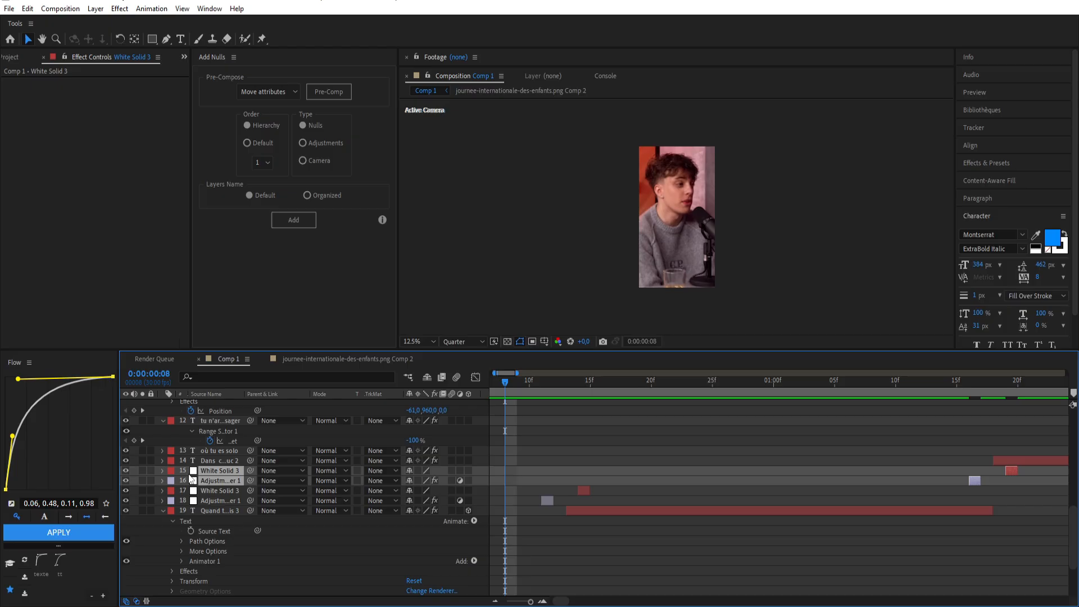
left_click_drag(191, 478, 232, 476)
left_click_drag(950, 380, 1017, 376)
left_click(749, 380)
left_click(531, 385)
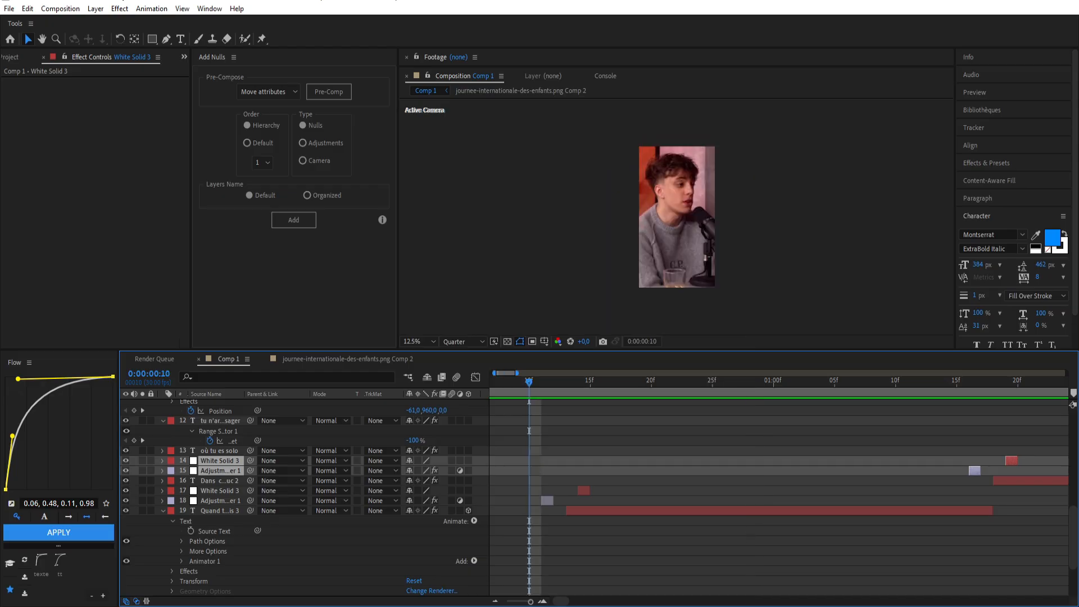
Preview the edit from 0:00:00:10 across the captions and collapse the expanded properties of all layers.
left_click(495, 601)
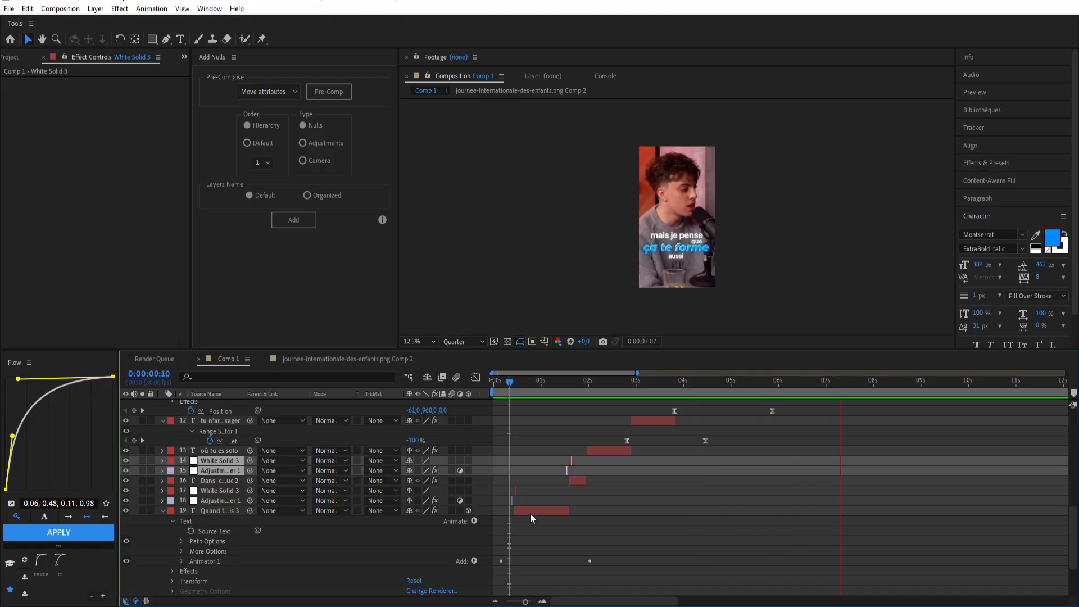
key("space")
scroll(777, 490, "up", 10)
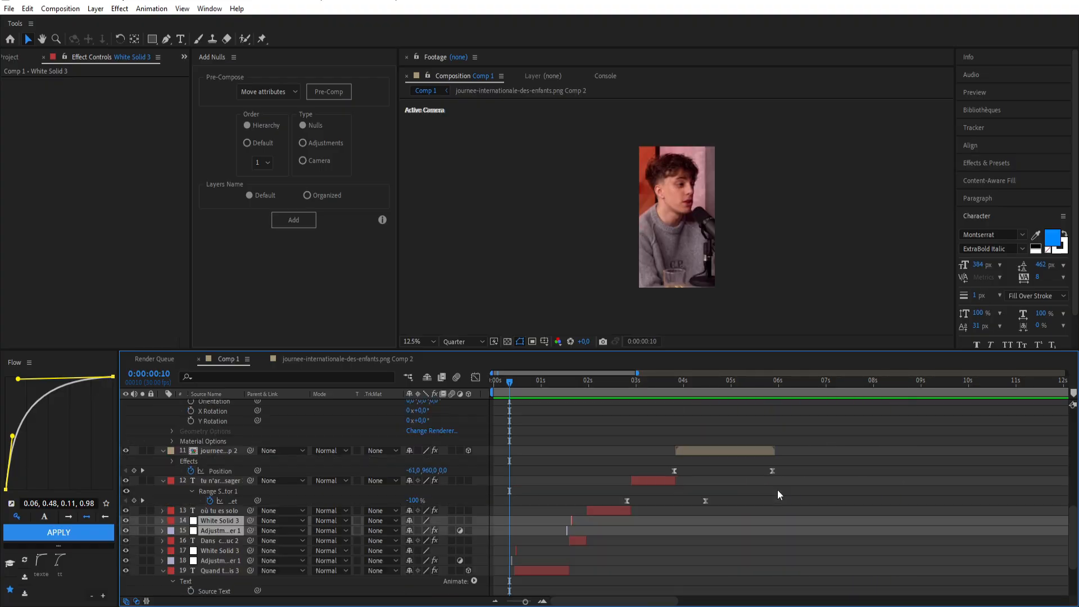
key("u")
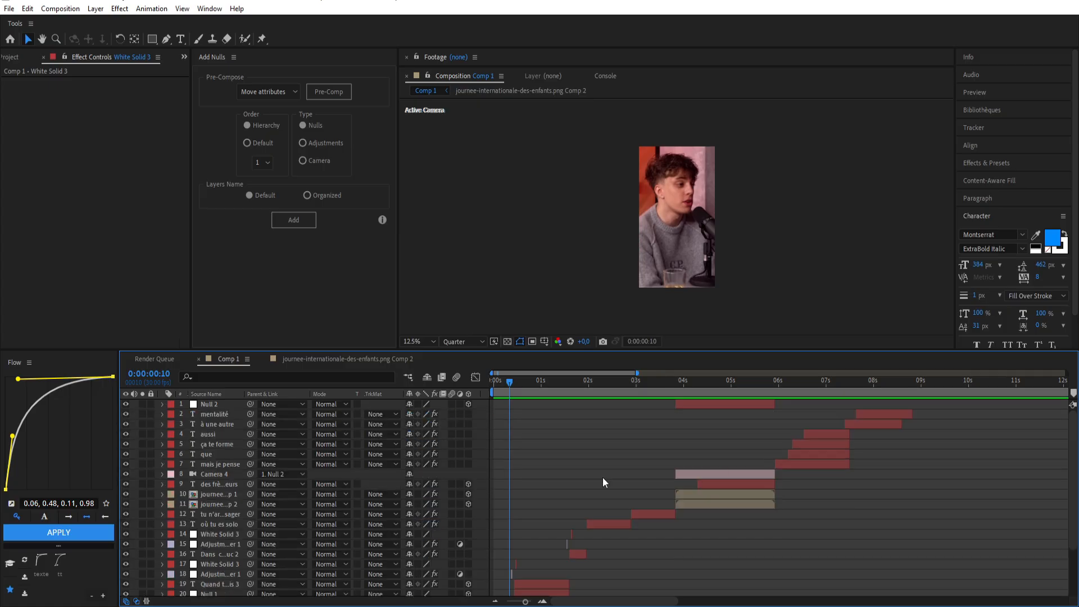
Create a new adjustment layer above all other layers, with the playhead at 0:00:00:00.
left_click_drag(514, 386, 433, 479)
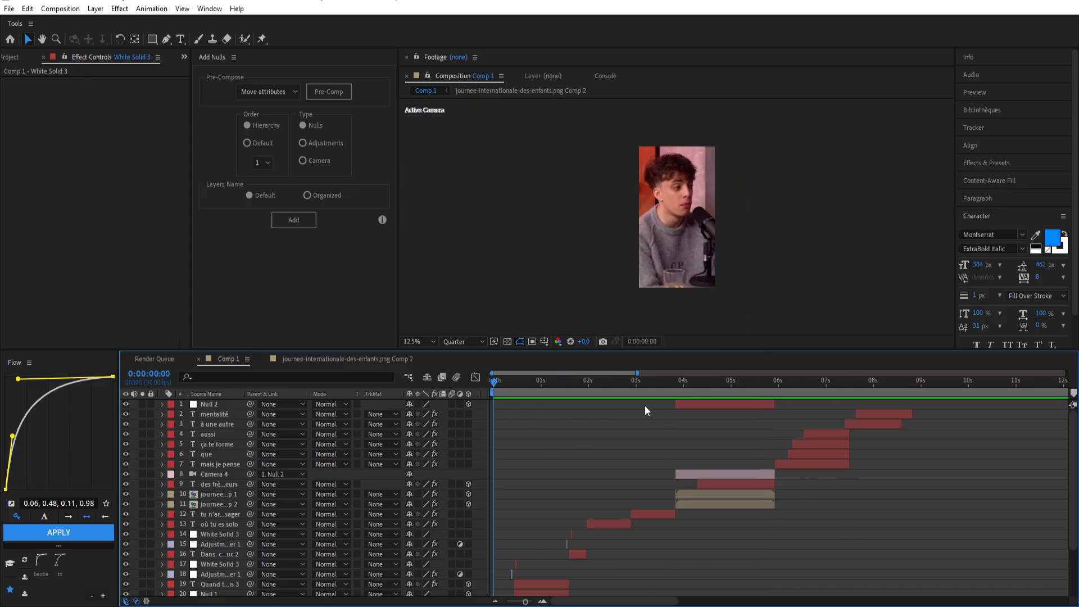
right_click(477, 404)
left_click(475, 404)
right_click(475, 404)
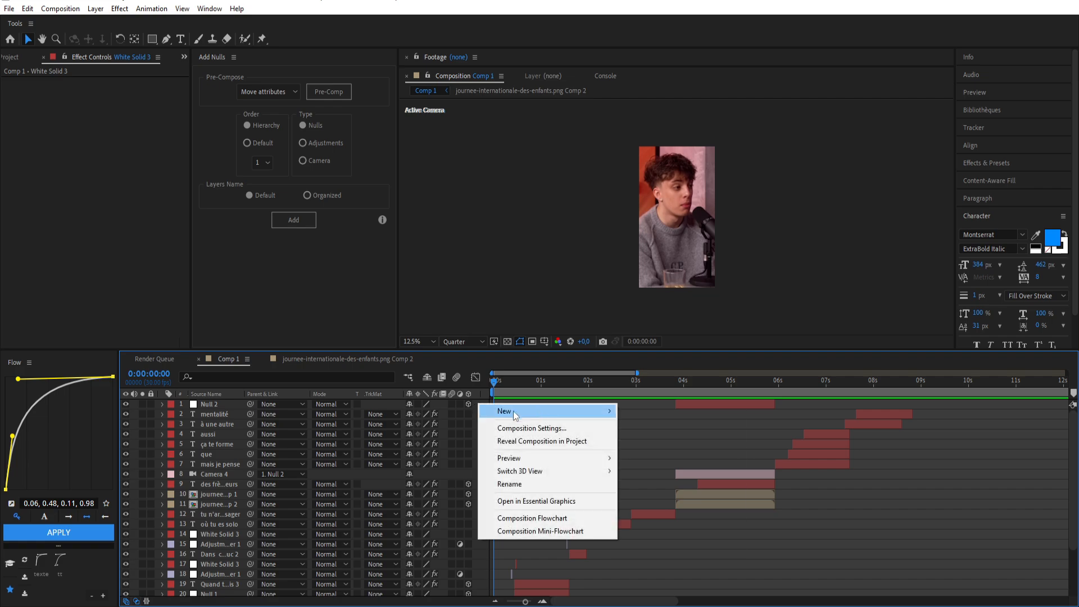
mouse_move(551, 411)
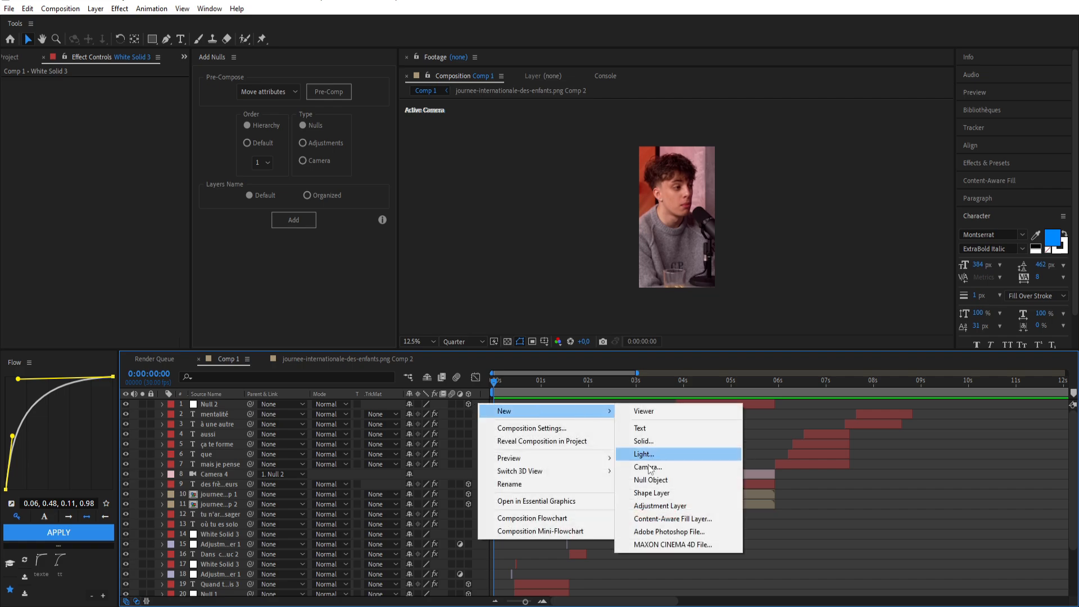
left_click(677, 508)
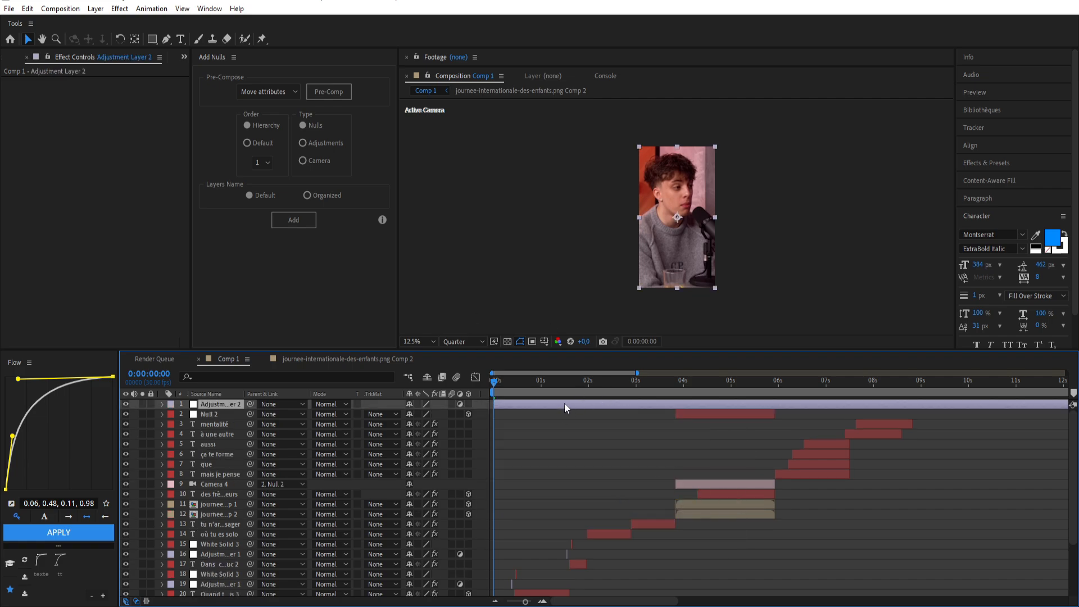
Apply the Transform effect to the new adjustment layer and keyframe its Scale at 152 on the first frame.
key("ctrl+space")
type("tr")
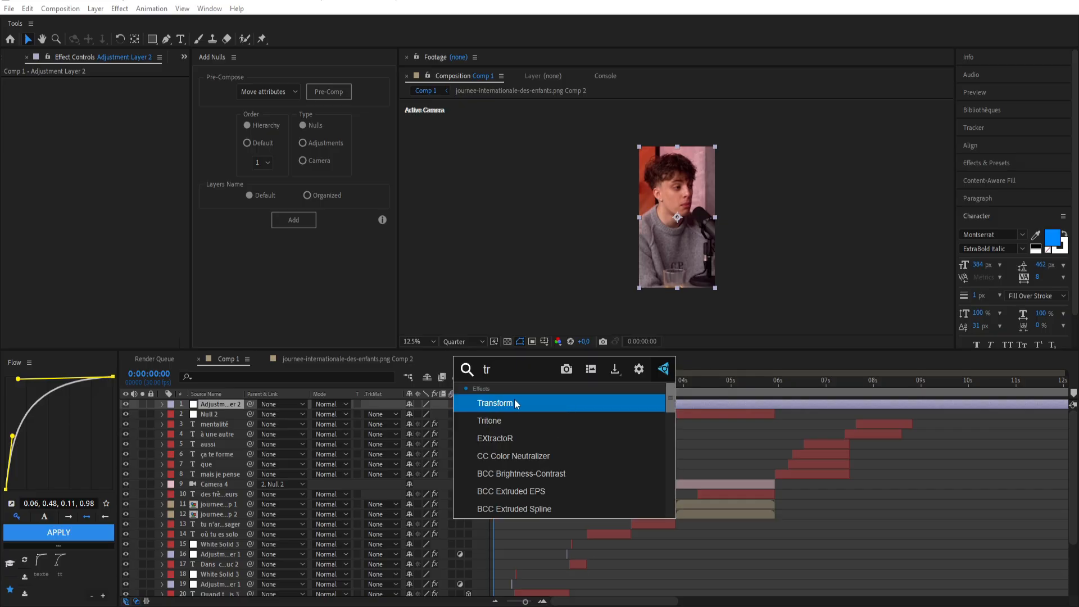
left_click(515, 400)
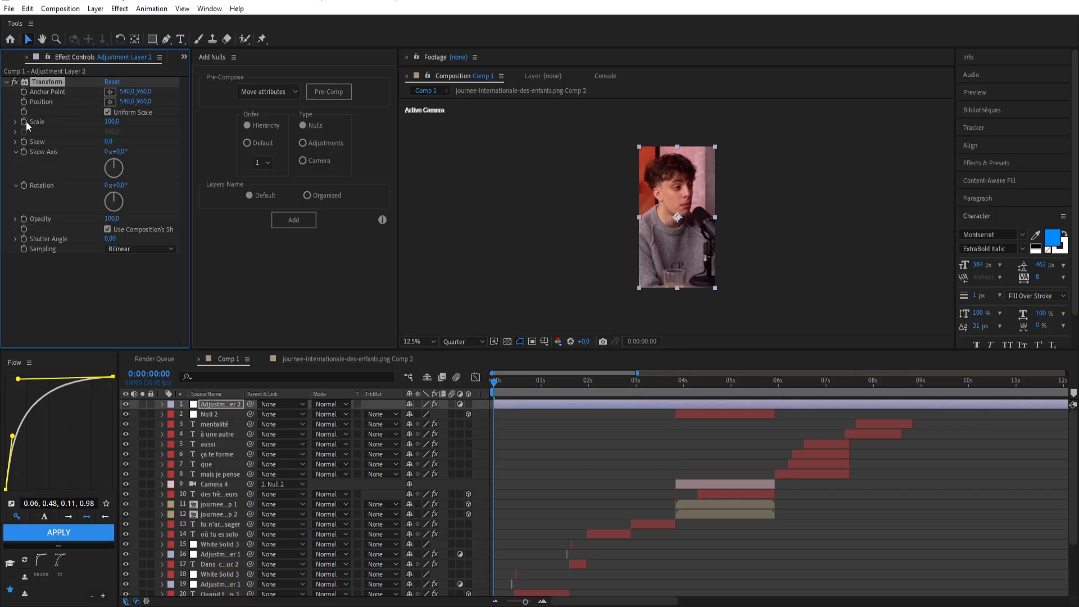
key("u")
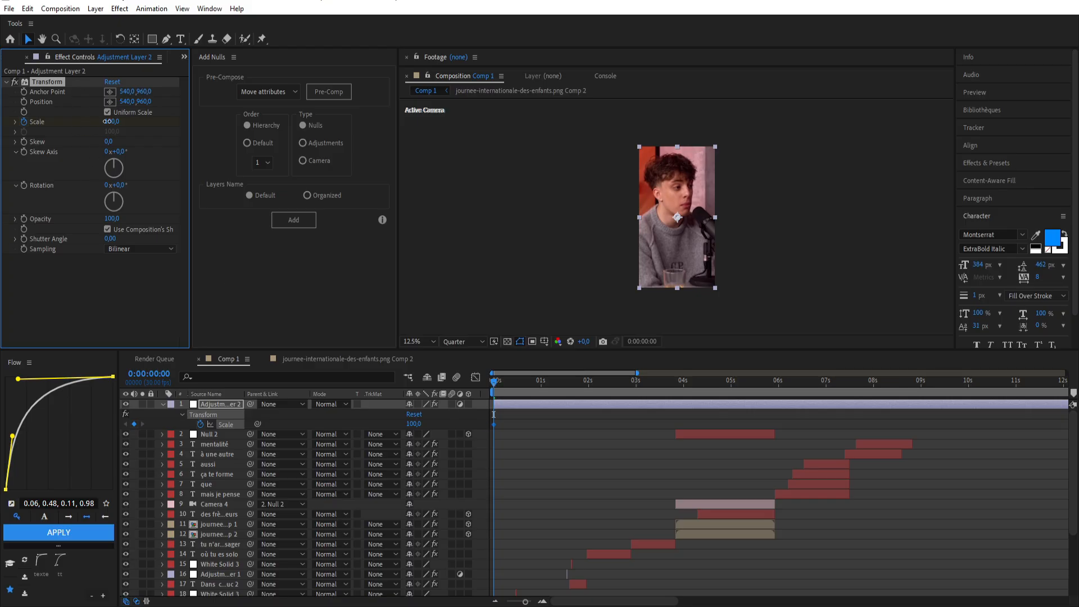
left_click_drag(107, 121, 129, 113)
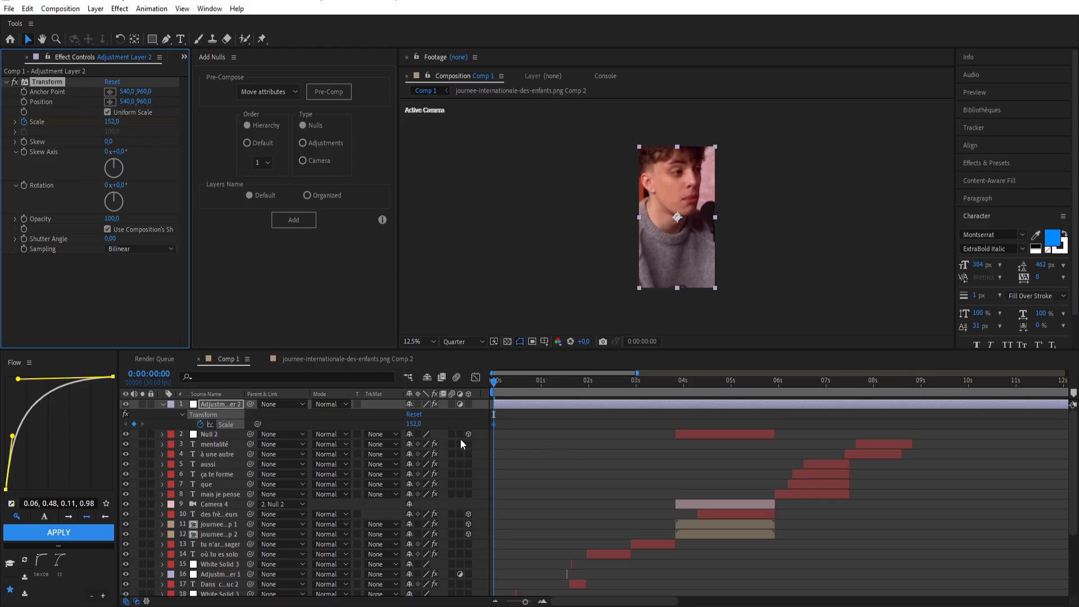
Add a Transform Scale keyframe of 100 at 0:00:00:11.
left_click_drag(495, 425, 509, 424)
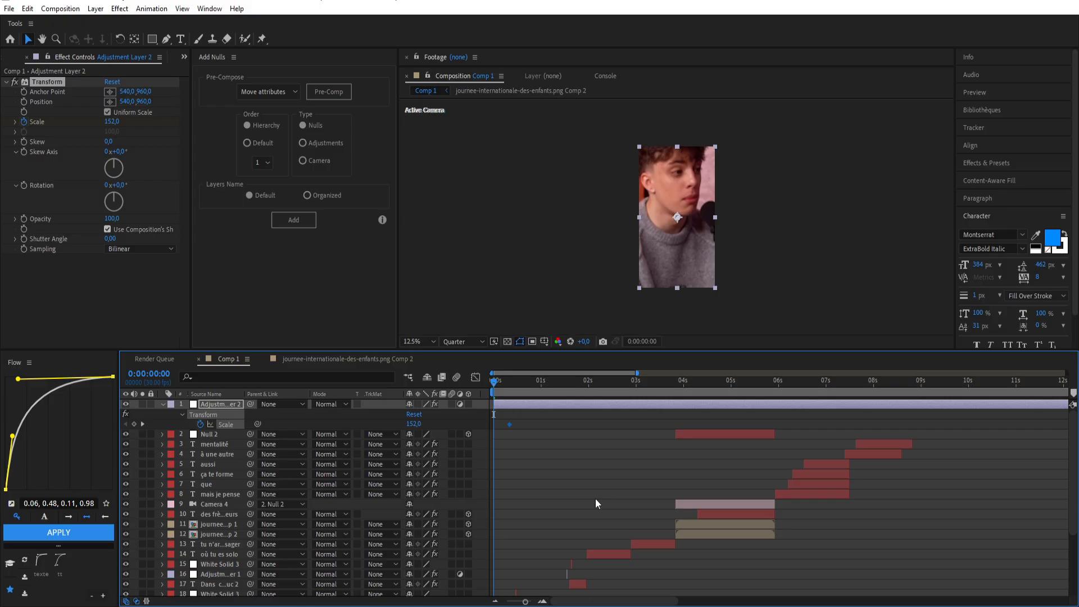
key("space")
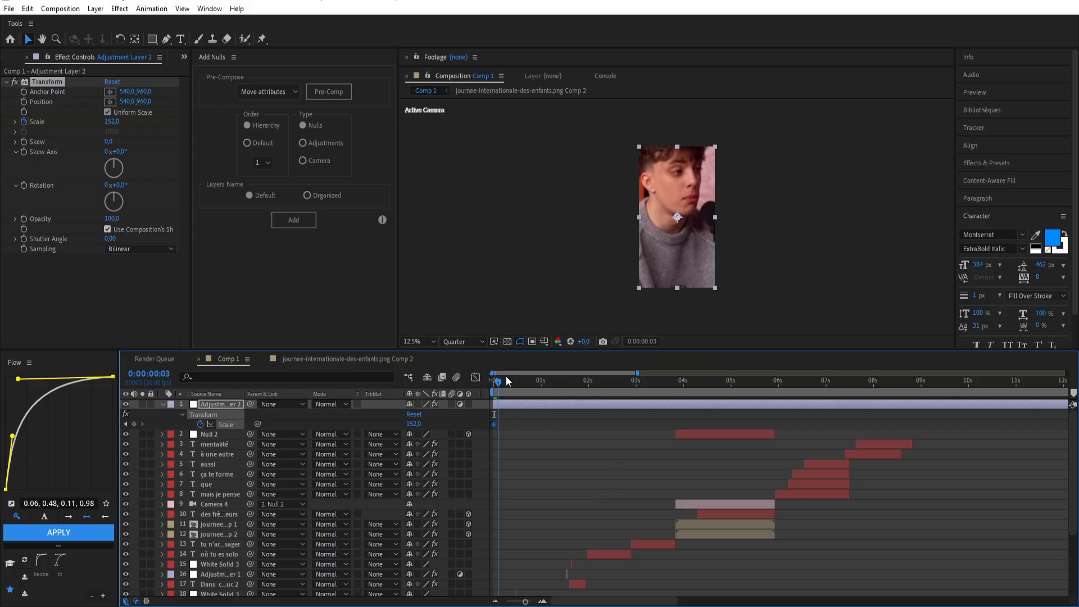
left_click(117, 125)
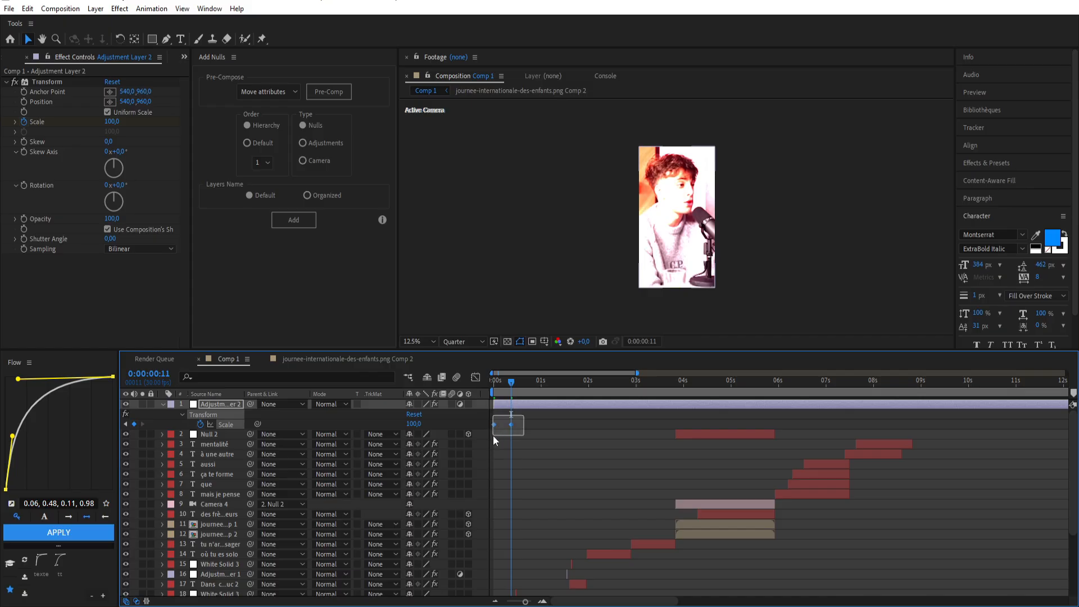
Ease the two Scale keyframes in the speed graph for a fast start and slow finish, and preview the opening zoom.
left_click_drag(493, 435, 484, 431)
left_click(476, 378)
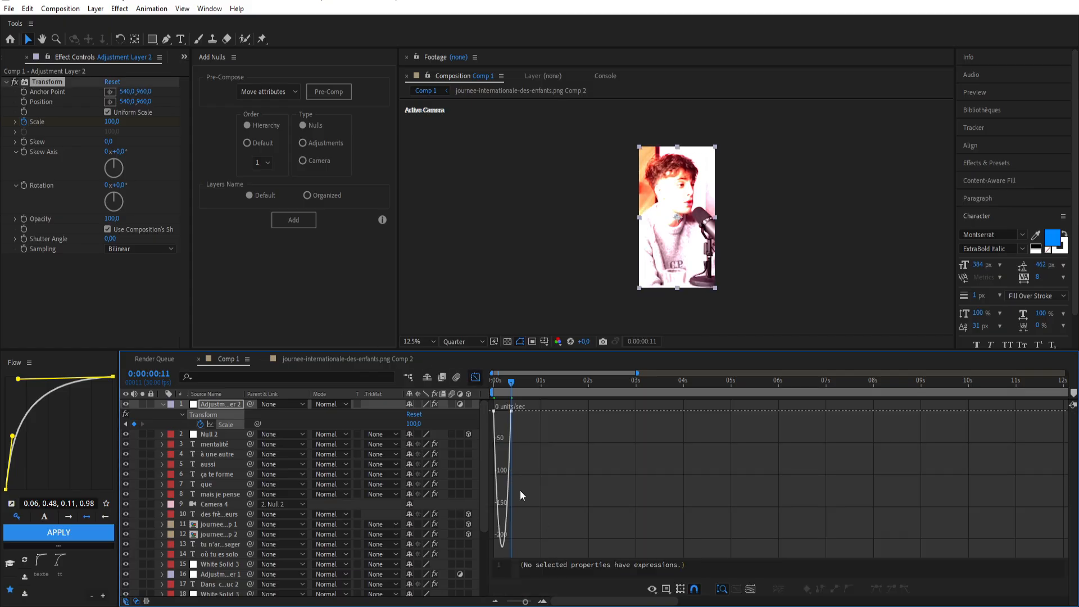
left_click(508, 427)
left_click_drag(509, 414, 501, 412)
left_click(543, 600)
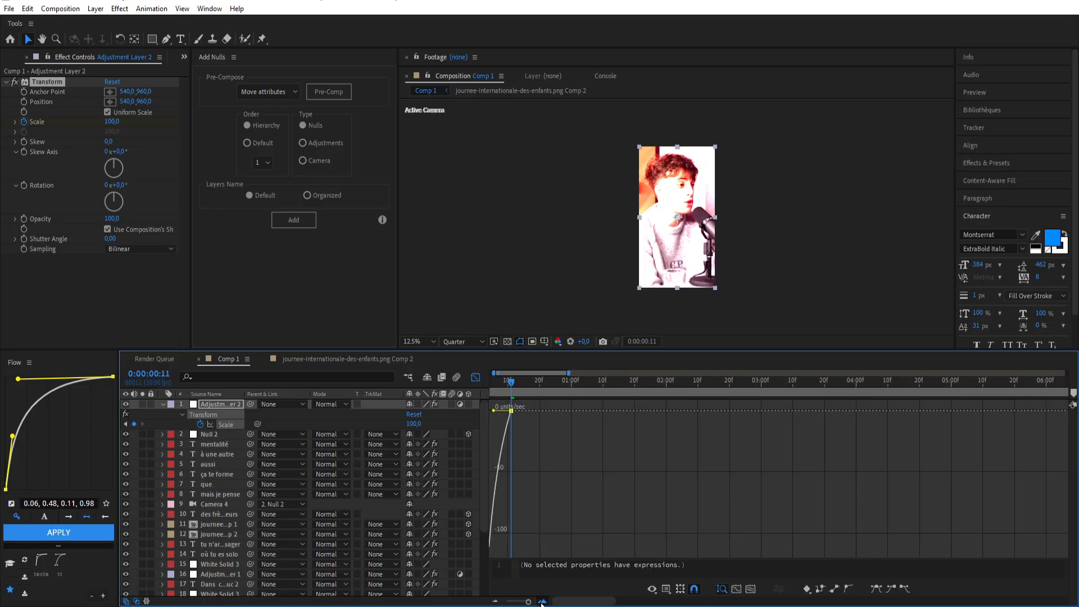
left_click(543, 599)
left_click(543, 600)
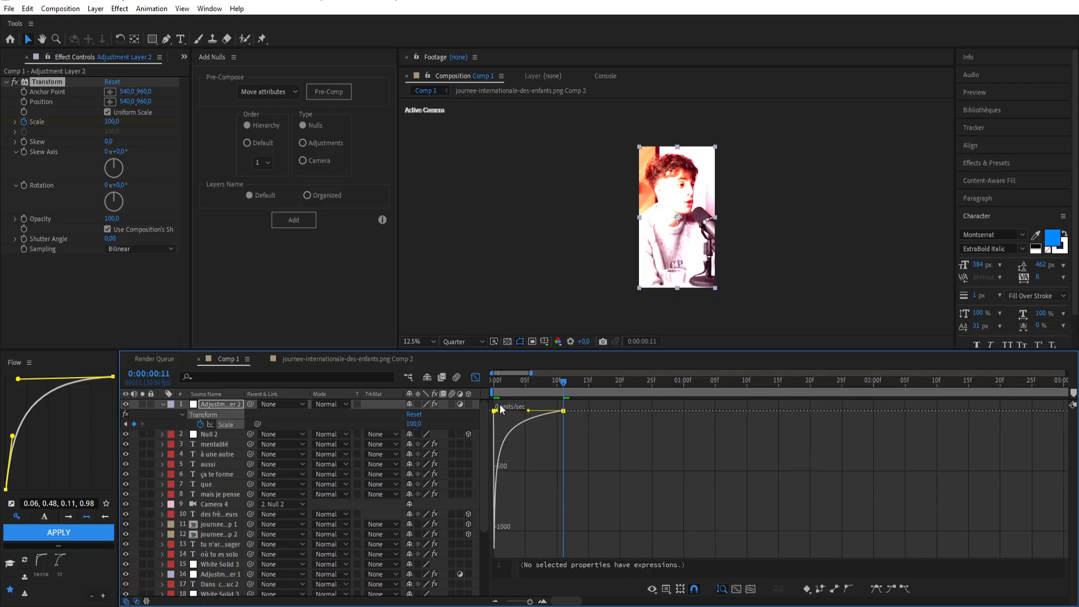
key("shift+F3")
key("space")
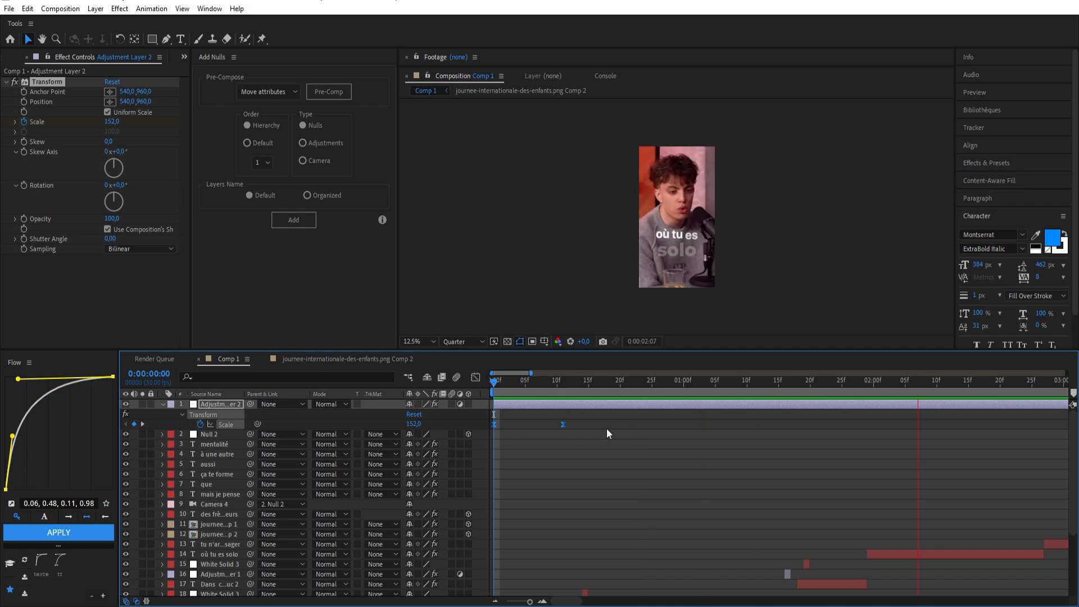
Add a Scale keyframe at 0:00:01:11 and another with a value of 108 at 0:00:01:28.
left_click_drag(594, 386, 753, 364)
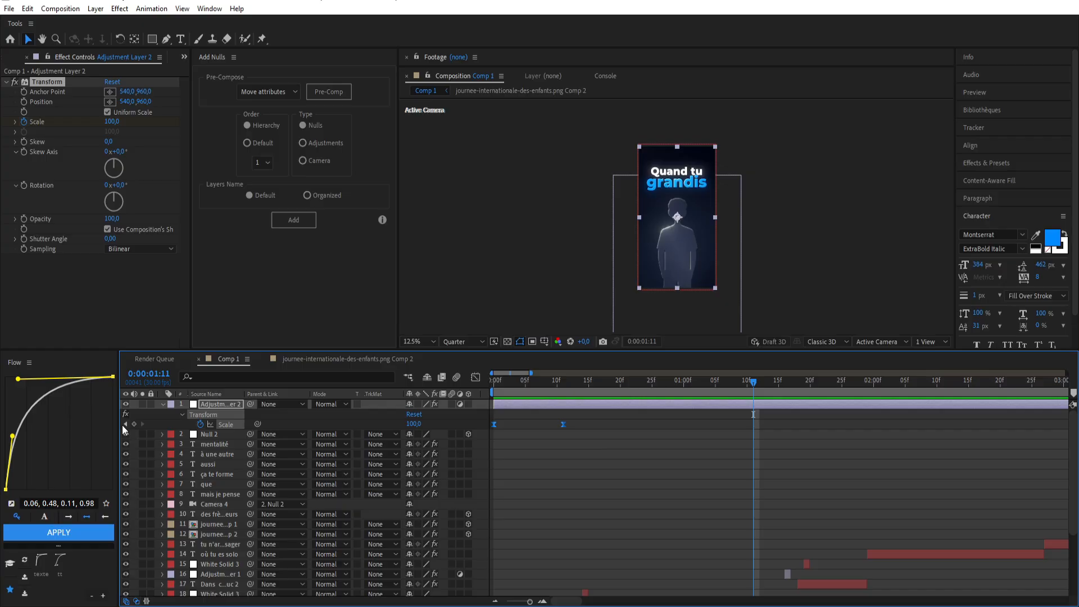
key("space")
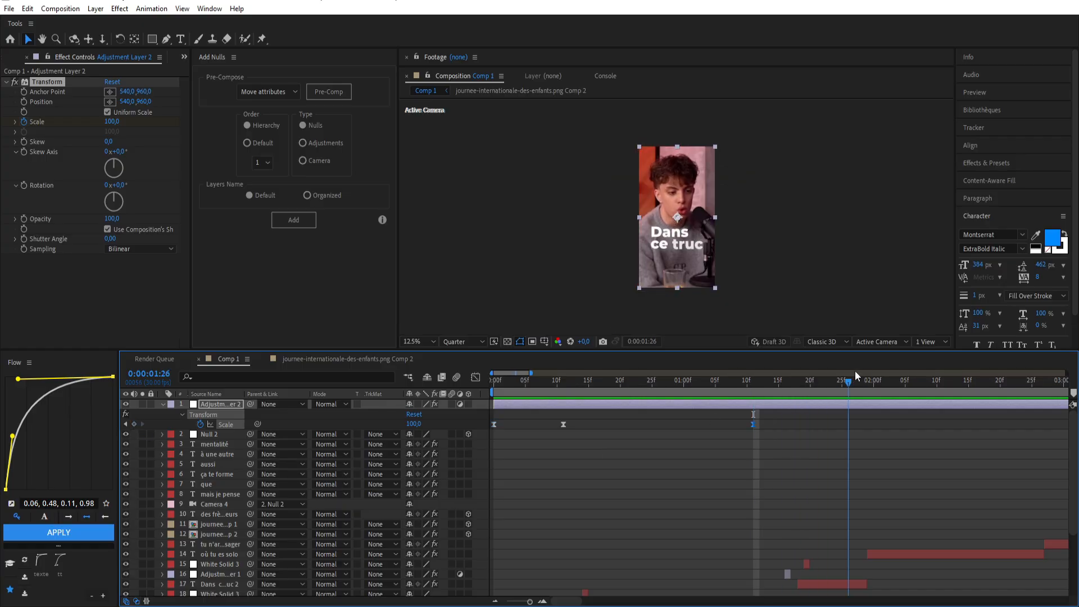
left_click(413, 423)
type("108")
key("Return")
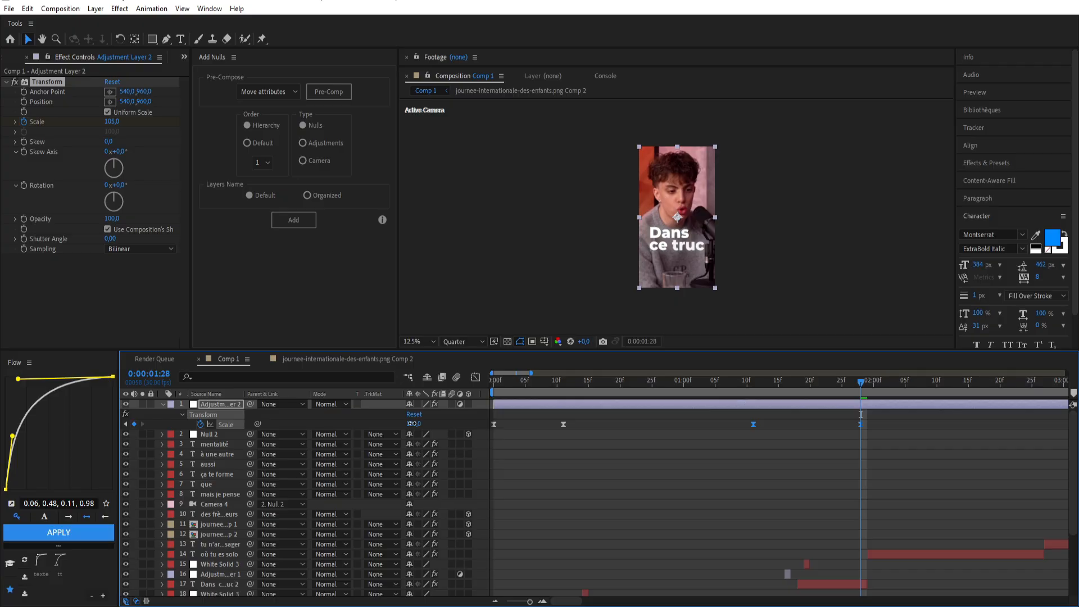
Set the Scale keyframe at 0:00:01:11 to 100.
left_click(495, 601)
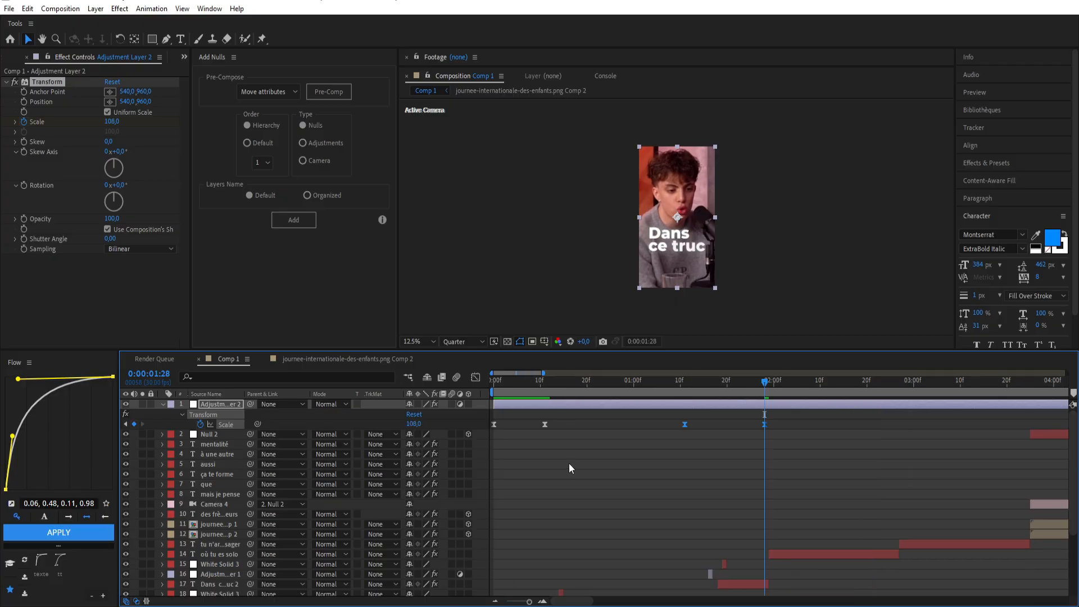
scroll(569, 463, "right", 3)
left_click(554, 385)
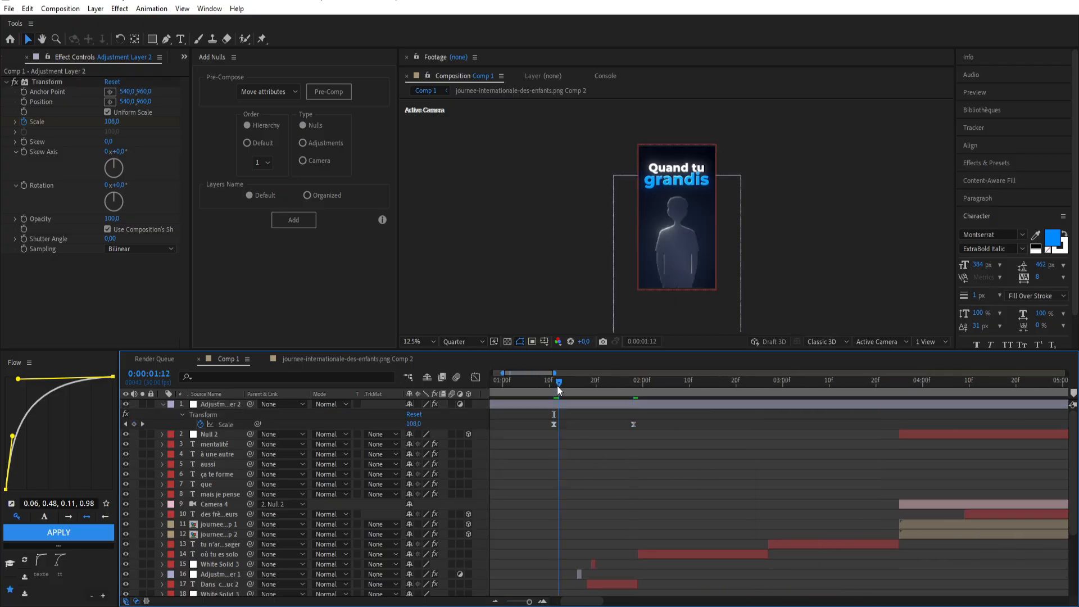
left_click(416, 424)
type("10")
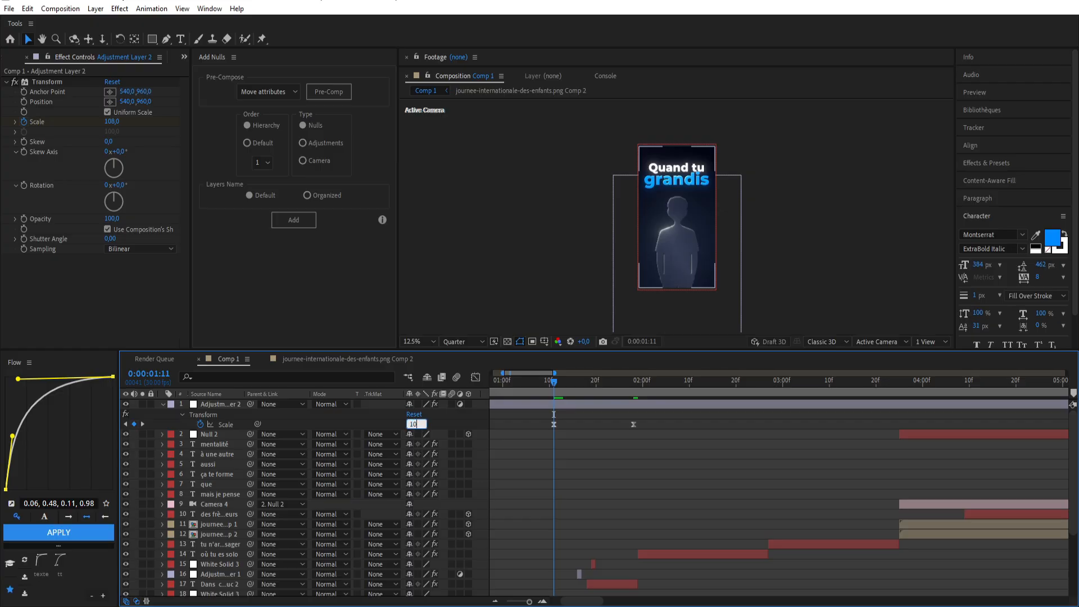
type("0")
key("Return")
Add a Scale keyframe of 100 at 0:00:03:02.
left_click_drag(556, 376, 792, 384)
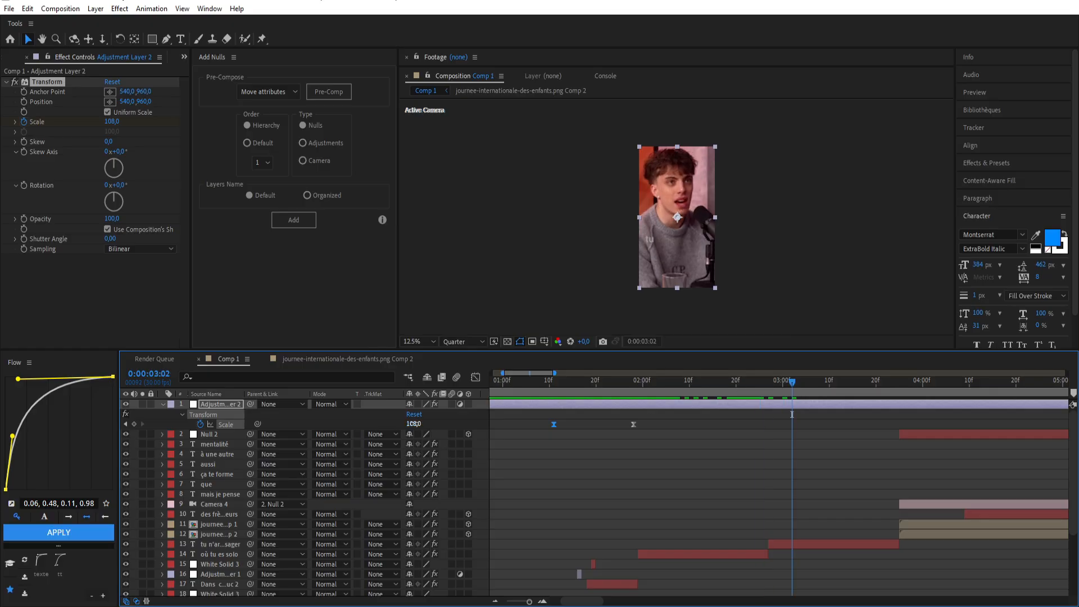
left_click(414, 423)
type("100")
key("Return")
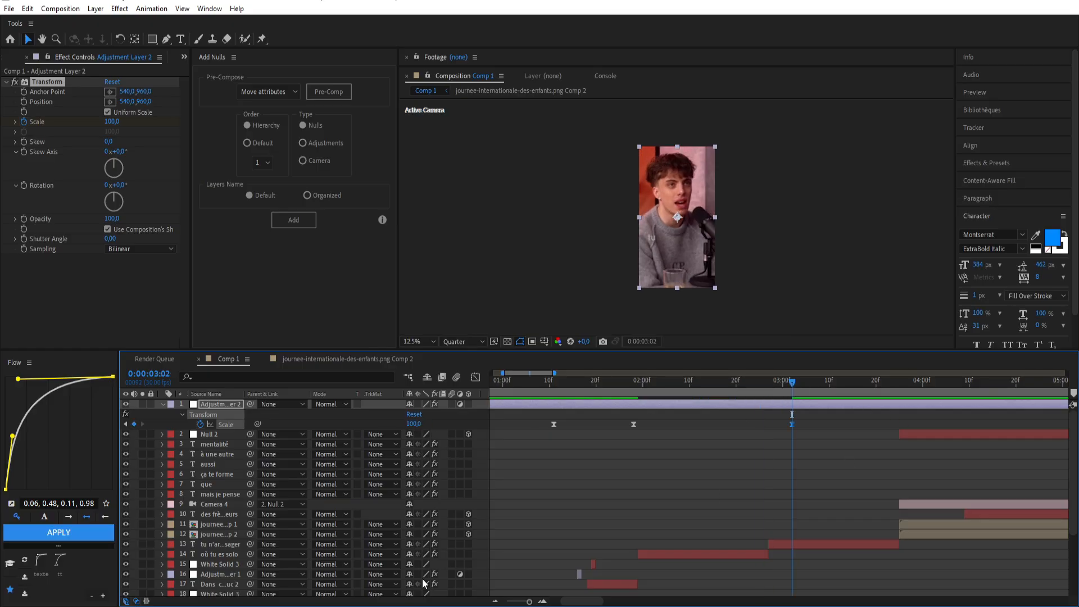
Add a Scale keyframe of 108 at 0:00:04:13 and move it to about 5.6 seconds.
left_click(493, 601)
key("space")
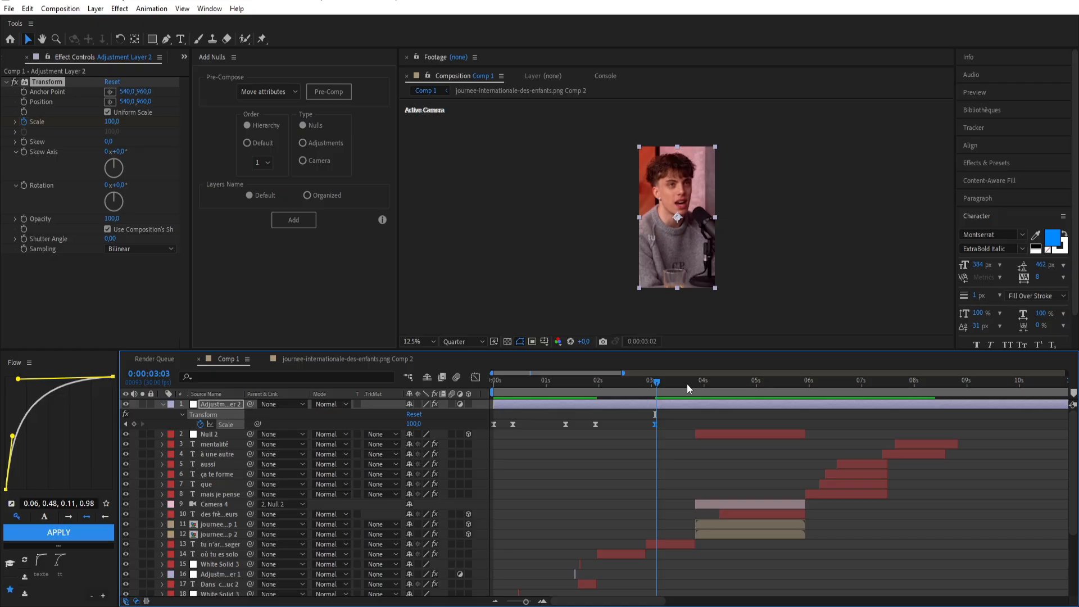
left_click_drag(411, 423, 416, 426)
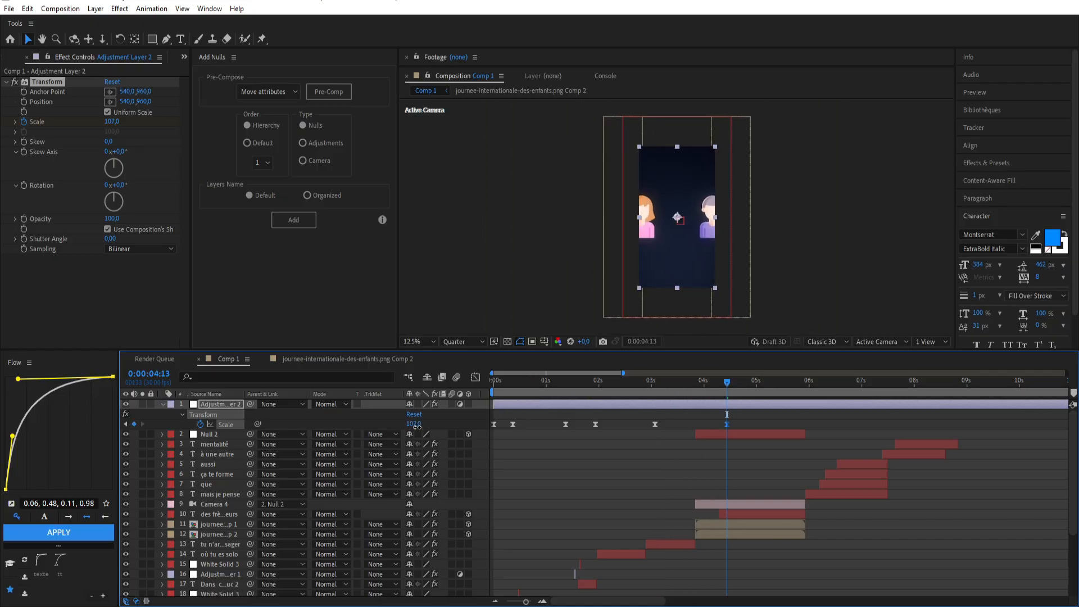
key("space")
left_click_drag(728, 428, 784, 425)
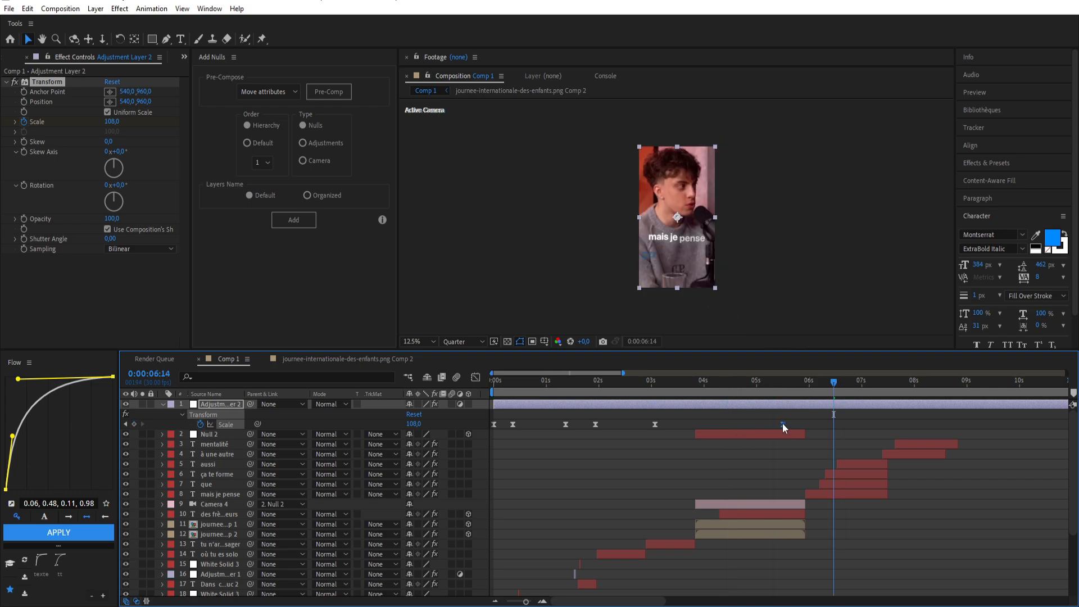
Add a Scale keyframe of 100 at 0:00:07:28.
left_click_drag(843, 381, 910, 384)
left_click(415, 424)
type("1")
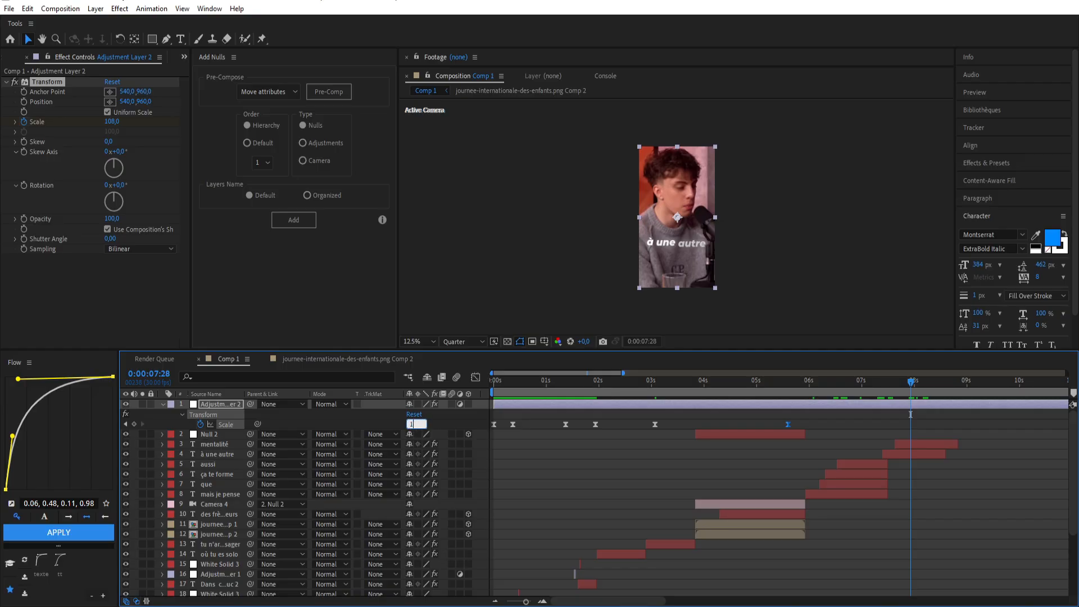
type("00")
key("Return")
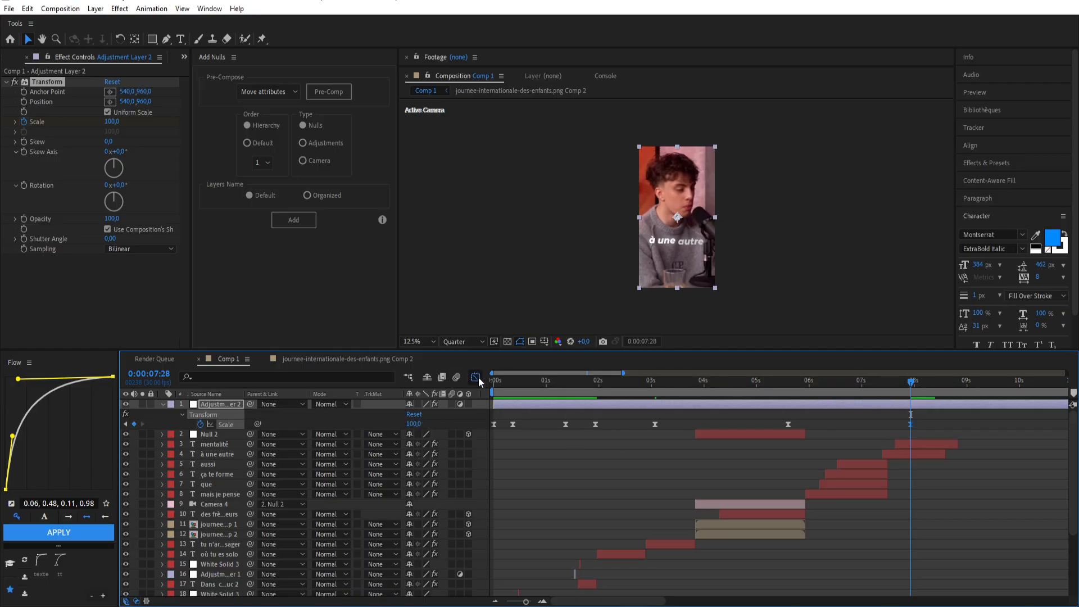
Inspect the speed graph of the Scale keyframes and preview the slow zooms from 0:00:01:03.
left_click(476, 376)
left_click(552, 381)
key("space")
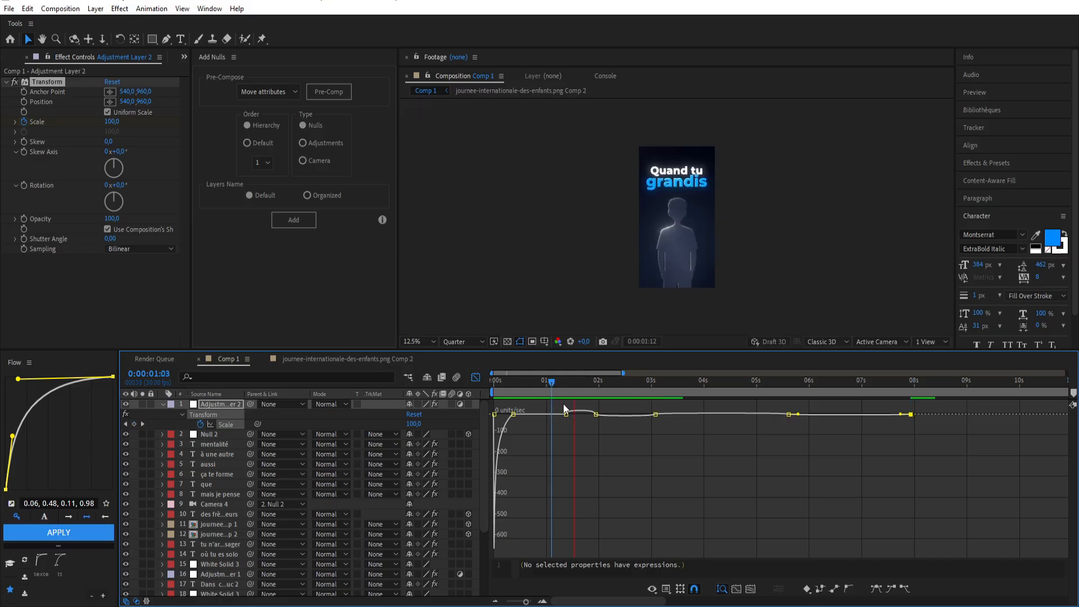
key("space")
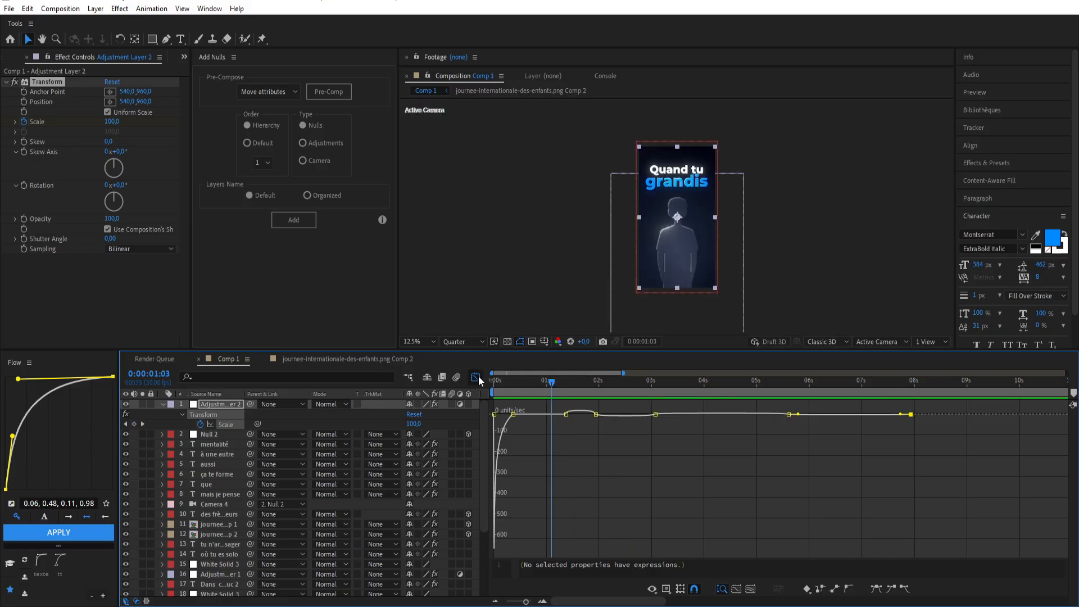
left_click(477, 377)
Spread the last four Scale keyframes out to about 3, 4.7, 6.6 and 8.8 seconds.
left_click_drag(596, 425, 701, 429)
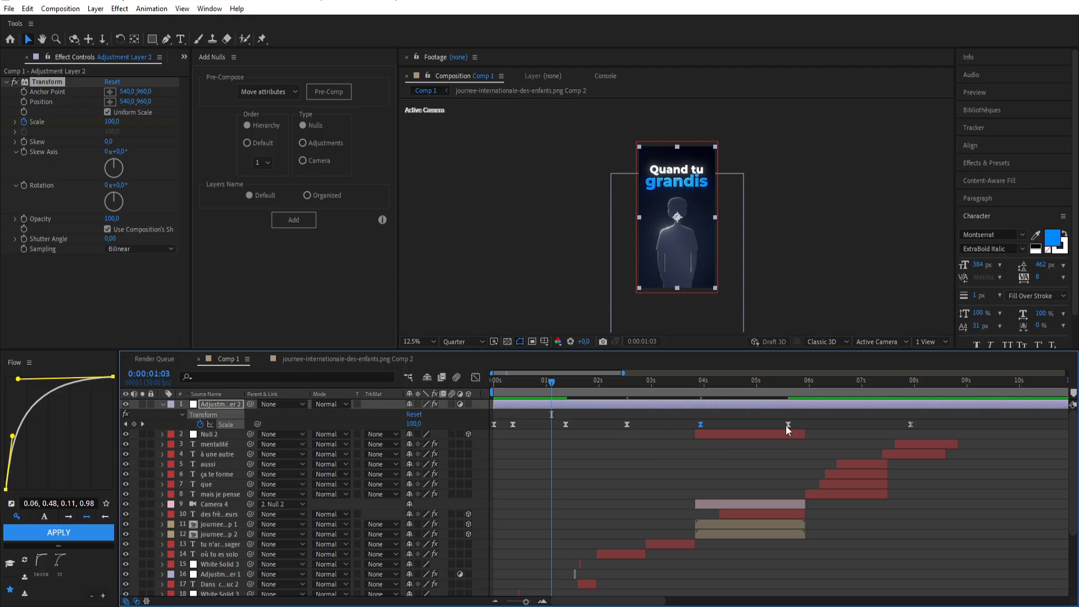
left_click_drag(787, 426, 799, 426)
left_click_drag(912, 427, 959, 429)
left_click_drag(808, 426, 825, 427)
left_click_drag(701, 429, 724, 425)
left_click_drag(628, 425, 641, 425)
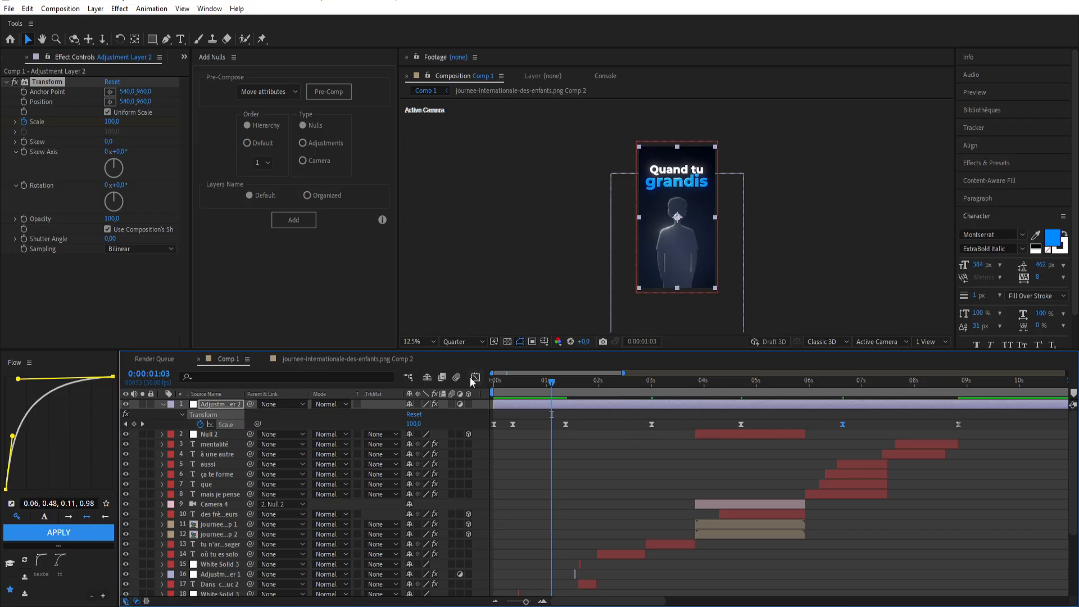
Lengthen the speed-graph handles of the Scale keyframes between about 1.4 and 8.8 seconds to ease the slow zooms more smoothly.
left_click(475, 379)
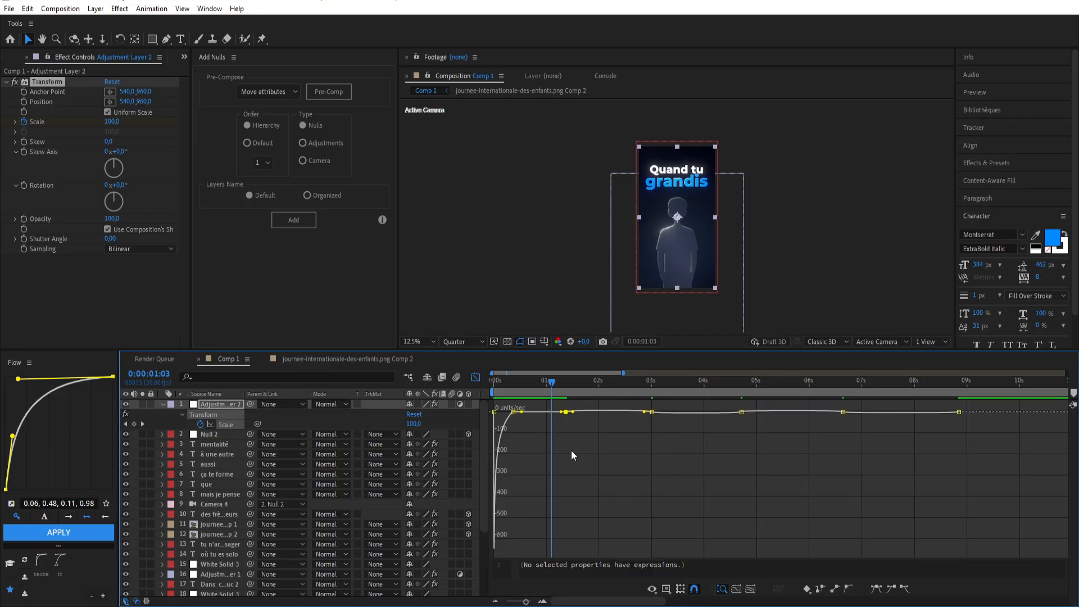
left_click(541, 602)
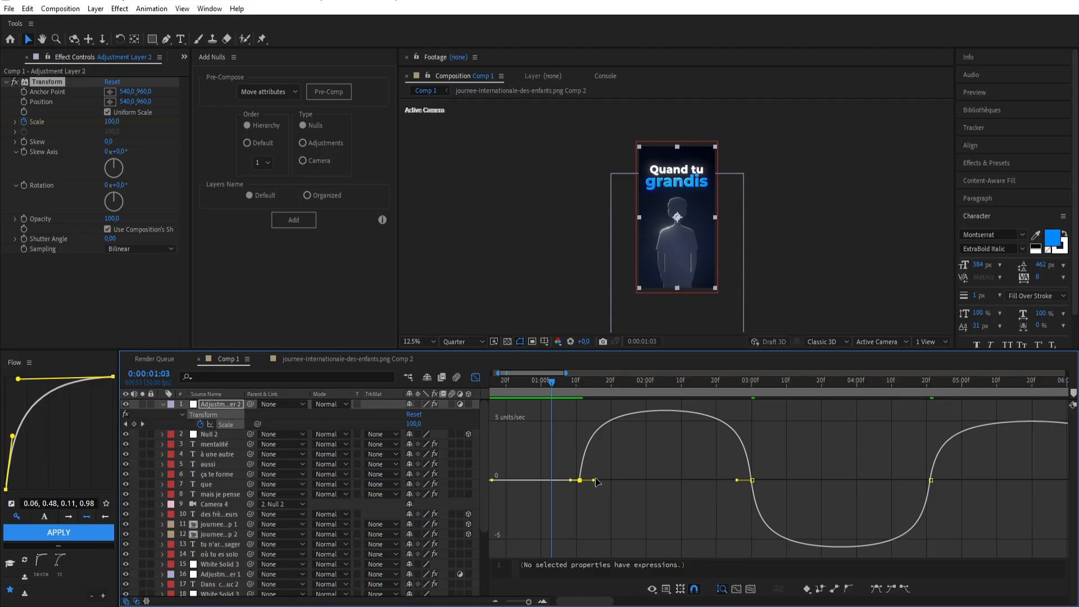
left_click_drag(595, 481, 670, 491)
left_click_drag(737, 490, 703, 491)
left_click_drag(768, 502, 785, 474)
left_click_drag(924, 473, 895, 473)
left_click_drag(786, 473, 818, 480)
scroll(787, 476, "right", 3)
left_click_drag(989, 480, 938, 480)
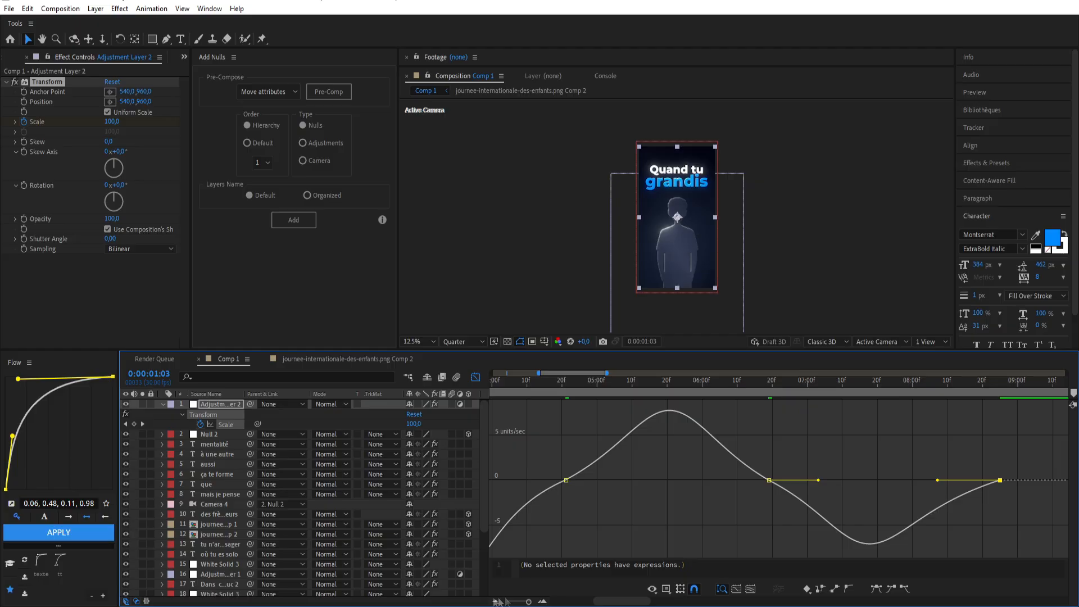
Return to the full keyframe timeline and preview the eased zooms from 0:00:01:03 through the last caption.
left_click(499, 601)
key("shift+F3")
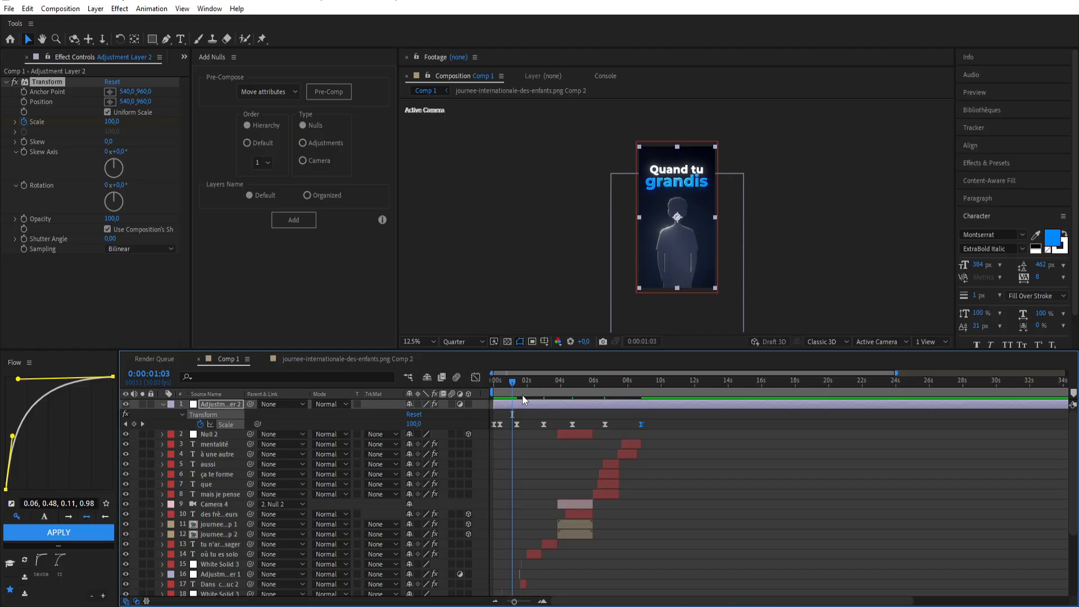
key("space")
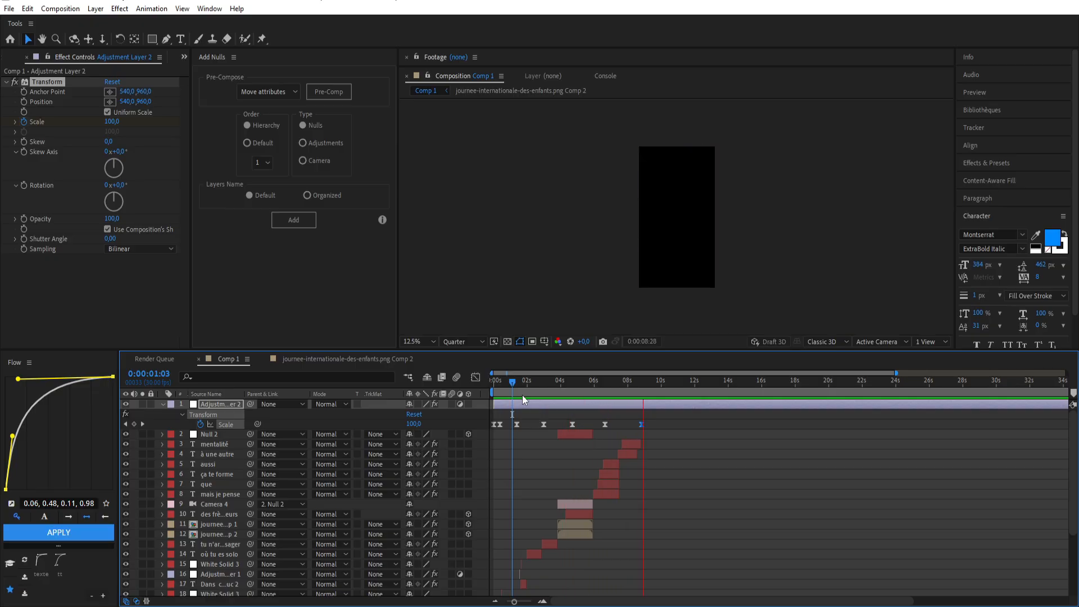
left_click(341, 276)
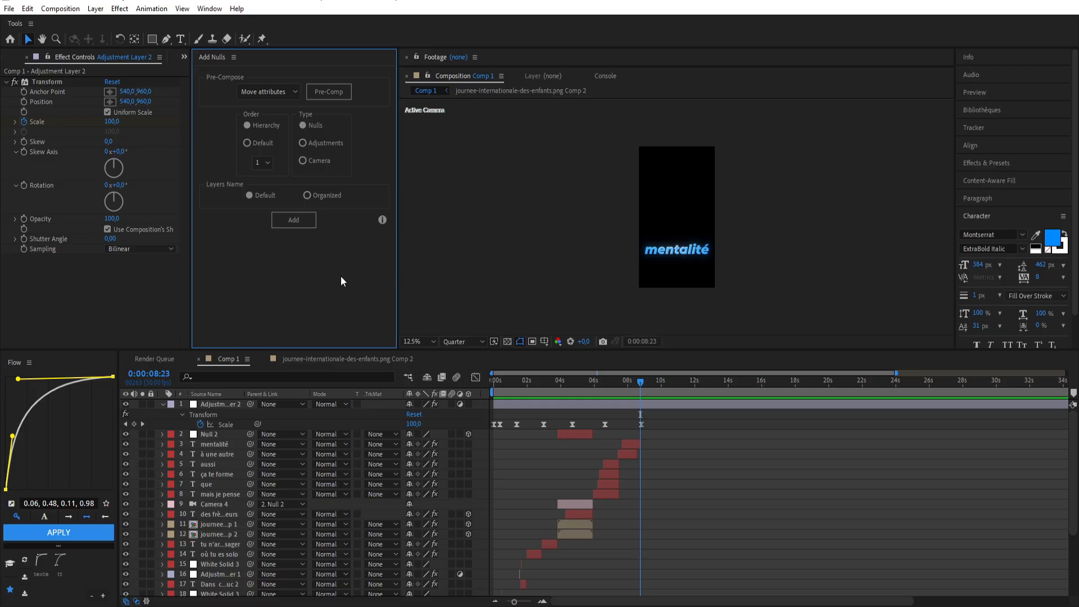